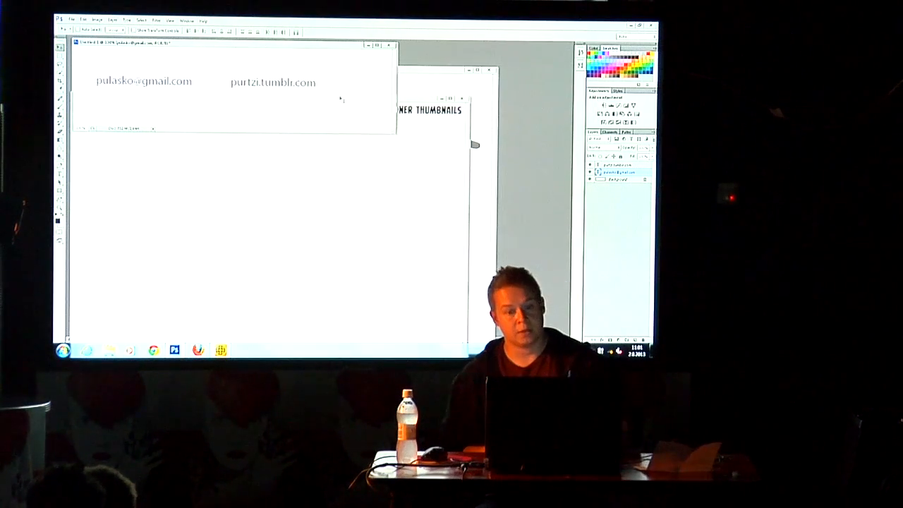
# Bring the Messenger_of_Chaos_thumbnails.psd document to the front and reposition its window.
pyautogui.click(416, 70)
pyautogui.moveTo(317, 69); pyautogui.dragTo(318, 56)
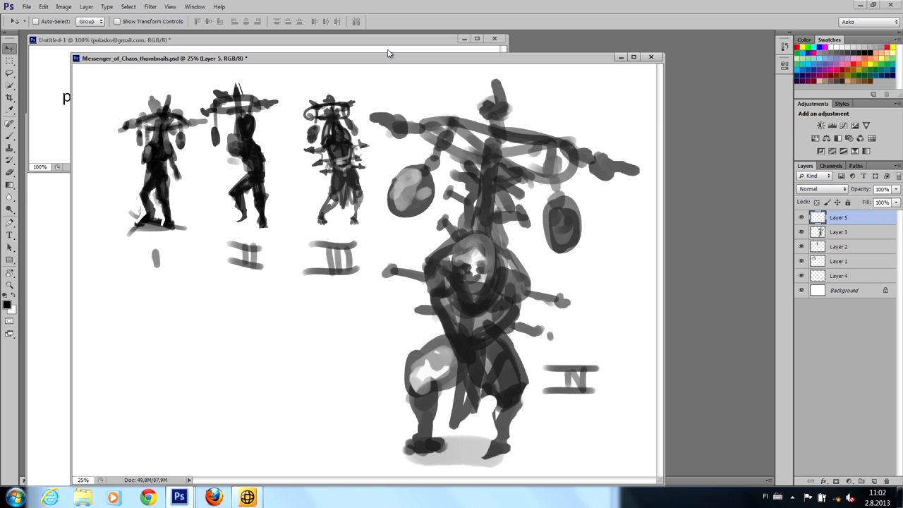
pyautogui.moveTo(144, 60); pyautogui.dragTo(153, 55)
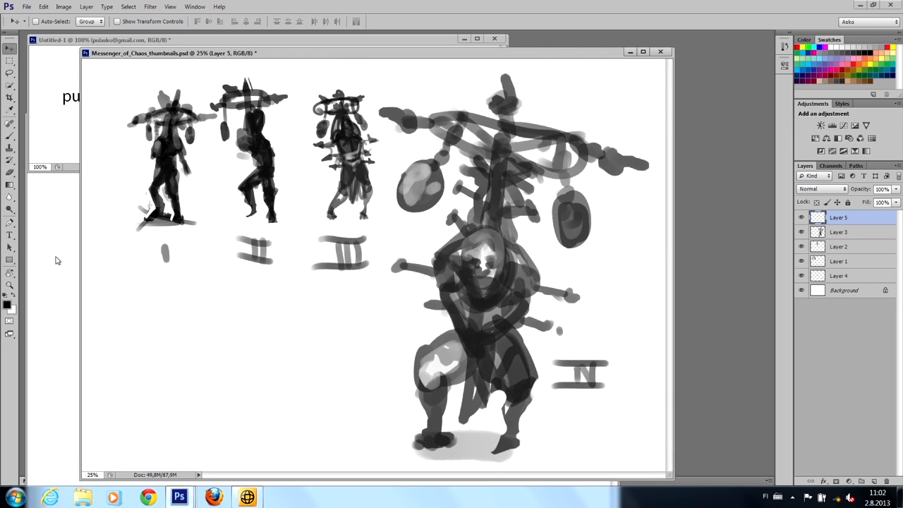
# Circle the first thumbnail figure with a red Brush stroke.
pyautogui.click(9, 135)
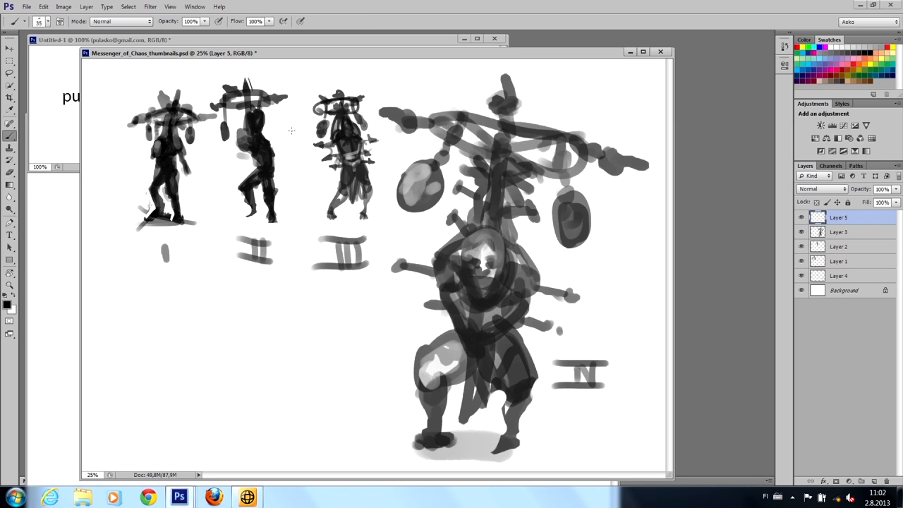
pyautogui.click(857, 62)
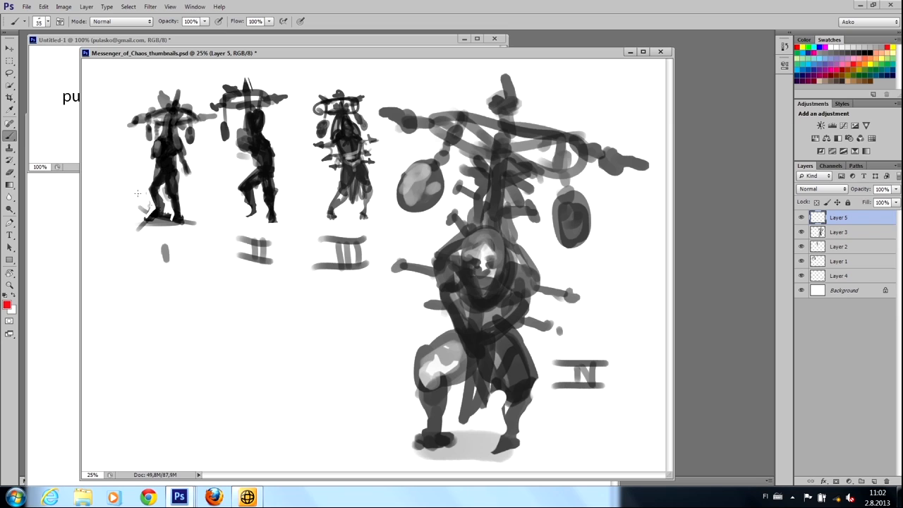
pyautogui.moveTo(128, 196)
pyautogui.mouseDown()
pyautogui.moveTo(200, 152)
pyautogui.moveTo(141, 225)
pyautogui.mouseUp()
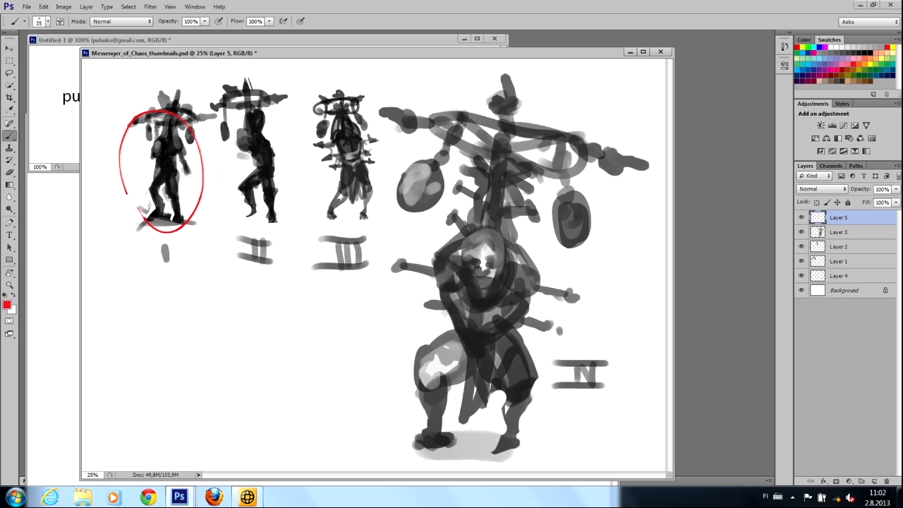
# Draw a red arrow pointing to the second thumbnail and trace the poses of the second and third figures in red.
pyautogui.moveTo(213, 178)
pyautogui.mouseDown()
pyautogui.moveTo(232, 178)
pyautogui.moveTo(223, 182)
pyautogui.mouseUp()
pyautogui.moveTo(267, 157)
pyautogui.mouseDown()
pyautogui.moveTo(261, 172)
pyautogui.moveTo(267, 157)
pyautogui.moveTo(246, 131)
pyautogui.moveTo(256, 148)
pyautogui.mouseUp()
pyautogui.moveTo(251, 111); pyautogui.dragTo(250, 123)
pyautogui.moveTo(252, 180)
pyautogui.mouseDown()
pyautogui.moveTo(249, 205)
pyautogui.moveTo(268, 214)
pyautogui.mouseUp()
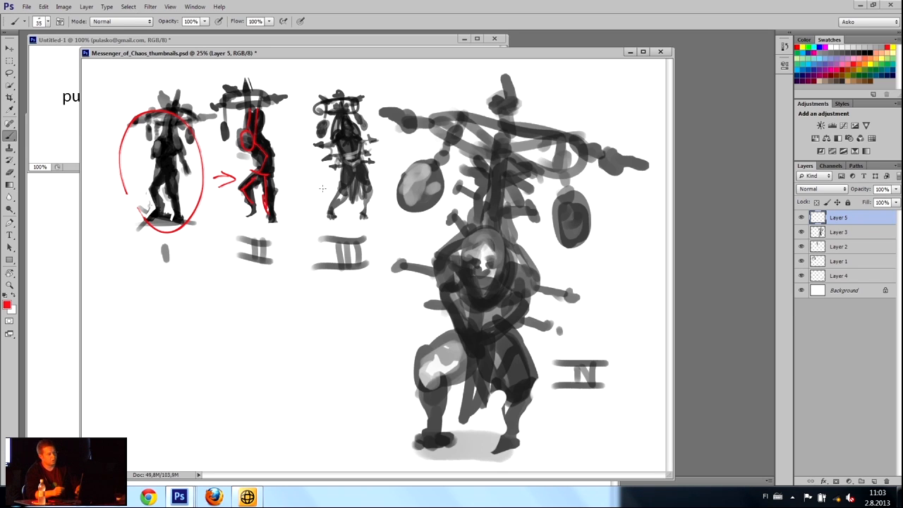
pyautogui.moveTo(346, 121)
pyautogui.mouseDown()
pyautogui.moveTo(355, 167)
pyautogui.moveTo(330, 215)
pyautogui.moveTo(362, 171)
pyautogui.moveTo(365, 214)
pyautogui.mouseUp()
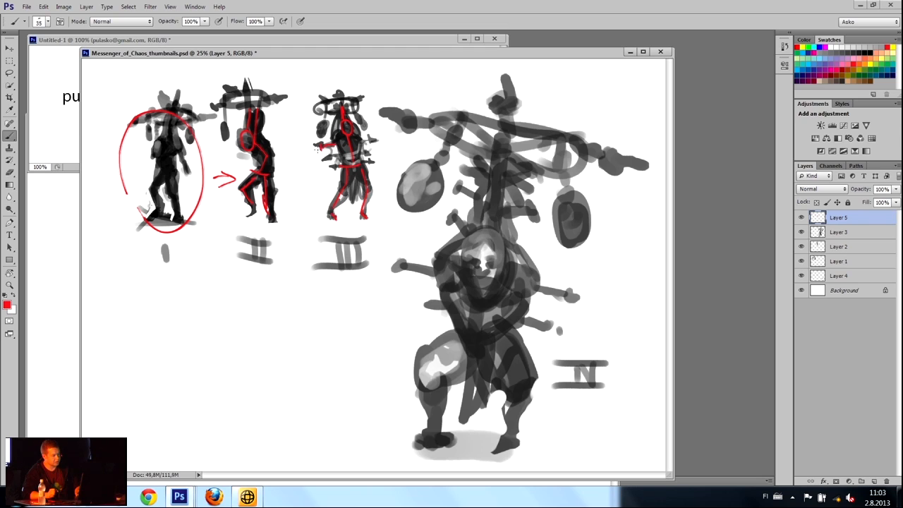
pyautogui.moveTo(365, 145)
pyautogui.mouseDown()
pyautogui.moveTo(381, 142)
pyautogui.moveTo(367, 115)
pyautogui.mouseUp()
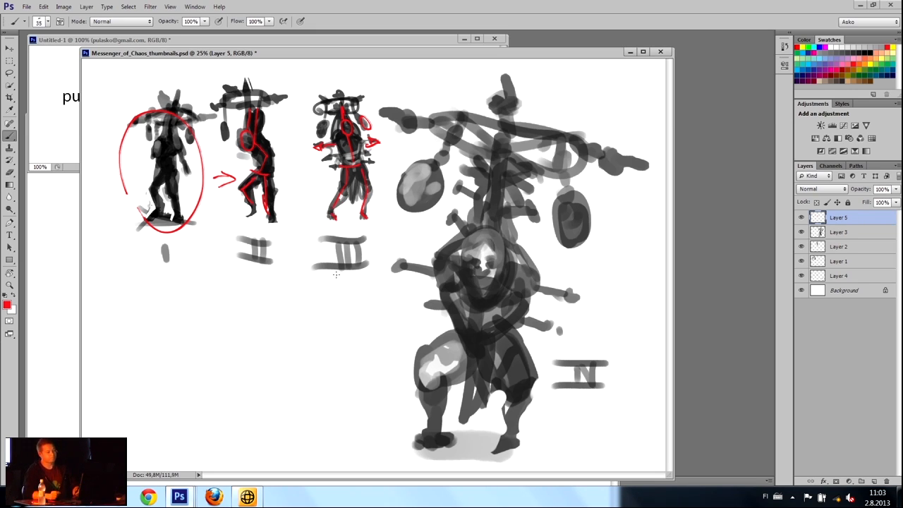
# Outline the face, a hanging ball, the hands, the top spike and the overhead ring of the large fourth figure in red.
pyautogui.moveTo(472, 245); pyautogui.dragTo(462, 262)
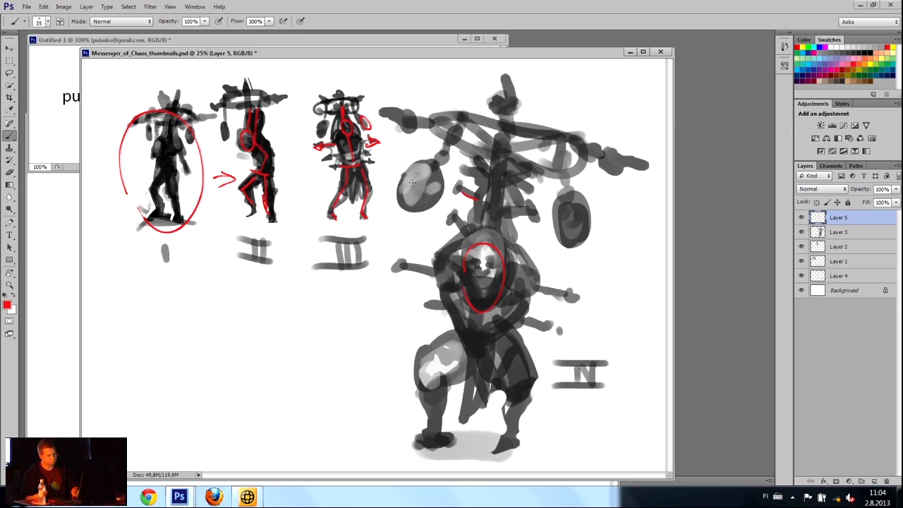
pyautogui.moveTo(406, 185); pyautogui.dragTo(405, 182)
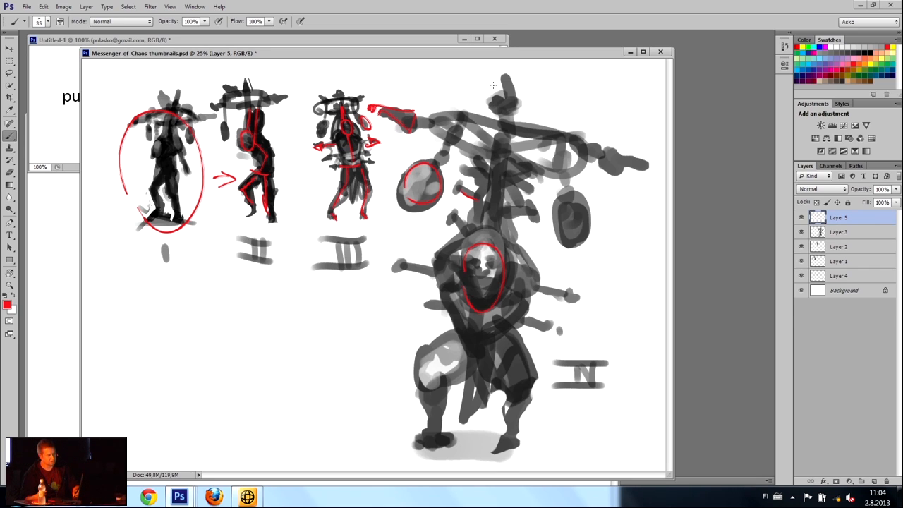
pyautogui.moveTo(499, 72)
pyautogui.mouseDown()
pyautogui.moveTo(518, 113)
pyautogui.moveTo(485, 102)
pyautogui.mouseUp()
pyautogui.moveTo(425, 125)
pyautogui.mouseDown()
pyautogui.moveTo(567, 151)
pyautogui.moveTo(509, 150)
pyautogui.mouseUp()
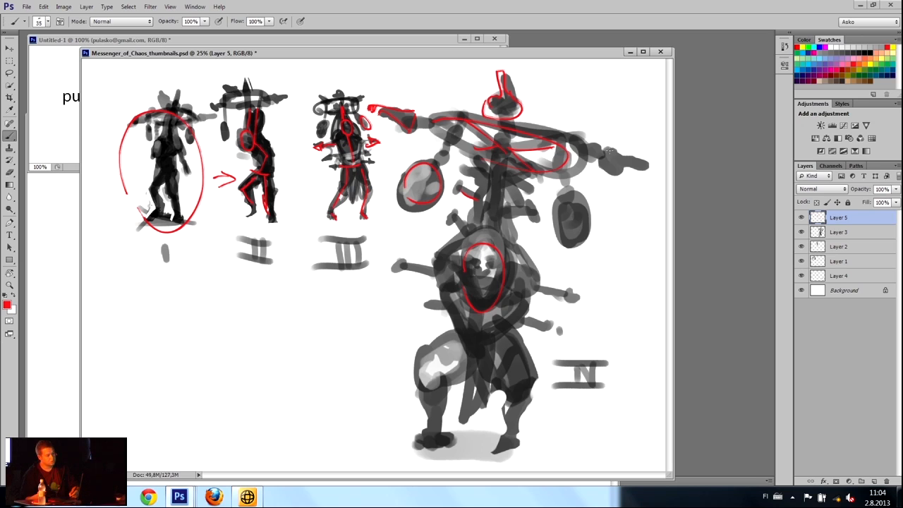
pyautogui.moveTo(614, 151)
pyautogui.mouseDown()
pyautogui.moveTo(665, 177)
pyautogui.moveTo(605, 167)
pyautogui.mouseUp()
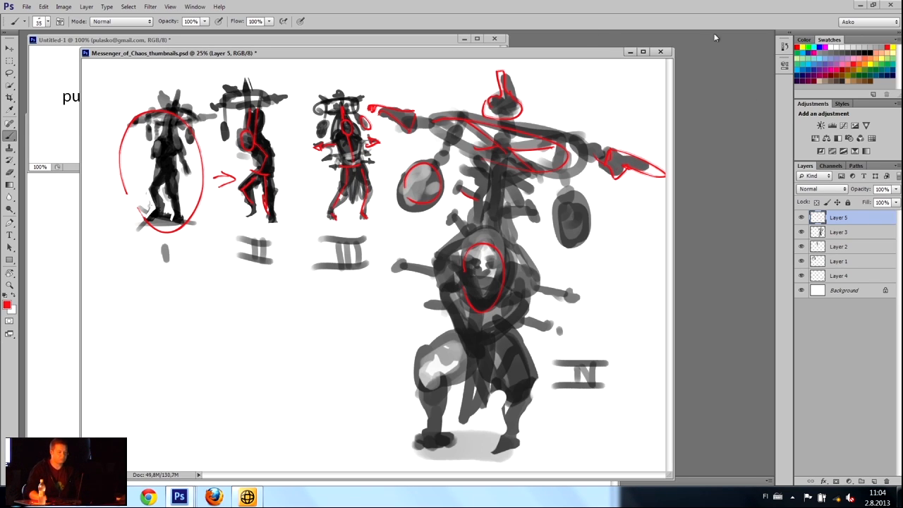
# Open Messenger_of_Chaos_workfile_01 and place its window beside the three small thumbnails.
pyautogui.click(27, 6)
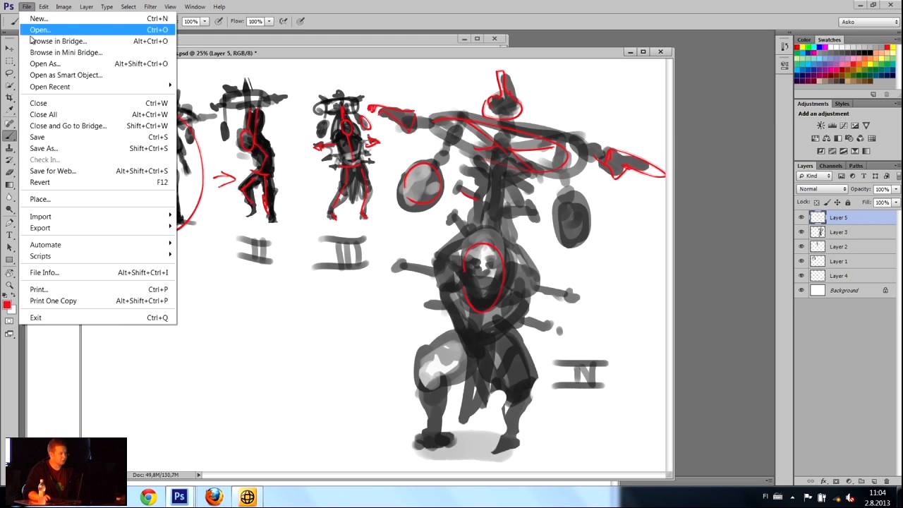
pyautogui.click(42, 28)
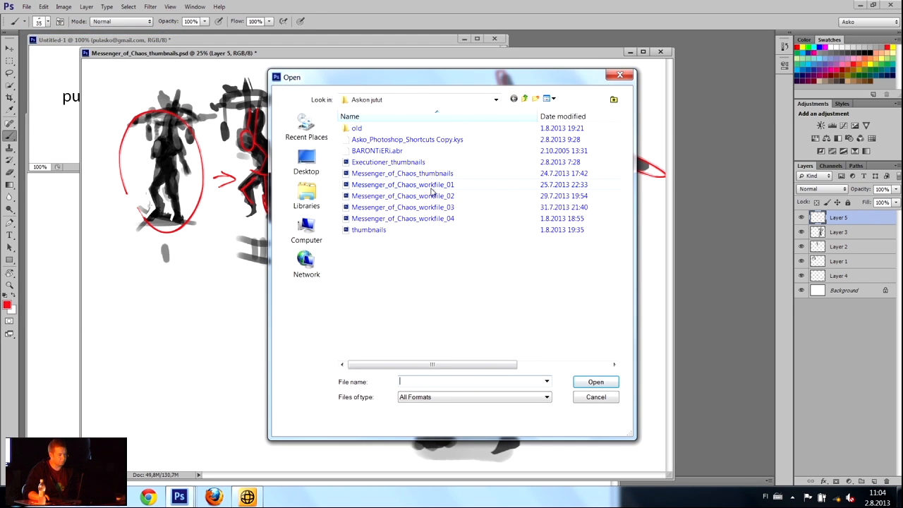
pyautogui.click(431, 185)
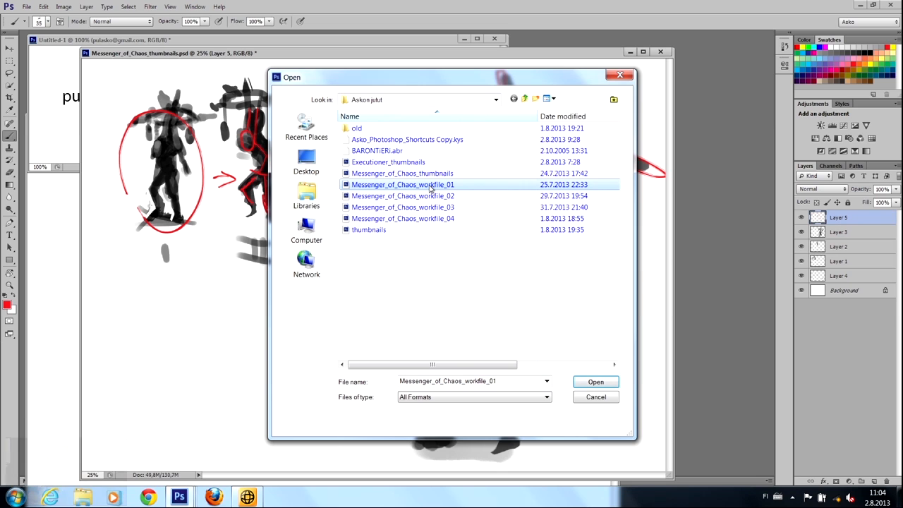
pyautogui.click(591, 383)
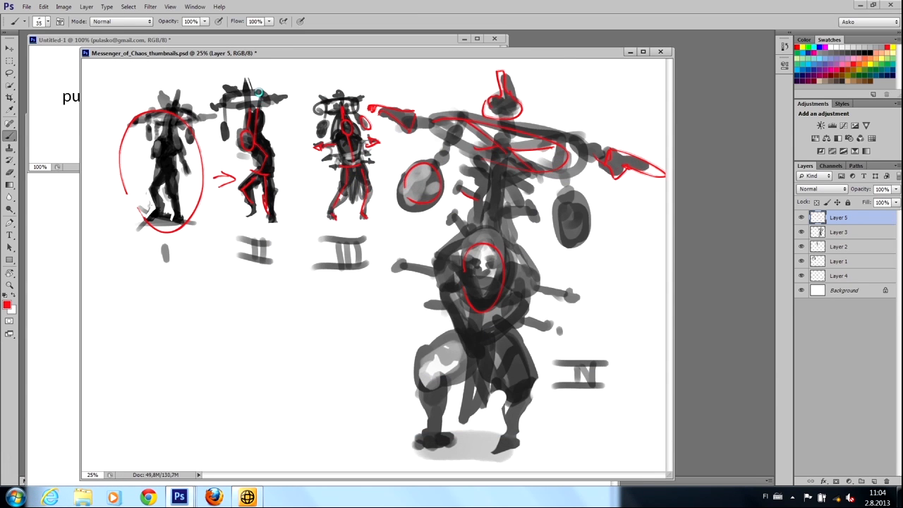
pyautogui.moveTo(106, 70); pyautogui.dragTo(451, 43)
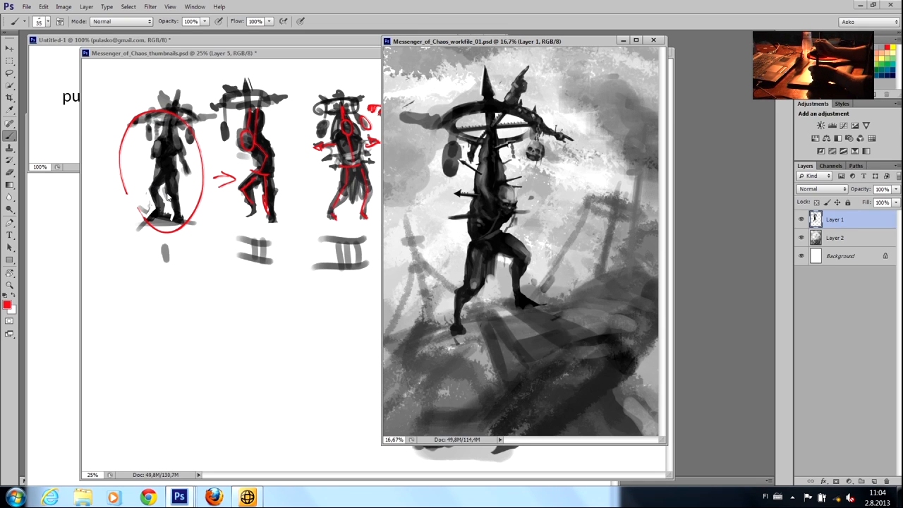
# Mark the figure's vertical axis below the spearhead and circle its head in red in workfile_01.
pyautogui.moveTo(445, 45); pyautogui.dragTo(478, 59)
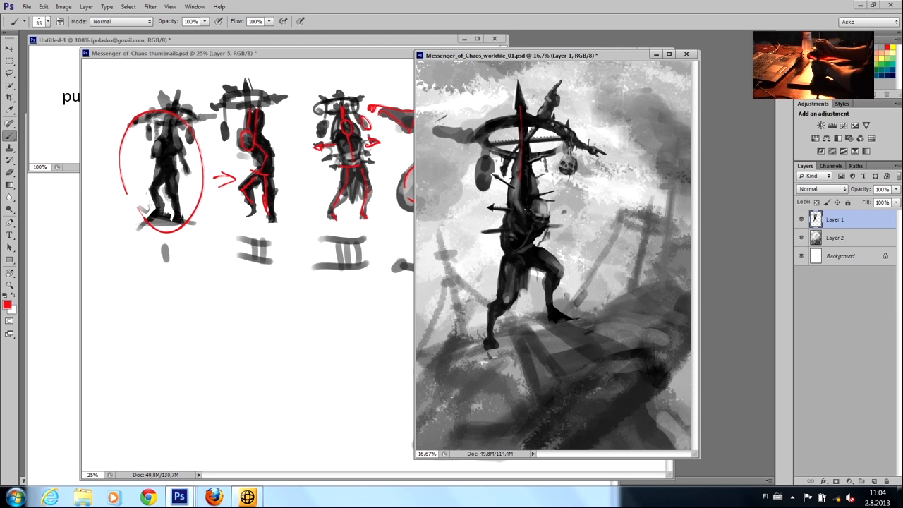
pyautogui.moveTo(547, 208); pyautogui.dragTo(525, 197)
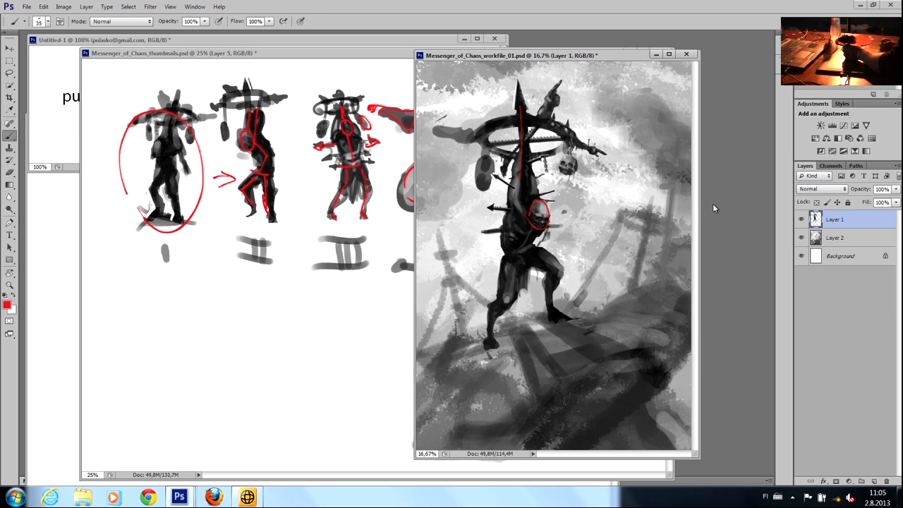
# Open Messenger_of_Chaos_workfile_02 and enlarge its window.
pyautogui.hotkey('ctrl', 'o')
pyautogui.click(428, 197)
pyautogui.click(595, 382)
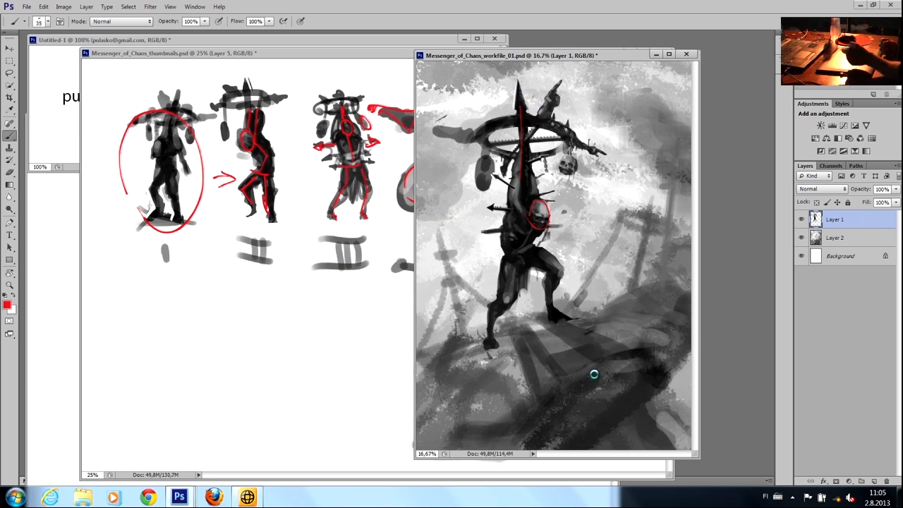
pyautogui.moveTo(235, 82); pyautogui.dragTo(311, 67)
pyautogui.moveTo(402, 259); pyautogui.dragTo(519, 277)
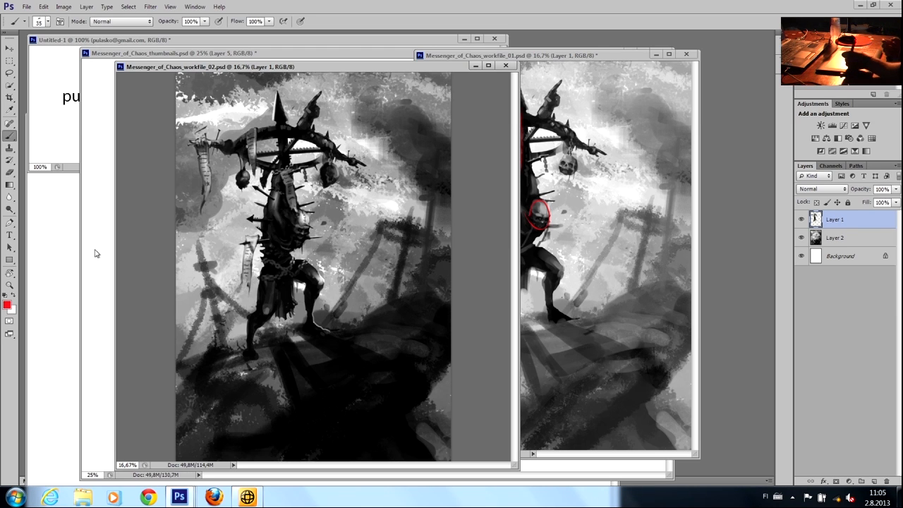
pyautogui.moveTo(515, 466); pyautogui.dragTo(659, 487)
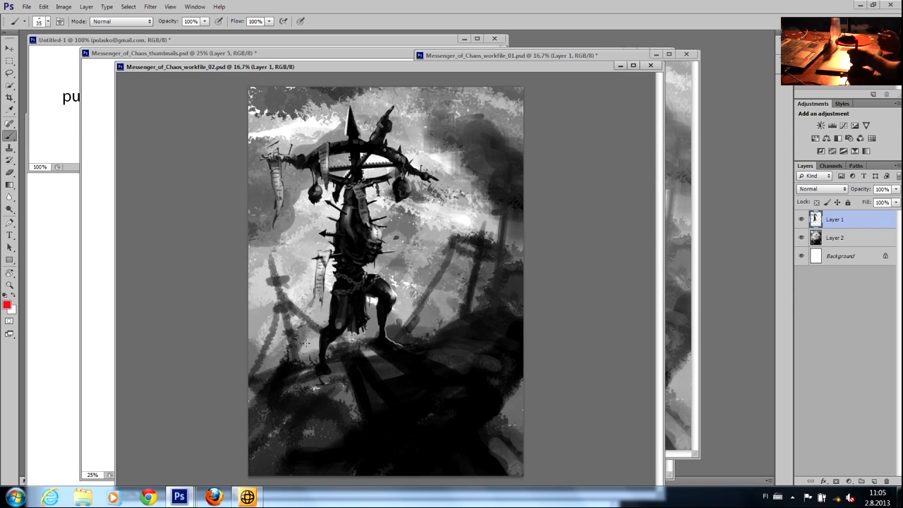
# Examine the spiked figure in workfile_02 at 25% zoom.
pyautogui.click(9, 285)
pyautogui.click(351, 272)
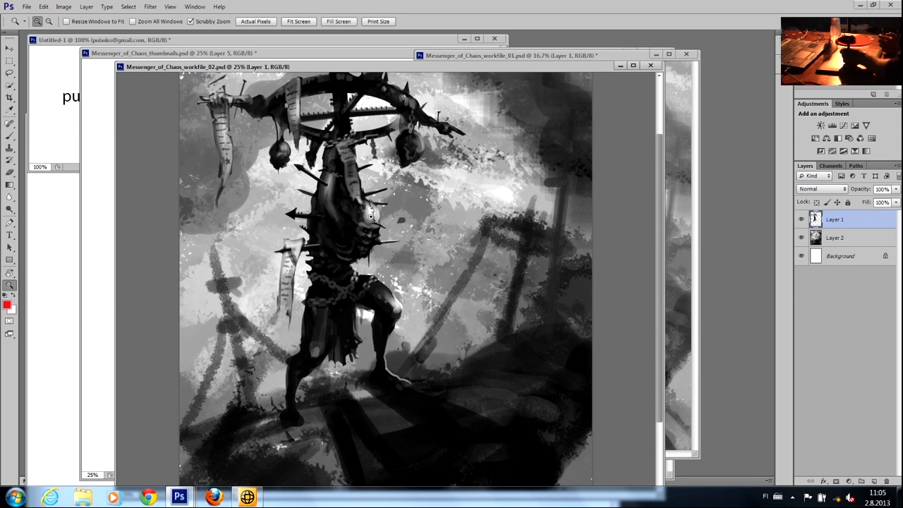
pyautogui.scroll(3, 275, 212)
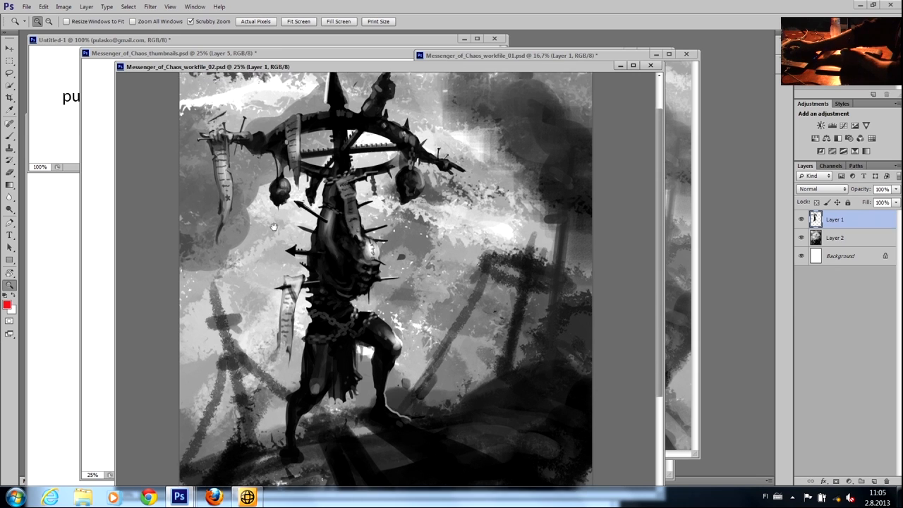
pyautogui.moveTo(608, 52); pyautogui.dragTo(639, 59)
pyautogui.moveTo(303, 67); pyautogui.dragTo(302, 65)
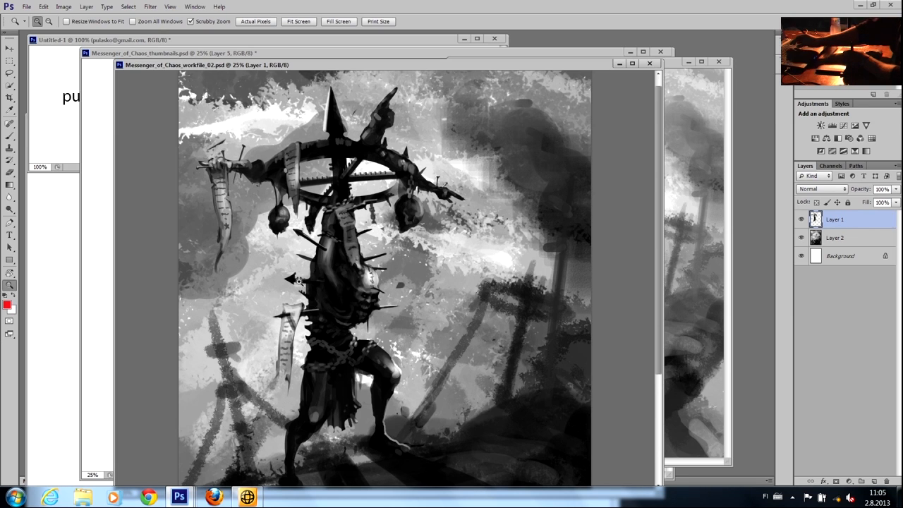
pyautogui.moveTo(410, 274)
pyautogui.mouseDown()
pyautogui.moveTo(403, 213)
pyautogui.moveTo(421, 289)
pyautogui.mouseUp()
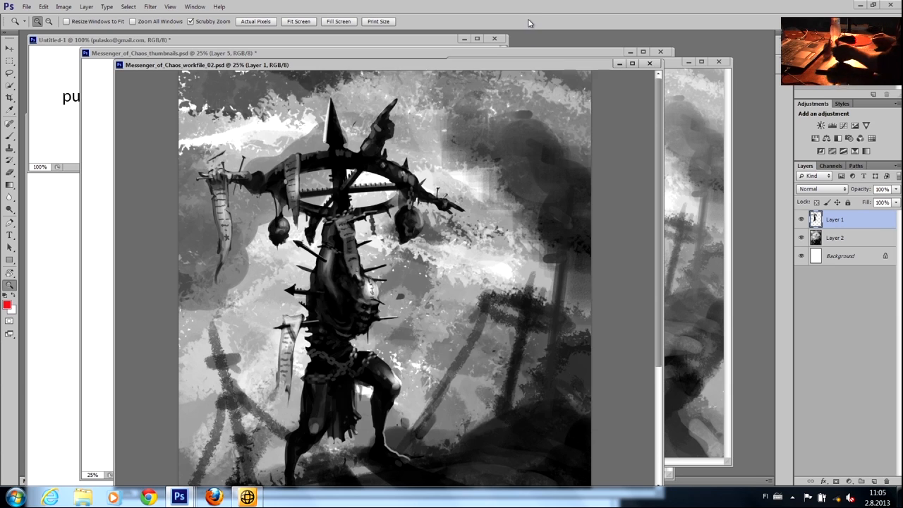
# Open Messenger_of_Chaos_workfile_04.
pyautogui.hotkey('ctrl', 'o')
pyautogui.click(412, 216)
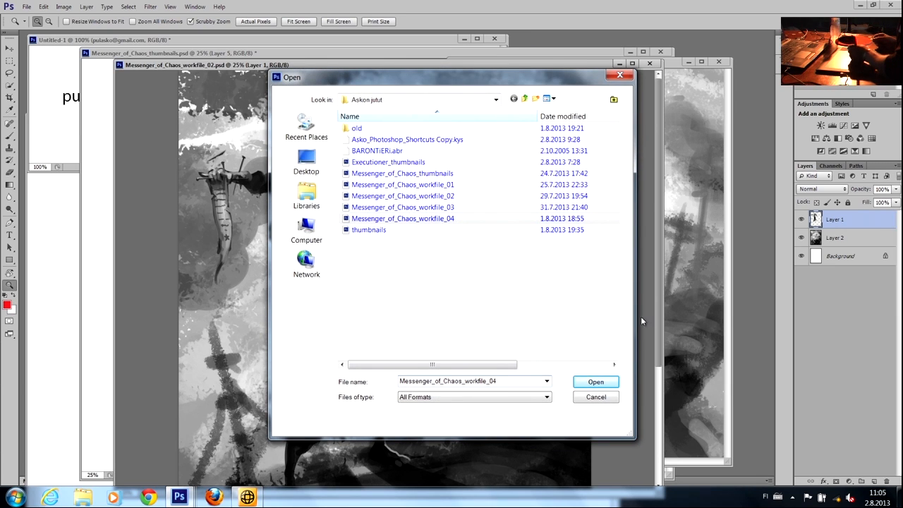
pyautogui.click(597, 382)
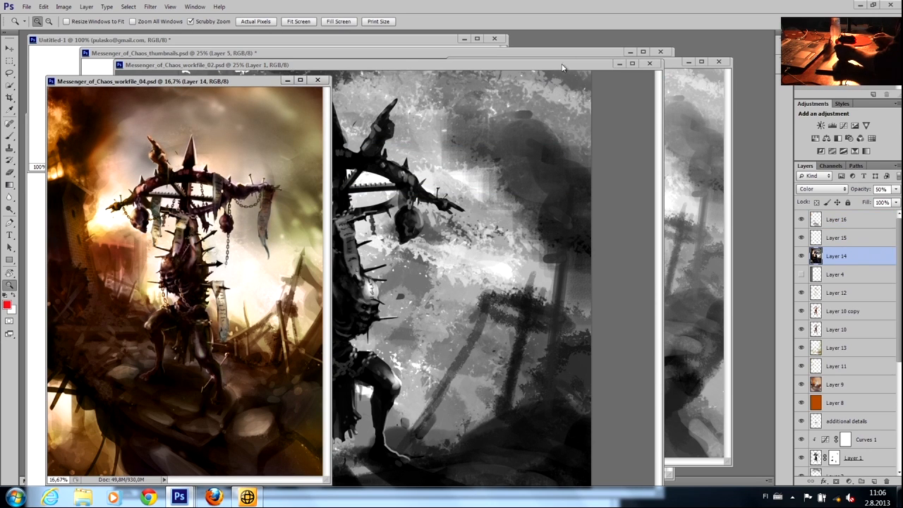
# Open Messenger_of_Chaos_workfile_03.
pyautogui.doubleClick(556, 32)
pyautogui.click(398, 208)
pyautogui.click(587, 381)
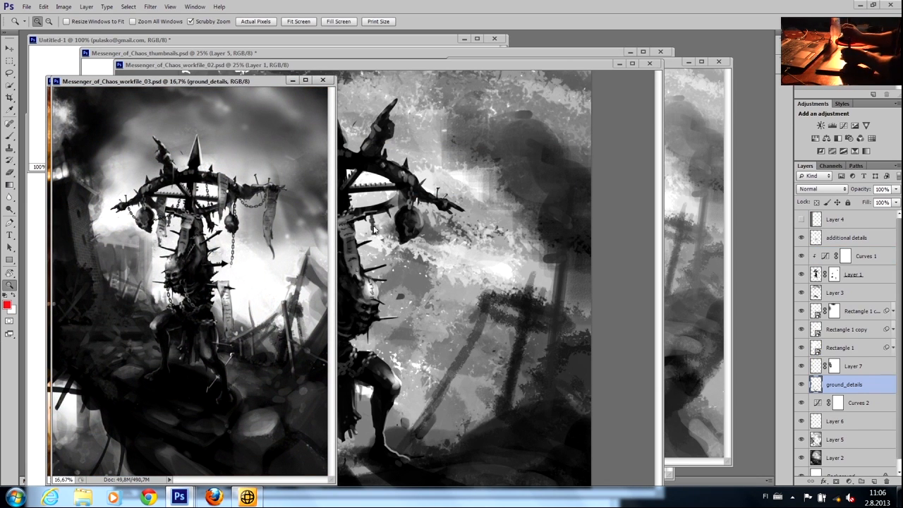
# Minimize workfile_04 and arrange workfile_02 and workfile_03 side by side, with workfile_02 zoomed out to 16.7%.
pyautogui.moveTo(241, 83); pyautogui.dragTo(609, 92)
pyautogui.click(288, 81)
pyautogui.moveTo(297, 65); pyautogui.dragTo(275, 65)
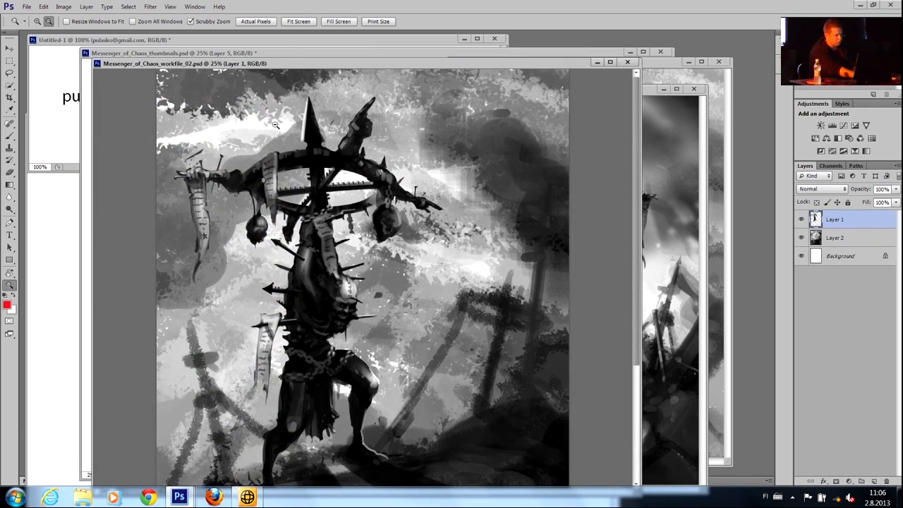
pyautogui.keyDown('alt'); pyautogui.click(323, 192); pyautogui.keyUp('alt')
pyautogui.moveTo(640, 189); pyautogui.dragTo(431, 189)
pyautogui.click(512, 91)
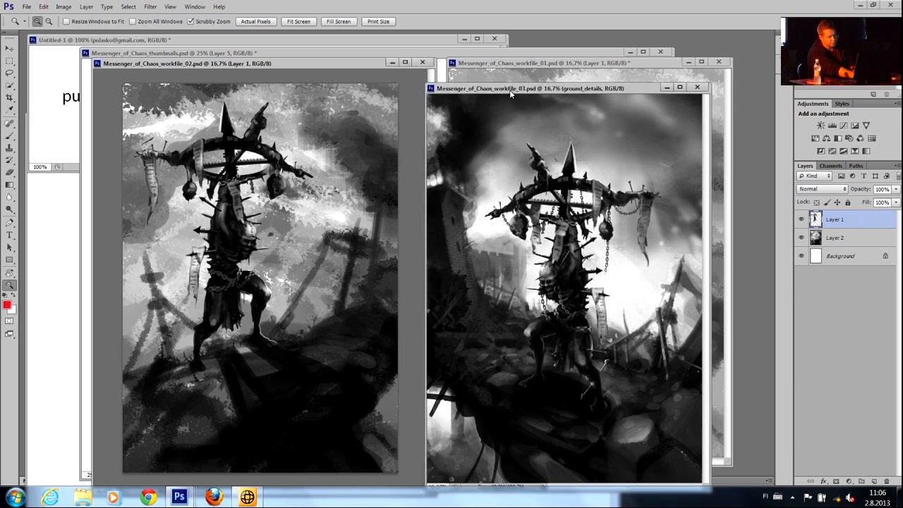
pyautogui.moveTo(512, 92); pyautogui.dragTo(532, 77)
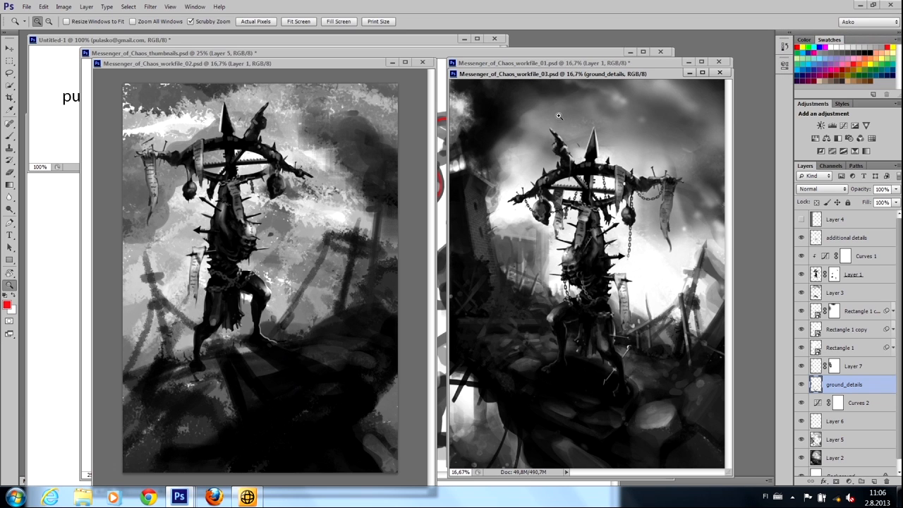
# Restore workfile_04 and place it next to workfile_03 for comparison.
pyautogui.moveTo(549, 80); pyautogui.dragTo(579, 62)
pyautogui.moveTo(368, 65)
pyautogui.mouseDown()
pyautogui.moveTo(328, 320)
pyautogui.moveTo(357, 267)
pyautogui.moveTo(388, 121)
pyautogui.mouseUp()
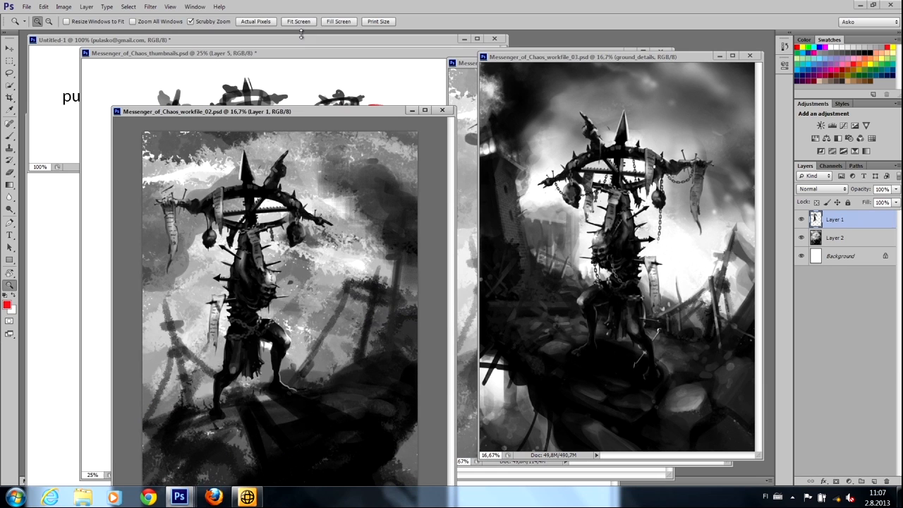
pyautogui.click(194, 7)
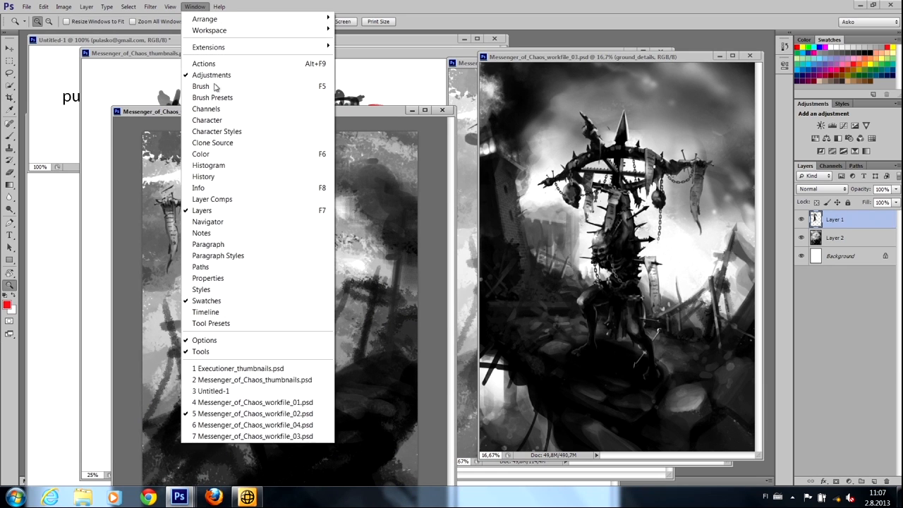
pyautogui.click(252, 426)
pyautogui.moveTo(194, 83); pyautogui.dragTo(297, 69)
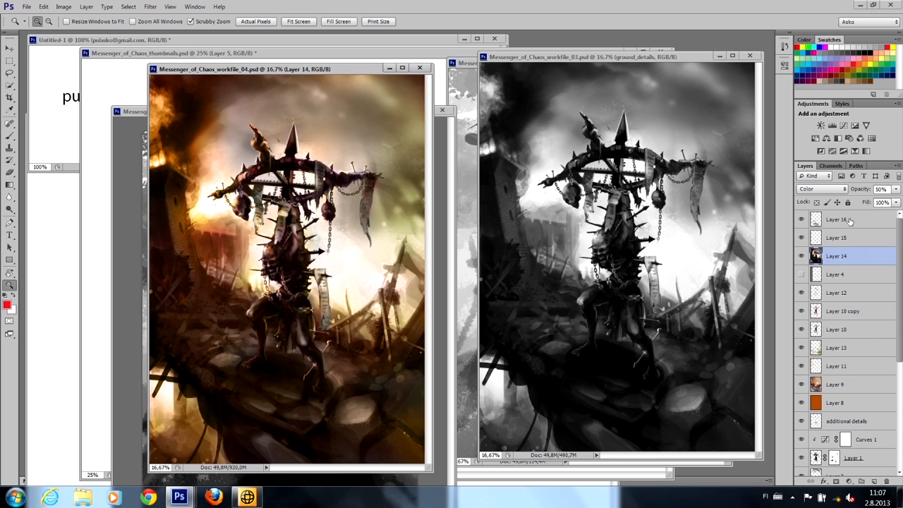
# Close the Messenger of Chaos work files 01 to 04 and the thumbnails file without saving any changes.
pyautogui.click(874, 481)
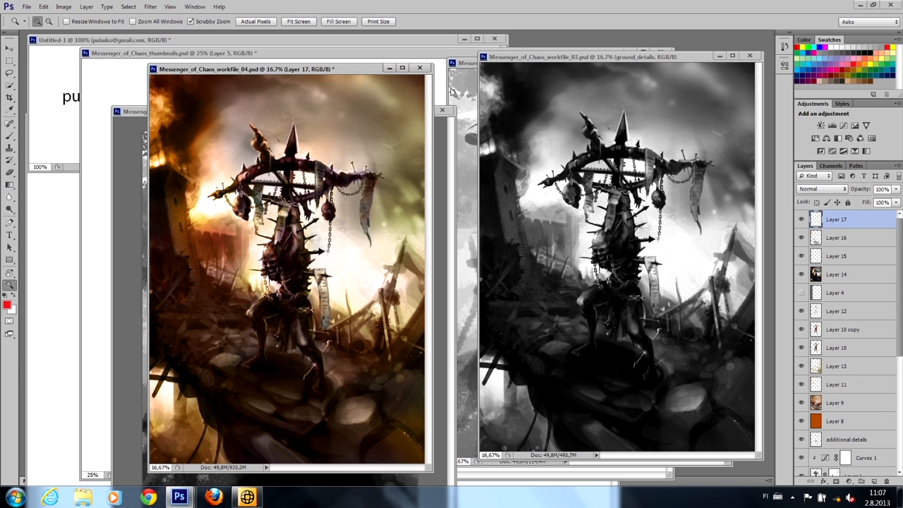
pyautogui.click(419, 67)
pyautogui.click(445, 194)
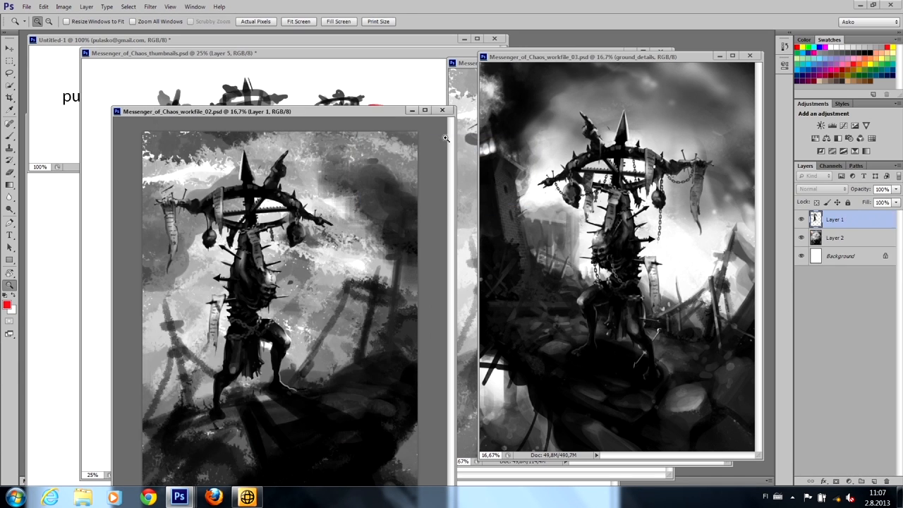
pyautogui.click(442, 110)
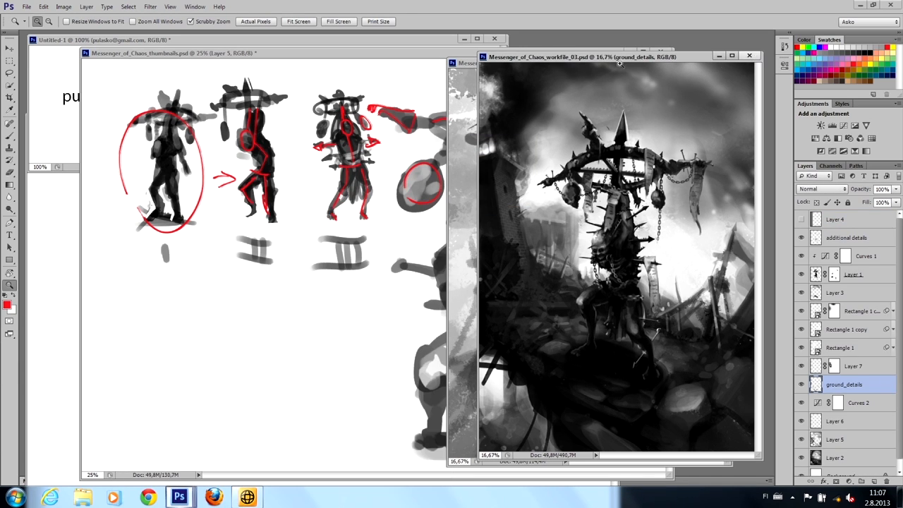
pyautogui.click(749, 56)
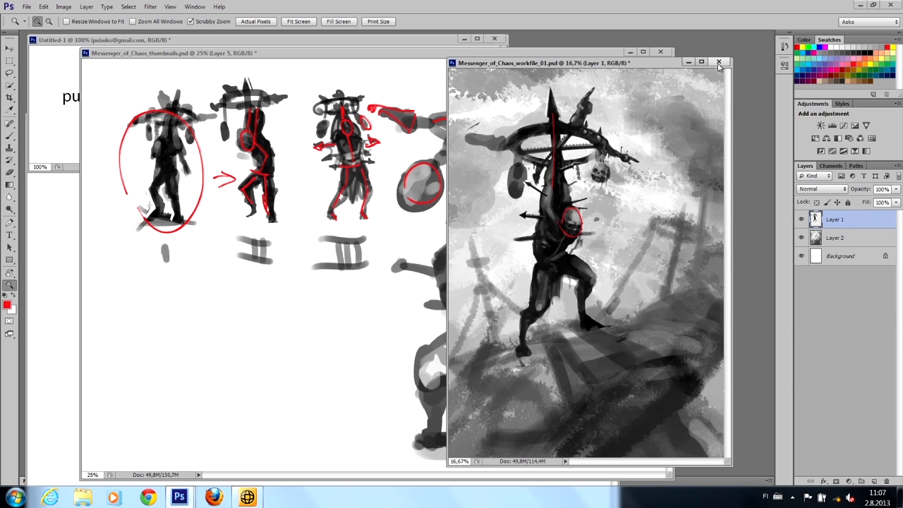
pyautogui.click(719, 62)
pyautogui.click(448, 192)
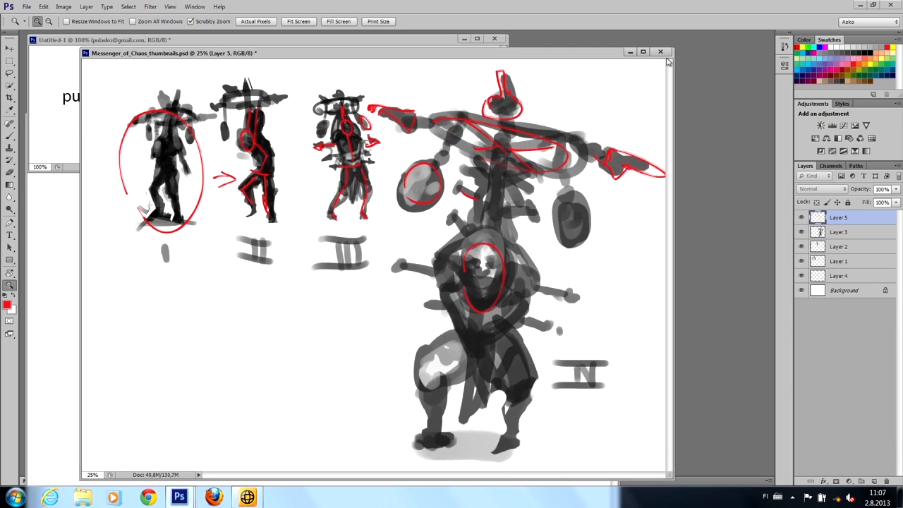
pyautogui.click(661, 53)
pyautogui.click(447, 191)
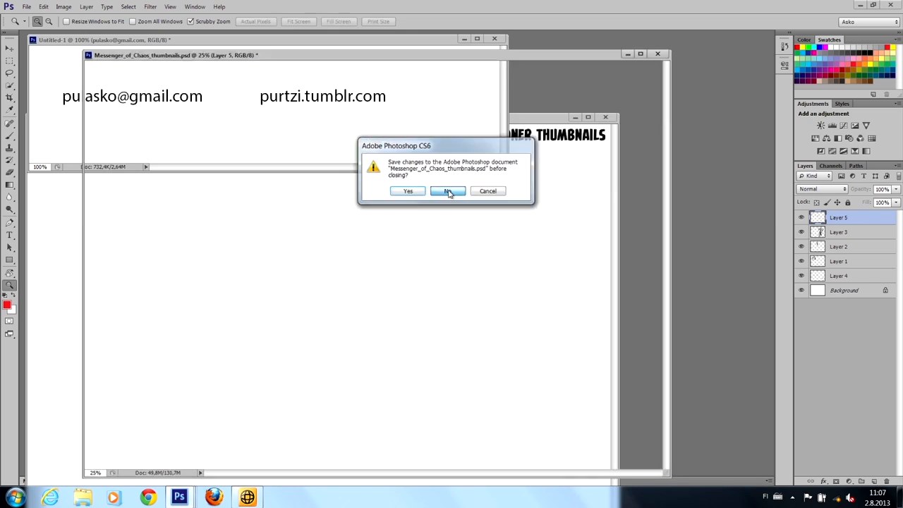
# Reposition the Executioner_thumbnails document, view it at 50%, and add a new layer above the background for painting.
pyautogui.moveTo(575, 67); pyautogui.dragTo(568, 47)
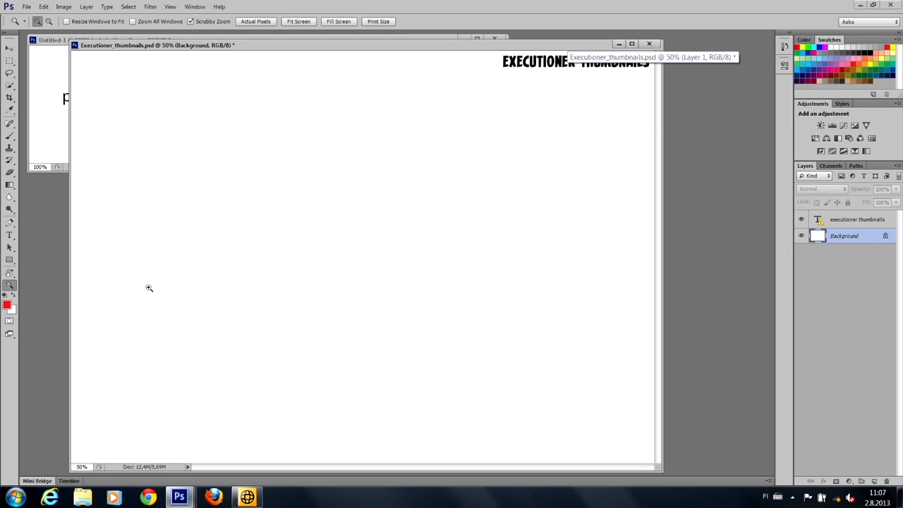
pyautogui.moveTo(539, 54); pyautogui.dragTo(551, 47)
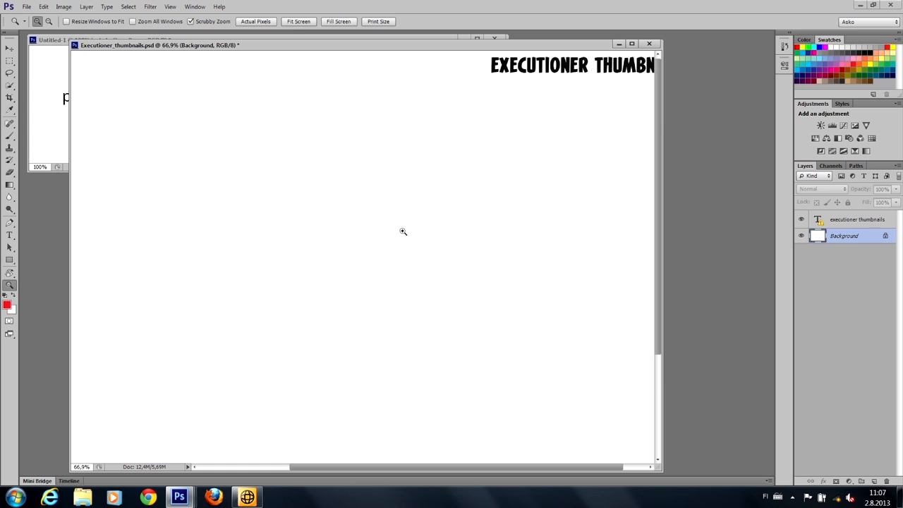
pyautogui.keyDown('alt'); pyautogui.click(384, 212); pyautogui.keyUp('alt')
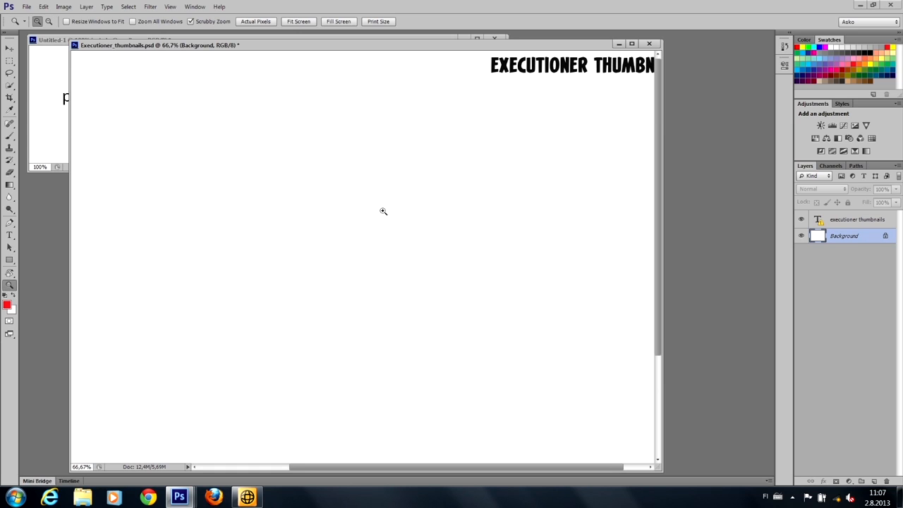
pyautogui.keyDown('alt'); pyautogui.click(345, 235); pyautogui.keyUp('alt')
pyautogui.press('b')
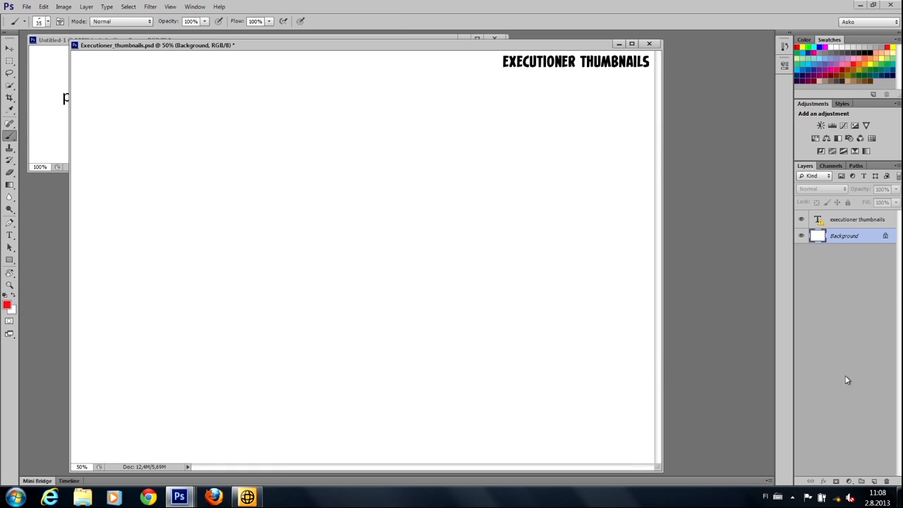
pyautogui.click(874, 481)
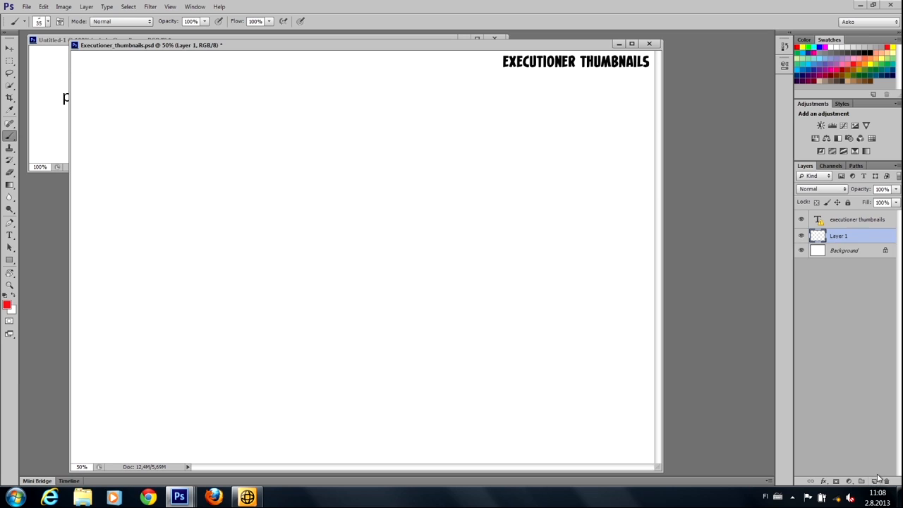
# Choose the 19 px hard round brush preset, make a short test stroke on the canvas and undo it.
pyautogui.rightClick(377, 172)
pyautogui.moveTo(482, 246)
pyautogui.mouseDown()
pyautogui.moveTo(482, 279)
pyautogui.moveTo(483, 270)
pyautogui.mouseUp()
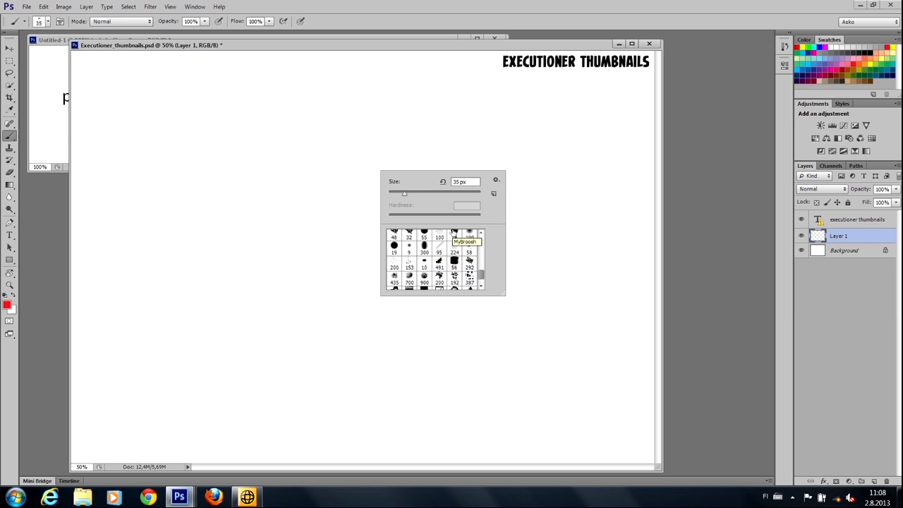
pyautogui.moveTo(480, 281)
pyautogui.mouseDown()
pyautogui.moveTo(480, 270)
pyautogui.moveTo(484, 277)
pyautogui.mouseUp()
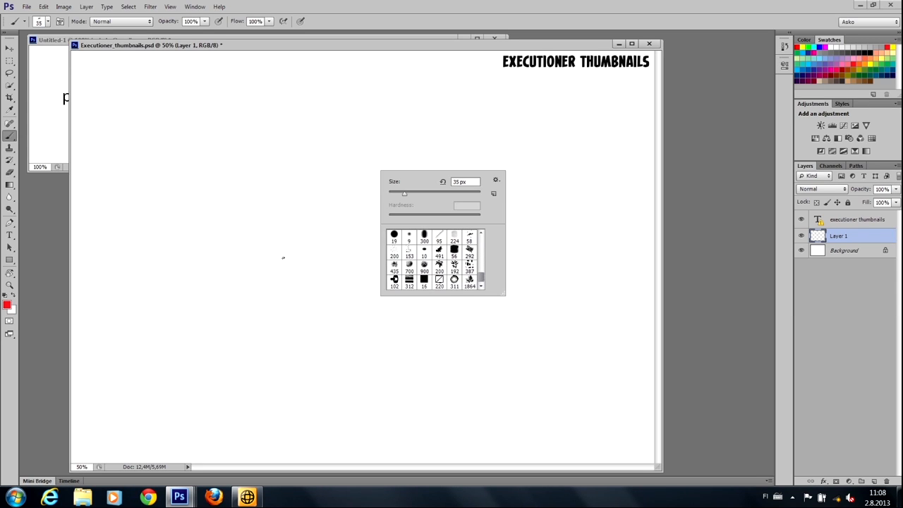
pyautogui.scroll(2, 482, 281)
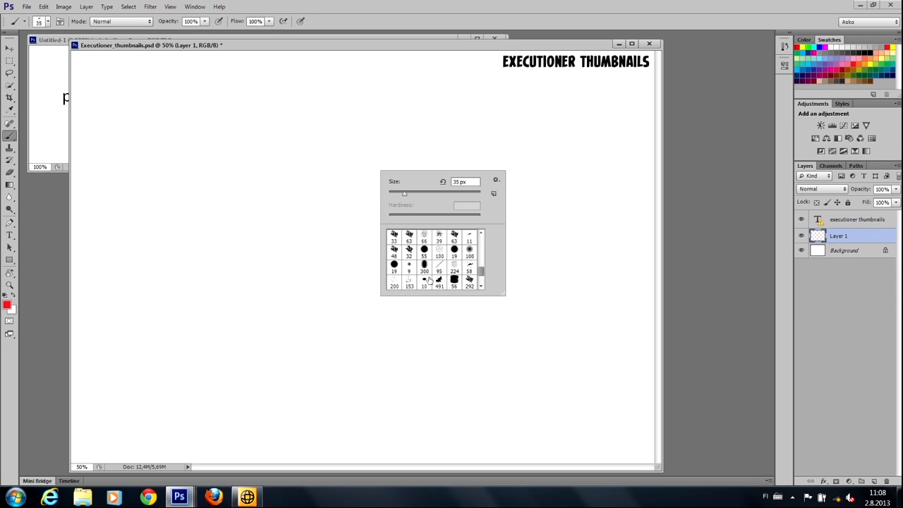
pyautogui.scroll(-2, 475, 273)
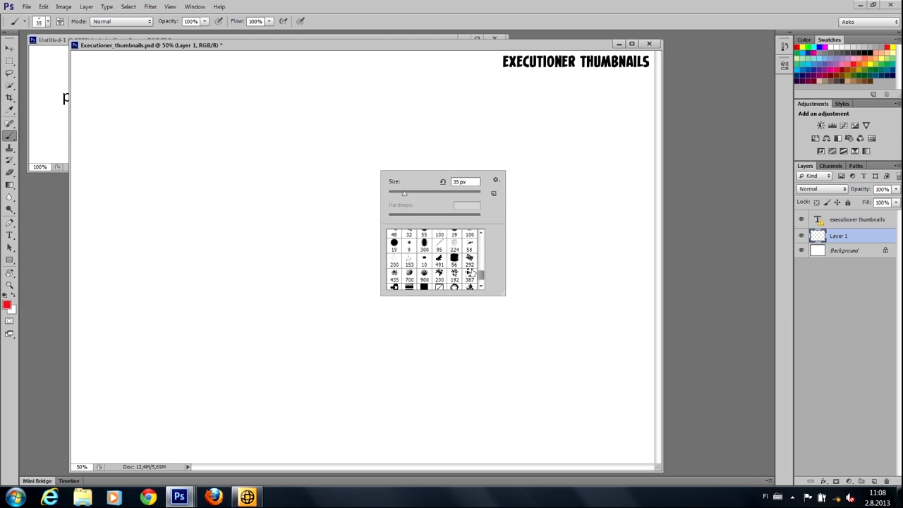
pyautogui.scroll(2, 442, 255)
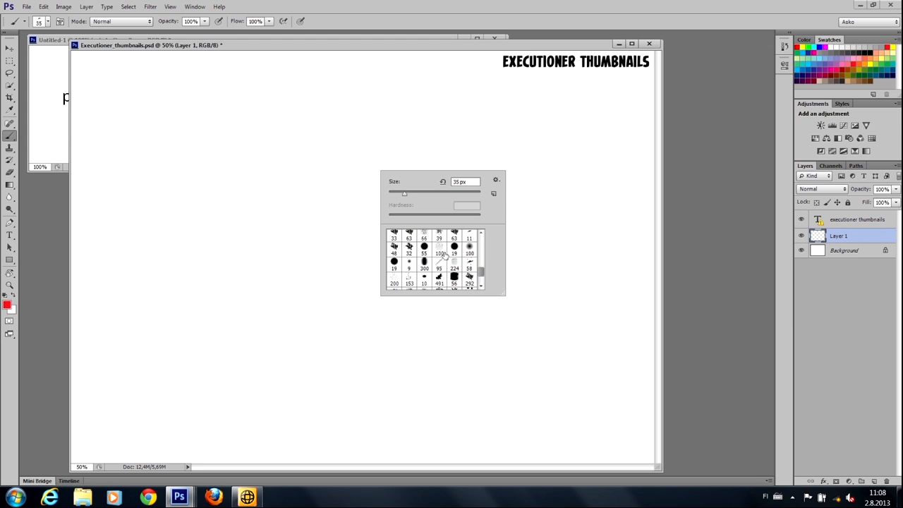
pyautogui.click(455, 248)
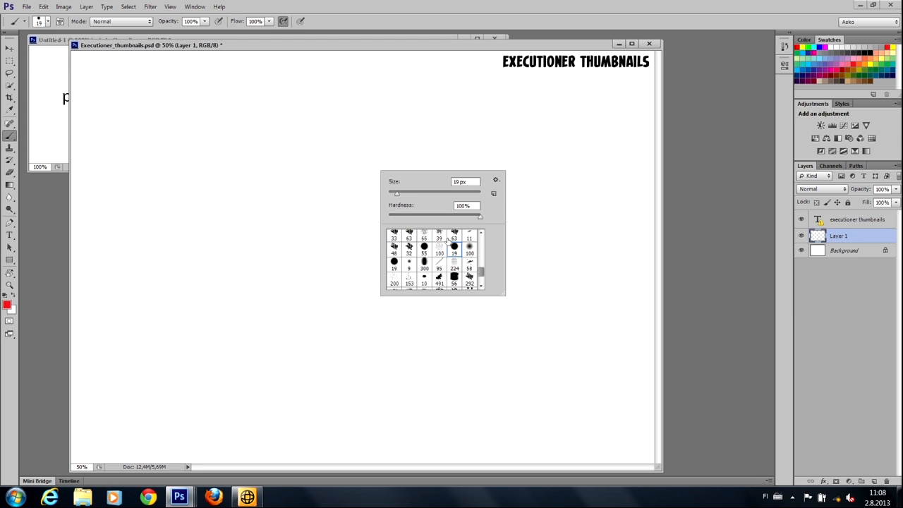
pyautogui.moveTo(182, 198); pyautogui.dragTo(184, 210)
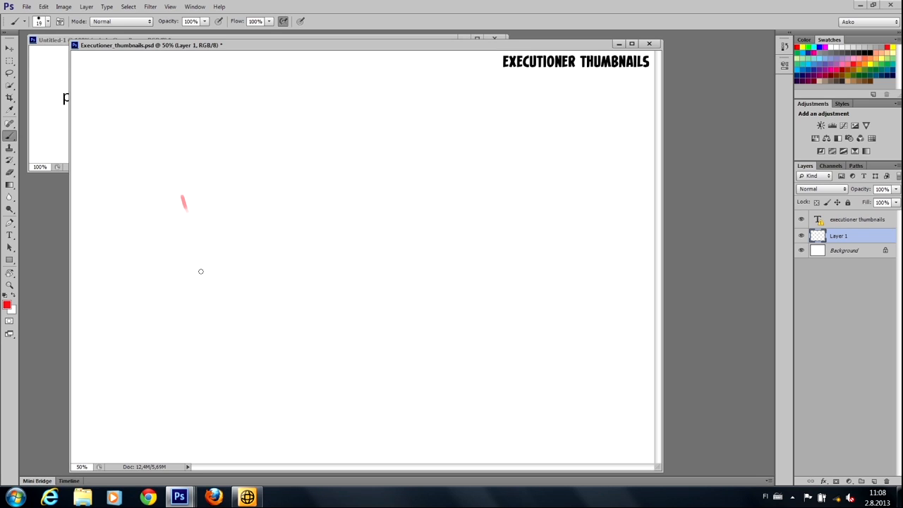
pyautogui.hotkey('ctrl', 'z')
# Paint the first bulky executioner silhouette in black with an enlarged brush in the canvas's upper left, then clean up its legs with the Eraser.
pyautogui.click(5, 295)
pyautogui.press(']')
pyautogui.press(']')
pyautogui.press(']')
pyautogui.moveTo(204, 171)
pyautogui.mouseDown()
pyautogui.moveTo(212, 163)
pyautogui.moveTo(223, 187)
pyautogui.moveTo(210, 212)
pyautogui.moveTo(219, 185)
pyautogui.moveTo(231, 223)
pyautogui.moveTo(201, 227)
pyautogui.moveTo(208, 177)
pyautogui.moveTo(210, 205)
pyautogui.moveTo(226, 183)
pyautogui.moveTo(220, 227)
pyautogui.moveTo(192, 212)
pyautogui.moveTo(218, 163)
pyautogui.moveTo(214, 186)
pyautogui.moveTo(240, 185)
pyautogui.moveTo(253, 198)
pyautogui.moveTo(247, 206)
pyautogui.moveTo(185, 204)
pyautogui.moveTo(175, 185)
pyautogui.moveTo(169, 201)
pyautogui.moveTo(192, 268)
pyautogui.moveTo(227, 241)
pyautogui.moveTo(219, 260)
pyautogui.moveTo(226, 271)
pyautogui.moveTo(211, 267)
pyautogui.moveTo(237, 239)
pyautogui.moveTo(215, 260)
pyautogui.mouseUp()
pyautogui.press('e')
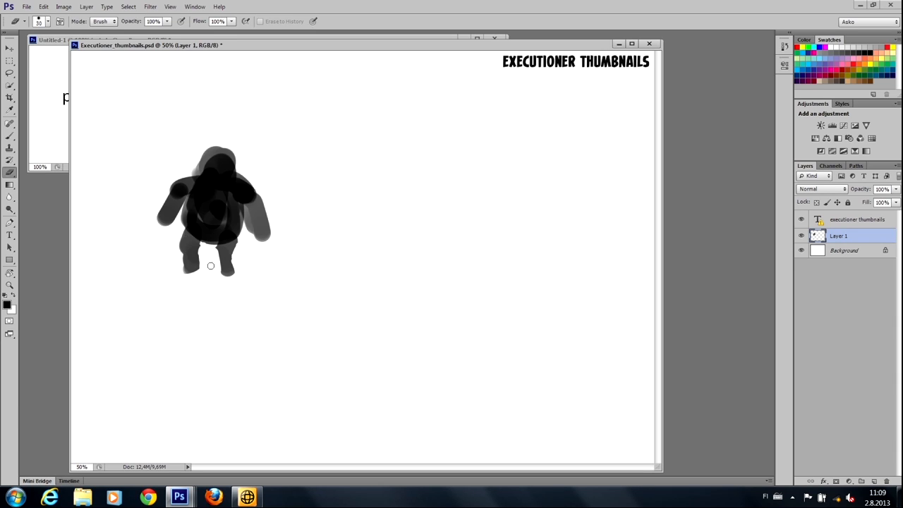
pyautogui.press('b')
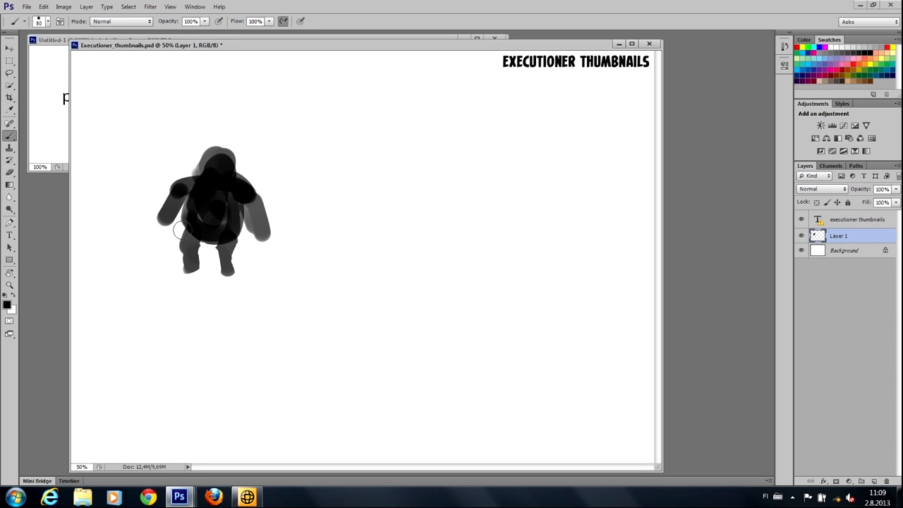
# With a smaller brush, rework the first figure's left arm into one reaching down to a weapon, and add ground strokes beneath its feet.
pyautogui.press('[')
pyautogui.press('[')
pyautogui.press('[')
pyautogui.moveTo(179, 224); pyautogui.dragTo(179, 245)
pyautogui.press('e')
pyautogui.moveTo(183, 173)
pyautogui.mouseDown()
pyautogui.moveTo(172, 192)
pyautogui.moveTo(181, 181)
pyautogui.moveTo(173, 204)
pyautogui.moveTo(180, 217)
pyautogui.moveTo(136, 244)
pyautogui.mouseUp()
pyautogui.press('b')
pyautogui.moveTo(180, 224)
pyautogui.mouseDown()
pyautogui.moveTo(129, 245)
pyautogui.moveTo(135, 261)
pyautogui.moveTo(155, 260)
pyautogui.moveTo(127, 267)
pyautogui.moveTo(127, 241)
pyautogui.mouseUp()
pyautogui.moveTo(236, 272); pyautogui.dragTo(161, 263)
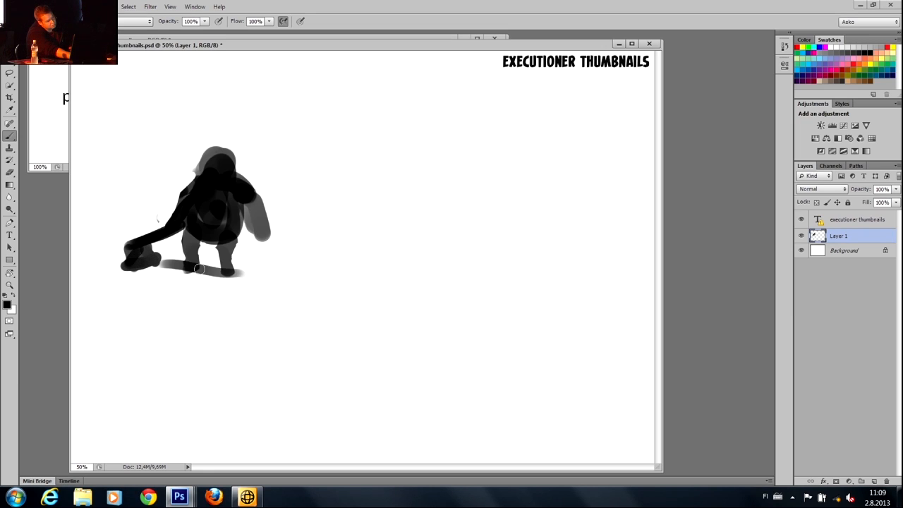
pyautogui.moveTo(224, 252); pyautogui.dragTo(169, 296)
# Paint a second hunched executioner silhouette beside the first, with stocky legs, a hanging arm and a broad sword pointing down.
pyautogui.moveTo(350, 218)
pyautogui.mouseDown()
pyautogui.moveTo(389, 225)
pyautogui.moveTo(326, 224)
pyautogui.moveTo(343, 190)
pyautogui.moveTo(336, 209)
pyautogui.moveTo(364, 245)
pyautogui.moveTo(344, 227)
pyautogui.moveTo(354, 202)
pyautogui.moveTo(329, 217)
pyautogui.mouseUp()
pyautogui.moveTo(363, 185)
pyautogui.mouseDown()
pyautogui.moveTo(378, 172)
pyautogui.moveTo(346, 188)
pyautogui.moveTo(377, 185)
pyautogui.moveTo(405, 212)
pyautogui.moveTo(387, 199)
pyautogui.moveTo(338, 220)
pyautogui.moveTo(333, 202)
pyautogui.moveTo(339, 206)
pyautogui.mouseUp()
pyautogui.moveTo(364, 237)
pyautogui.mouseDown()
pyautogui.moveTo(377, 271)
pyautogui.moveTo(336, 243)
pyautogui.moveTo(349, 250)
pyautogui.moveTo(337, 253)
pyautogui.moveTo(340, 274)
pyautogui.moveTo(330, 279)
pyautogui.moveTo(365, 276)
pyautogui.moveTo(355, 281)
pyautogui.mouseUp()
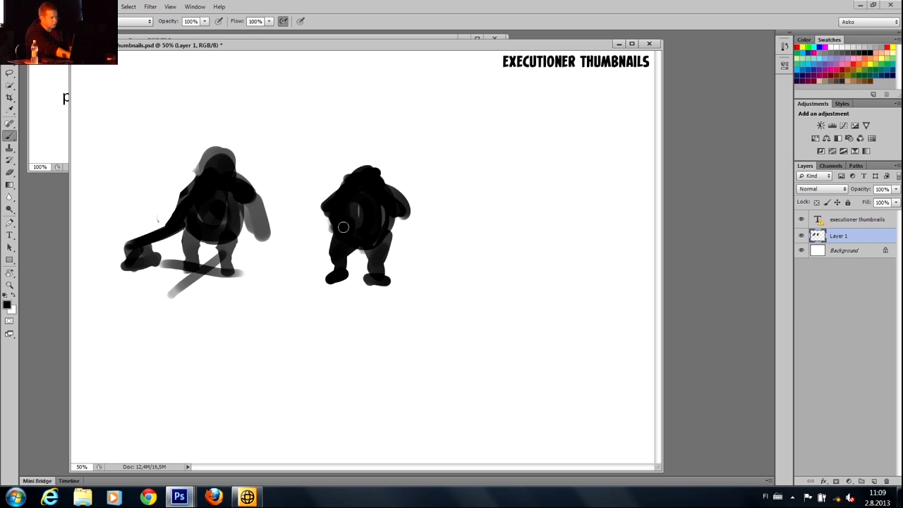
pyautogui.moveTo(326, 206)
pyautogui.mouseDown()
pyautogui.moveTo(310, 223)
pyautogui.moveTo(318, 233)
pyautogui.moveTo(329, 218)
pyautogui.moveTo(317, 236)
pyautogui.moveTo(280, 269)
pyautogui.moveTo(314, 240)
pyautogui.moveTo(300, 223)
pyautogui.moveTo(315, 208)
pyautogui.moveTo(412, 212)
pyautogui.moveTo(409, 236)
pyautogui.moveTo(380, 205)
pyautogui.moveTo(416, 242)
pyautogui.moveTo(410, 254)
pyautogui.moveTo(414, 235)
pyautogui.mouseUp()
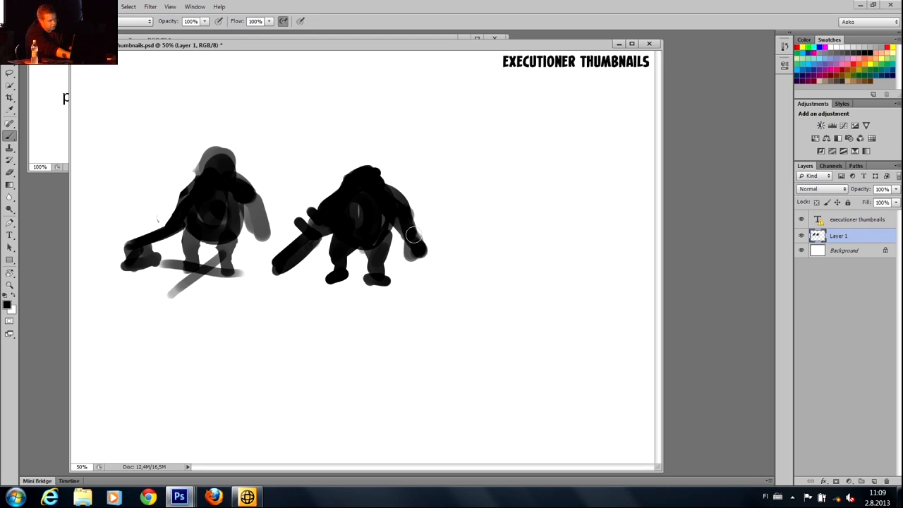
# Lasso the second silhouette, place a copy of it to its right, and deselect.
pyautogui.click(9, 72)
pyautogui.moveTo(324, 138)
pyautogui.mouseDown()
pyautogui.moveTo(259, 265)
pyautogui.moveTo(301, 307)
pyautogui.moveTo(442, 307)
pyautogui.moveTo(405, 153)
pyautogui.moveTo(323, 142)
pyautogui.mouseUp()
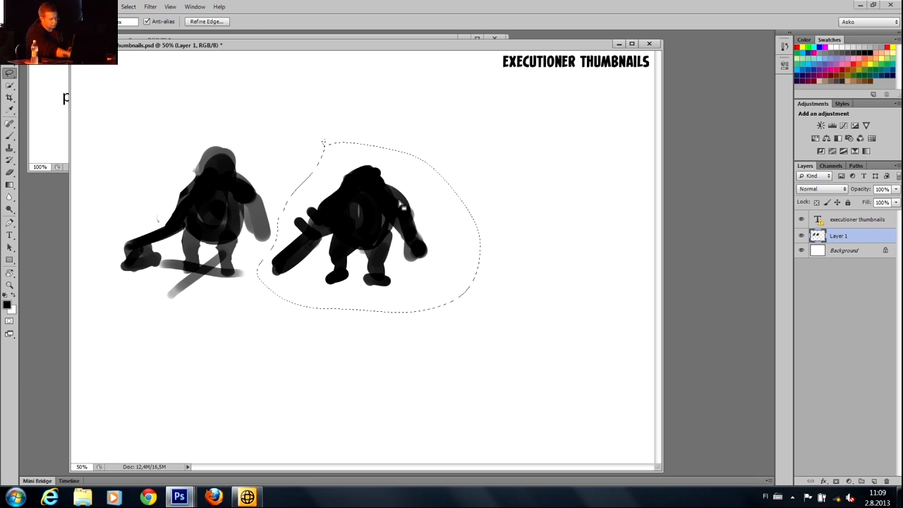
pyautogui.press('v')
pyautogui.moveTo(355, 218)
pyautogui.keyDown('alt'); pyautogui.mouseDown()
pyautogui.moveTo(515, 219)
pyautogui.moveTo(515, 175)
pyautogui.mouseUp(); pyautogui.keyUp('alt')
pyautogui.hotkey('ctrl', 'd')
pyautogui.press('b')
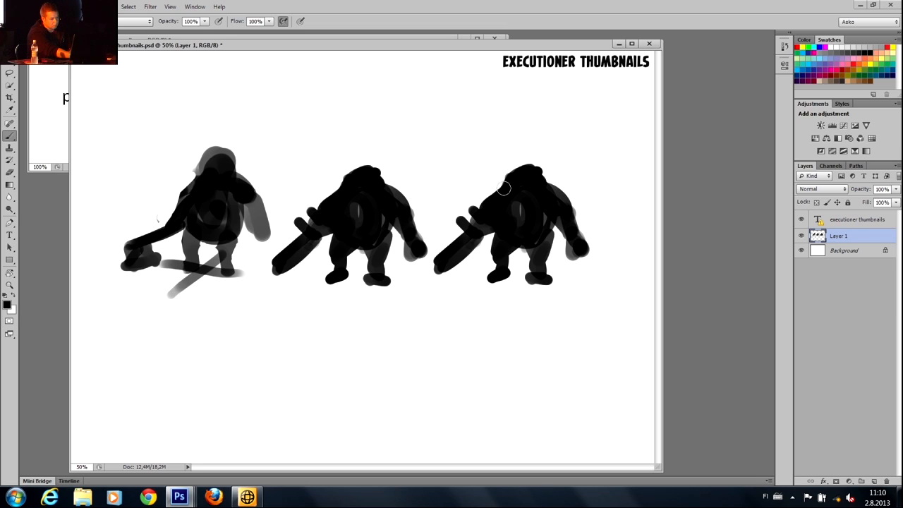
# Vary the copied silhouette by adding spikes to its shoulders, trimming the feet with the Eraser and darkening the belly.
pyautogui.moveTo(492, 195)
pyautogui.mouseDown()
pyautogui.moveTo(486, 188)
pyautogui.moveTo(501, 196)
pyautogui.mouseUp()
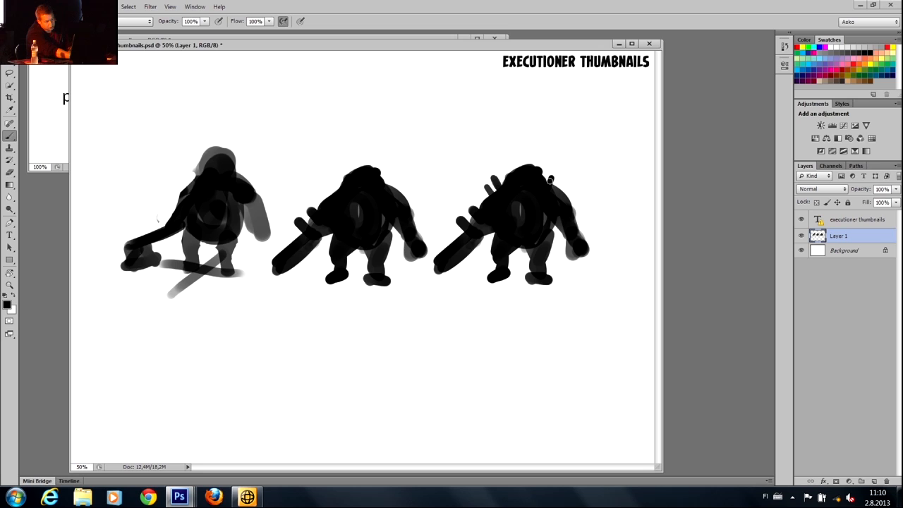
pyautogui.moveTo(558, 192); pyautogui.dragTo(556, 194)
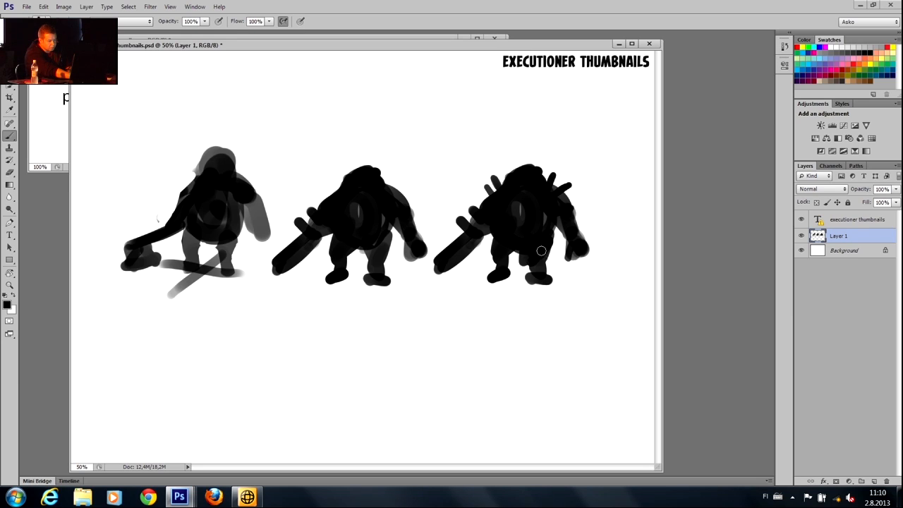
pyautogui.press('e')
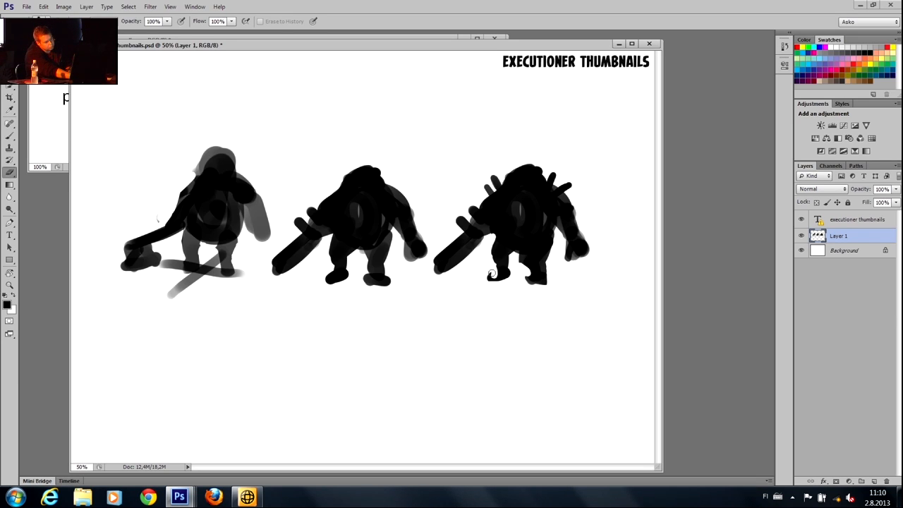
pyautogui.press('b')
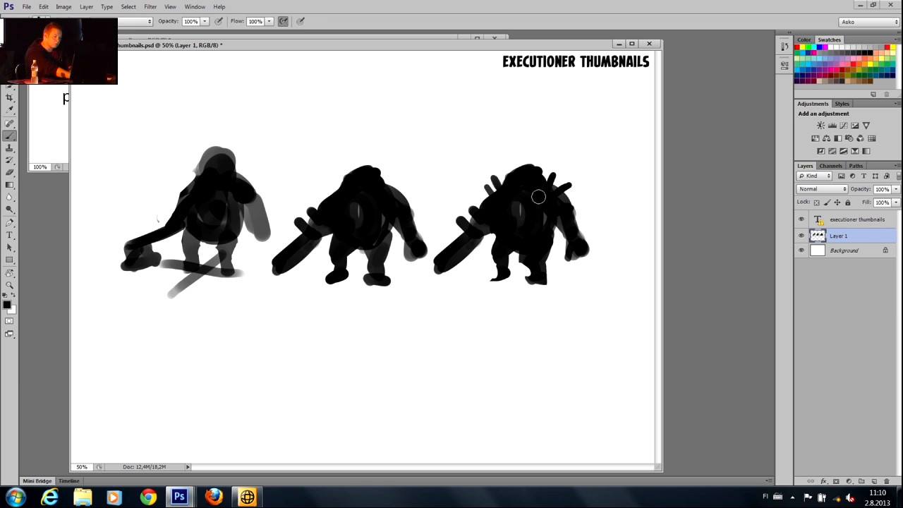
pyautogui.keyDown('alt'); pyautogui.click(511, 202); pyautogui.keyUp('alt')
pyautogui.moveTo(519, 213); pyautogui.dragTo(517, 208)
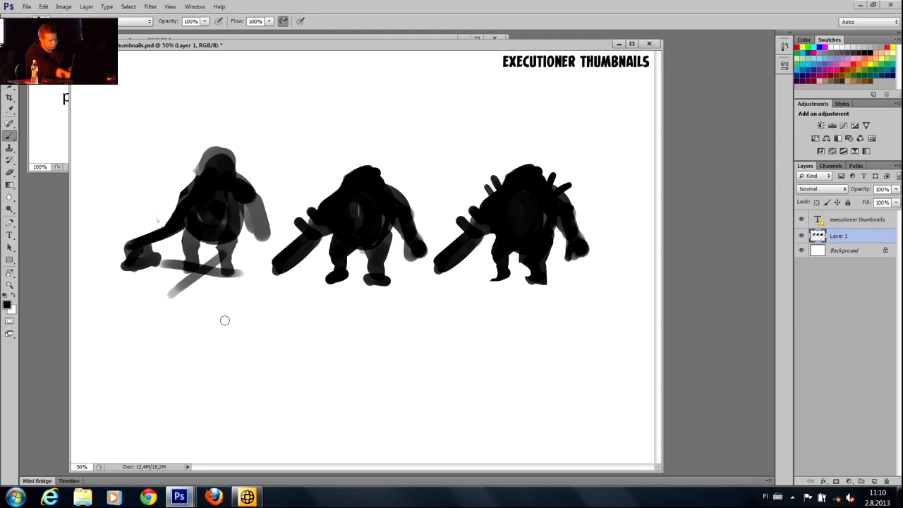
# Paint a larger crouching executioner silhouette below the first, with a forward-thrust head, bent legs and a long weapon held low.
pyautogui.moveTo(202, 353)
pyautogui.mouseDown()
pyautogui.moveTo(209, 327)
pyautogui.moveTo(214, 352)
pyautogui.moveTo(194, 340)
pyautogui.moveTo(206, 359)
pyautogui.moveTo(196, 368)
pyautogui.moveTo(183, 346)
pyautogui.moveTo(134, 320)
pyautogui.moveTo(175, 338)
pyautogui.mouseUp()
pyautogui.moveTo(129, 319)
pyautogui.mouseDown()
pyautogui.moveTo(159, 311)
pyautogui.moveTo(152, 339)
pyautogui.moveTo(138, 310)
pyautogui.moveTo(135, 323)
pyautogui.mouseUp()
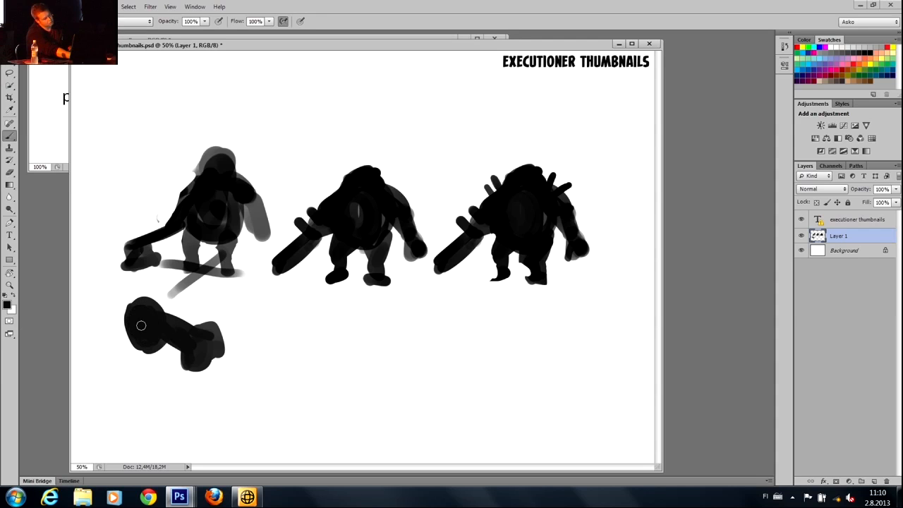
pyautogui.moveTo(200, 339)
pyautogui.mouseDown()
pyautogui.moveTo(238, 349)
pyautogui.moveTo(196, 361)
pyautogui.moveTo(186, 349)
pyautogui.moveTo(170, 380)
pyautogui.moveTo(164, 407)
pyautogui.mouseUp()
pyautogui.moveTo(243, 374)
pyautogui.mouseDown()
pyautogui.moveTo(221, 412)
pyautogui.moveTo(170, 388)
pyautogui.moveTo(178, 403)
pyautogui.moveTo(173, 389)
pyautogui.moveTo(188, 381)
pyautogui.moveTo(224, 391)
pyautogui.moveTo(222, 349)
pyautogui.moveTo(240, 385)
pyautogui.moveTo(201, 389)
pyautogui.moveTo(188, 404)
pyautogui.moveTo(228, 357)
pyautogui.moveTo(257, 366)
pyautogui.moveTo(239, 348)
pyautogui.moveTo(230, 356)
pyautogui.moveTo(262, 394)
pyautogui.moveTo(265, 376)
pyautogui.moveTo(267, 401)
pyautogui.moveTo(282, 406)
pyautogui.moveTo(217, 415)
pyautogui.moveTo(267, 414)
pyautogui.moveTo(260, 433)
pyautogui.moveTo(278, 422)
pyautogui.moveTo(163, 432)
pyautogui.moveTo(164, 460)
pyautogui.moveTo(217, 436)
pyautogui.moveTo(224, 456)
pyautogui.moveTo(174, 445)
pyautogui.moveTo(192, 460)
pyautogui.moveTo(185, 438)
pyautogui.mouseUp()
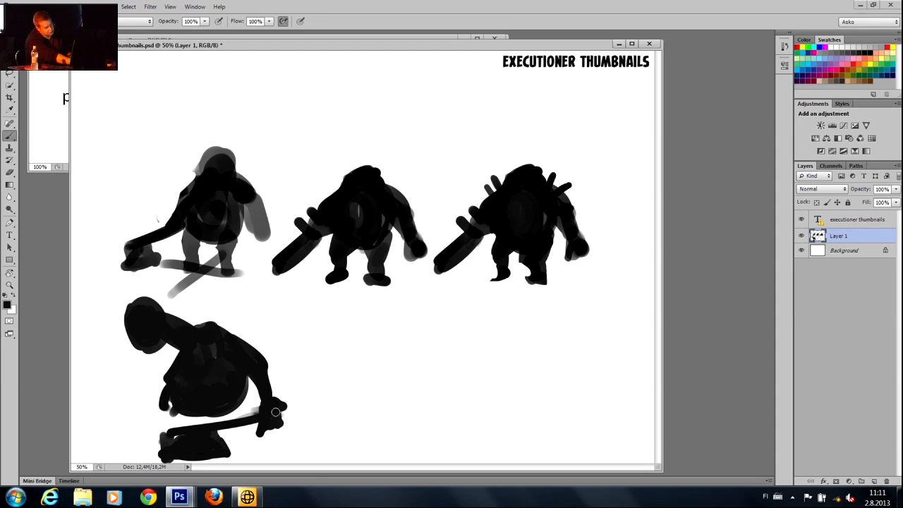
pyautogui.moveTo(276, 412); pyautogui.dragTo(325, 409)
pyautogui.moveTo(224, 412)
pyautogui.mouseDown()
pyautogui.moveTo(169, 420)
pyautogui.moveTo(164, 405)
pyautogui.moveTo(182, 414)
pyautogui.moveTo(169, 416)
pyautogui.moveTo(179, 440)
pyautogui.mouseUp()
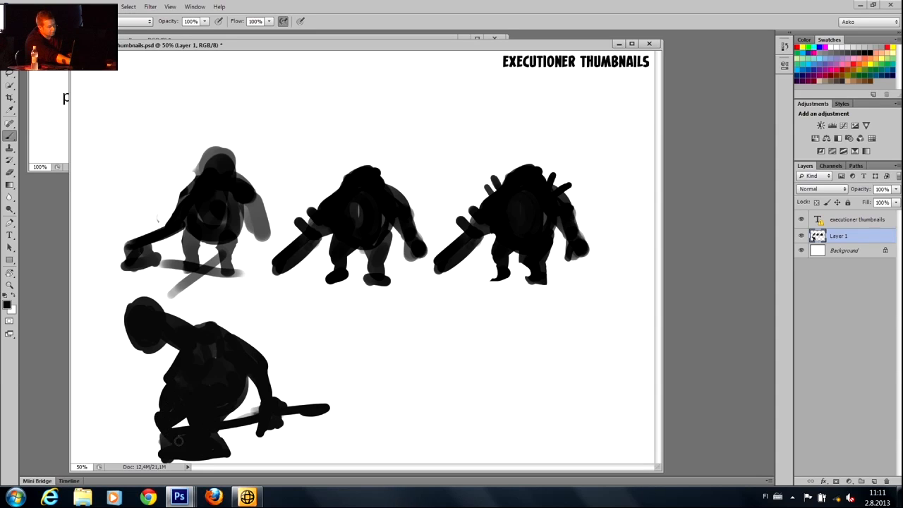
# Add an outstretched arm to the crouching figure's left side and refine its shape with the Eraser and Brush.
pyautogui.moveTo(168, 376)
pyautogui.mouseDown()
pyautogui.moveTo(183, 358)
pyautogui.moveTo(132, 389)
pyautogui.moveTo(136, 370)
pyautogui.moveTo(156, 357)
pyautogui.moveTo(143, 374)
pyautogui.moveTo(170, 370)
pyautogui.moveTo(167, 380)
pyautogui.moveTo(123, 388)
pyautogui.mouseUp()
pyautogui.press('e')
pyautogui.press('b')
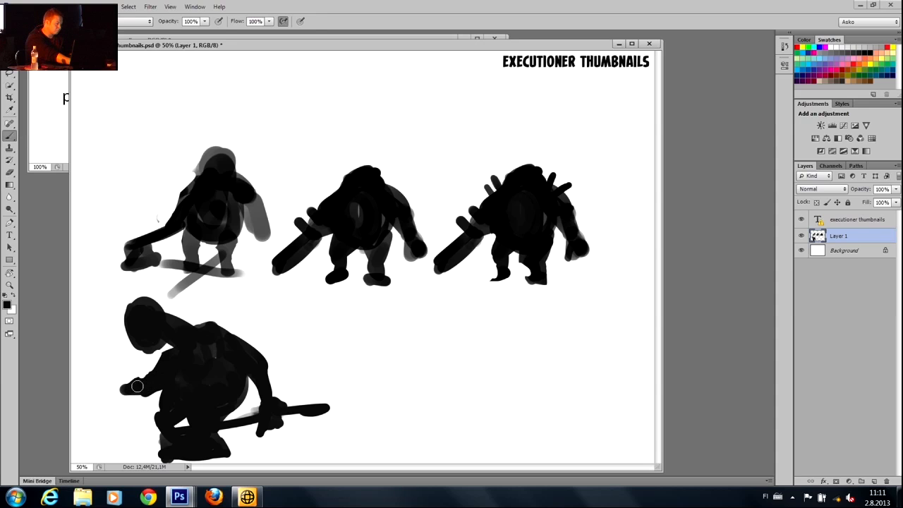
pyautogui.press('e')
pyautogui.press('b')
pyautogui.keyDown('alt'); pyautogui.click(166, 355); pyautogui.keyUp('alt')
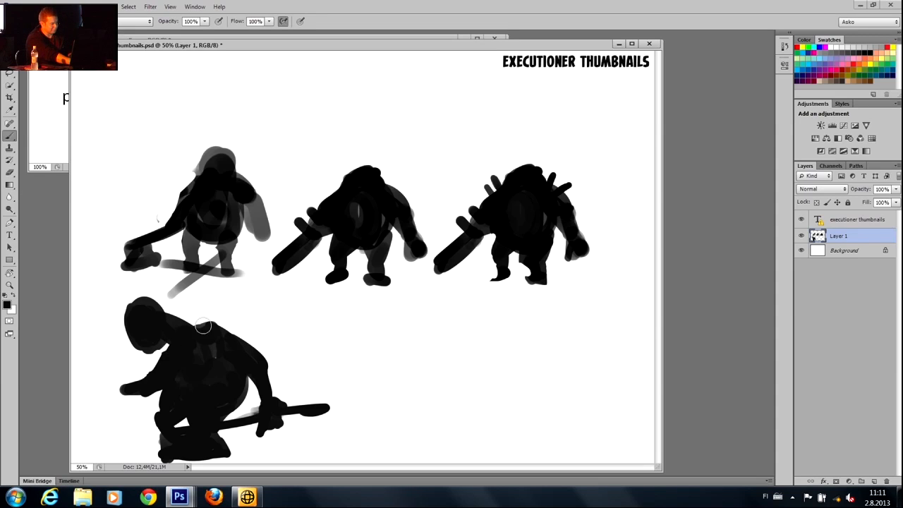
# Paint a small white mask patch on the face of the crouching silhouette.
pyautogui.keyDown('alt'); pyautogui.click(122, 339); pyautogui.keyUp('alt')
pyautogui.moveTo(126, 340)
pyautogui.mouseDown()
pyautogui.moveTo(144, 334)
pyautogui.moveTo(123, 340)
pyautogui.mouseUp()
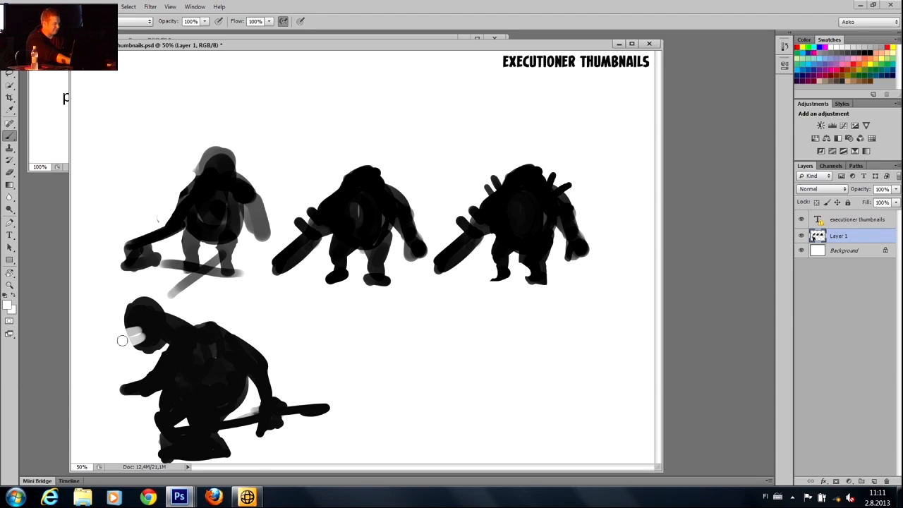
# Paint a fifth, bulky black executioner silhouette beside the crouching figure, with a broad torso, hanging arms and thick legs.
pyautogui.keyDown('alt'); pyautogui.click(172, 388); pyautogui.keyUp('alt')
pyautogui.moveTo(414, 343)
pyautogui.mouseDown()
pyautogui.moveTo(417, 317)
pyautogui.moveTo(439, 329)
pyautogui.moveTo(438, 352)
pyautogui.moveTo(414, 352)
pyautogui.moveTo(437, 338)
pyautogui.moveTo(485, 398)
pyautogui.moveTo(409, 409)
pyautogui.moveTo(421, 339)
pyautogui.moveTo(418, 415)
pyautogui.moveTo(451, 385)
pyautogui.moveTo(475, 400)
pyautogui.moveTo(436, 397)
pyautogui.moveTo(476, 394)
pyautogui.moveTo(410, 392)
pyautogui.moveTo(431, 436)
pyautogui.moveTo(421, 424)
pyautogui.moveTo(424, 451)
pyautogui.mouseUp()
pyautogui.moveTo(471, 409)
pyautogui.mouseDown()
pyautogui.moveTo(480, 448)
pyautogui.moveTo(508, 443)
pyautogui.mouseUp()
pyautogui.moveTo(410, 384)
pyautogui.mouseDown()
pyautogui.moveTo(406, 360)
pyautogui.moveTo(378, 388)
pyautogui.moveTo(417, 376)
pyautogui.moveTo(407, 368)
pyautogui.moveTo(353, 420)
pyautogui.moveTo(338, 417)
pyautogui.moveTo(367, 414)
pyautogui.mouseUp()
pyautogui.moveTo(448, 360)
pyautogui.mouseDown()
pyautogui.moveTo(499, 403)
pyautogui.moveTo(485, 396)
pyautogui.moveTo(494, 422)
pyautogui.mouseUp()
pyautogui.press('e')
pyautogui.press('b')
pyautogui.moveTo(434, 373)
pyautogui.mouseDown()
pyautogui.moveTo(454, 405)
pyautogui.moveTo(469, 382)
pyautogui.moveTo(473, 417)
pyautogui.moveTo(426, 412)
pyautogui.moveTo(481, 403)
pyautogui.moveTo(416, 354)
pyautogui.moveTo(411, 421)
pyautogui.moveTo(434, 432)
pyautogui.moveTo(411, 441)
pyautogui.mouseUp()
# Shape the fifth silhouette's pointed, flat-topped hood with the Eraser and add spikes along its shoulders and arm.
pyautogui.press('v')
pyautogui.press('b')
pyautogui.press('e')
pyautogui.moveTo(452, 337)
pyautogui.mouseDown()
pyautogui.moveTo(428, 287)
pyautogui.moveTo(461, 346)
pyautogui.mouseUp()
pyautogui.moveTo(377, 302); pyautogui.dragTo(372, 300)
pyautogui.press('b')
pyautogui.moveTo(406, 346)
pyautogui.mouseDown()
pyautogui.moveTo(424, 326)
pyautogui.moveTo(414, 345)
pyautogui.moveTo(427, 335)
pyautogui.moveTo(426, 348)
pyautogui.moveTo(433, 342)
pyautogui.moveTo(455, 367)
pyautogui.mouseUp()
pyautogui.moveTo(403, 359)
pyautogui.mouseDown()
pyautogui.moveTo(375, 345)
pyautogui.moveTo(395, 357)
pyautogui.moveTo(365, 364)
pyautogui.mouseUp()
pyautogui.moveTo(459, 345); pyautogui.dragTo(479, 381)
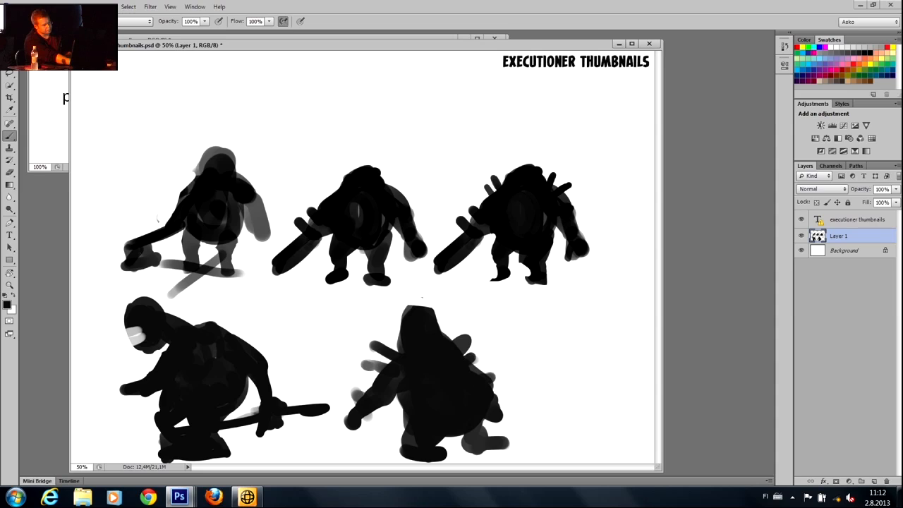
# Trim the fifth silhouette's feet with the Eraser and repaint its right-hand leg in black.
pyautogui.press('e')
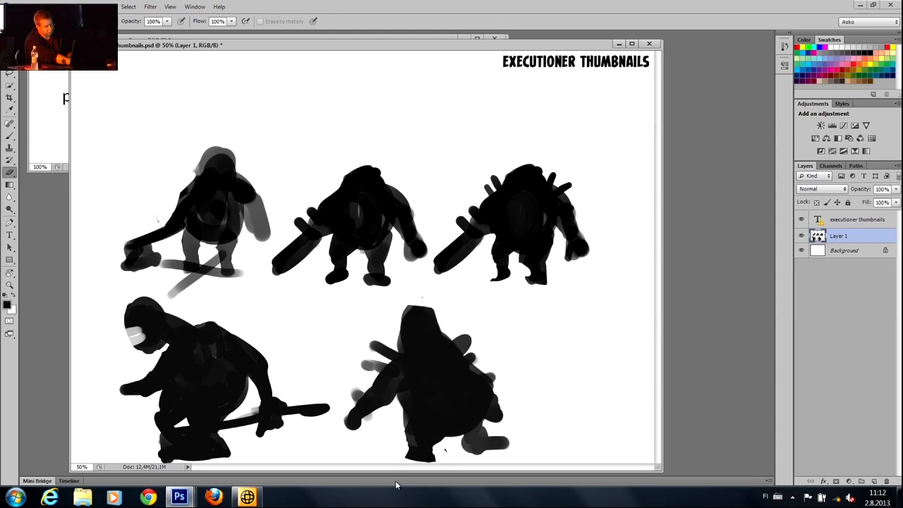
pyautogui.press('b')
pyautogui.moveTo(472, 420)
pyautogui.mouseDown()
pyautogui.moveTo(470, 454)
pyautogui.moveTo(490, 440)
pyautogui.moveTo(479, 442)
pyautogui.moveTo(534, 449)
pyautogui.mouseUp()
pyautogui.press('e')
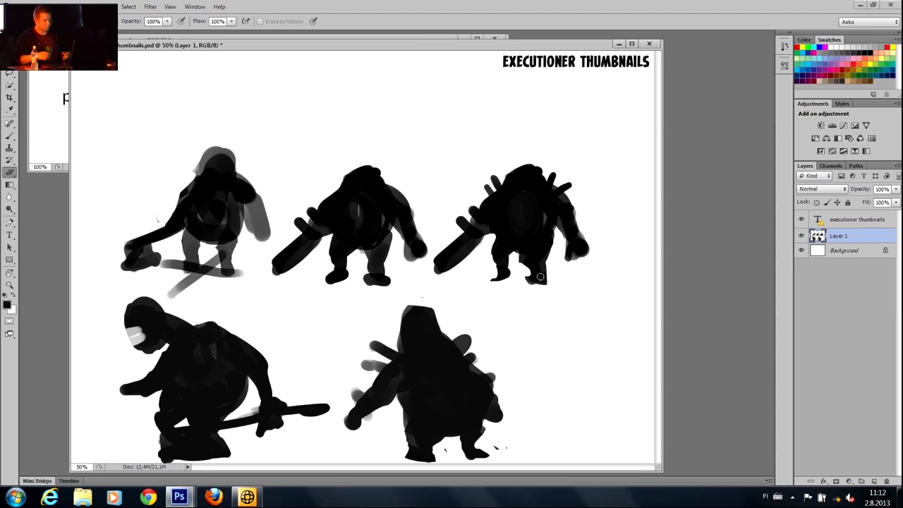
pyautogui.press('b')
pyautogui.click(9, 72)
pyautogui.moveTo(460, 187)
pyautogui.mouseDown()
pyautogui.moveTo(436, 232)
pyautogui.moveTo(432, 281)
pyautogui.moveTo(518, 300)
pyautogui.moveTo(619, 286)
pyautogui.moveTo(569, 164)
pyautogui.moveTo(446, 155)
pyautogui.moveTo(464, 170)
pyautogui.moveTo(420, 249)
pyautogui.moveTo(455, 288)
pyautogui.mouseUp()
pyautogui.hotkey('ctrl', 'd')
# Scale all silhouettes on Layer 1 to about 45.5% and move them into the upper-left corner of the canvas.
pyautogui.press('v')
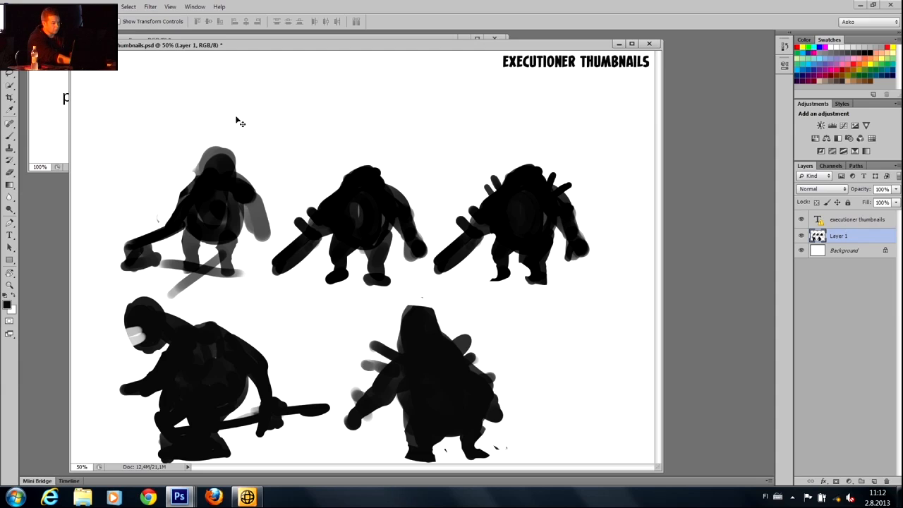
pyautogui.hotkey('ctrl', 't')
pyautogui.press('capslock')
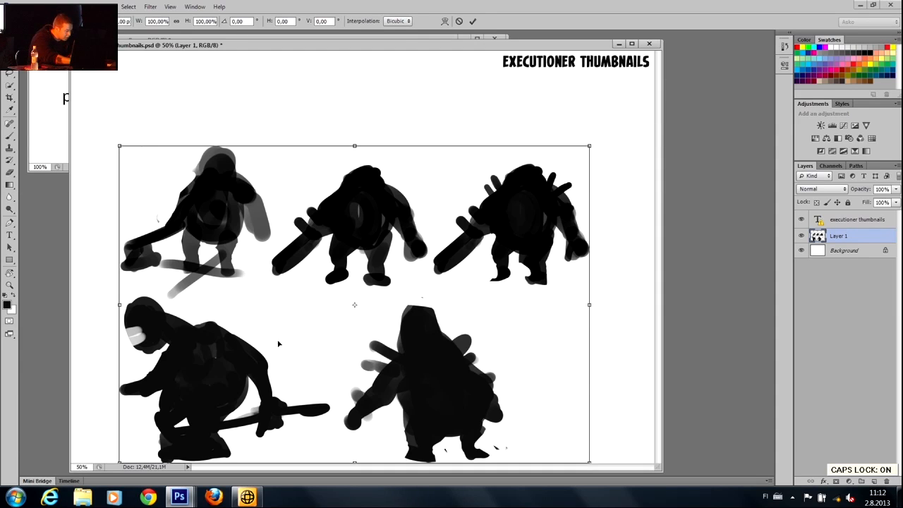
pyautogui.moveTo(120, 146); pyautogui.dragTo(375, 319)
pyautogui.moveTo(455, 343); pyautogui.dragTo(165, 92)
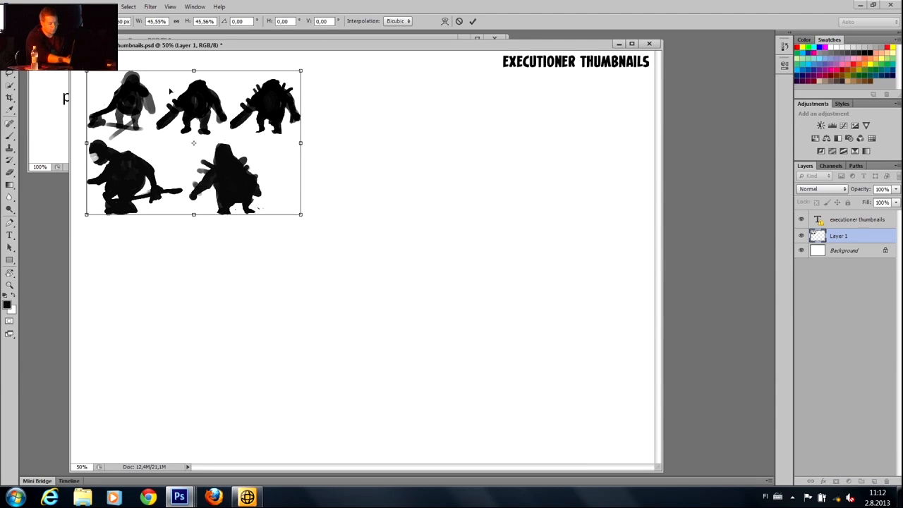
pyautogui.press('Return')
pyautogui.press('b')
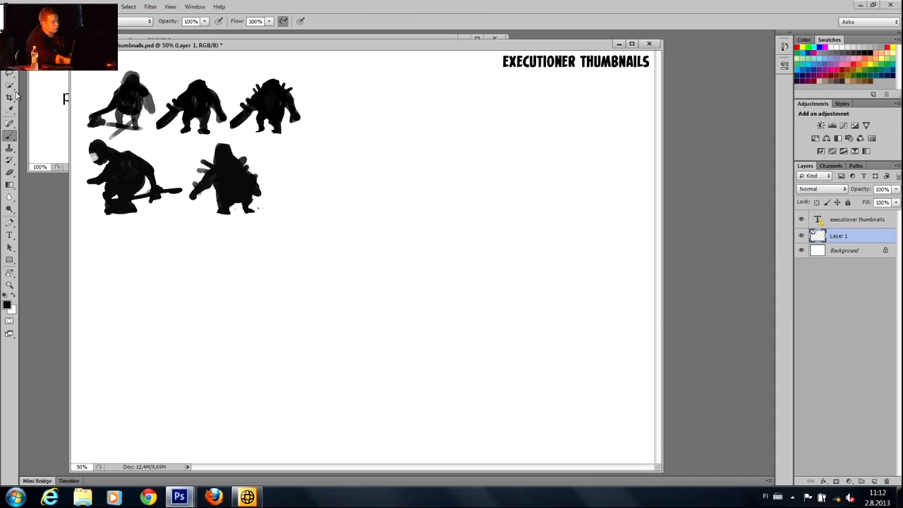
# Lasso the third silhouette in the upper row and copy it onto a new layer.
pyautogui.click(9, 73)
pyautogui.moveTo(228, 134)
pyautogui.mouseDown()
pyautogui.moveTo(323, 93)
pyautogui.moveTo(241, 68)
pyautogui.mouseUp()
pyautogui.press('b')
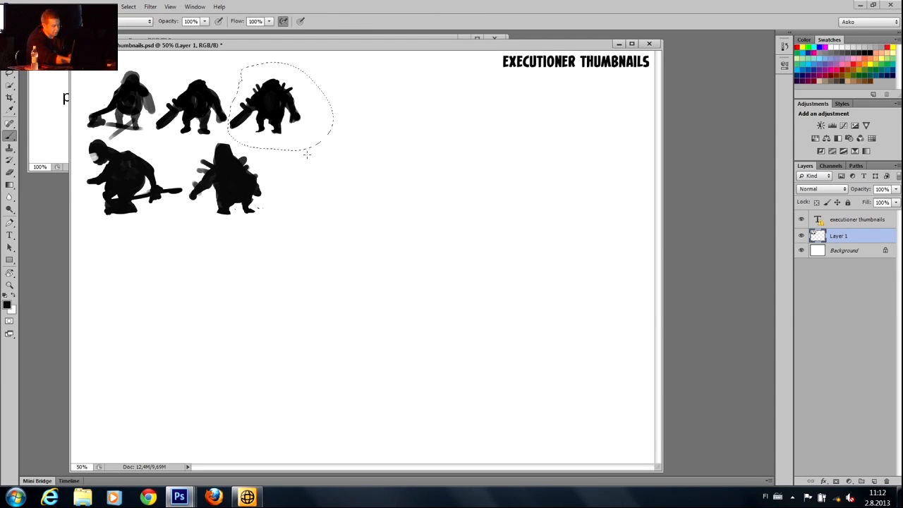
pyautogui.press('v')
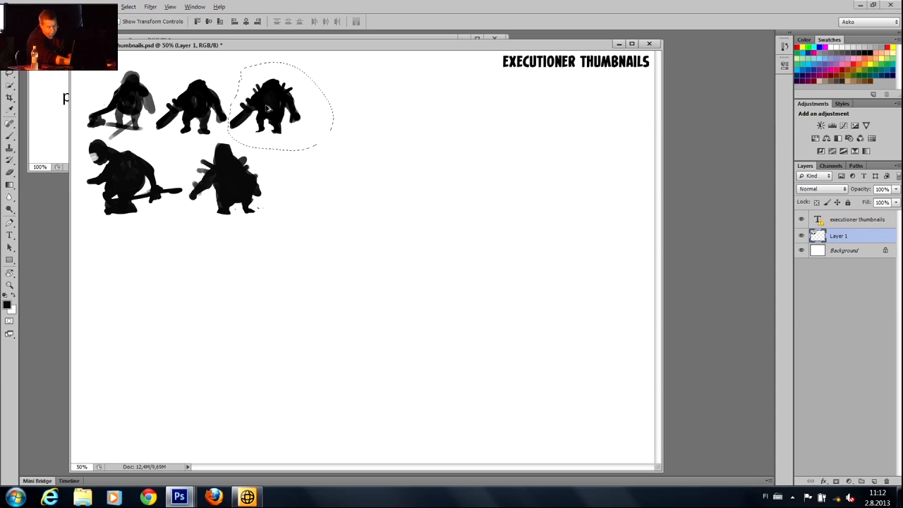
pyautogui.hotkey('ctrl', 'j')
# Move the copied silhouette into the empty canvas area and enlarge it with Free Transform to fill most of that space.
pyautogui.hotkey('shift', 'Right')
pyautogui.hotkey('shift', 'Right')
pyautogui.hotkey('shift', 'Right')
pyautogui.moveTo(286, 106); pyautogui.dragTo(251, 116)
pyautogui.hotkey('ctrl', 't')
pyautogui.moveTo(493, 309); pyautogui.dragTo(593, 390)
pyautogui.moveTo(409, 241); pyautogui.dragTo(433, 288)
pyautogui.press('Return')
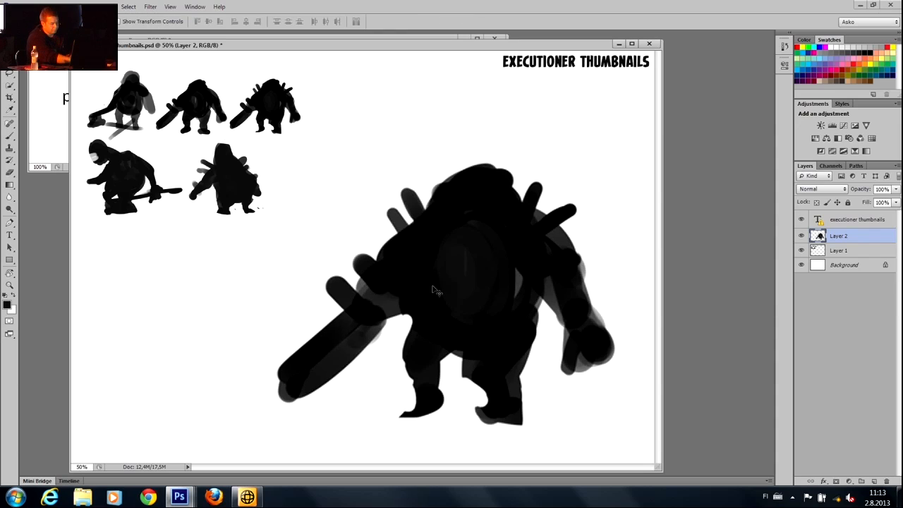
# Paint the shoulder spikes of the enlarged silhouette in dark grey to separate them from the black body.
pyautogui.press('b')
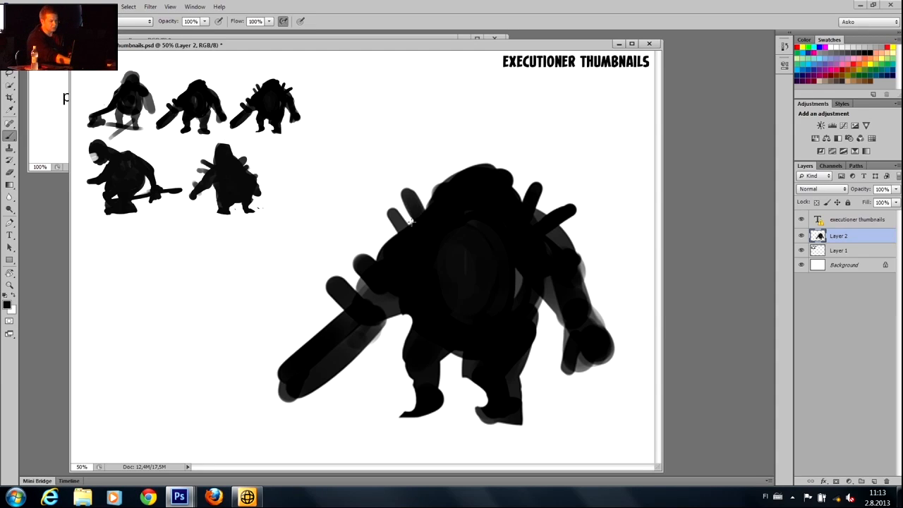
pyautogui.press('capslock')
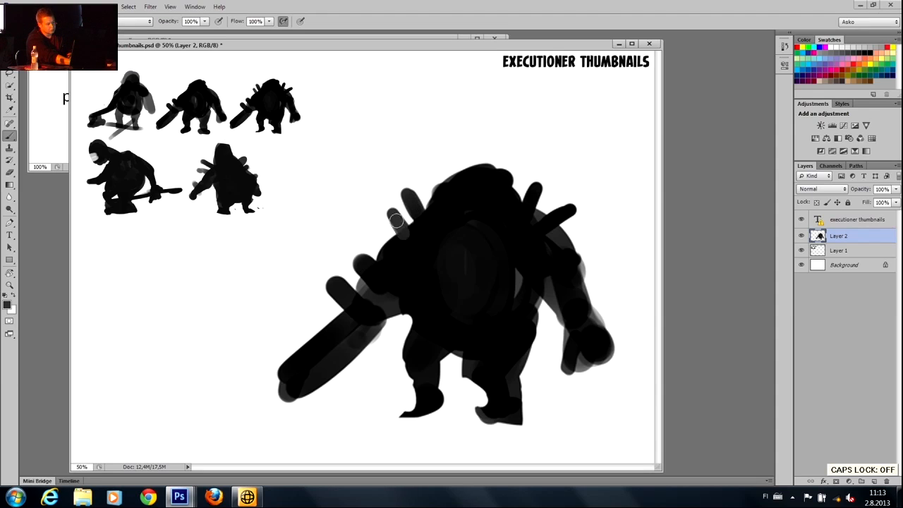
pyautogui.moveTo(414, 211); pyautogui.dragTo(418, 218)
pyautogui.moveTo(536, 190)
pyautogui.mouseDown()
pyautogui.moveTo(519, 213)
pyautogui.moveTo(551, 222)
pyautogui.moveTo(570, 209)
pyautogui.moveTo(537, 227)
pyautogui.mouseUp()
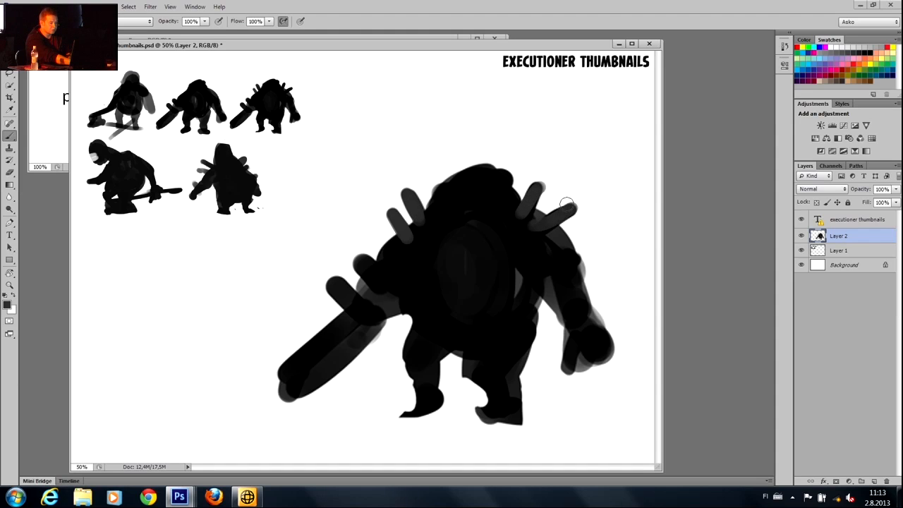
# Paint grey highlights on the right-hand shoulder, forearm and hand of the enlarged figure using sampled tones.
pyautogui.keyDown('alt'); pyautogui.click(531, 242); pyautogui.keyUp('alt')
pyautogui.moveTo(541, 285)
pyautogui.mouseDown()
pyautogui.moveTo(563, 292)
pyautogui.moveTo(558, 305)
pyautogui.moveTo(548, 302)
pyautogui.moveTo(566, 328)
pyautogui.moveTo(573, 289)
pyautogui.moveTo(581, 332)
pyautogui.moveTo(568, 348)
pyautogui.moveTo(547, 343)
pyautogui.moveTo(574, 337)
pyautogui.moveTo(558, 345)
pyautogui.moveTo(565, 379)
pyautogui.moveTo(590, 354)
pyautogui.moveTo(584, 372)
pyautogui.moveTo(563, 373)
pyautogui.moveTo(602, 365)
pyautogui.moveTo(566, 378)
pyautogui.moveTo(573, 355)
pyautogui.mouseUp()
pyautogui.press('x')
pyautogui.keyDown('alt'); pyautogui.click(565, 346); pyautogui.keyUp('alt')
pyautogui.moveTo(554, 310)
pyautogui.mouseDown()
pyautogui.moveTo(563, 290)
pyautogui.moveTo(565, 309)
pyautogui.mouseUp()
pyautogui.keyDown('alt'); pyautogui.click(554, 285); pyautogui.keyUp('alt')
pyautogui.moveTo(522, 263); pyautogui.dragTo(524, 204)
# Block in the enlarged figure's head with a large rounded patch of sampled grey tones.
pyautogui.keyDown('alt'); pyautogui.click(459, 192); pyautogui.keyUp('alt')
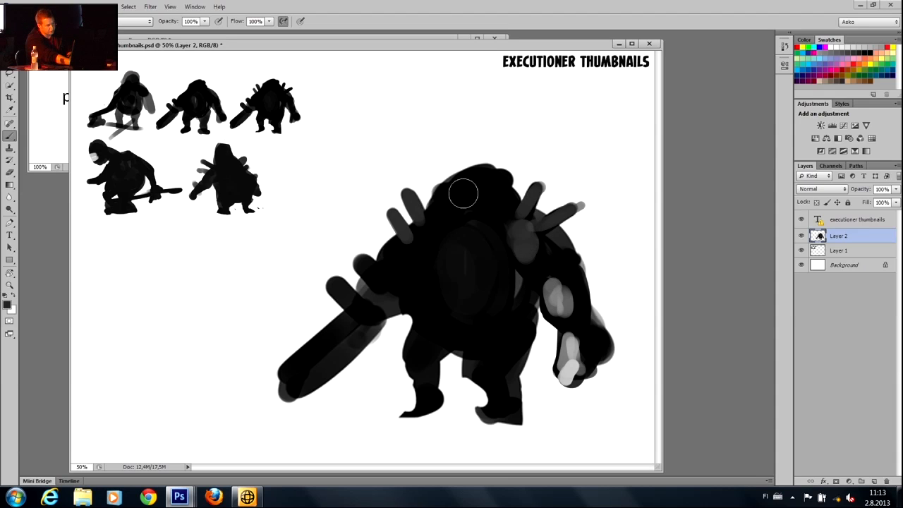
pyautogui.keyDown('alt'); pyautogui.click(446, 188); pyautogui.keyUp('alt')
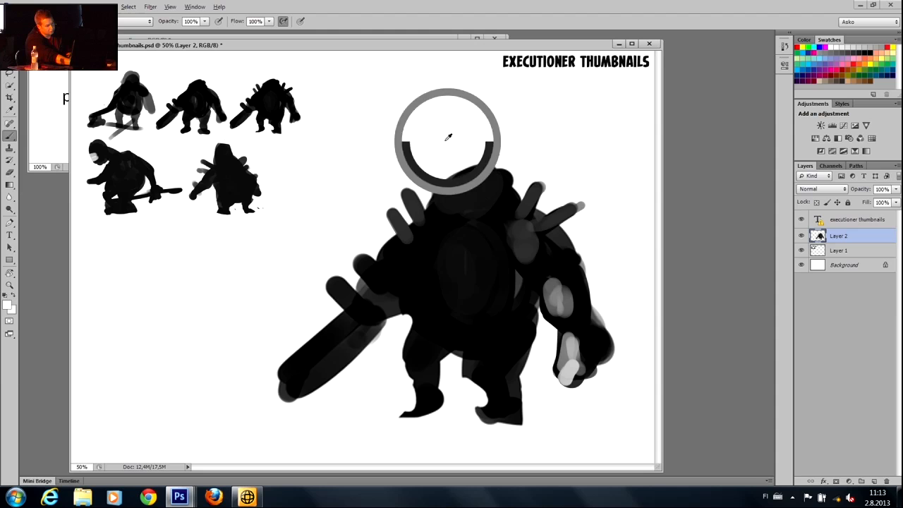
pyautogui.moveTo(455, 196)
pyautogui.mouseDown()
pyautogui.moveTo(471, 205)
pyautogui.moveTo(483, 185)
pyautogui.moveTo(469, 210)
pyautogui.moveTo(453, 195)
pyautogui.mouseUp()
pyautogui.keyDown('alt'); pyautogui.click(475, 181); pyautogui.keyUp('alt')
pyautogui.keyDown('alt'); pyautogui.click(469, 192); pyautogui.keyUp('alt')
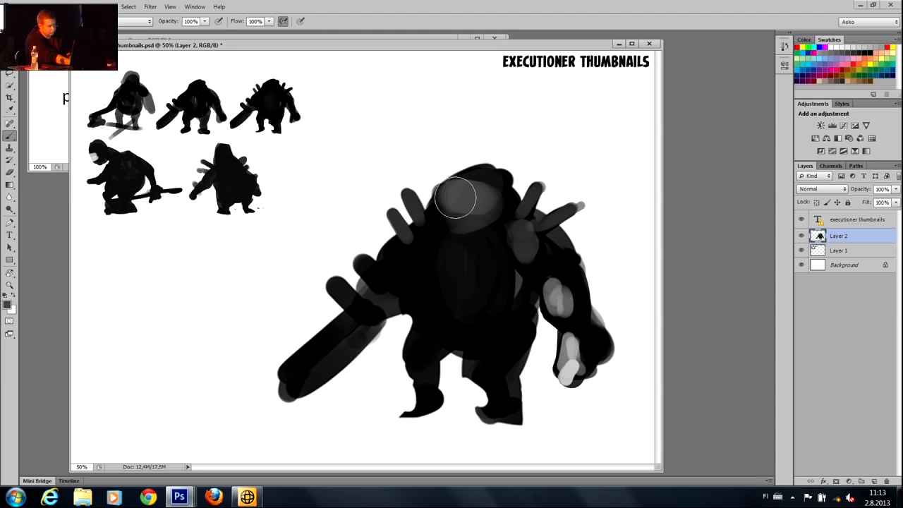
# Thicken the enlarged figure's left-hand weapon arm with sampled black and trim its upper edge with the Eraser.
pyautogui.keyDown('alt'); pyautogui.click(394, 265); pyautogui.keyUp('alt')
pyautogui.moveTo(387, 259); pyautogui.dragTo(400, 248)
pyautogui.moveTo(386, 306)
pyautogui.mouseDown()
pyautogui.moveTo(379, 278)
pyautogui.moveTo(363, 338)
pyautogui.moveTo(345, 348)
pyautogui.moveTo(367, 326)
pyautogui.moveTo(308, 400)
pyautogui.moveTo(343, 359)
pyautogui.mouseUp()
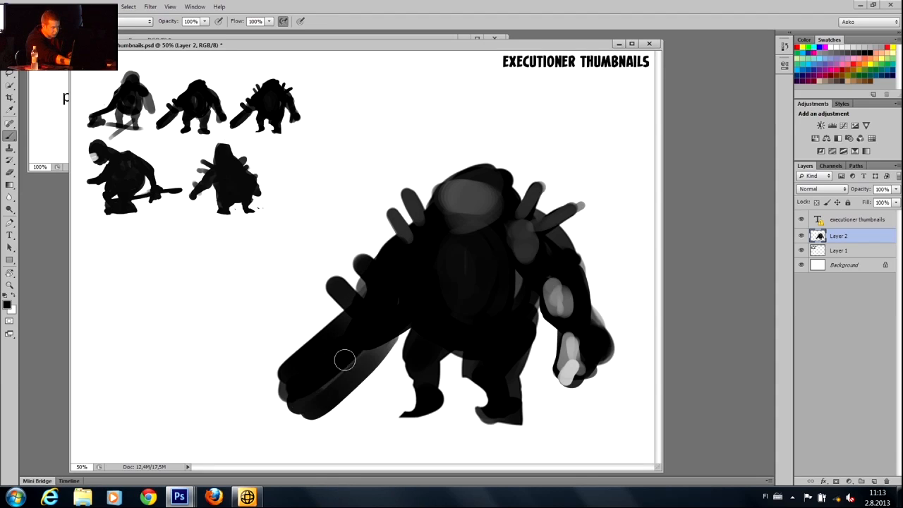
pyautogui.press('e')
pyautogui.moveTo(332, 319)
pyautogui.mouseDown()
pyautogui.moveTo(274, 381)
pyautogui.moveTo(317, 340)
pyautogui.moveTo(279, 370)
pyautogui.moveTo(315, 344)
pyautogui.moveTo(280, 375)
pyautogui.moveTo(278, 414)
pyautogui.moveTo(278, 389)
pyautogui.mouseUp()
# Erase the old spikes from the weapon arm, fill its blade in solid black, and clean up the lower edge.
pyautogui.press('b')
pyautogui.press('e')
pyautogui.moveTo(327, 274)
pyautogui.mouseDown()
pyautogui.moveTo(325, 299)
pyautogui.moveTo(383, 235)
pyautogui.moveTo(374, 238)
pyautogui.moveTo(374, 256)
pyautogui.moveTo(383, 238)
pyautogui.moveTo(382, 267)
pyautogui.moveTo(325, 309)
pyautogui.mouseUp()
pyautogui.press('b')
pyautogui.moveTo(358, 355)
pyautogui.mouseDown()
pyautogui.moveTo(306, 398)
pyautogui.moveTo(326, 385)
pyautogui.moveTo(298, 413)
pyautogui.mouseUp()
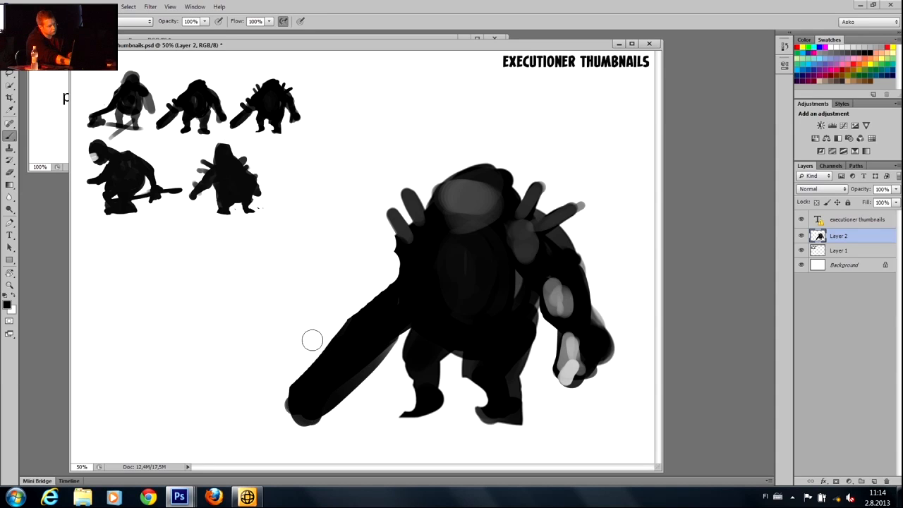
pyautogui.press('e')
pyautogui.moveTo(388, 358); pyautogui.dragTo(309, 421)
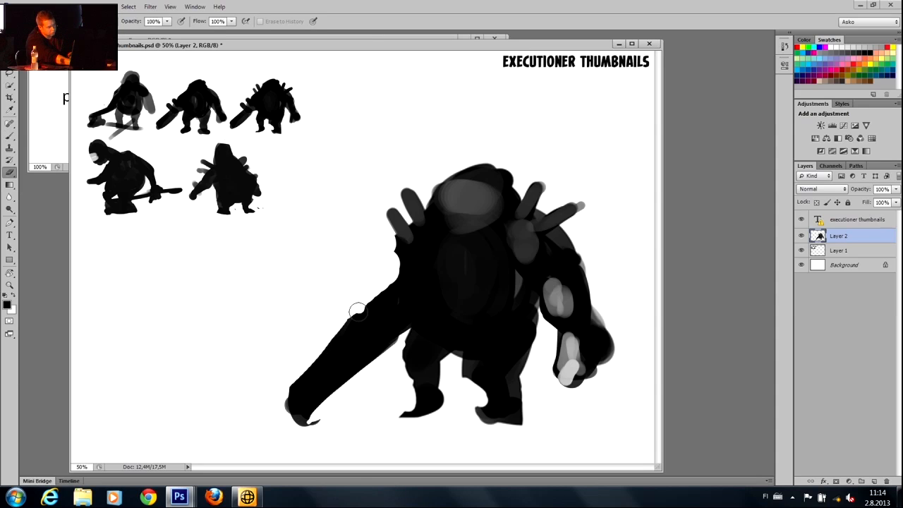
# Paint two short spikes with rounded knobs on the upper edge of the weapon arm.
pyautogui.press('b')
pyautogui.moveTo(353, 319)
pyautogui.mouseDown()
pyautogui.moveTo(346, 306)
pyautogui.moveTo(341, 332)
pyautogui.moveTo(371, 304)
pyautogui.mouseUp()
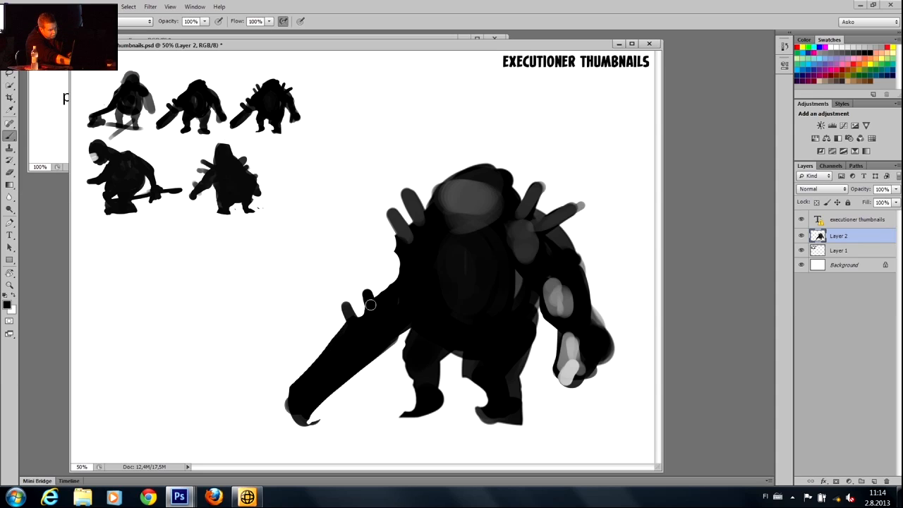
pyautogui.keyDown('alt'); pyautogui.click(368, 295); pyautogui.keyUp('alt')
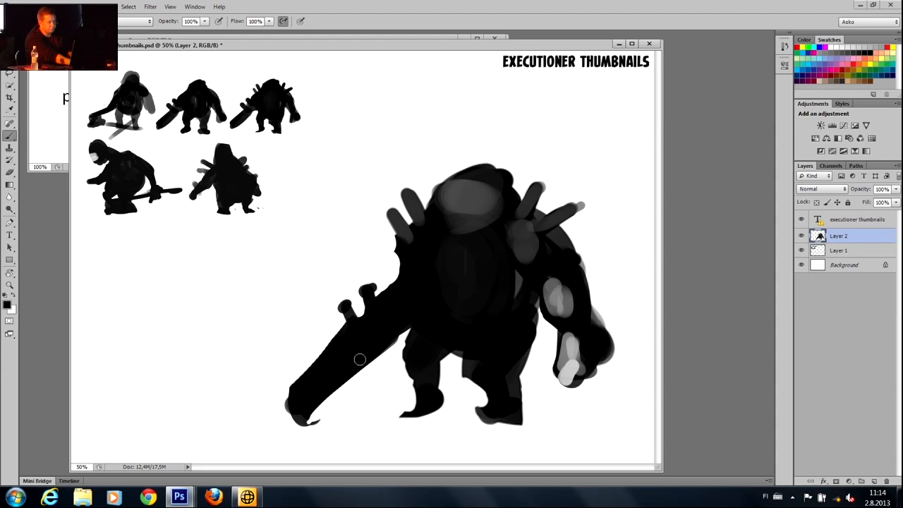
# Thicken the enlarged figure's left-hand leg in black and trim its foot with the Eraser.
pyautogui.moveTo(414, 324)
pyautogui.mouseDown()
pyautogui.moveTo(413, 359)
pyautogui.moveTo(444, 348)
pyautogui.moveTo(429, 375)
pyautogui.moveTo(424, 368)
pyautogui.moveTo(433, 389)
pyautogui.moveTo(422, 411)
pyautogui.moveTo(423, 395)
pyautogui.moveTo(403, 393)
pyautogui.moveTo(388, 409)
pyautogui.moveTo(449, 416)
pyautogui.moveTo(395, 429)
pyautogui.mouseUp()
pyautogui.press('e')
pyautogui.press('b')
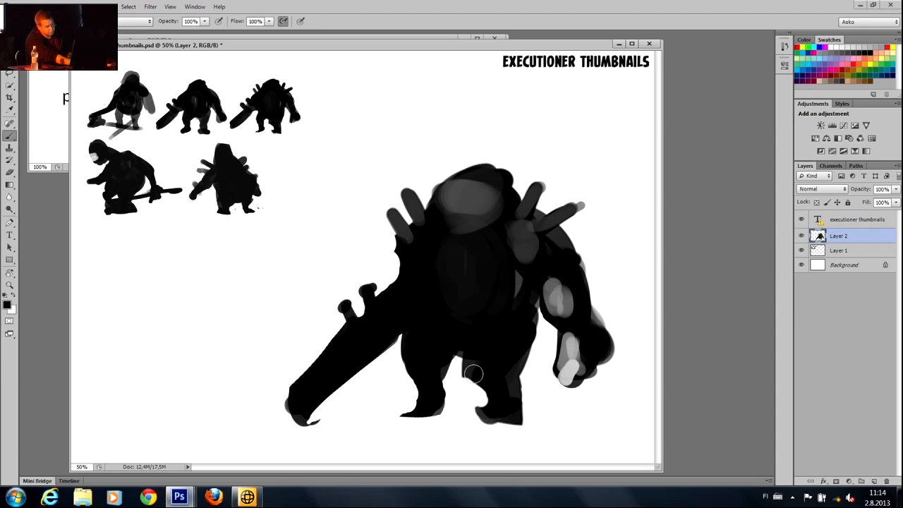
# Paint a rounded grey highlight on the right-hand thigh with a larger brush and tone it down with darker grey.
pyautogui.keyDown('alt'); pyautogui.click(538, 376); pyautogui.keyUp('alt')
pyautogui.press(']')
pyautogui.press(']')
pyautogui.moveTo(496, 360)
pyautogui.mouseDown()
pyautogui.moveTo(507, 337)
pyautogui.moveTo(485, 367)
pyautogui.moveTo(486, 344)
pyautogui.moveTo(462, 347)
pyautogui.mouseUp()
pyautogui.keyDown('alt'); pyautogui.click(502, 342); pyautogui.keyUp('alt')
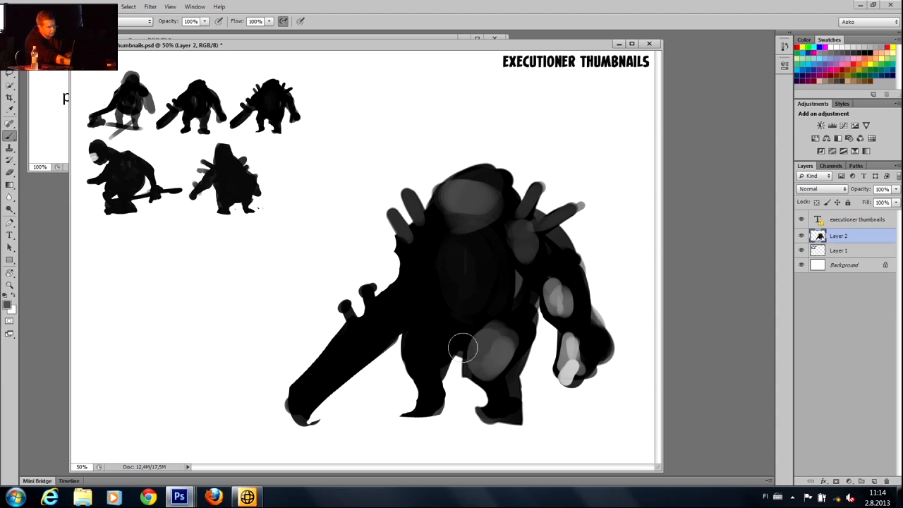
pyautogui.moveTo(521, 336)
pyautogui.mouseDown()
pyautogui.moveTo(482, 371)
pyautogui.moveTo(501, 344)
pyautogui.moveTo(492, 367)
pyautogui.mouseUp()
pyautogui.keyDown('alt'); pyautogui.click(501, 345); pyautogui.keyUp('alt')
# Trim the right-hand foot and the left-hand leg's outline with the Eraser, filling the hip in black.
pyautogui.press('e')
pyautogui.moveTo(470, 395)
pyautogui.mouseDown()
pyautogui.moveTo(472, 419)
pyautogui.moveTo(479, 413)
pyautogui.mouseUp()
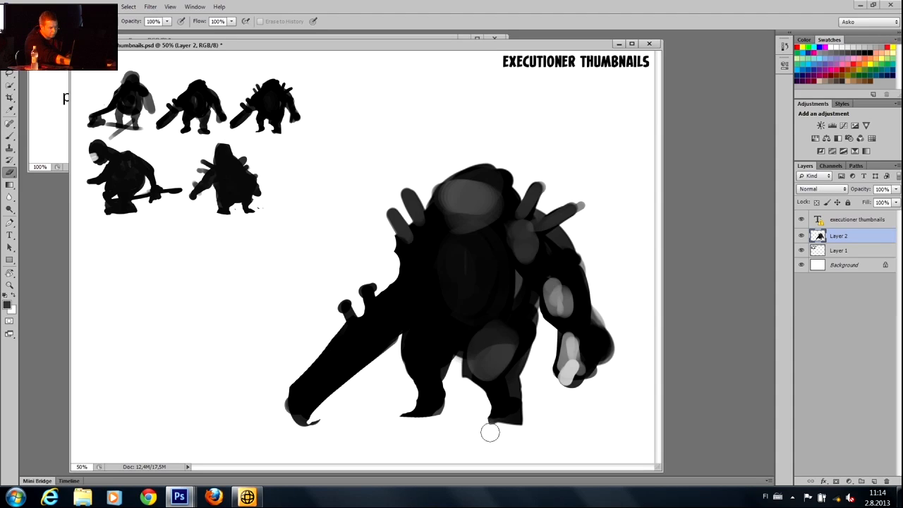
pyautogui.press('b')
pyautogui.moveTo(458, 344); pyautogui.dragTo(457, 344)
pyautogui.press('e')
pyautogui.moveTo(396, 345)
pyautogui.mouseDown()
pyautogui.moveTo(406, 333)
pyautogui.moveTo(396, 367)
pyautogui.mouseUp()
pyautogui.moveTo(410, 399)
pyautogui.mouseDown()
pyautogui.moveTo(395, 407)
pyautogui.moveTo(418, 408)
pyautogui.moveTo(400, 407)
pyautogui.mouseUp()
pyautogui.press('b')
pyautogui.press('e')
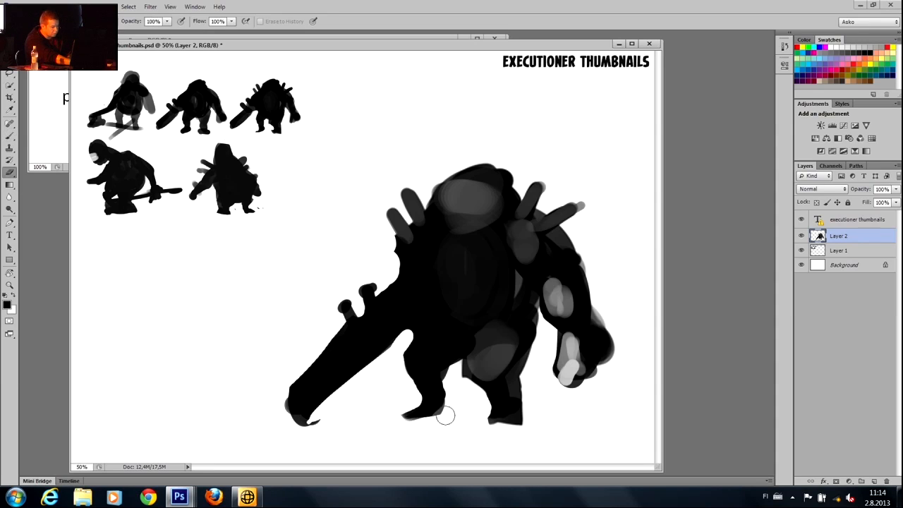
# Blend the highlights on the right-hand shoulder, forearm and hand with sampled darker greys.
pyautogui.press('b')
pyautogui.keyDown('alt'); pyautogui.click(522, 235); pyautogui.keyUp('alt')
pyautogui.moveTo(531, 232)
pyautogui.mouseDown()
pyautogui.moveTo(514, 232)
pyautogui.moveTo(565, 296)
pyautogui.moveTo(561, 317)
pyautogui.moveTo(591, 354)
pyautogui.moveTo(582, 340)
pyautogui.moveTo(578, 353)
pyautogui.mouseUp()
pyautogui.keyDown('alt'); pyautogui.click(589, 324); pyautogui.keyUp('alt')
pyautogui.keyDown('alt'); pyautogui.click(575, 353); pyautogui.keyUp('alt')
# Shade both sides of the enlarged figure's chest and belly with broad dark grey strokes.
pyautogui.moveTo(507, 231); pyautogui.dragTo(490, 284)
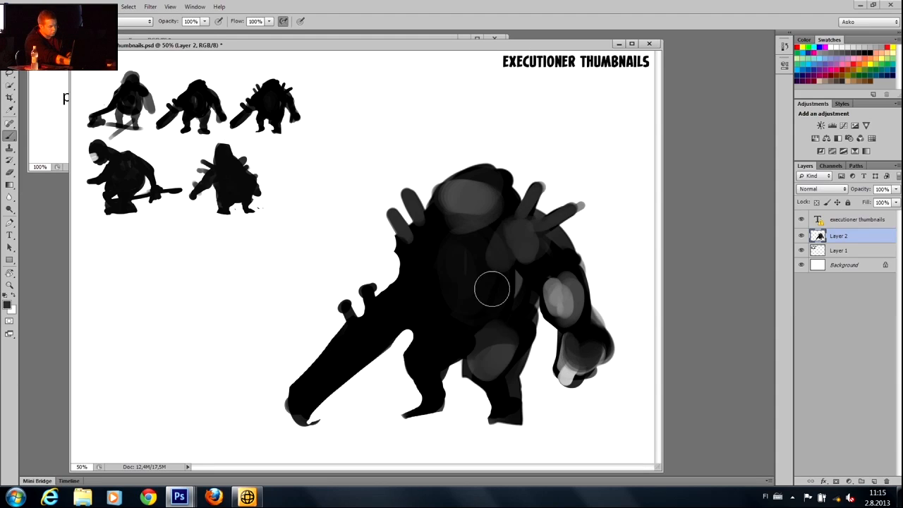
pyautogui.moveTo(420, 248)
pyautogui.mouseDown()
pyautogui.moveTo(444, 280)
pyautogui.moveTo(426, 286)
pyautogui.moveTo(394, 234)
pyautogui.moveTo(429, 357)
pyautogui.mouseUp()
pyautogui.keyDown('alt'); pyautogui.click(430, 280); pyautogui.keyUp('alt')
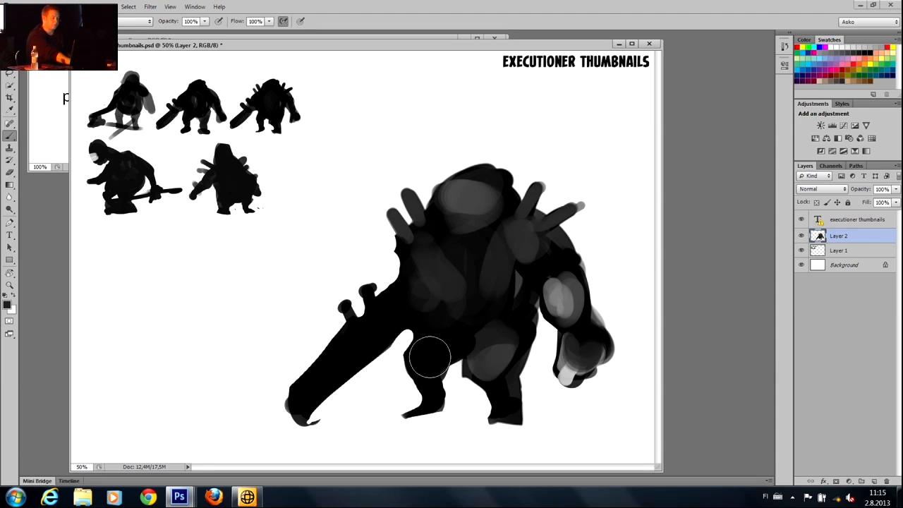
# Build rounded grey bulges on the head and upper chest with a smaller brush and sampled greys.
pyautogui.keyDown('alt'); pyautogui.click(477, 198); pyautogui.keyUp('alt')
pyautogui.press('[')
pyautogui.press('[')
pyautogui.press('[')
pyautogui.moveTo(477, 212)
pyautogui.mouseDown()
pyautogui.moveTo(486, 237)
pyautogui.moveTo(500, 193)
pyautogui.moveTo(458, 188)
pyautogui.moveTo(464, 177)
pyautogui.mouseUp()
pyautogui.keyDown('alt'); pyautogui.click(495, 170); pyautogui.keyUp('alt')
pyautogui.moveTo(442, 206); pyautogui.dragTo(443, 215)
pyautogui.keyDown('alt'); pyautogui.click(465, 191); pyautogui.keyUp('alt')
pyautogui.keyDown('alt'); pyautogui.click(463, 196); pyautogui.keyUp('alt')
pyautogui.keyDown('alt'); pyautogui.click(523, 273); pyautogui.keyUp('alt')
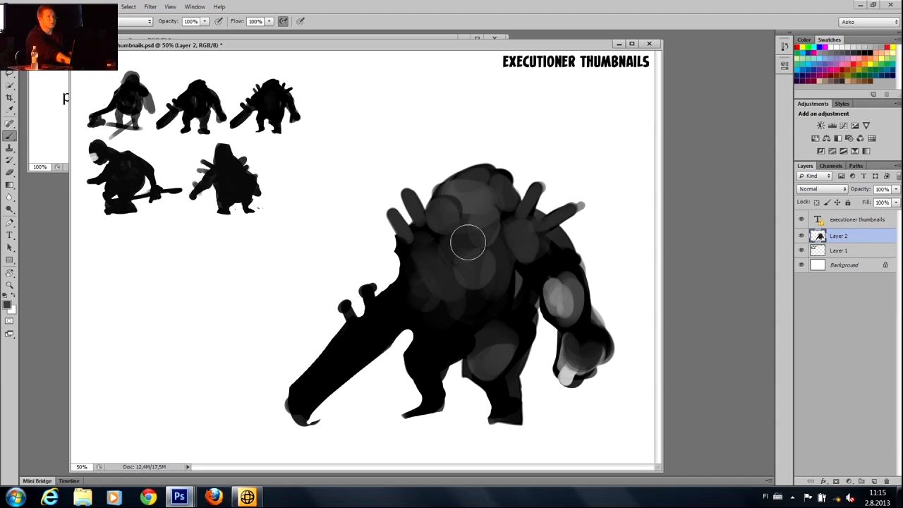
# Define the round forms on the chest and lower face with darker outlines, using a reduced brush size.
pyautogui.keyDown('alt'); pyautogui.click(550, 271); pyautogui.keyUp('alt')
pyautogui.press('[')
pyautogui.press('[')
pyautogui.press('[')
pyautogui.press('[')
pyautogui.moveTo(470, 256)
pyautogui.mouseDown()
pyautogui.moveTo(459, 265)
pyautogui.moveTo(472, 266)
pyautogui.moveTo(500, 218)
pyautogui.moveTo(481, 221)
pyautogui.moveTo(496, 235)
pyautogui.moveTo(481, 236)
pyautogui.mouseUp()
pyautogui.keyDown('alt'); pyautogui.click(470, 269); pyautogui.keyUp('alt')
pyautogui.keyDown('alt'); pyautogui.click(538, 263); pyautogui.keyUp('alt')
pyautogui.keyDown('alt'); pyautogui.click(483, 232); pyautogui.keyUp('alt')
# Add lighter grey highlights to the crown and the right-hand bulge of the head.
pyautogui.keyDown('alt'); pyautogui.click(461, 208); pyautogui.keyUp('alt')
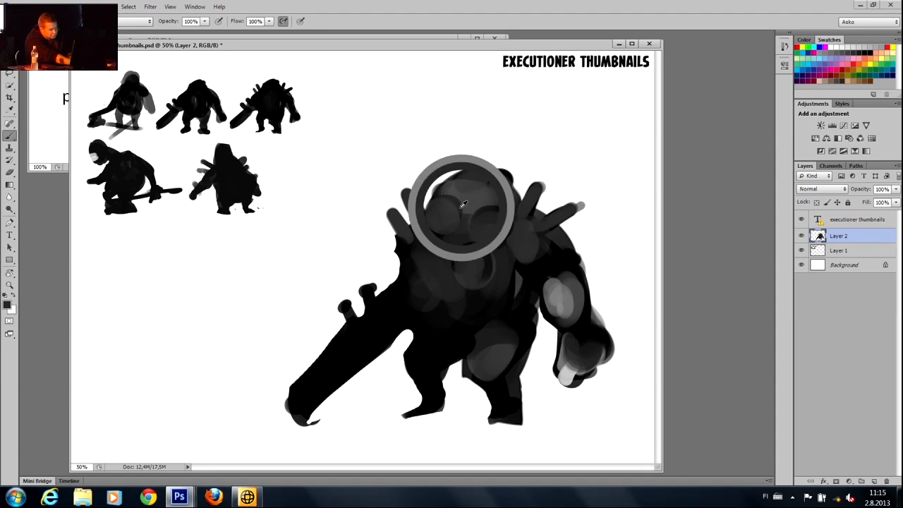
pyautogui.moveTo(509, 184)
pyautogui.mouseDown()
pyautogui.moveTo(508, 202)
pyautogui.moveTo(515, 189)
pyautogui.moveTo(504, 197)
pyautogui.moveTo(514, 187)
pyautogui.moveTo(471, 177)
pyautogui.moveTo(477, 167)
pyautogui.moveTo(450, 179)
pyautogui.mouseUp()
pyautogui.keyDown('alt'); pyautogui.click(505, 179); pyautogui.keyUp('alt')
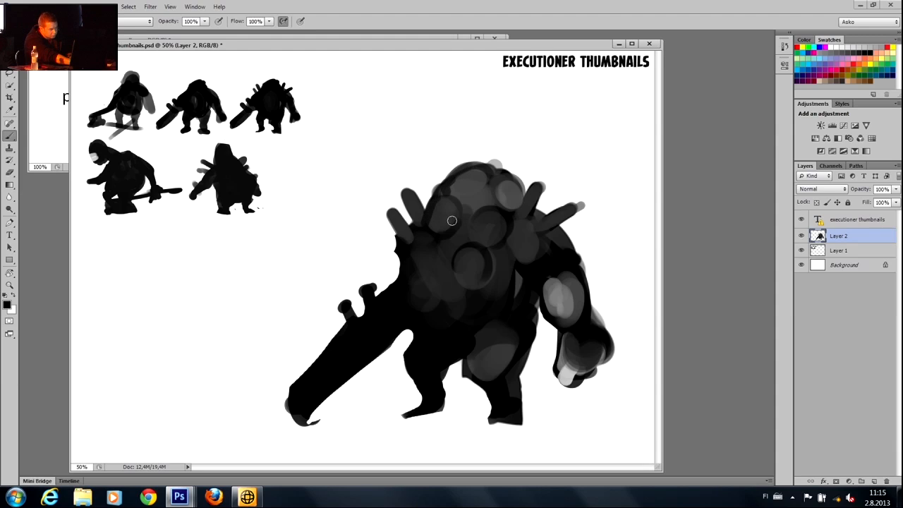
# Add two short grey spikes to the left-hand side of the torso below the shoulder.
pyautogui.keyDown('alt'); pyautogui.click(408, 228); pyautogui.keyUp('alt')
pyautogui.moveTo(413, 258)
pyautogui.mouseDown()
pyautogui.moveTo(392, 260)
pyautogui.moveTo(405, 287)
pyautogui.mouseUp()
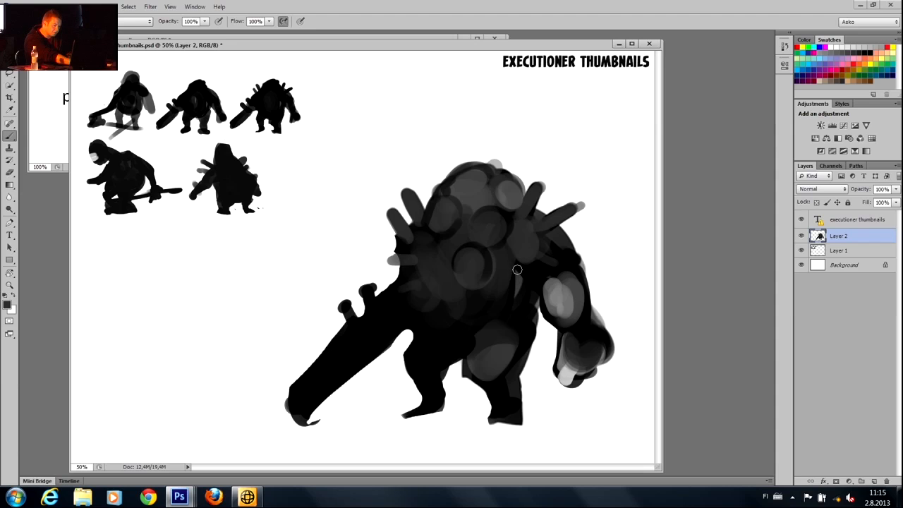
# Darken the right-hand shoulder and outer arm in black and carve the arm's inner edge with the Eraser.
pyautogui.moveTo(533, 213)
pyautogui.mouseDown()
pyautogui.moveTo(548, 251)
pyautogui.moveTo(541, 216)
pyautogui.moveTo(565, 254)
pyautogui.moveTo(572, 241)
pyautogui.moveTo(568, 257)
pyautogui.moveTo(574, 244)
pyautogui.moveTo(573, 265)
pyautogui.mouseUp()
pyautogui.moveTo(554, 219)
pyautogui.mouseDown()
pyautogui.moveTo(594, 294)
pyautogui.moveTo(583, 334)
pyautogui.mouseUp()
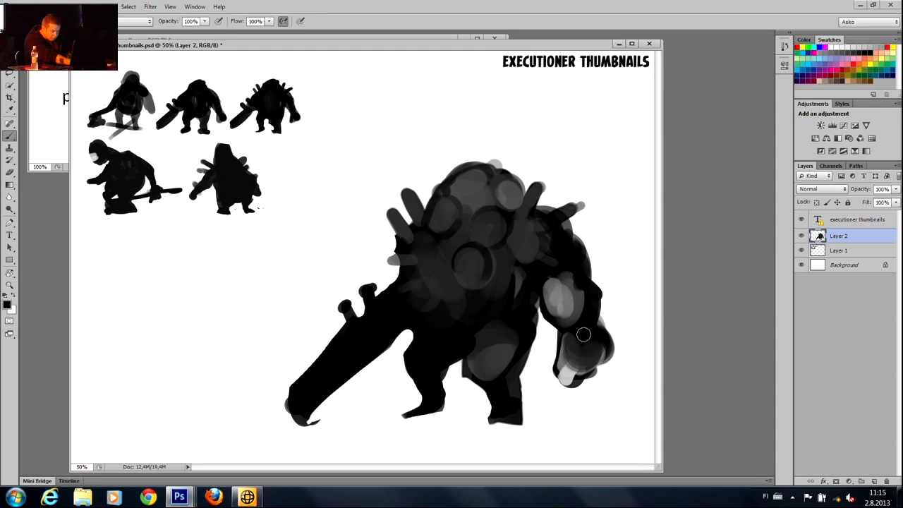
pyautogui.press('e')
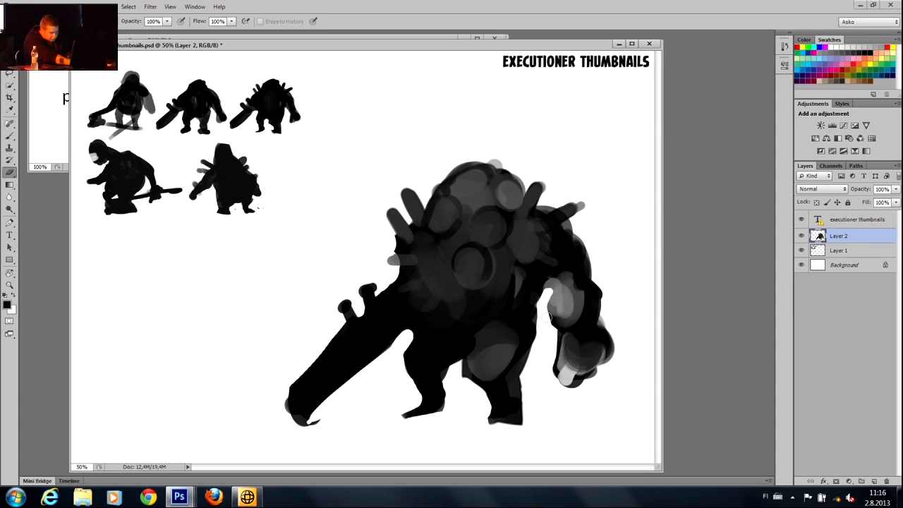
pyautogui.press('b')
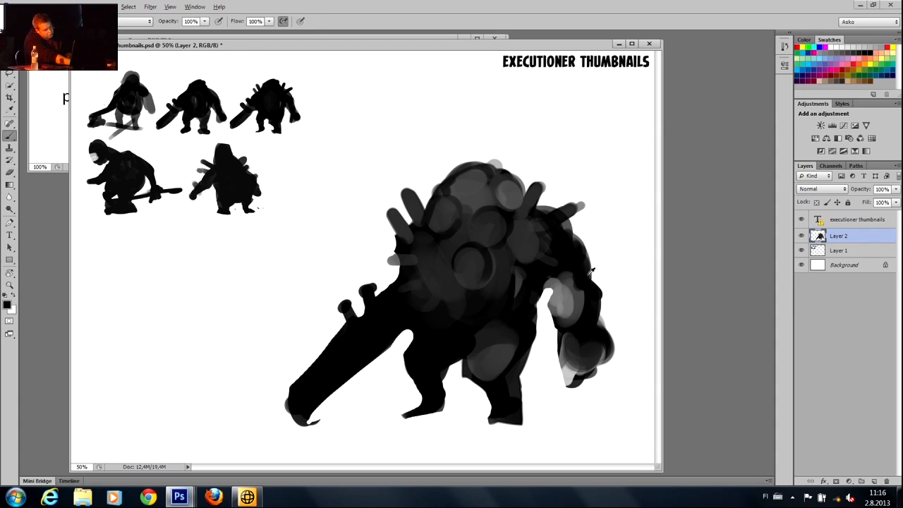
# Darken the inner forearm of the right-hand arm in black and trim the hand's lower edge with the Eraser.
pyautogui.moveTo(550, 280)
pyautogui.mouseDown()
pyautogui.moveTo(556, 316)
pyautogui.moveTo(573, 381)
pyautogui.moveTo(600, 371)
pyautogui.moveTo(576, 355)
pyautogui.moveTo(566, 285)
pyautogui.moveTo(544, 298)
pyautogui.moveTo(565, 390)
pyautogui.moveTo(556, 352)
pyautogui.moveTo(572, 379)
pyautogui.mouseUp()
pyautogui.press('e')
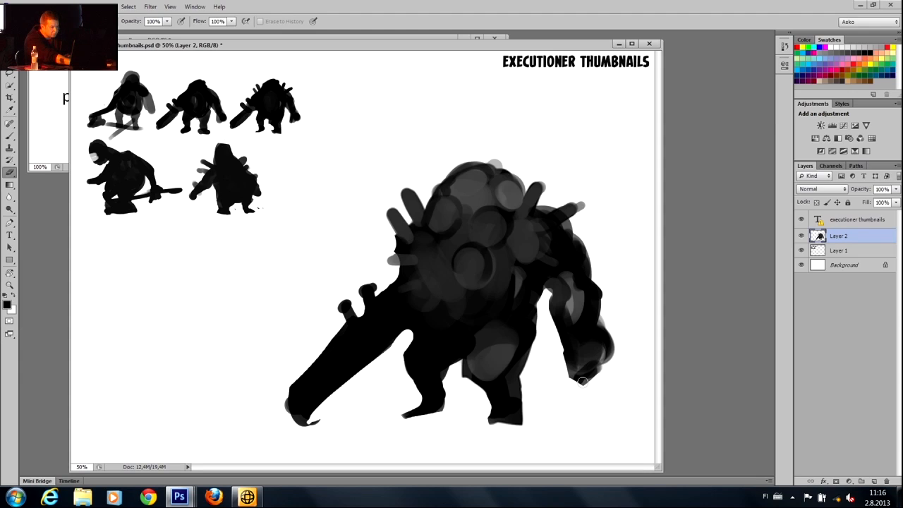
pyautogui.press('b')
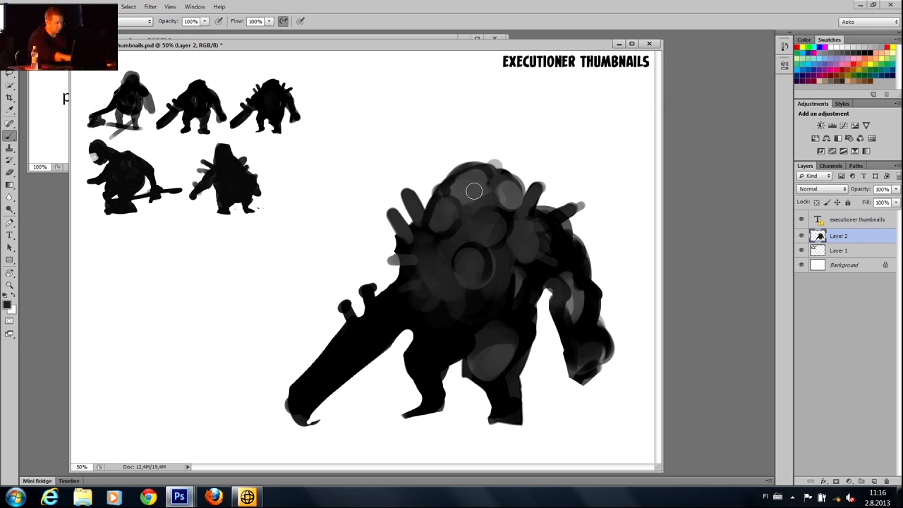
# Flip the large figure horizontally and paint a light grey round eye, lightening the left-hand bulge of the head.
pyautogui.press('F2')
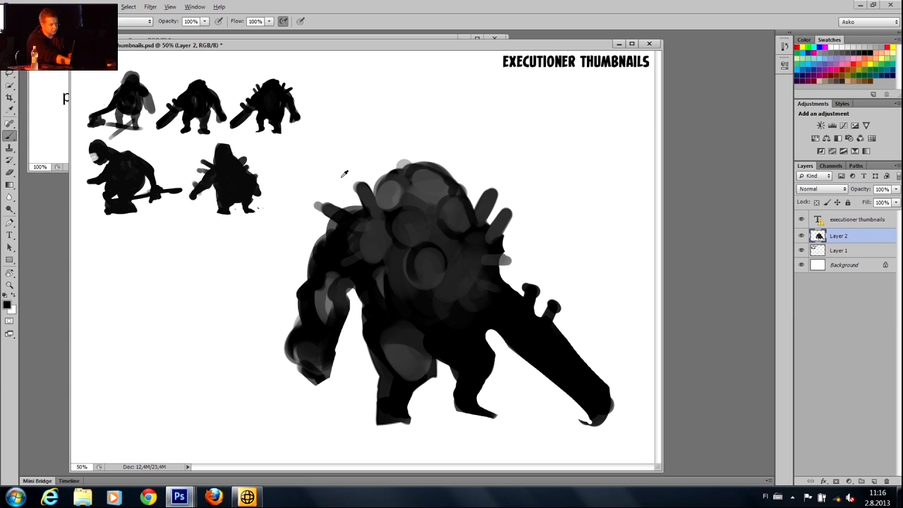
pyautogui.keyDown('alt'); pyautogui.click(408, 221); pyautogui.keyUp('alt')
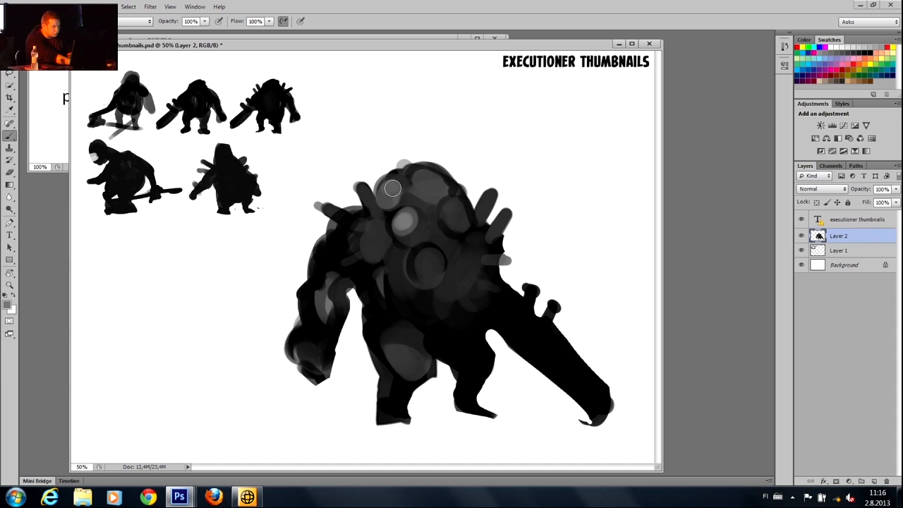
pyautogui.moveTo(402, 194); pyautogui.dragTo(388, 204)
pyautogui.keyDown('alt'); pyautogui.click(391, 211); pyautogui.keyUp('alt')
pyautogui.press(']')
pyautogui.moveTo(423, 144); pyautogui.dragTo(398, 129)
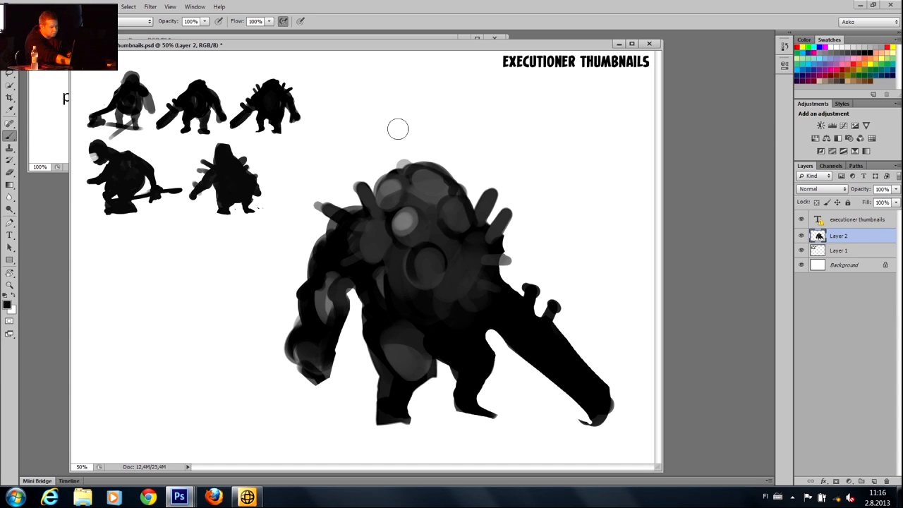
pyautogui.moveTo(262, 194); pyautogui.dragTo(288, 244)
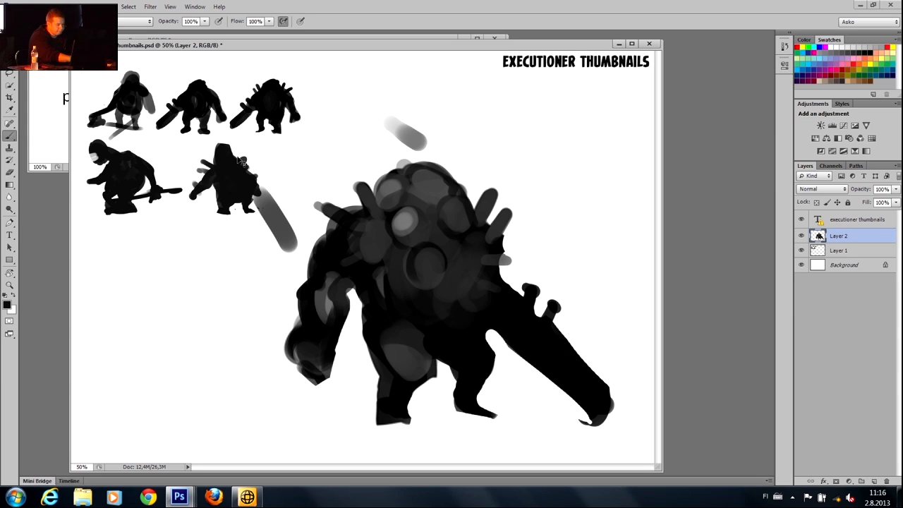
pyautogui.hotkey('ctrl', 'alt', 'z')
pyautogui.hotkey('ctrl', 'alt', 'z')
# Paint rounded grey muscle forms on the left-hand shoulder and upper arm, using greys sampled from the figure.
pyautogui.keyDown('alt'); pyautogui.click(369, 240); pyautogui.keyUp('alt')
pyautogui.keyDown('alt'); pyautogui.click(409, 219); pyautogui.keyUp('alt')
pyautogui.keyDown('alt'); pyautogui.click(362, 259); pyautogui.keyUp('alt')
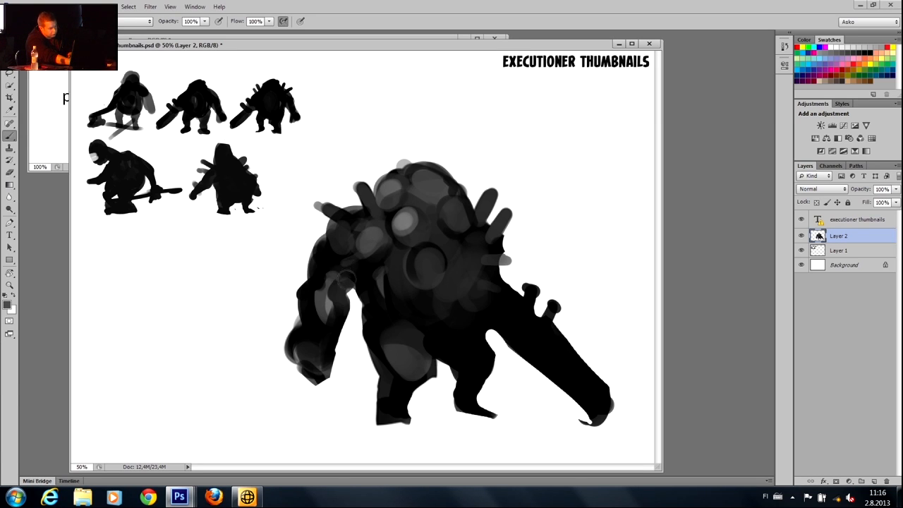
pyautogui.keyDown('alt'); pyautogui.click(371, 236); pyautogui.keyUp('alt')
pyautogui.moveTo(337, 273)
pyautogui.mouseDown()
pyautogui.moveTo(345, 265)
pyautogui.moveTo(325, 240)
pyautogui.mouseUp()
pyautogui.keyDown('alt'); pyautogui.click(322, 258); pyautogui.keyUp('alt')
# Paint a black tube from the eye down to the round mouth and add dark and light grille slats inside it.
pyautogui.keyDown('alt'); pyautogui.click(390, 218); pyautogui.keyUp('alt')
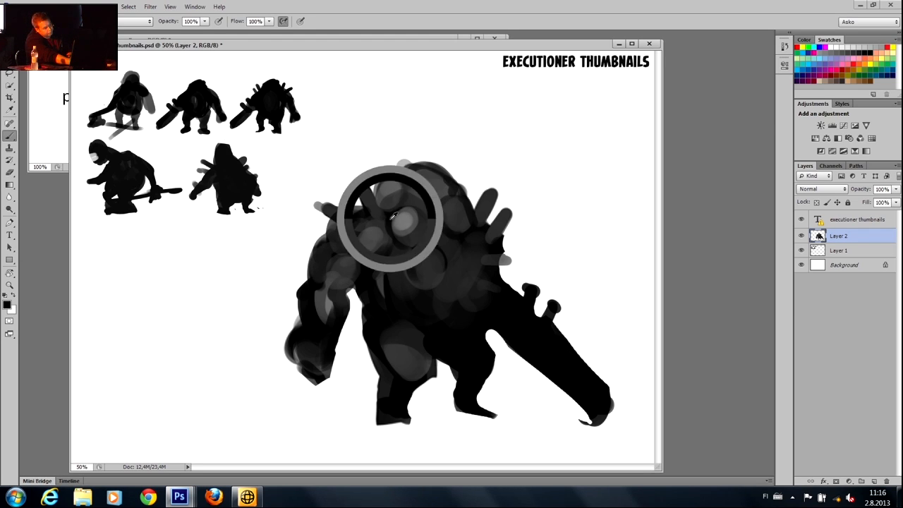
pyautogui.moveTo(390, 214)
pyautogui.mouseDown()
pyautogui.moveTo(436, 301)
pyautogui.moveTo(464, 247)
pyautogui.mouseUp()
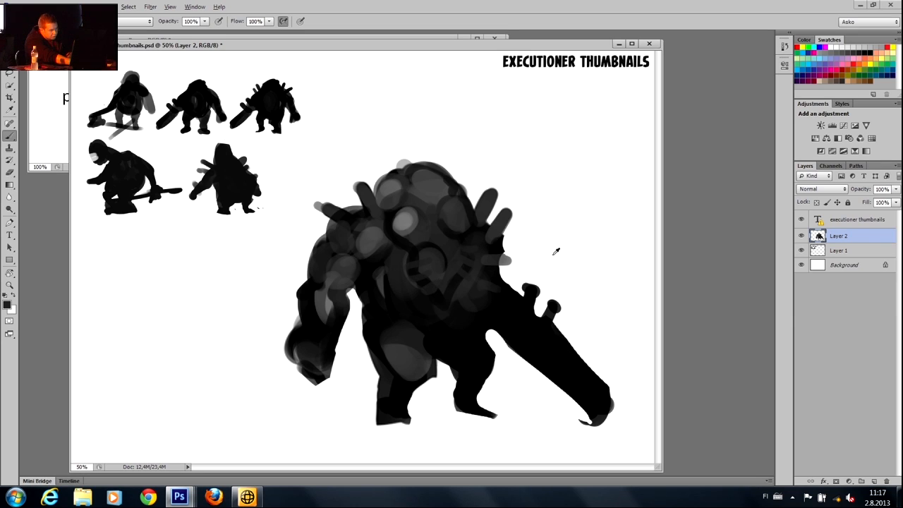
pyautogui.keyDown('alt'); pyautogui.click(426, 252); pyautogui.keyUp('alt')
pyautogui.keyDown('alt'); pyautogui.click(424, 261); pyautogui.keyUp('alt')
pyautogui.keyDown('alt'); pyautogui.click(437, 287); pyautogui.keyUp('alt')
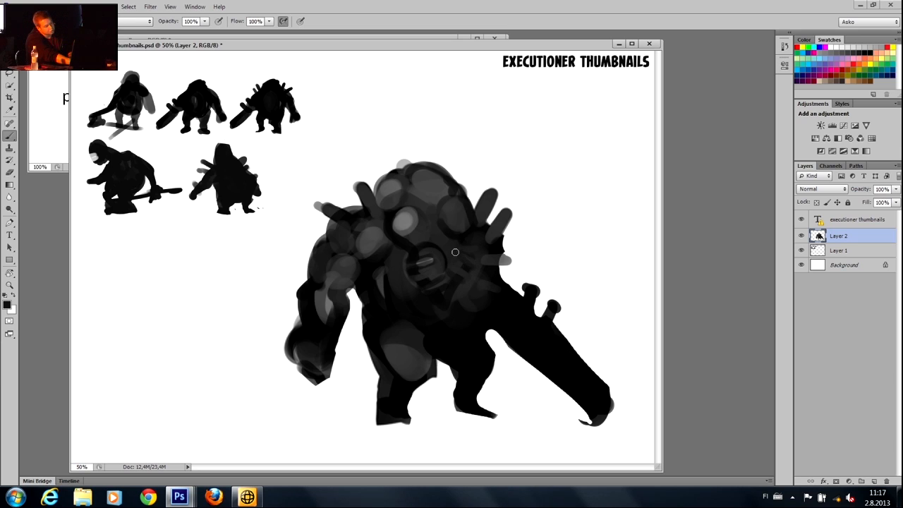
# Darken the lower belly in black and add a small dark form hanging between the legs.
pyautogui.keyDown('alt'); pyautogui.click(433, 337); pyautogui.keyUp('alt')
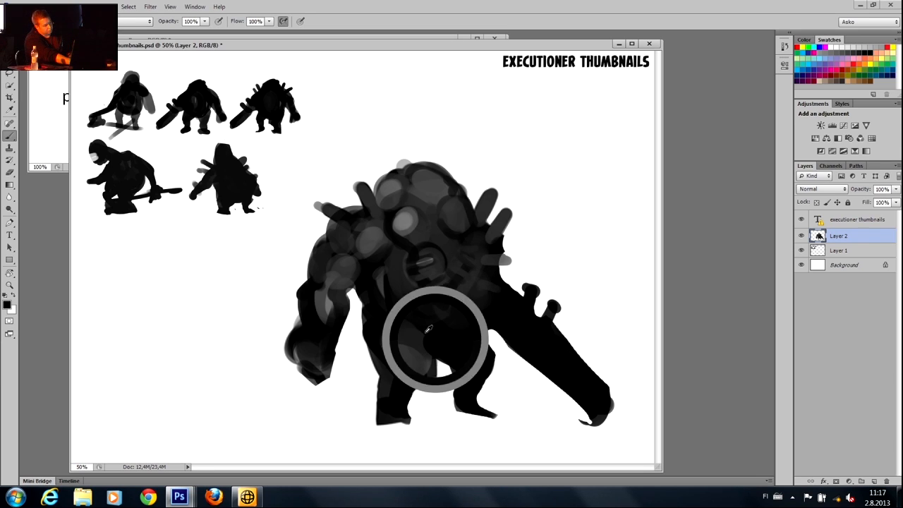
pyautogui.moveTo(388, 335)
pyautogui.mouseDown()
pyautogui.moveTo(416, 344)
pyautogui.moveTo(430, 337)
pyautogui.mouseUp()
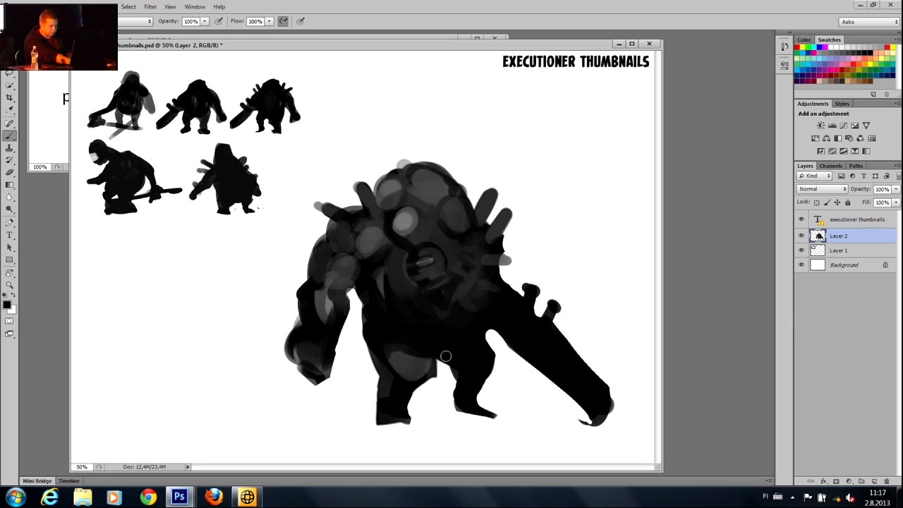
pyautogui.moveTo(445, 375); pyautogui.dragTo(438, 352)
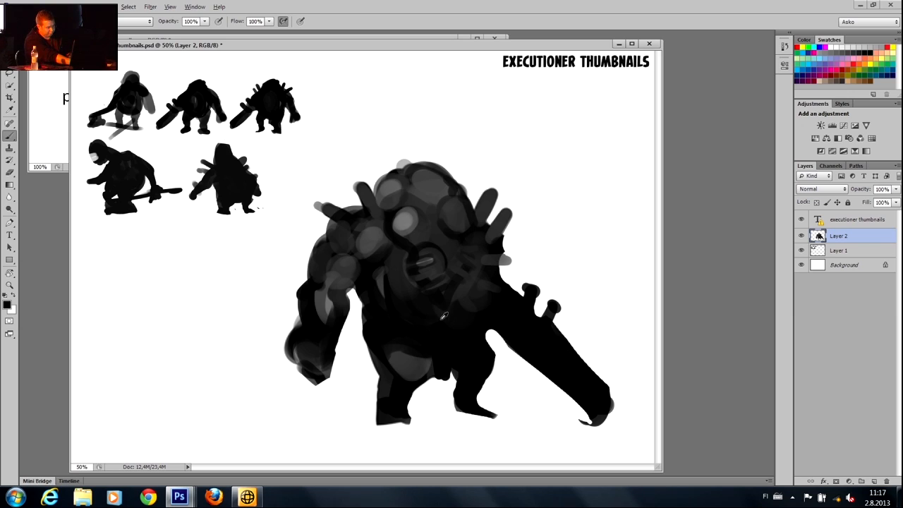
# Paint a dark grey belt across the waist with black edges and clean the hip outline with the Eraser.
pyautogui.moveTo(439, 336); pyautogui.dragTo(398, 319)
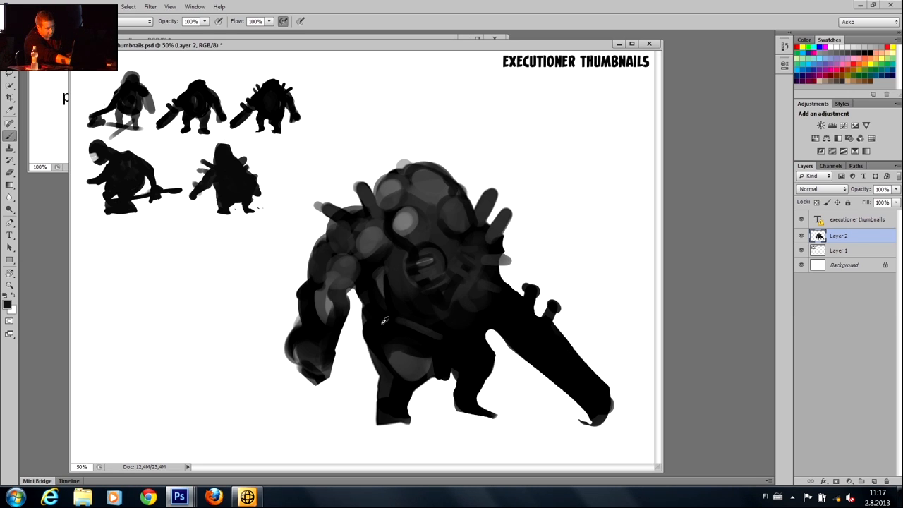
pyautogui.keyDown('alt'); pyautogui.click(432, 330); pyautogui.keyUp('alt')
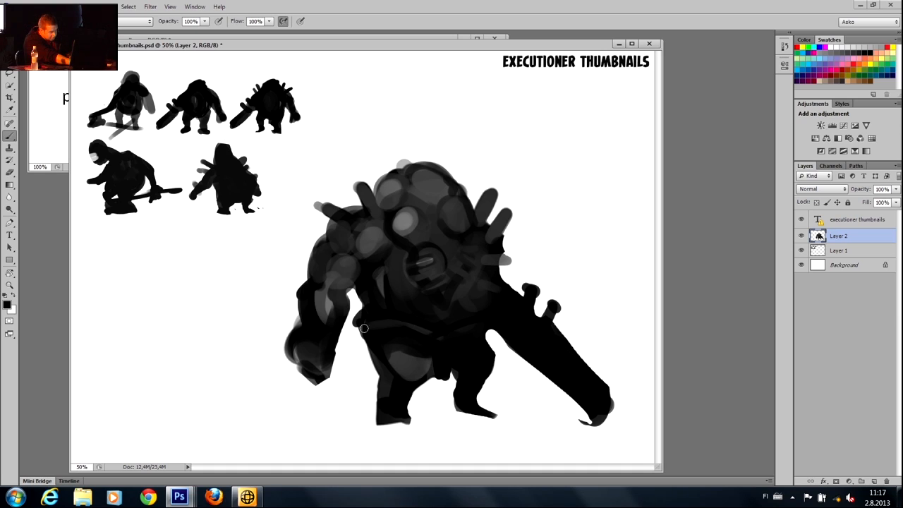
pyautogui.press('e')
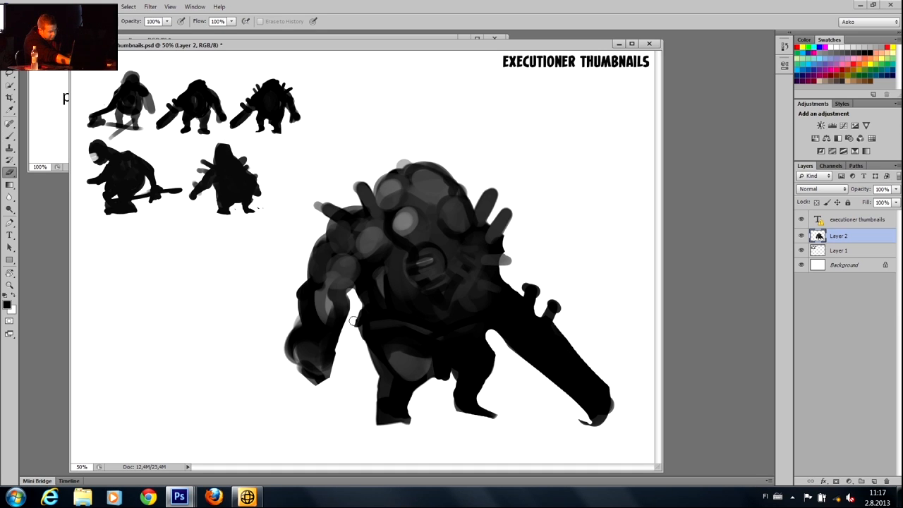
# Paint round grey pads with short spikes on both legs, giving the left-hand pad bright highlights.
pyautogui.press('b')
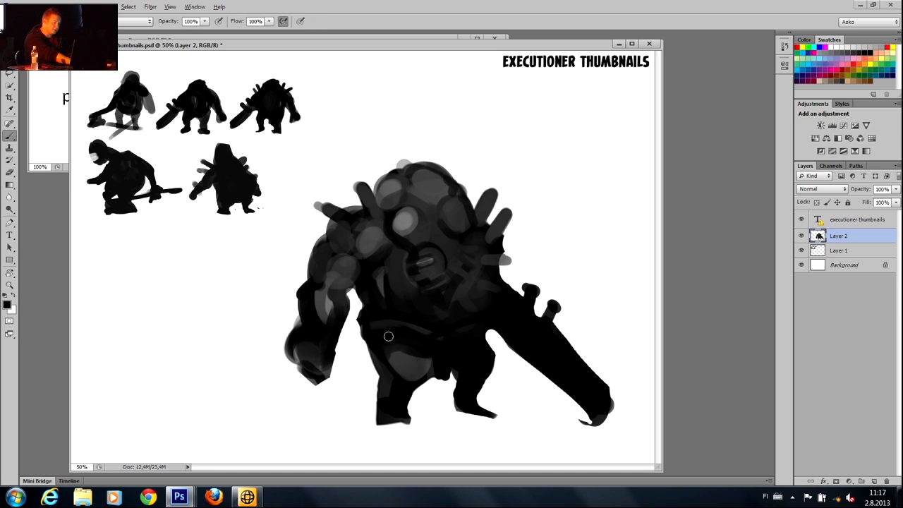
pyautogui.moveTo(406, 366)
pyautogui.mouseDown()
pyautogui.moveTo(420, 374)
pyautogui.moveTo(395, 356)
pyautogui.moveTo(370, 364)
pyautogui.moveTo(420, 362)
pyautogui.mouseUp()
pyautogui.press('x')
pyautogui.keyDown('alt'); pyautogui.click(441, 358); pyautogui.keyUp('alt')
pyautogui.keyDown('alt'); pyautogui.click(417, 356); pyautogui.keyUp('alt')
pyautogui.moveTo(492, 357); pyautogui.dragTo(483, 368)
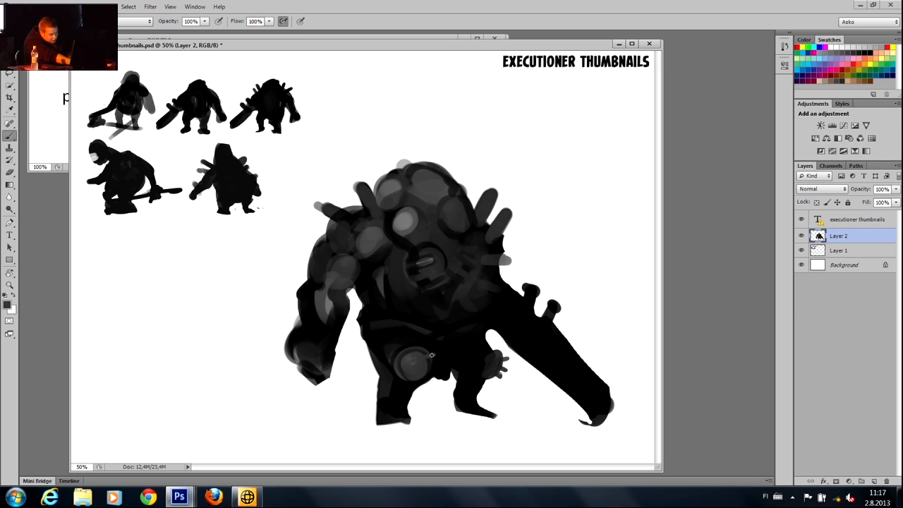
pyautogui.press('x')
pyautogui.moveTo(419, 379); pyautogui.dragTo(424, 375)
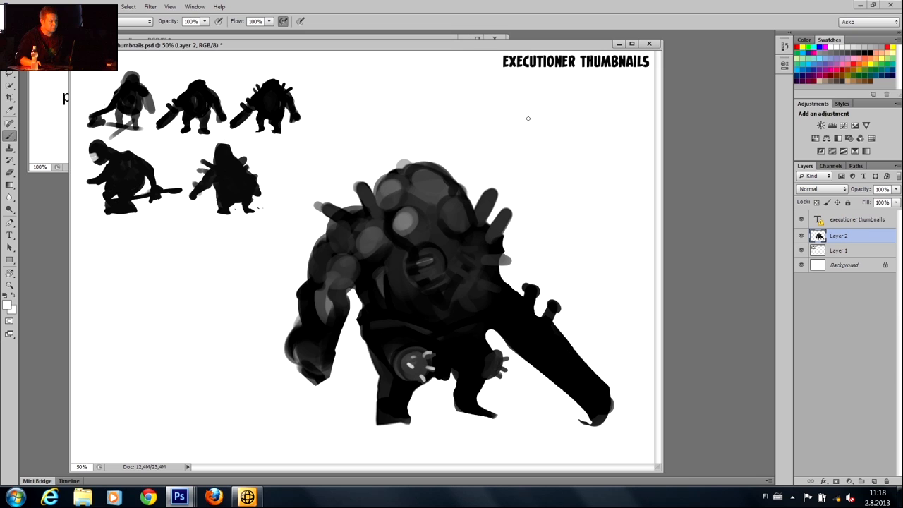
# Resize and reposition the Executioner_thumbnails.psd window so the whole large figure fits in view.
pyautogui.moveTo(454, 53); pyautogui.dragTo(201, 93)
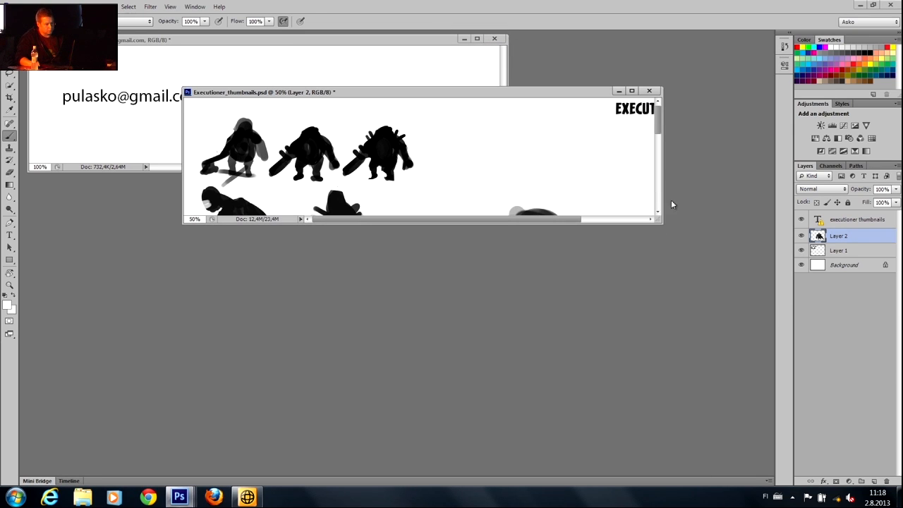
pyautogui.moveTo(659, 223); pyautogui.dragTo(731, 466)
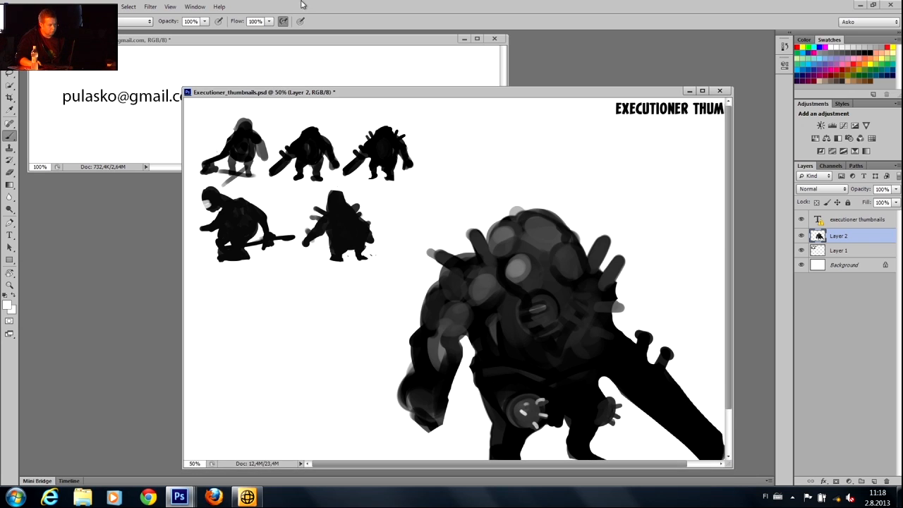
pyautogui.moveTo(414, 97); pyautogui.dragTo(365, 59)
pyautogui.moveTo(422, 256); pyautogui.dragTo(375, 203)
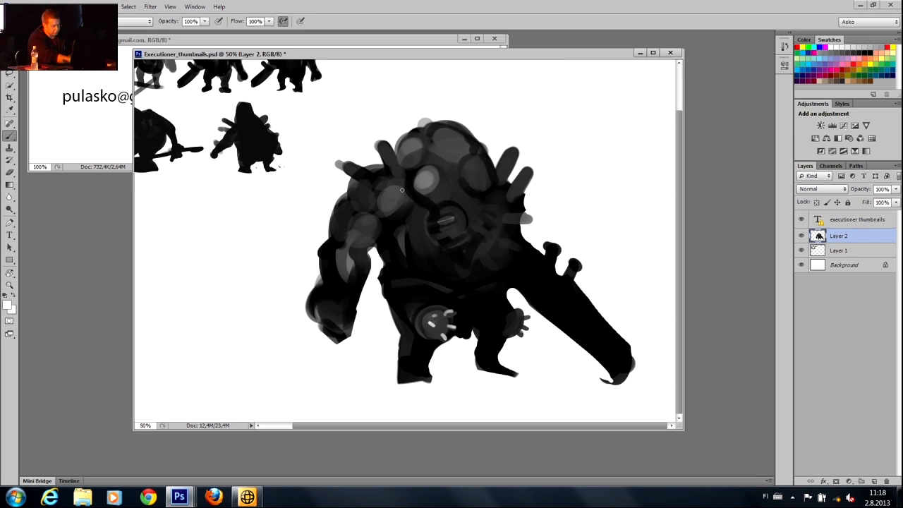
# Create a new document using the International Paper A3 size, 297 x 420 mm, with the resolution set to 150 pixels/inch.
pyautogui.hotkey('ctrl', 'n')
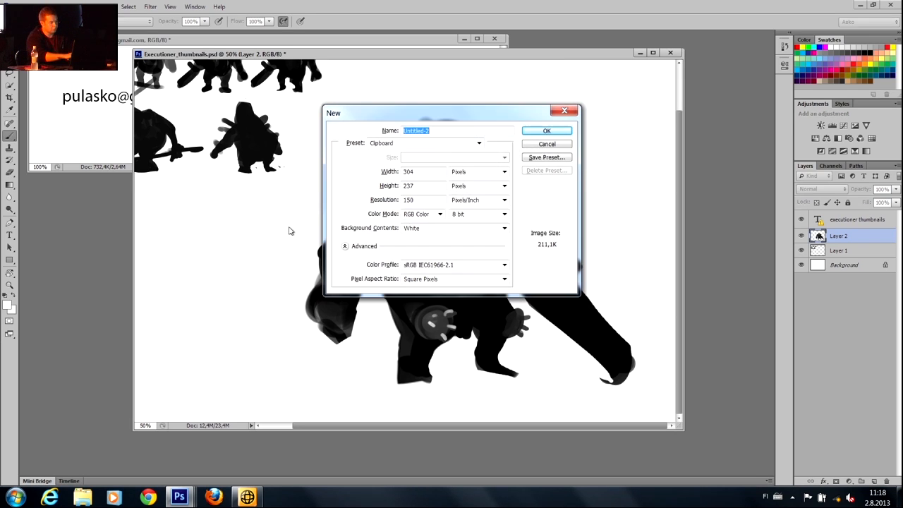
pyautogui.click(457, 144)
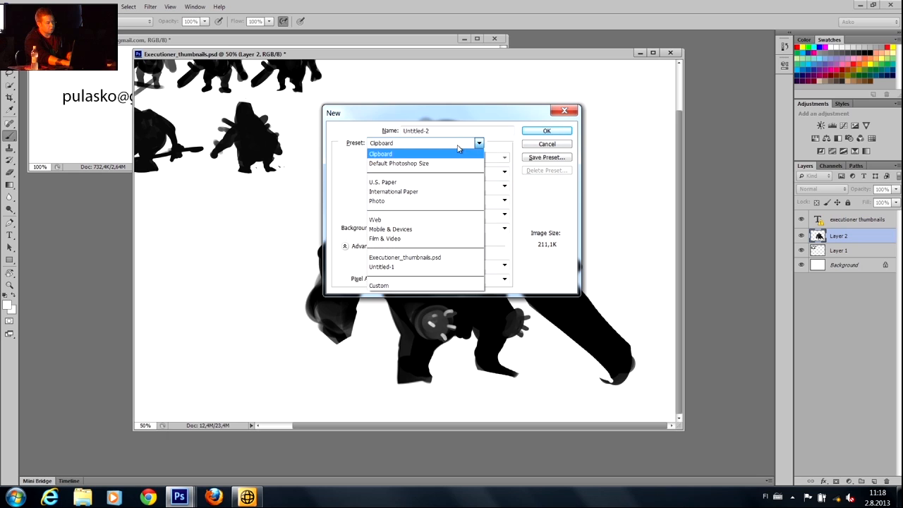
pyautogui.click(429, 192)
pyautogui.click(438, 159)
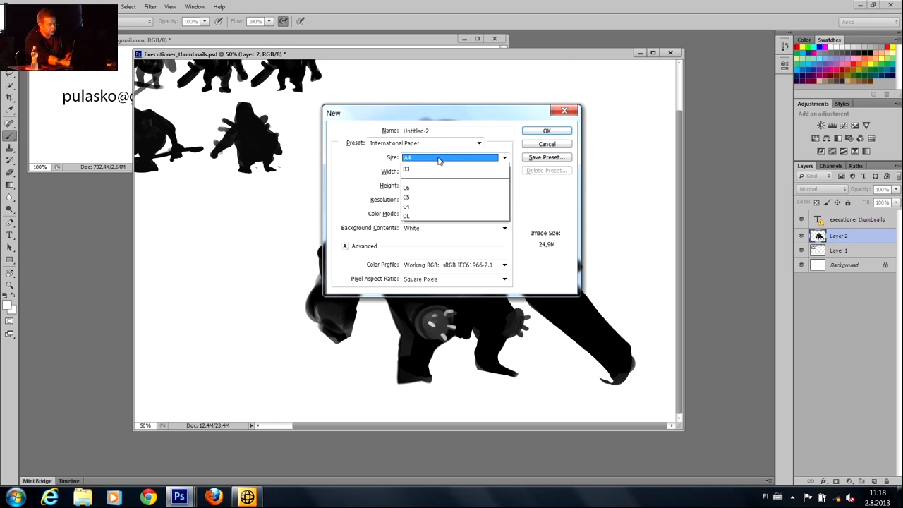
pyautogui.click(434, 162)
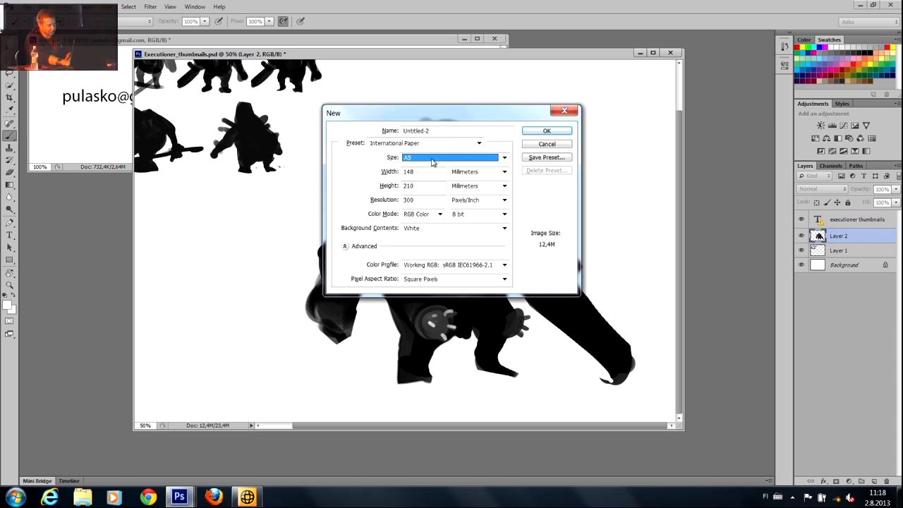
pyautogui.click(432, 162)
pyautogui.click(437, 196)
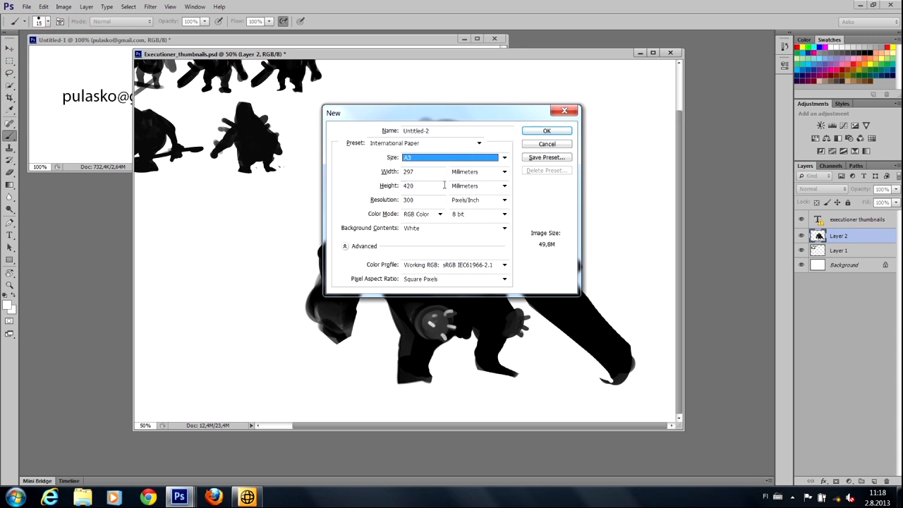
pyautogui.doubleClick(426, 202)
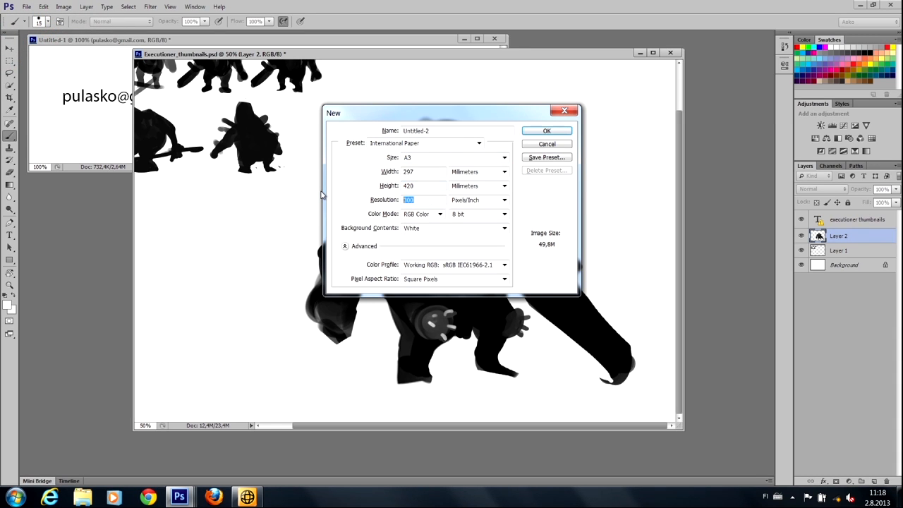
pyautogui.write('150')
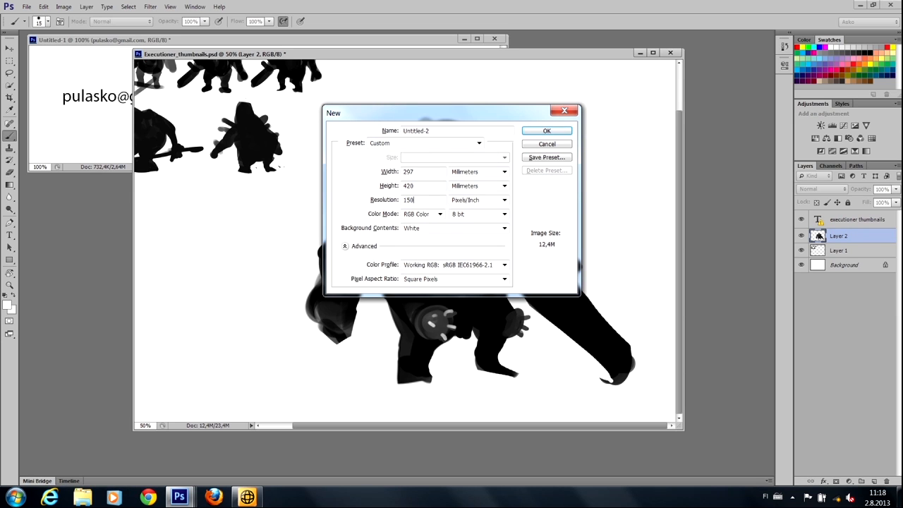
pyautogui.press('Return')
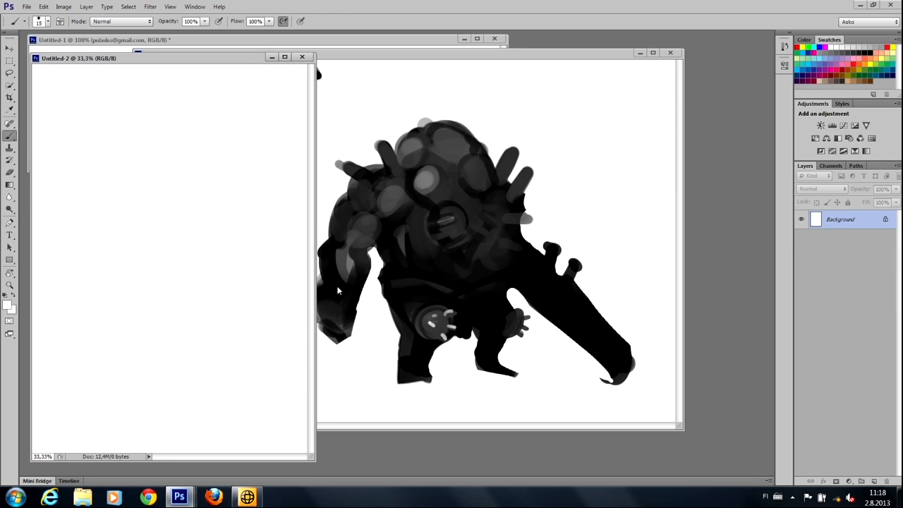
# Copy the large executioner figure from Executioner_thumbnails.psd into the middle of the new Untitled-2 document with the Move tool.
pyautogui.press('v')
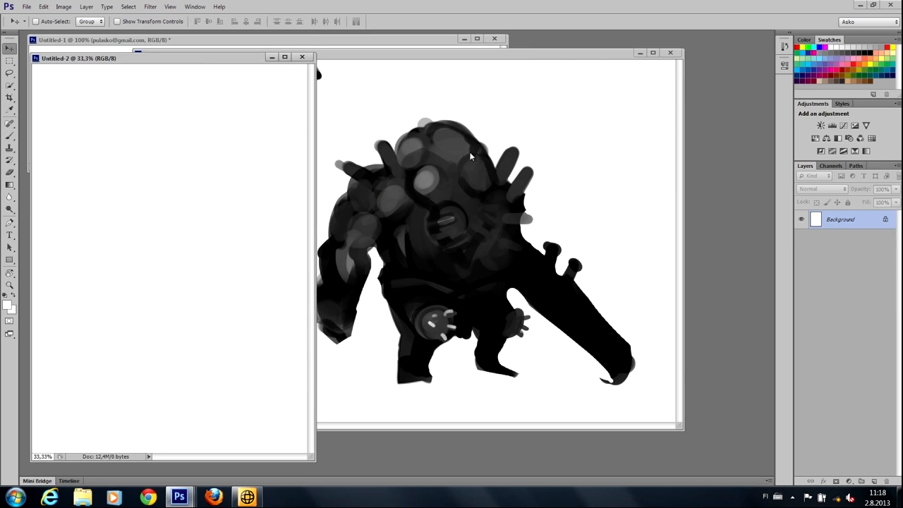
pyautogui.click(448, 219)
pyautogui.moveTo(460, 236); pyautogui.dragTo(155, 275)
# Rotate the copied figure clockwise by 7.73 degrees with Free Transform.
pyautogui.hotkey('ctrl', 't')
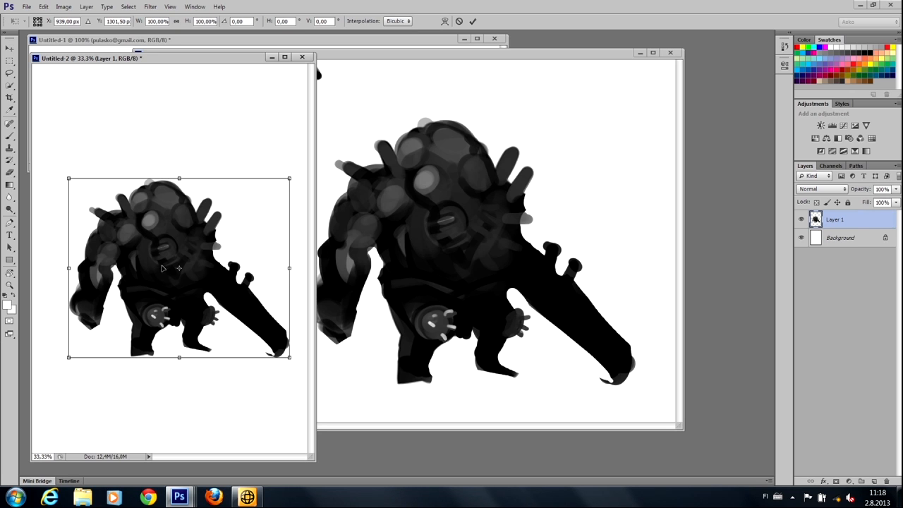
pyautogui.moveTo(53, 163)
pyautogui.mouseDown()
pyautogui.moveTo(50, 199)
pyautogui.moveTo(60, 154)
pyautogui.moveTo(71, 155)
pyautogui.moveTo(64, 149)
pyautogui.mouseUp()
pyautogui.press('Return')
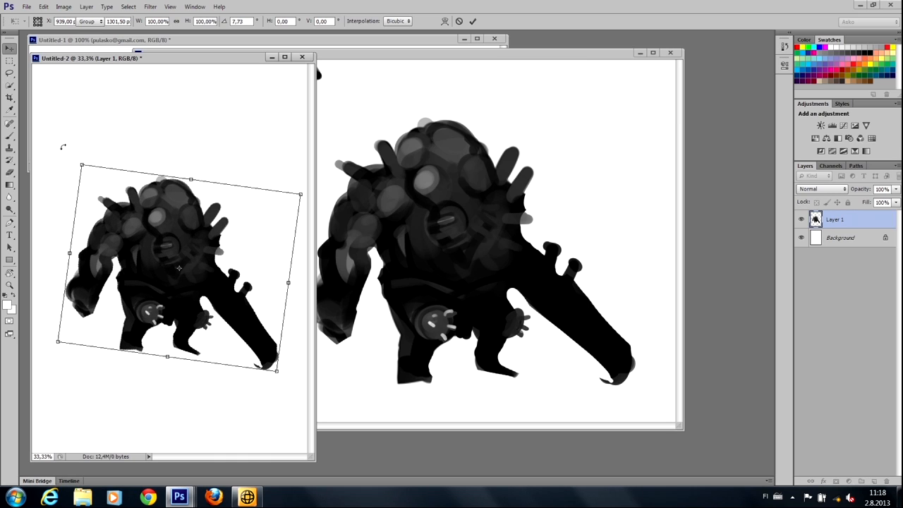
# Erase the curved hook at the tip of the figure's blade arm in Untitled-2.
pyautogui.press('b')
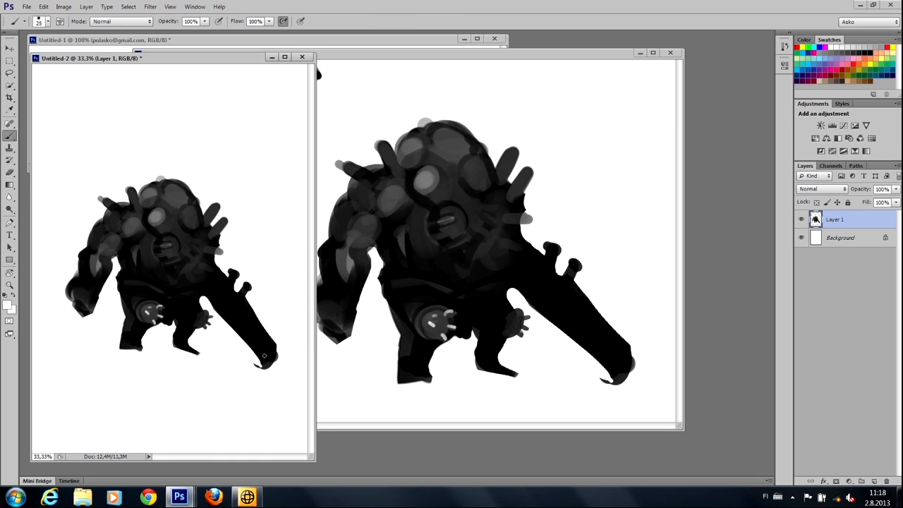
pyautogui.press('e')
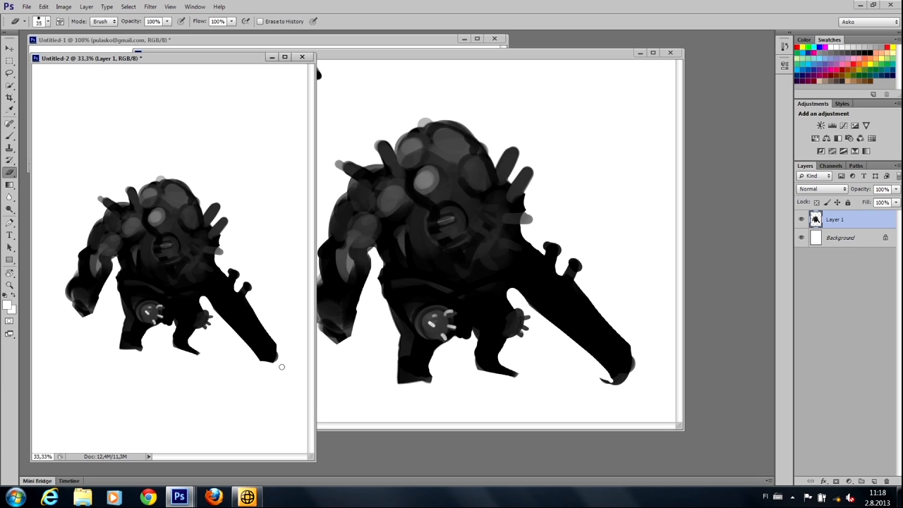
# Minimise the other document windows and enlarge the floating Untitled-2 window to show the whole page.
pyautogui.moveTo(316, 456); pyautogui.dragTo(374, 457)
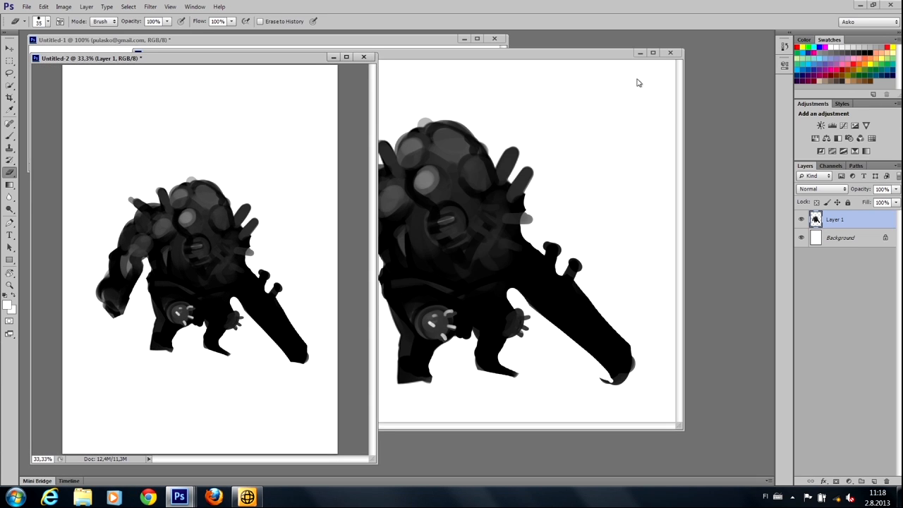
pyautogui.click(640, 53)
pyautogui.moveTo(181, 64); pyautogui.dragTo(337, 53)
pyautogui.moveTo(227, 50); pyautogui.dragTo(279, 103)
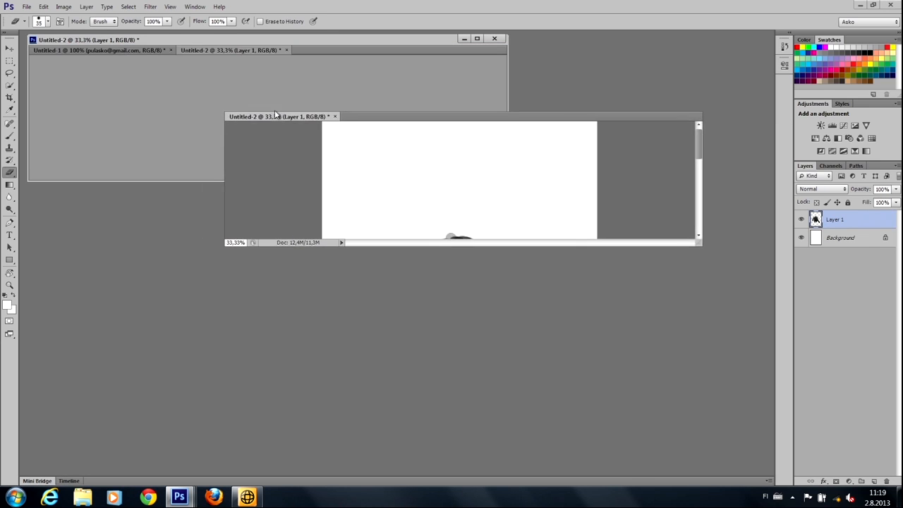
pyautogui.click(464, 38)
pyautogui.moveTo(704, 235); pyautogui.dragTo(703, 421)
pyautogui.moveTo(419, 164); pyautogui.dragTo(337, 54)
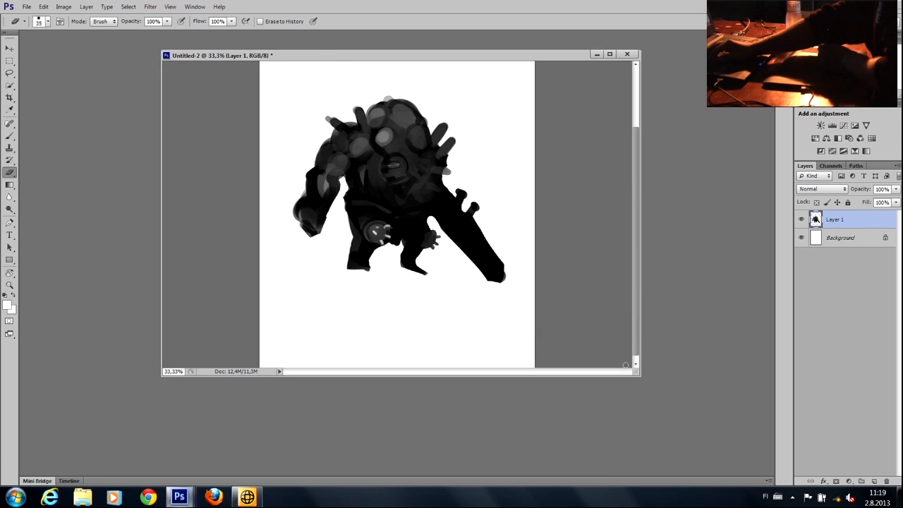
pyautogui.moveTo(640, 375); pyautogui.dragTo(672, 445)
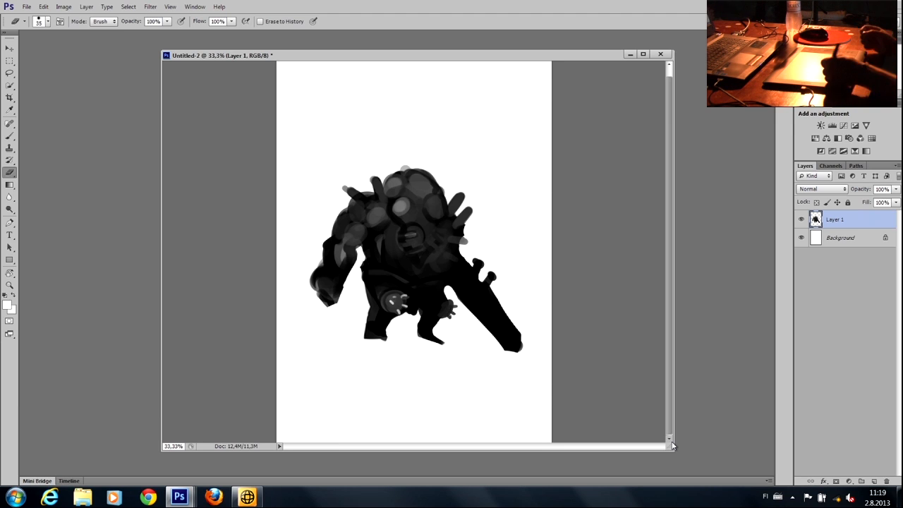
# Fill the Background layer with a mid grey sampled from the bump on top of the figure's head, using the Paint Bucket.
pyautogui.click(837, 238)
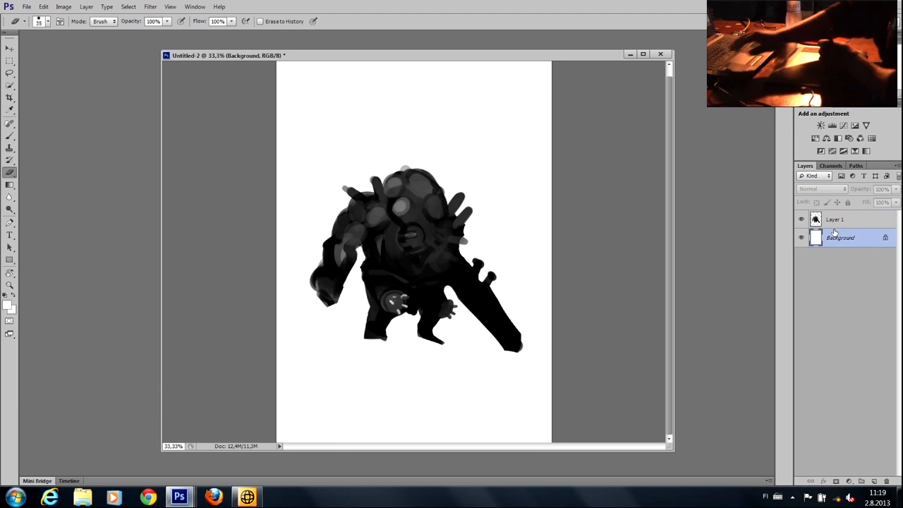
pyautogui.press('g')
pyautogui.click(5, 294)
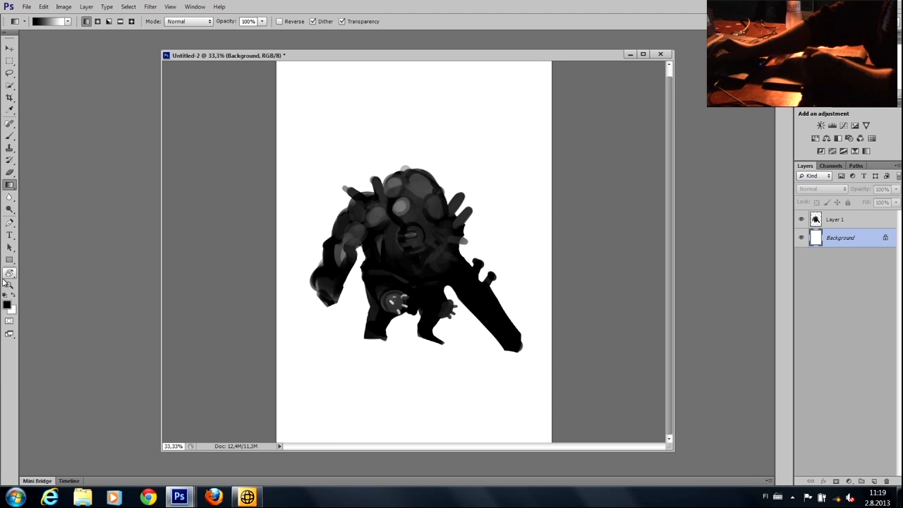
pyautogui.keyDown('alt'); pyautogui.click(405, 169); pyautogui.keyUp('alt')
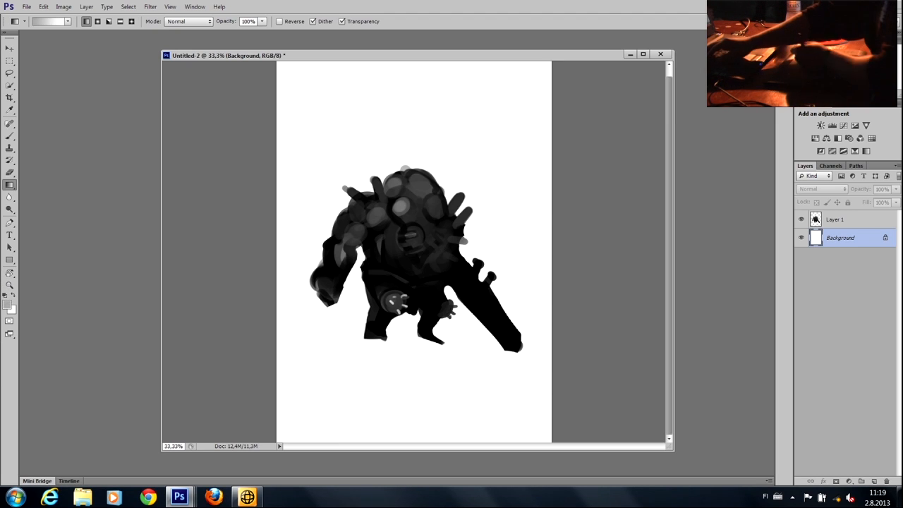
pyautogui.moveTo(331, 141); pyautogui.dragTo(331, 136)
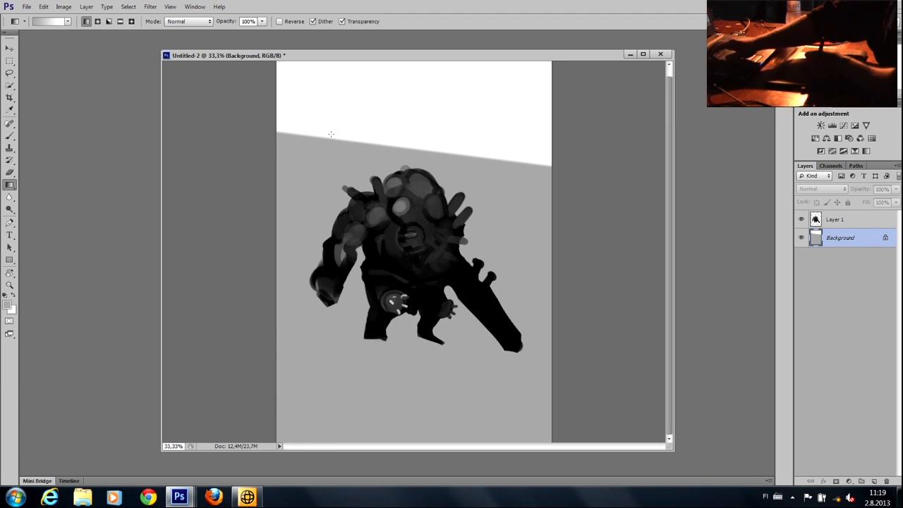
pyautogui.hotkey('ctrl', 'z')
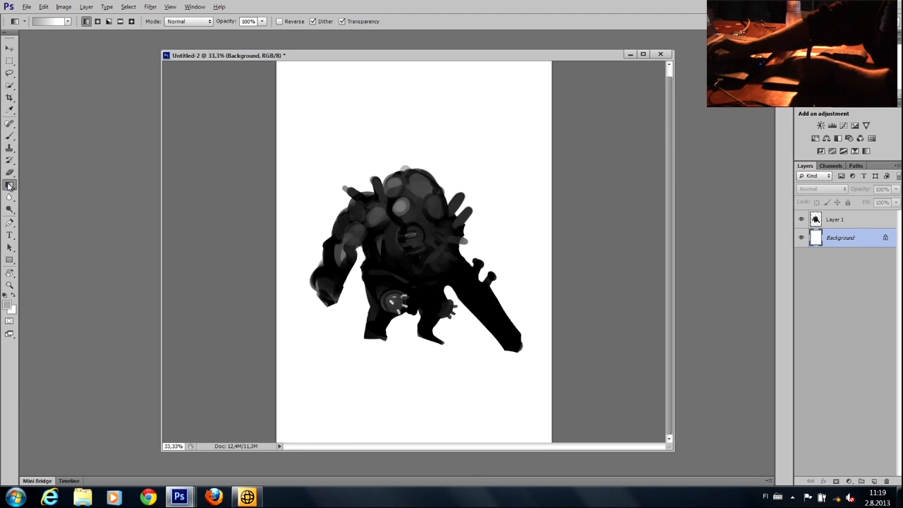
pyautogui.keyDown('alt'); pyautogui.click(9, 185); pyautogui.keyUp('alt')
pyautogui.click(417, 142)
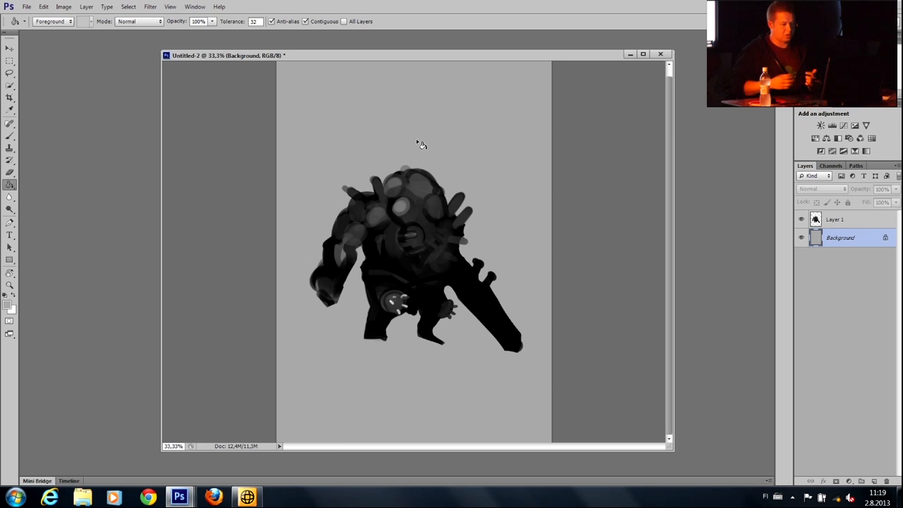
# Add a new layer directly above the Background and move the figure on Layer 1 slightly lower on the page.
pyautogui.press('b')
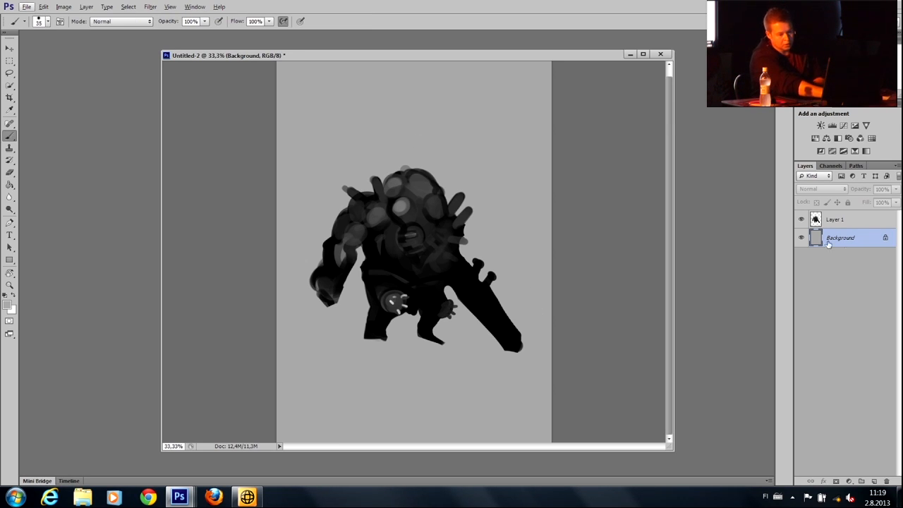
pyautogui.click(872, 481)
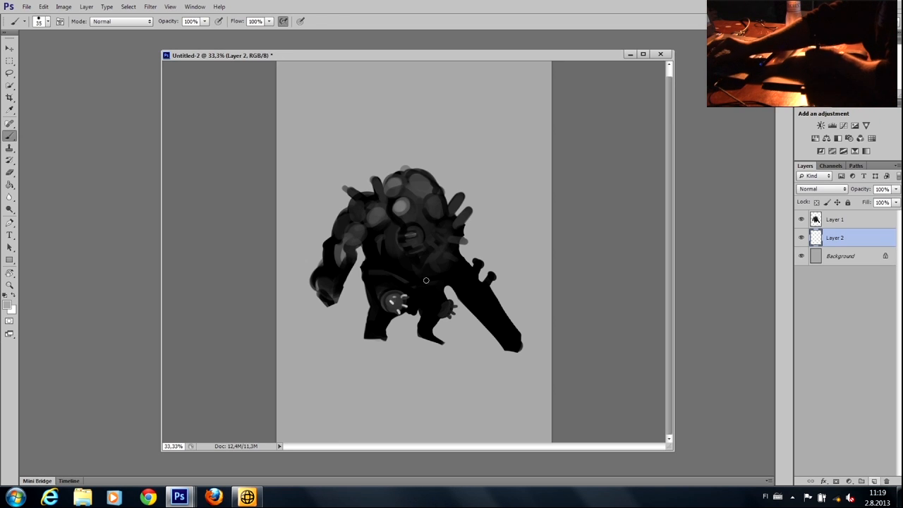
pyautogui.keyDown('ctrl'); pyautogui.click(413, 267); pyautogui.keyUp('ctrl')
pyautogui.moveTo(413, 264)
pyautogui.mouseDown()
pyautogui.moveTo(393, 276)
pyautogui.moveTo(395, 296)
pyautogui.moveTo(418, 281)
pyautogui.mouseUp()
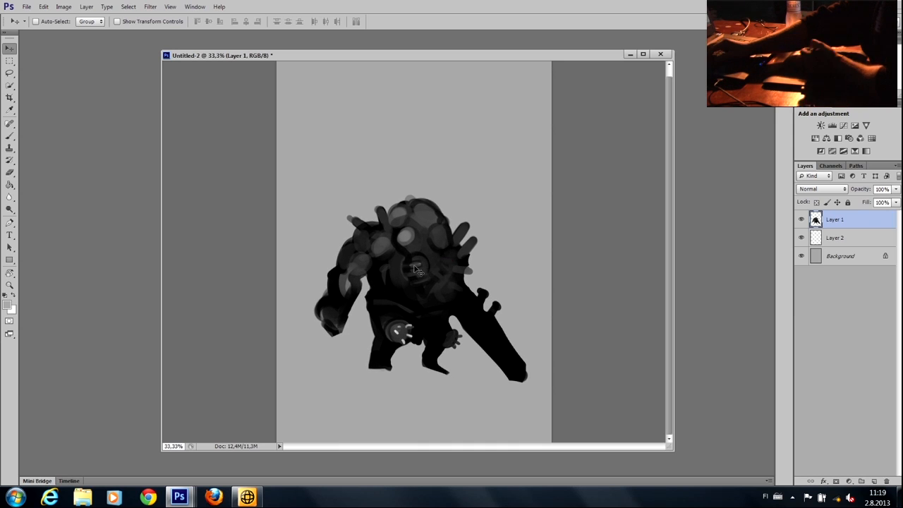
# Paint a dark ground shadow on Layer 2 beneath the figure's feet and out towards the blade with a 150 px brush.
pyautogui.press('b')
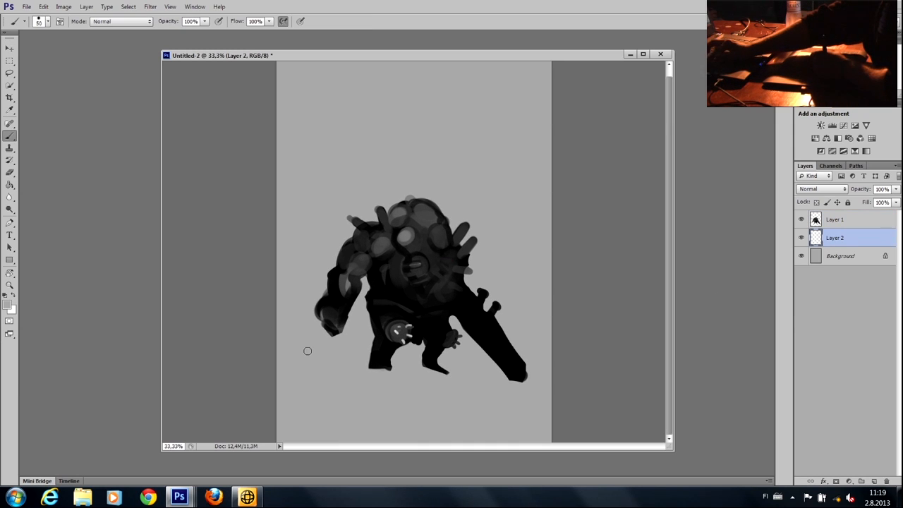
pyautogui.keyDown('alt'); pyautogui.click(386, 292); pyautogui.keyUp('alt')
pyautogui.press(']')
pyautogui.press(']')
pyautogui.press(']')
pyautogui.press(']')
pyautogui.moveTo(383, 368)
pyautogui.mouseDown()
pyautogui.moveTo(433, 373)
pyautogui.moveTo(272, 355)
pyautogui.mouseUp()
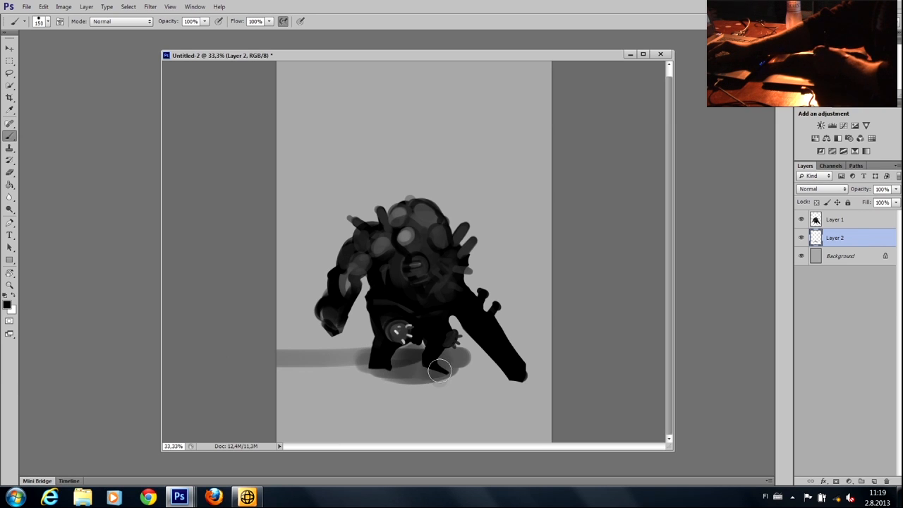
pyautogui.moveTo(430, 371); pyautogui.dragTo(472, 374)
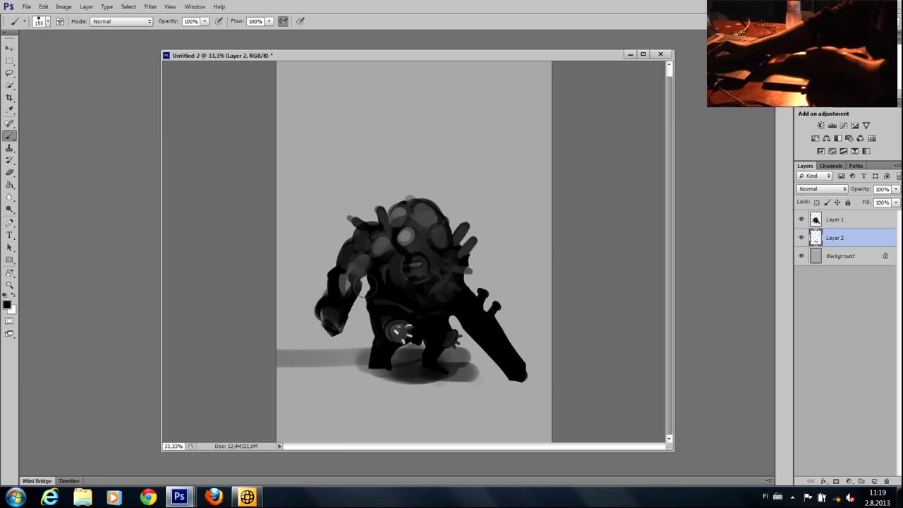
pyautogui.moveTo(417, 359)
pyautogui.mouseDown()
pyautogui.moveTo(474, 359)
pyautogui.moveTo(431, 378)
pyautogui.moveTo(547, 392)
pyautogui.mouseUp()
# Extend the ground shadow diagonally below the blade arm to the page's lower right corner, using grey sampled beside the feet.
pyautogui.press(']')
pyautogui.keyDown('alt'); pyautogui.click(449, 363); pyautogui.keyUp('alt')
pyautogui.press(']')
pyautogui.moveTo(387, 364); pyautogui.dragTo(473, 407)
pyautogui.click(513, 430)
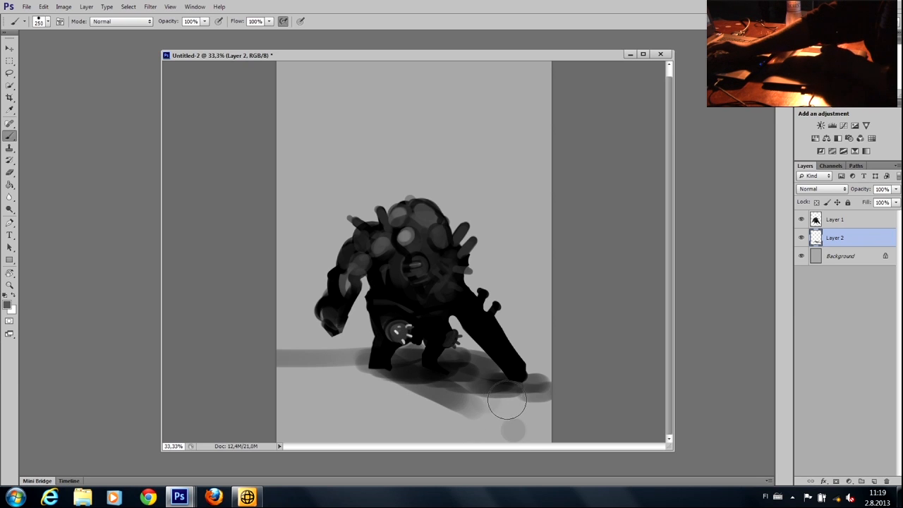
pyautogui.press(']')
pyautogui.moveTo(453, 399)
pyautogui.mouseDown()
pyautogui.moveTo(455, 441)
pyautogui.moveTo(536, 419)
pyautogui.mouseUp()
# Block in large dark strokes behind the figure's free arm and above its shoulder with a 600 px brush.
pyautogui.press(']')
pyautogui.press(']')
pyautogui.press(']')
pyautogui.press(']')
pyautogui.moveTo(313, 343)
pyautogui.mouseDown()
pyautogui.moveTo(329, 296)
pyautogui.moveTo(339, 145)
pyautogui.mouseUp()
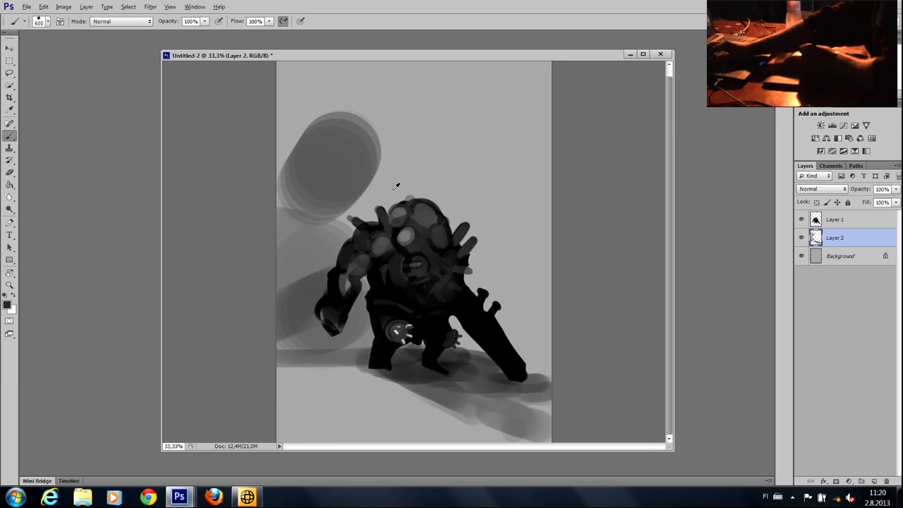
# Choose the 387 px textured brush, enlarge it, and cover the area behind the figure with mottled grey.
pyautogui.rightClick(434, 152)
pyautogui.moveTo(527, 246); pyautogui.dragTo(525, 253)
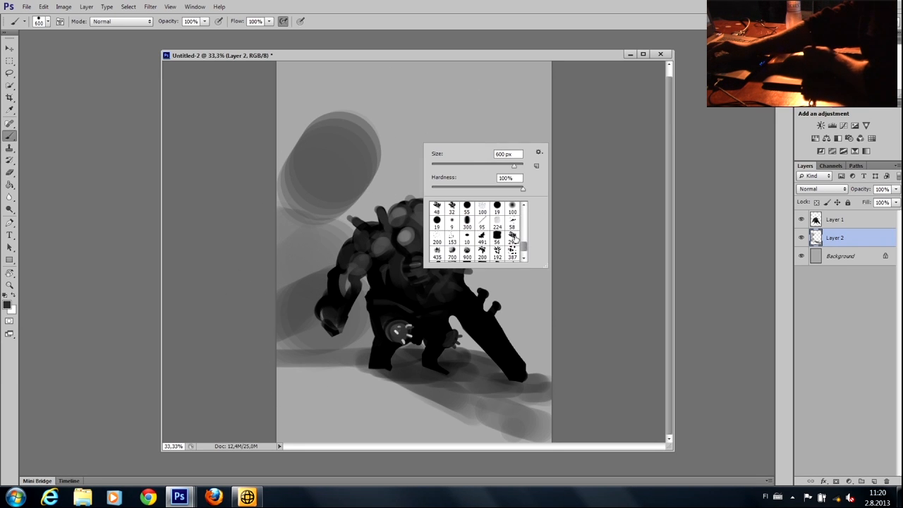
pyautogui.click(512, 253)
pyautogui.click(341, 138)
pyautogui.press(']')
pyautogui.press(']')
pyautogui.press(']')
pyautogui.press(']')
pyautogui.press(']')
pyautogui.keyDown('alt'); pyautogui.click(318, 230); pyautogui.keyUp('alt')
pyautogui.moveTo(294, 296)
pyautogui.mouseDown()
pyautogui.moveTo(393, 124)
pyautogui.moveTo(371, 251)
pyautogui.moveTo(476, 222)
pyautogui.moveTo(464, 161)
pyautogui.moveTo(471, 187)
pyautogui.moveTo(552, 155)
pyautogui.moveTo(532, 69)
pyautogui.moveTo(395, 47)
pyautogui.moveTo(336, 103)
pyautogui.moveTo(400, 88)
pyautogui.moveTo(328, 134)
pyautogui.moveTo(462, 142)
pyautogui.moveTo(500, 233)
pyautogui.moveTo(494, 296)
pyautogui.mouseUp()
pyautogui.moveTo(405, 286)
pyautogui.mouseDown()
pyautogui.moveTo(316, 254)
pyautogui.moveTo(264, 274)
pyautogui.moveTo(304, 65)
pyautogui.moveTo(301, 141)
pyautogui.moveTo(312, 112)
pyautogui.moveTo(300, 157)
pyautogui.moveTo(382, 176)
pyautogui.mouseUp()
# Try darker textured strokes along the left side of the backdrop and across the foreground on Layer 2.
pyautogui.press(']')
pyautogui.keyDown('alt'); pyautogui.click(301, 278); pyautogui.keyUp('alt')
pyautogui.moveTo(297, 353)
pyautogui.mouseDown()
pyautogui.moveTo(303, 402)
pyautogui.moveTo(366, 437)
pyautogui.moveTo(282, 430)
pyautogui.mouseUp()
pyautogui.keyDown('alt'); pyautogui.click(426, 364); pyautogui.keyUp('alt')
pyautogui.moveTo(422, 378)
pyautogui.mouseDown()
pyautogui.moveTo(417, 388)
pyautogui.moveTo(395, 372)
pyautogui.mouseUp()
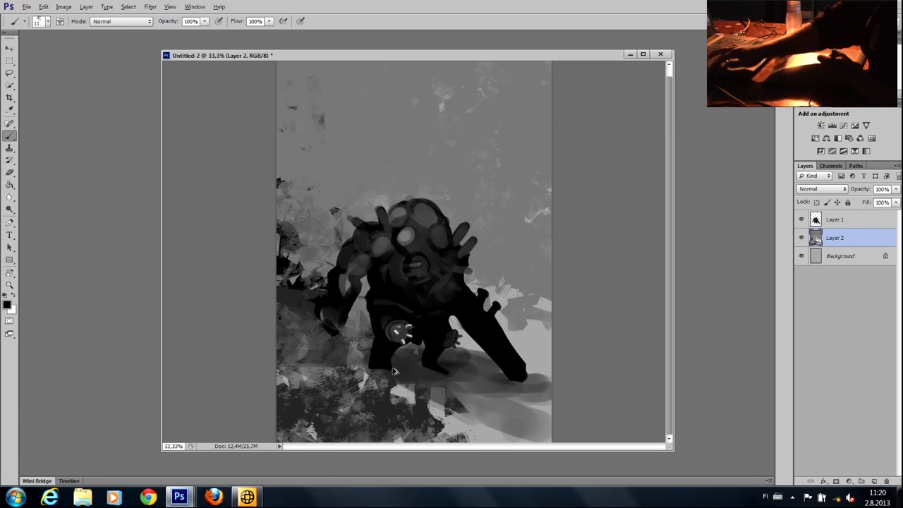
pyautogui.hotkey('ctrl', 'alt', 'z')
pyautogui.hotkey('ctrl', 'alt', 'z')
pyautogui.hotkey('ctrl', 'shift', 'z')
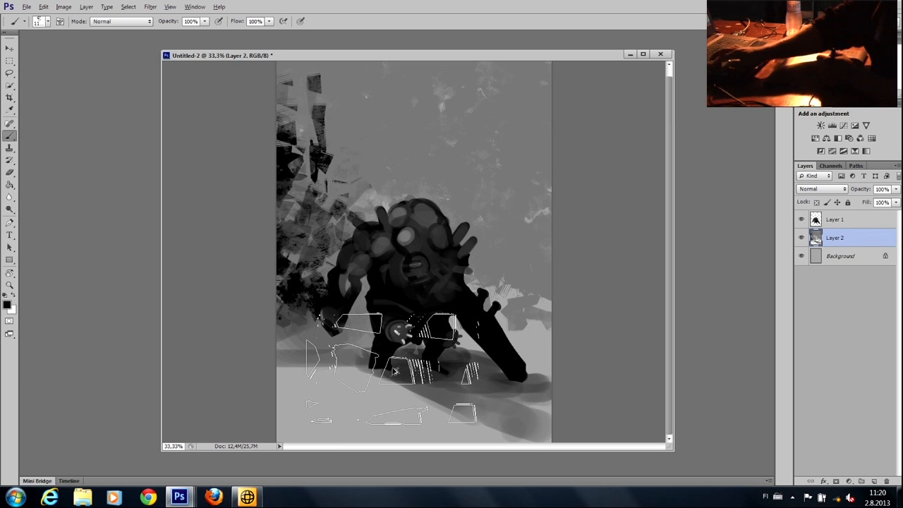
pyautogui.hotkey('ctrl', 'alt', 'z')
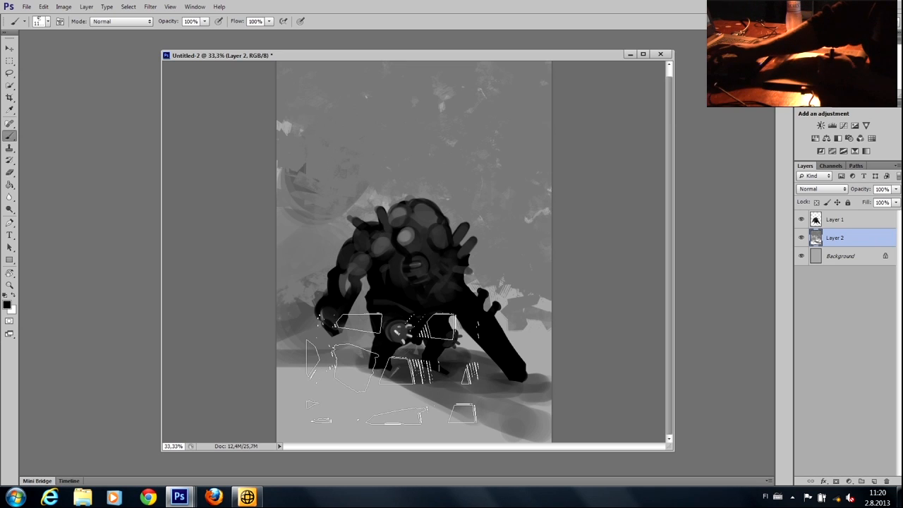
# Switch to a round brush preset, enlarge it, and paint over the foreground ground below the figure.
pyautogui.rightClick(391, 192)
pyautogui.click(464, 257)
pyautogui.click(309, 179)
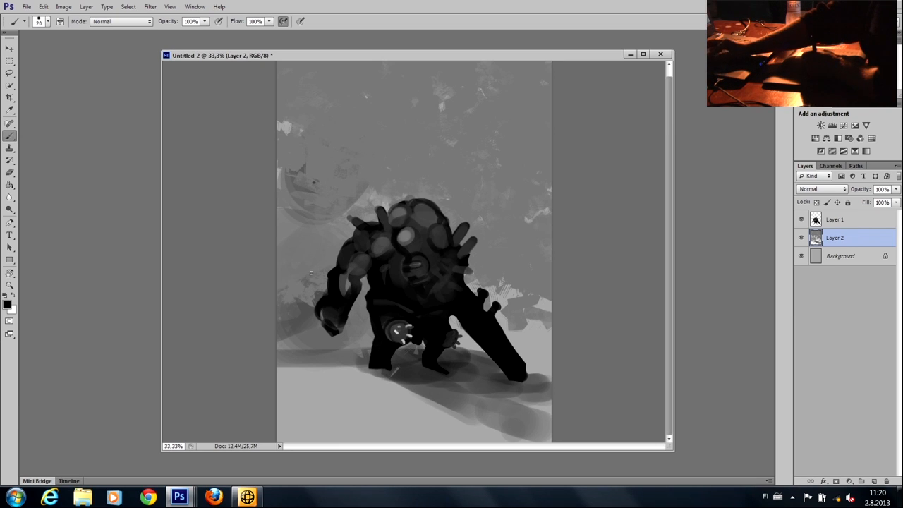
pyautogui.press(']')
pyautogui.press(']')
pyautogui.press(']')
pyautogui.moveTo(284, 379)
pyautogui.mouseDown()
pyautogui.moveTo(308, 374)
pyautogui.moveTo(268, 393)
pyautogui.moveTo(385, 396)
pyautogui.moveTo(263, 437)
pyautogui.moveTo(424, 420)
pyautogui.moveTo(393, 425)
pyautogui.mouseUp()
# Paint a soft dark mass behind the figure's fist at the left page edge with a 500 px brush.
pyautogui.keyDown('alt'); pyautogui.click(433, 326); pyautogui.keyUp('alt')
pyautogui.moveTo(374, 328); pyautogui.dragTo(171, 324)
pyautogui.press(']')
pyautogui.press(']')
pyautogui.press(']')
pyautogui.moveTo(354, 308)
pyautogui.mouseDown()
pyautogui.moveTo(260, 321)
pyautogui.moveTo(343, 334)
pyautogui.moveTo(221, 342)
pyautogui.moveTo(295, 327)
pyautogui.moveTo(269, 341)
pyautogui.moveTo(292, 306)
pyautogui.moveTo(242, 287)
pyautogui.moveTo(294, 279)
pyautogui.moveTo(311, 292)
pyautogui.moveTo(296, 318)
pyautogui.moveTo(163, 329)
pyautogui.mouseUp()
pyautogui.keyDown('alt'); pyautogui.click(302, 285); pyautogui.keyUp('alt')
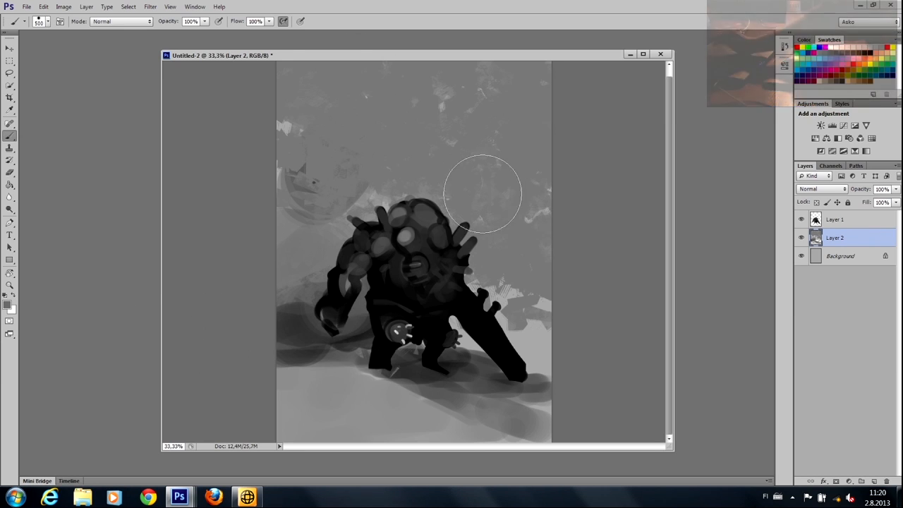
# Narrow the Untitled-2 window, open a second window of the same document, and place the two side by side.
pyautogui.moveTo(328, 56); pyautogui.dragTo(225, 57)
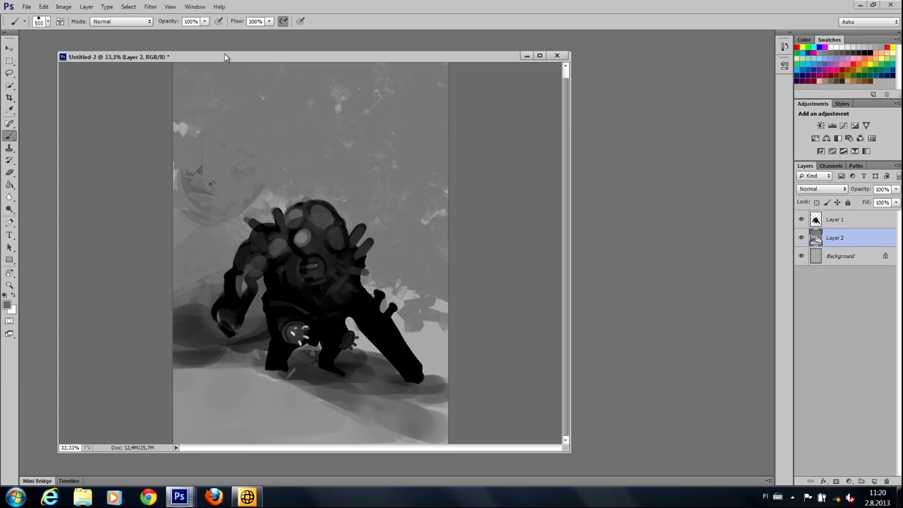
pyautogui.moveTo(571, 245); pyautogui.dragTo(402, 223)
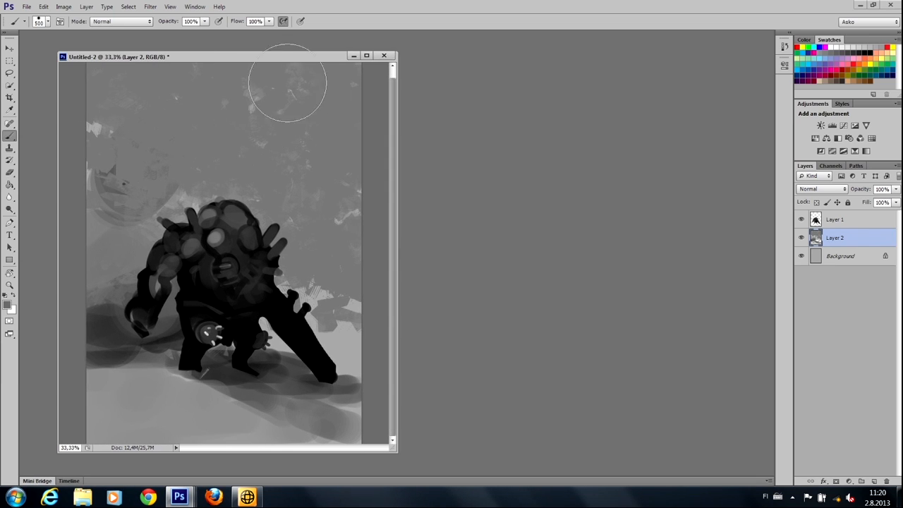
pyautogui.click(195, 6)
pyautogui.moveTo(216, 22)
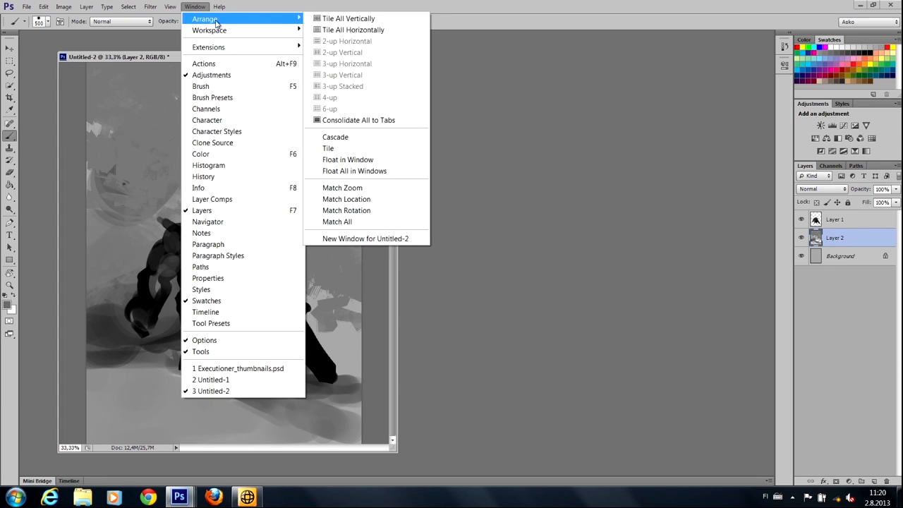
pyautogui.click(348, 239)
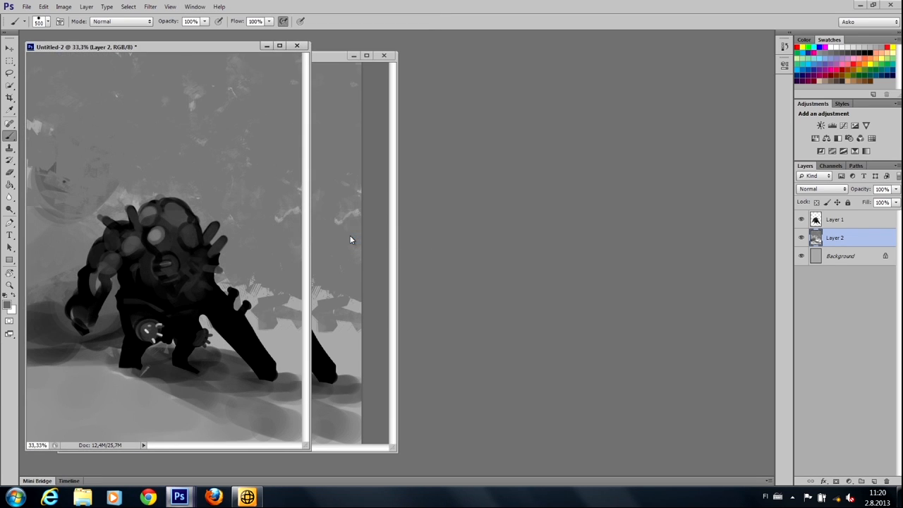
pyautogui.moveTo(164, 45); pyautogui.dragTo(592, 49)
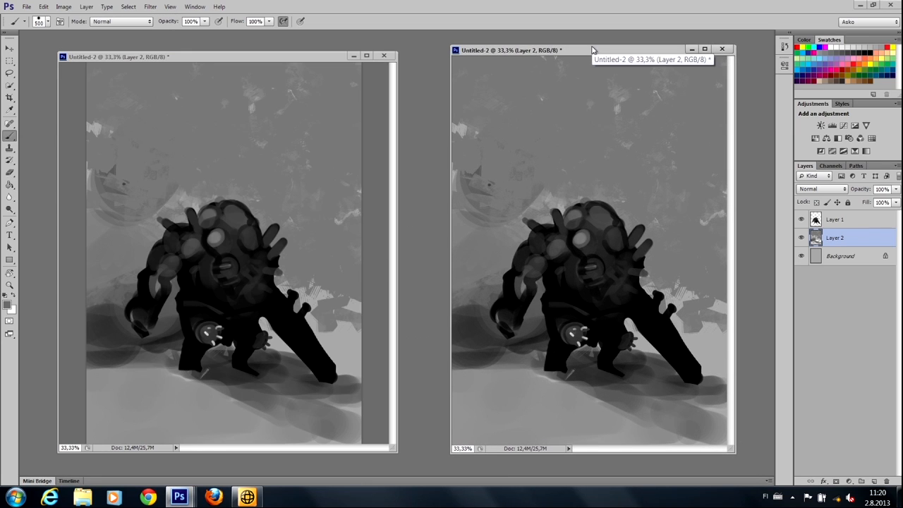
# Set the second Untitled-2 window to 33.33% zoom and resize it to fit the full page.
pyautogui.press('z')
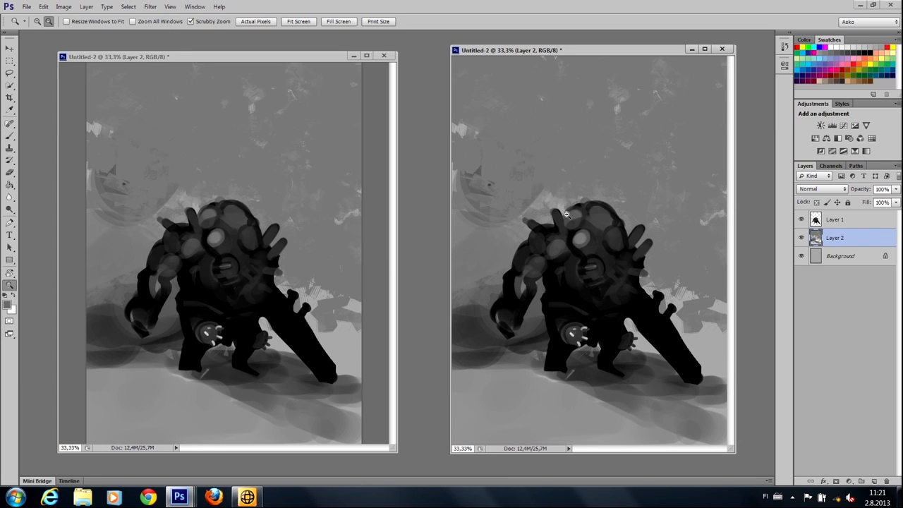
pyautogui.keyDown('alt'); pyautogui.click(566, 214); pyautogui.keyUp('alt')
pyautogui.moveTo(731, 449); pyautogui.dragTo(738, 389)
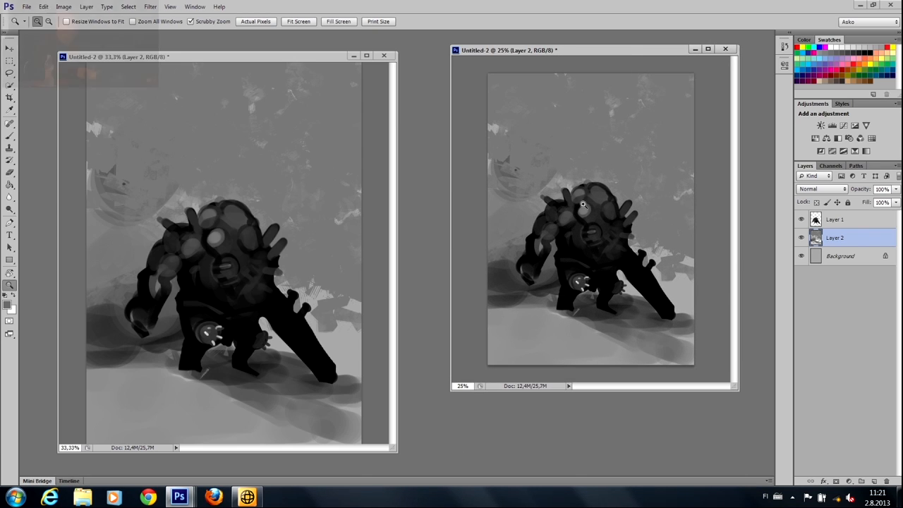
pyautogui.click(586, 200)
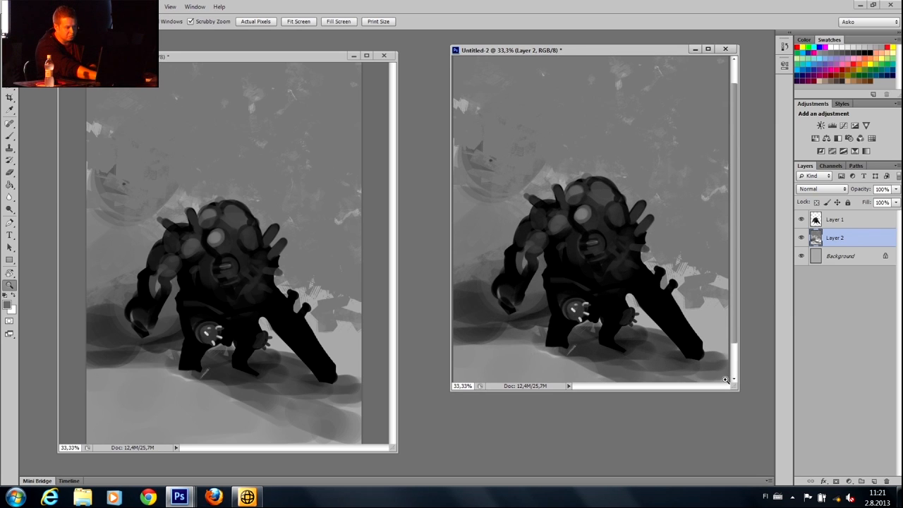
pyautogui.moveTo(737, 387); pyautogui.dragTo(756, 443)
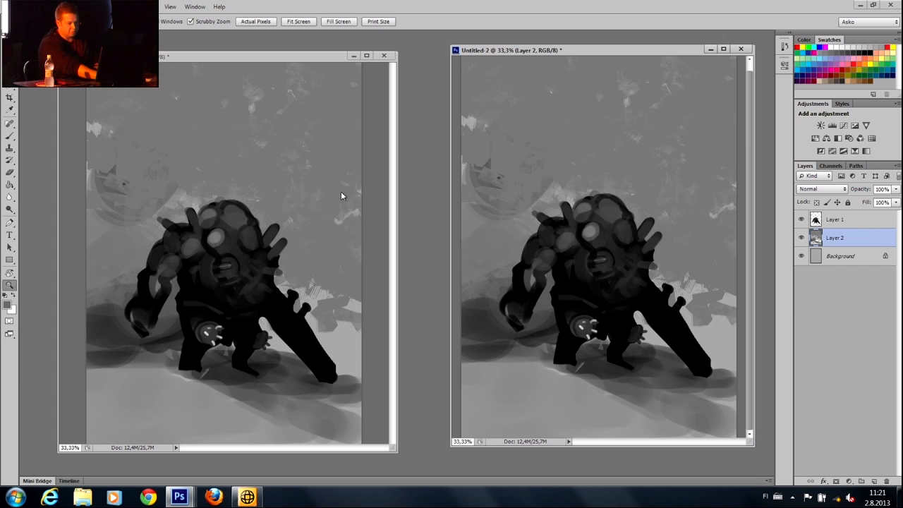
# Move the first Untitled-2 window slightly higher and zoom it in to 50% on the figure's head and torso.
pyautogui.moveTo(300, 61); pyautogui.dragTo(300, 50)
pyautogui.press('b')
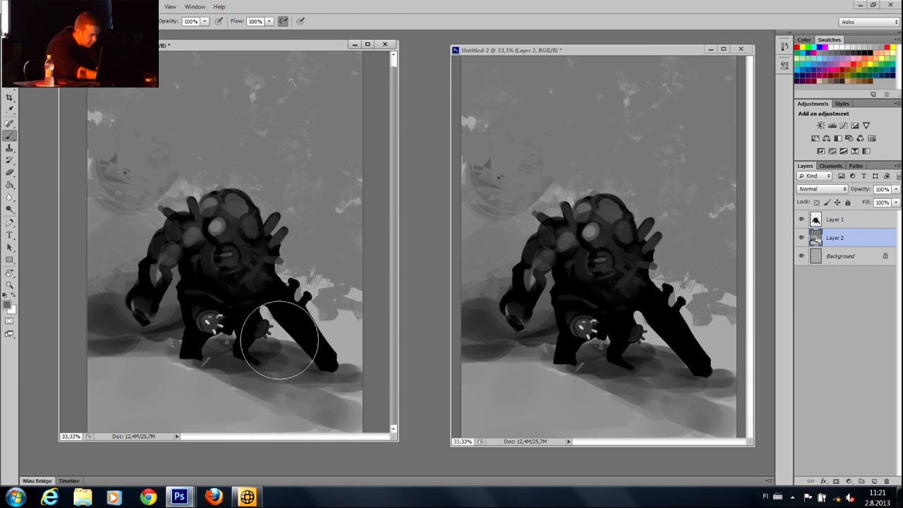
pyautogui.press('z')
pyautogui.click(205, 255)
pyautogui.click(252, 187)
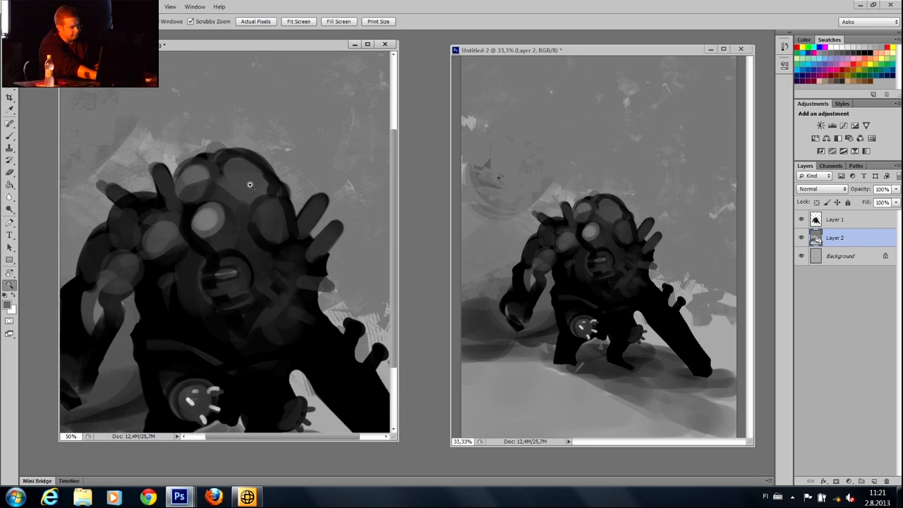
# Reduce the brush size for detail work on the figure's head and make Layer 1 the active layer.
pyautogui.click(250, 185)
pyautogui.click(243, 189)
pyautogui.press('b')
pyautogui.keyDown('alt'); pyautogui.click(279, 112); pyautogui.keyUp('alt')
pyautogui.press('[')
pyautogui.press('[')
pyautogui.press('[')
pyautogui.press('[')
pyautogui.press('[')
pyautogui.press('[')
pyautogui.press('[')
pyautogui.press('[')
pyautogui.press('[')
pyautogui.press('[')
pyautogui.press('[')
pyautogui.press('[')
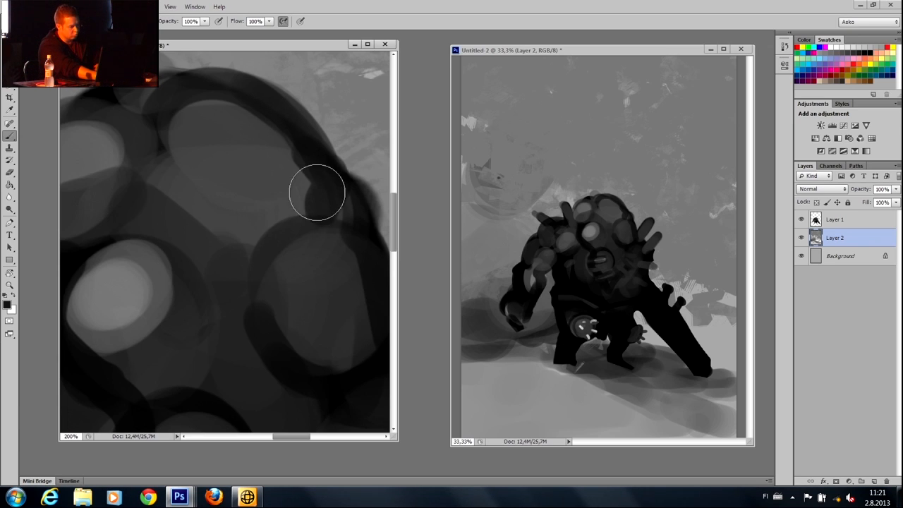
pyautogui.keyDown('alt'); pyautogui.click(312, 151); pyautogui.keyUp('alt')
pyautogui.click(840, 219)
pyautogui.press('z')
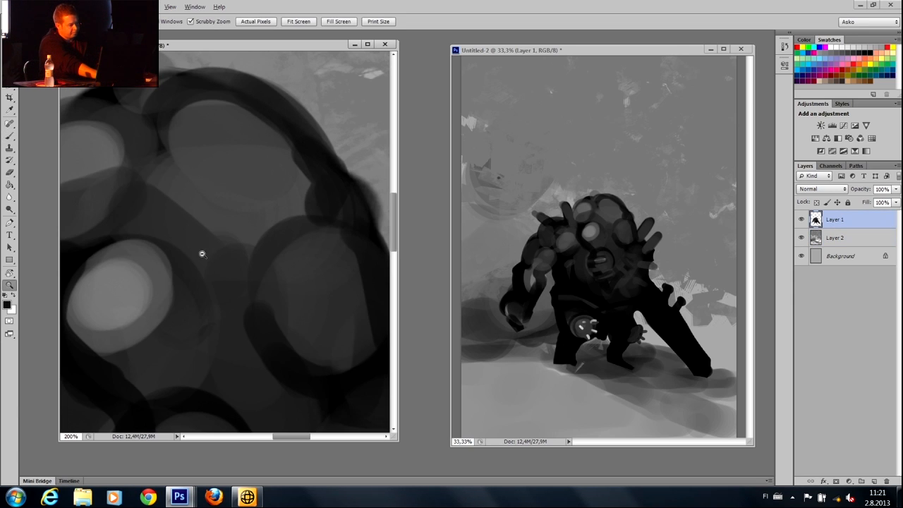
pyautogui.keyDown('alt'); pyautogui.click(202, 254); pyautogui.keyUp('alt')
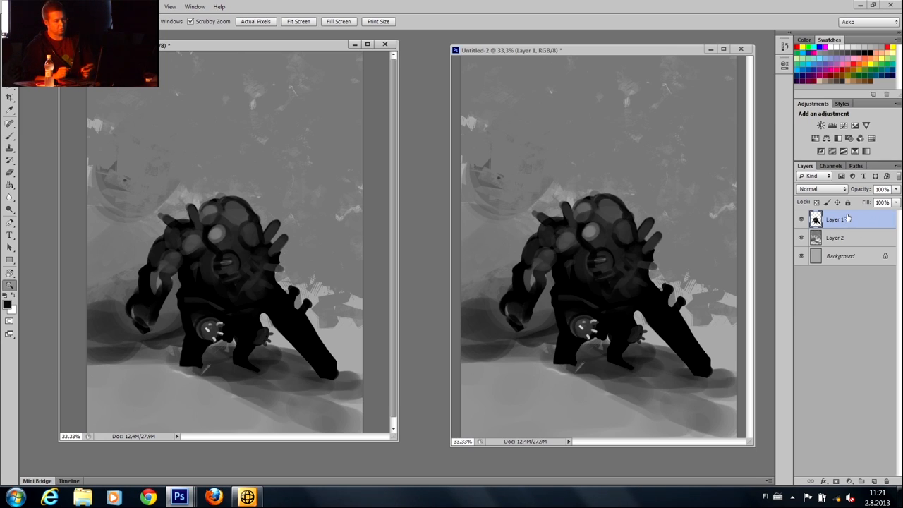
# Try dark curved tubes arching over the figure's head on a new layer, and discard that layer.
pyautogui.click(873, 481)
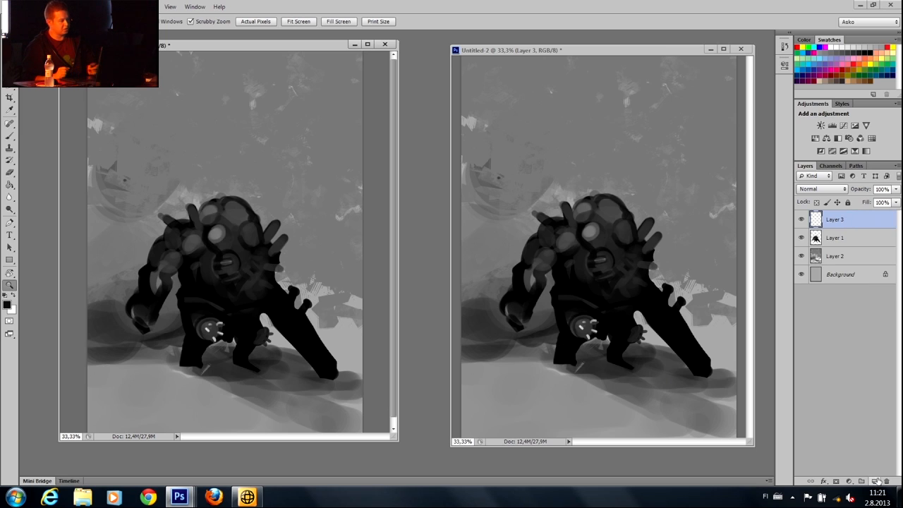
pyautogui.click(10, 137)
pyautogui.moveTo(201, 246)
pyautogui.mouseDown()
pyautogui.moveTo(273, 276)
pyautogui.moveTo(205, 184)
pyautogui.moveTo(269, 203)
pyautogui.mouseUp()
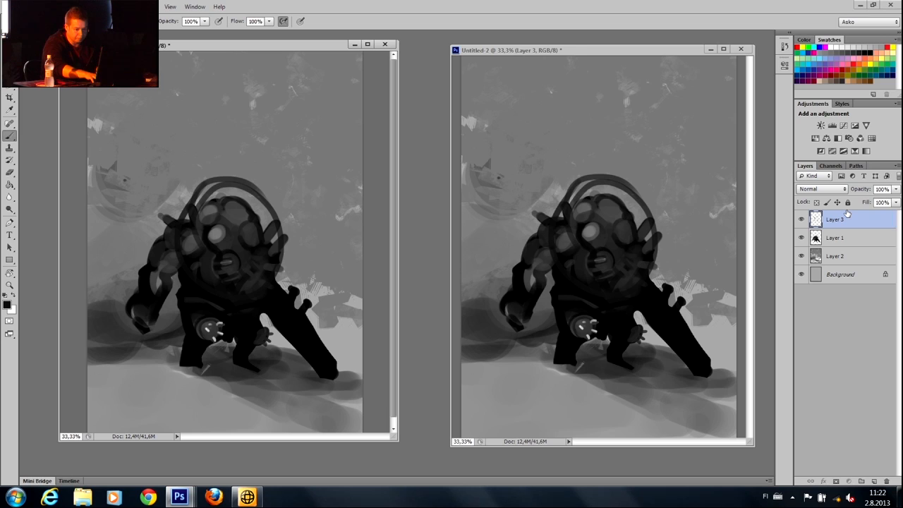
pyautogui.moveTo(851, 226); pyautogui.dragTo(887, 481)
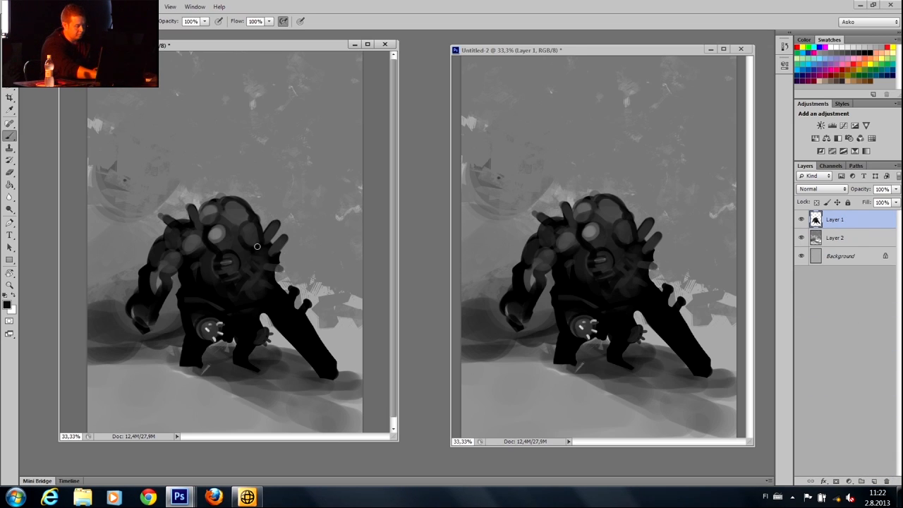
# Paint sampled greys into the right eye and the upper-right dome of the figure's head at 50% zoom.
pyautogui.press('z')
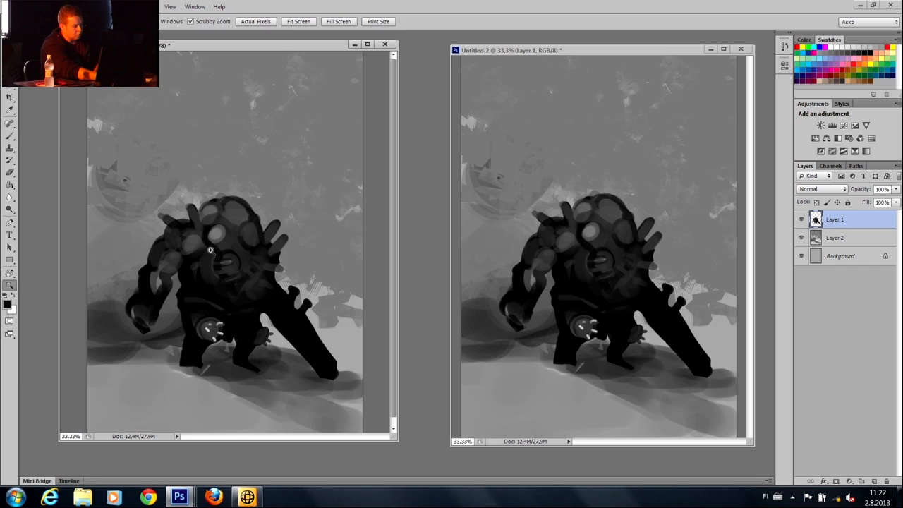
pyautogui.click(216, 255)
pyautogui.press('b')
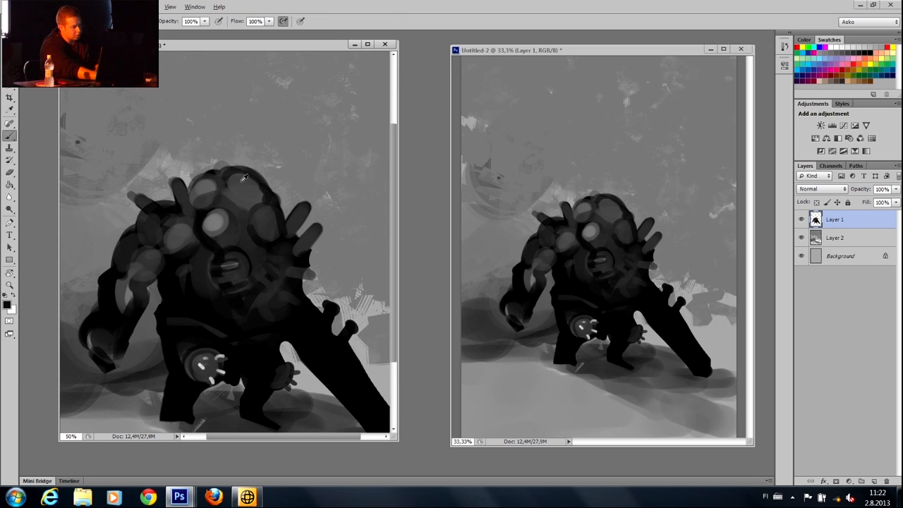
pyautogui.keyDown('alt'); pyautogui.click(245, 214); pyautogui.keyUp('alt')
pyautogui.moveTo(259, 223)
pyautogui.mouseDown()
pyautogui.moveTo(263, 216)
pyautogui.moveTo(273, 223)
pyautogui.mouseUp()
pyautogui.keyDown('alt'); pyautogui.click(258, 195); pyautogui.keyUp('alt')
pyautogui.moveTo(238, 184); pyautogui.dragTo(233, 184)
# Lighten the head's upper domes, right eye and large left eye with the Dodge tool.
pyautogui.click(11, 210)
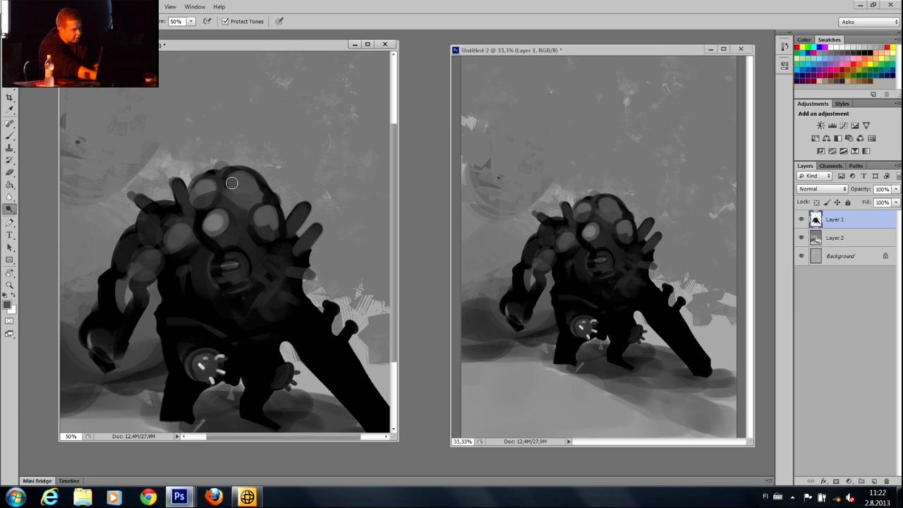
pyautogui.rightClick(293, 142)
pyautogui.moveTo(400, 244); pyautogui.dragTo(399, 196)
pyautogui.click(368, 205)
pyautogui.click(230, 190)
pyautogui.moveTo(228, 191)
pyautogui.mouseDown()
pyautogui.moveTo(227, 175)
pyautogui.moveTo(267, 209)
pyautogui.mouseUp()
pyautogui.moveTo(211, 218)
pyautogui.mouseDown()
pyautogui.moveTo(218, 193)
pyautogui.moveTo(220, 215)
pyautogui.mouseUp()
# Paint a light grey highlight on the upper-left dome and a grey ring around the figure's mouth.
pyautogui.press('b')
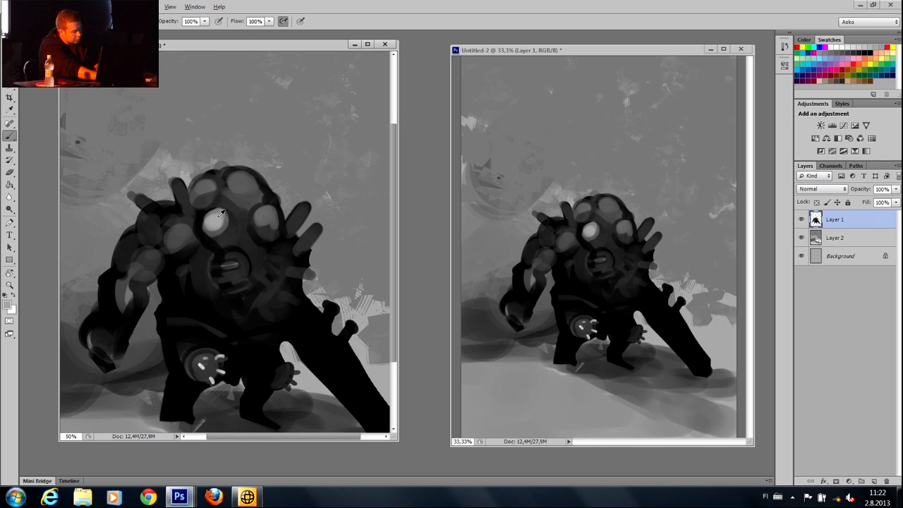
pyautogui.moveTo(206, 184); pyautogui.dragTo(205, 187)
pyautogui.moveTo(229, 249); pyautogui.dragTo(243, 270)
pyautogui.keyDown('alt'); pyautogui.click(264, 219); pyautogui.keyUp('alt')
pyautogui.hotkey('alt', 's')
pyautogui.press('s')
pyautogui.click(240, 227)
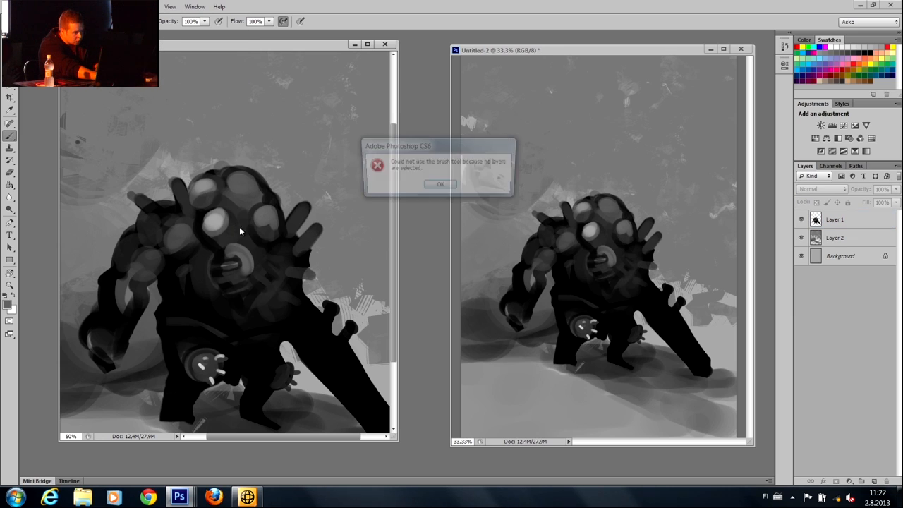
pyautogui.click(440, 184)
pyautogui.press('v')
pyautogui.click(241, 205)
# Extend the light grey of the large left eye toward its lower rim with sampled tones.
pyautogui.press('b')
pyautogui.keyDown('alt'); pyautogui.click(205, 220); pyautogui.keyUp('alt')
pyautogui.moveTo(203, 231)
pyautogui.mouseDown()
pyautogui.moveTo(219, 214)
pyautogui.moveTo(202, 214)
pyautogui.moveTo(219, 212)
pyautogui.moveTo(228, 236)
pyautogui.mouseUp()
pyautogui.keyDown('alt'); pyautogui.click(219, 238); pyautogui.keyUp('alt')
pyautogui.keyDown('alt'); pyautogui.click(233, 219); pyautogui.keyUp('alt')
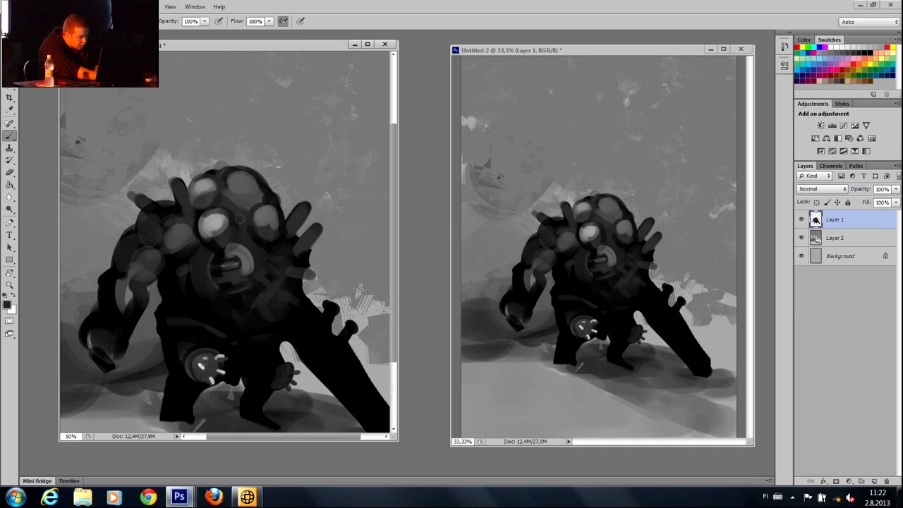
# Paint a rounded mid-grey bump between the two eyes, just above the mouth ring.
pyautogui.keyDown('alt'); pyautogui.click(272, 210); pyautogui.keyUp('alt')
pyautogui.click(237, 230)
pyautogui.moveTo(247, 224)
pyautogui.mouseDown()
pyautogui.moveTo(254, 232)
pyautogui.moveTo(244, 237)
pyautogui.moveTo(261, 248)
pyautogui.mouseUp()
pyautogui.keyDown('alt'); pyautogui.click(273, 243); pyautogui.keyUp('alt')
pyautogui.keyDown('alt'); pyautogui.click(251, 230); pyautogui.keyUp('alt')
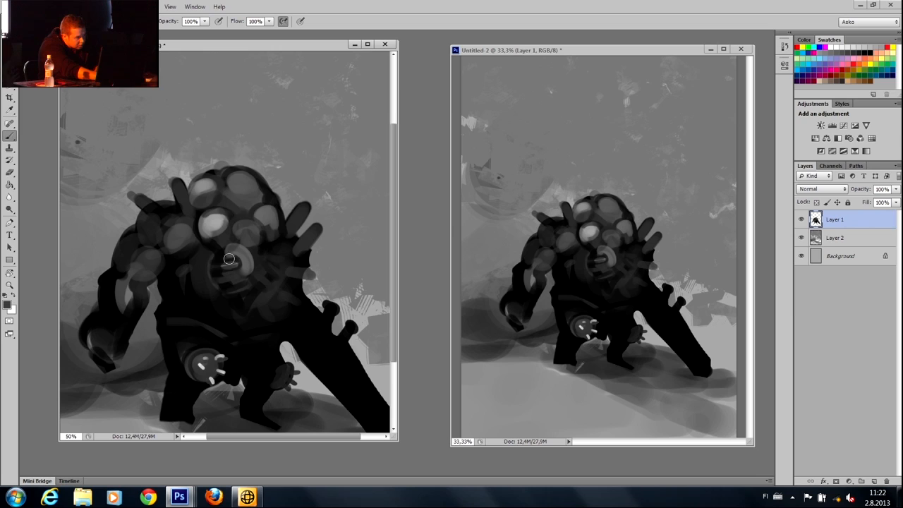
# Paint grey rib-like strokes below the mouth and across the figure's right cheek.
pyautogui.moveTo(239, 281)
pyautogui.mouseDown()
pyautogui.moveTo(212, 279)
pyautogui.moveTo(243, 272)
pyautogui.moveTo(215, 279)
pyautogui.moveTo(251, 285)
pyautogui.moveTo(229, 294)
pyautogui.mouseUp()
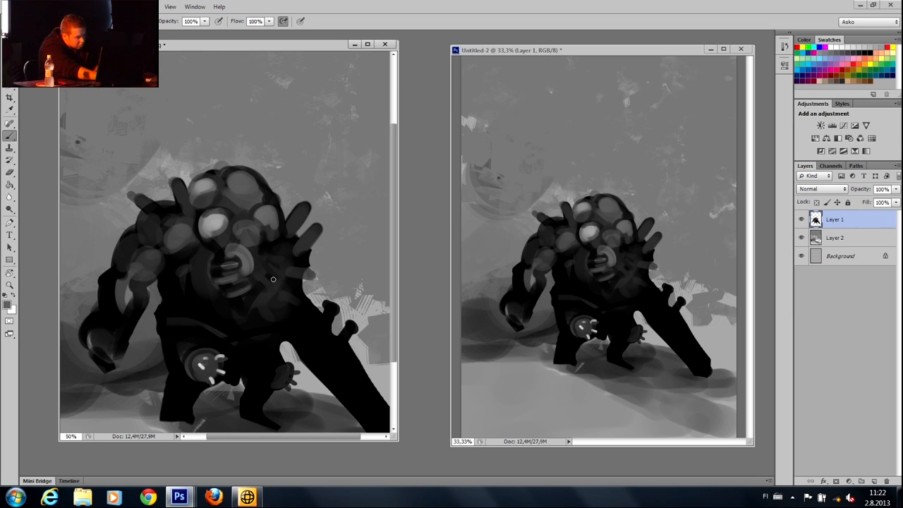
pyautogui.keyDown('alt'); pyautogui.click(283, 225); pyautogui.keyUp('alt')
pyautogui.press('e')
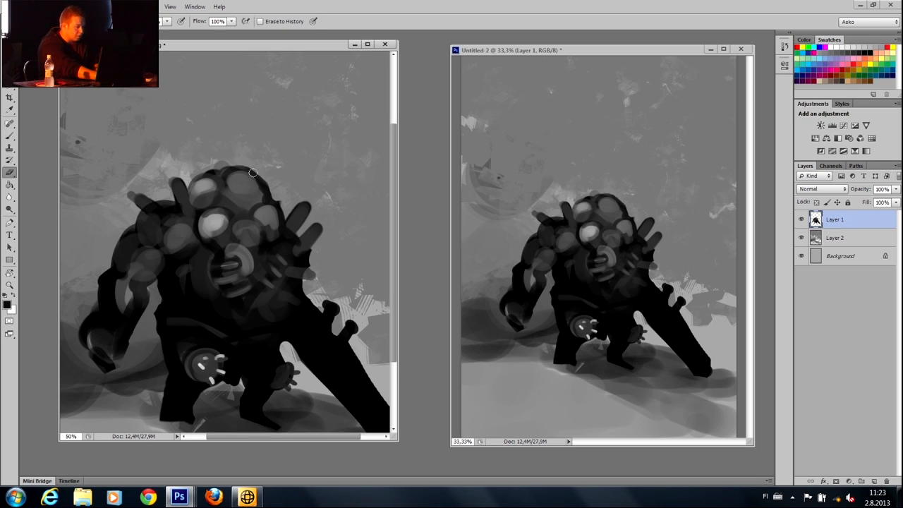
# Paint a brighter grey highlight onto the upper-right dome using a tone sampled from the large eye.
pyautogui.press('b')
pyautogui.keyDown('alt'); pyautogui.click(213, 219); pyautogui.keyUp('alt')
pyautogui.moveTo(238, 183)
pyautogui.mouseDown()
pyautogui.moveTo(251, 181)
pyautogui.moveTo(237, 187)
pyautogui.mouseUp()
pyautogui.keyDown('alt'); pyautogui.click(215, 223); pyautogui.keyUp('alt')
pyautogui.keyDown('alt'); pyautogui.click(248, 177); pyautogui.keyUp('alt')
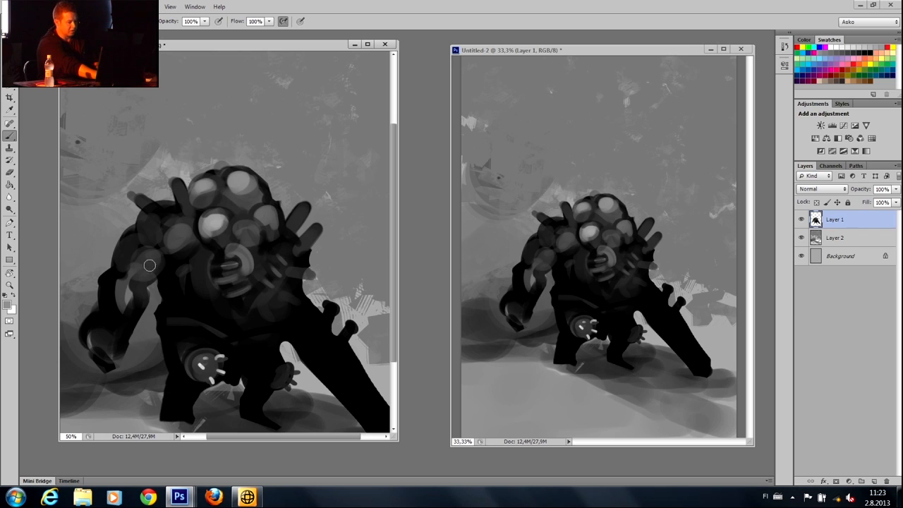
# Paint lighter grey over the rounded shoulder form beside the head.
pyautogui.moveTo(165, 246); pyautogui.dragTo(182, 237)
pyautogui.moveTo(145, 214)
pyautogui.mouseDown()
pyautogui.moveTo(180, 132)
pyautogui.moveTo(193, 146)
pyautogui.moveTo(160, 204)
pyautogui.mouseUp()
pyautogui.keyDown('alt'); pyautogui.click(249, 148); pyautogui.keyUp('alt')
pyautogui.keyDown('alt'); pyautogui.click(213, 161); pyautogui.keyUp('alt')
pyautogui.keyDown('alt'); pyautogui.click(173, 147); pyautogui.keyUp('alt')
pyautogui.keyDown('alt'); pyautogui.click(201, 140); pyautogui.keyUp('alt')
# Dodge the shoulder form, the large left eye and the upper-left dome to brighten their highlights.
pyautogui.press('o')
pyautogui.moveTo(220, 154)
pyautogui.mouseDown()
pyautogui.moveTo(186, 152)
pyautogui.moveTo(246, 147)
pyautogui.mouseUp()
pyautogui.moveTo(235, 109); pyautogui.dragTo(240, 113)
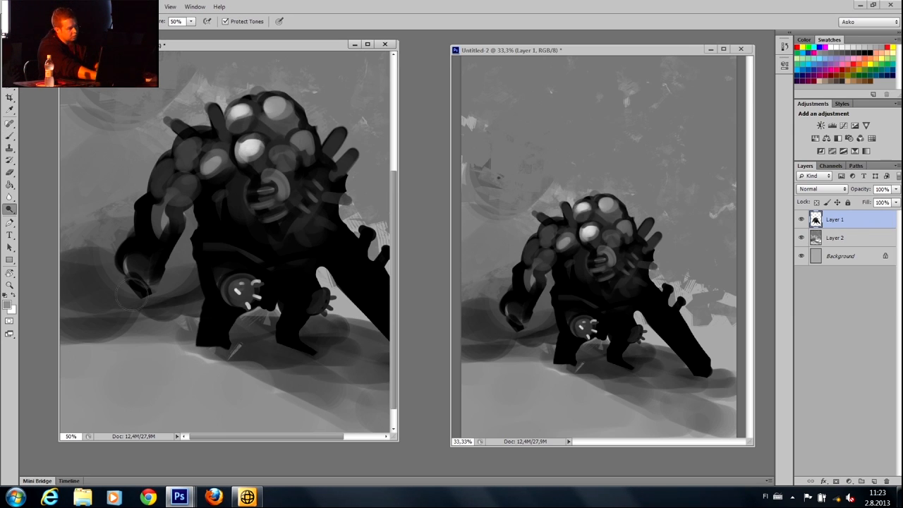
# Blend mid-grey strokes across the top of the left shoulder using sampled tones.
pyautogui.press('b')
pyautogui.keyDown('alt'); pyautogui.click(190, 168); pyautogui.keyUp('alt')
pyautogui.moveTo(220, 153)
pyautogui.mouseDown()
pyautogui.moveTo(205, 160)
pyautogui.moveTo(223, 149)
pyautogui.moveTo(213, 145)
pyautogui.moveTo(193, 166)
pyautogui.moveTo(208, 153)
pyautogui.moveTo(185, 141)
pyautogui.mouseUp()
pyautogui.keyDown('alt'); pyautogui.click(207, 149); pyautogui.keyUp('alt')
pyautogui.keyDown('alt'); pyautogui.click(209, 148); pyautogui.keyUp('alt')
pyautogui.keyDown('alt'); pyautogui.click(212, 139); pyautogui.keyUp('alt')
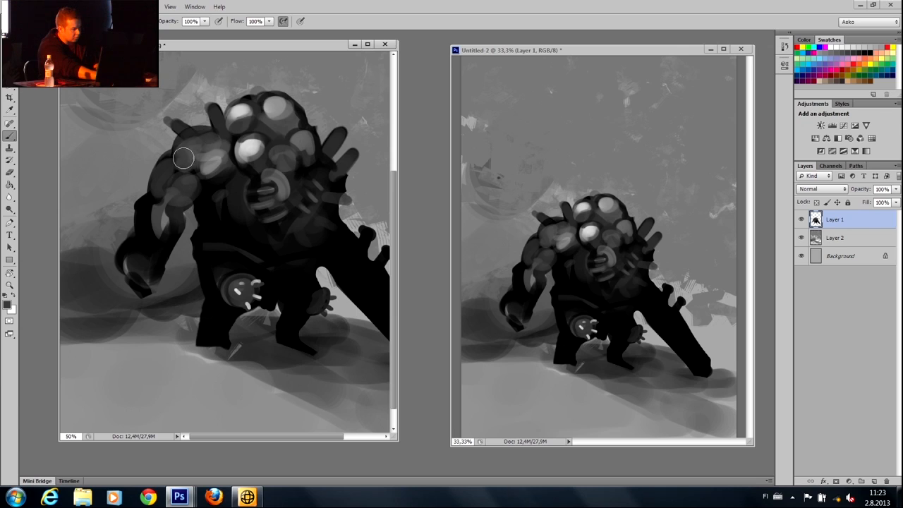
# Reshape the rounded stub next to the head into a sharp dark spike and trim its edges.
pyautogui.keyDown('alt'); pyautogui.click(226, 145); pyautogui.keyUp('alt')
pyautogui.keyDown('alt'); pyautogui.click(250, 144); pyautogui.keyUp('alt')
pyautogui.moveTo(213, 107)
pyautogui.mouseDown()
pyautogui.moveTo(229, 146)
pyautogui.moveTo(208, 101)
pyautogui.mouseUp()
pyautogui.keyDown('alt'); pyautogui.click(234, 130); pyautogui.keyUp('alt')
pyautogui.moveTo(229, 133); pyautogui.dragTo(205, 95)
pyautogui.press('e')
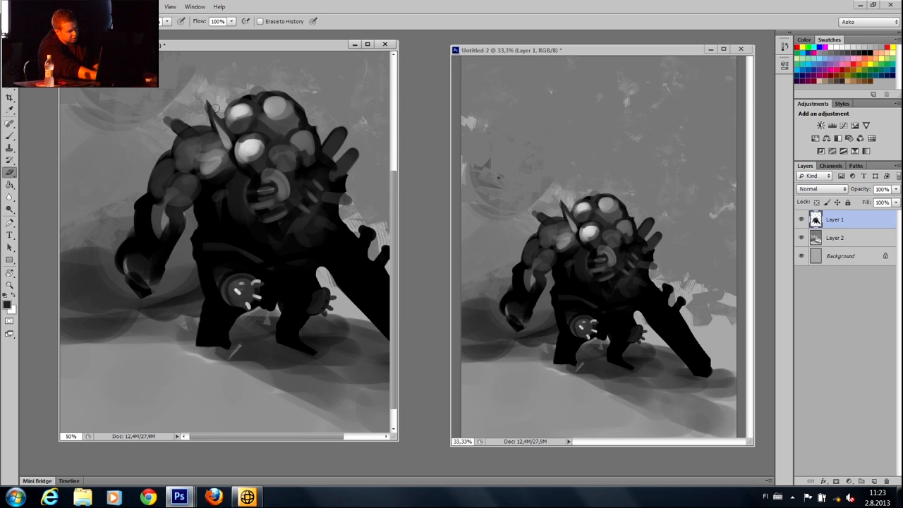
# Turn the outer left shoulder stub into a long pointed horn shaded with dark and mid greys.
pyautogui.press('b')
pyautogui.moveTo(228, 145)
pyautogui.mouseDown()
pyautogui.moveTo(217, 124)
pyautogui.moveTo(154, 112)
pyautogui.mouseUp()
pyautogui.keyDown('alt'); pyautogui.click(228, 131); pyautogui.keyUp('alt')
pyautogui.keyDown('alt'); pyautogui.click(242, 108); pyautogui.keyUp('alt')
pyautogui.keyDown('alt'); pyautogui.click(193, 128); pyautogui.keyUp('alt')
pyautogui.moveTo(187, 132); pyautogui.dragTo(156, 113)
pyautogui.moveTo(157, 116); pyautogui.dragTo(190, 147)
pyautogui.keyDown('alt'); pyautogui.click(187, 131); pyautogui.keyUp('alt')
pyautogui.keyDown('alt'); pyautogui.click(197, 129); pyautogui.keyUp('alt')
pyautogui.keyDown('alt'); pyautogui.click(184, 140); pyautogui.keyUp('alt')
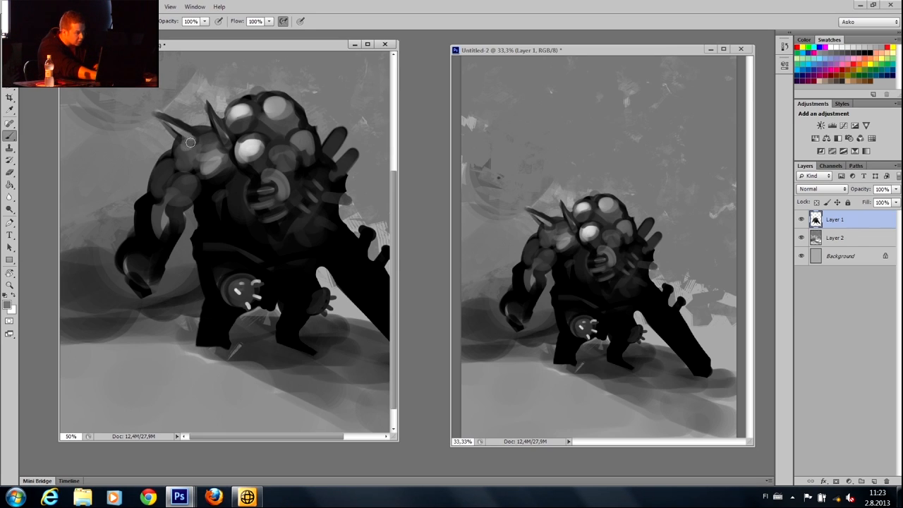
# Paint a dark circular socket into the light shoulder form beside the large eye.
pyautogui.keyDown('alt'); pyautogui.click(231, 149); pyautogui.keyUp('alt')
pyautogui.keyDown('alt'); pyautogui.click(231, 149); pyautogui.keyUp('alt')
pyautogui.moveTo(210, 161); pyautogui.dragTo(207, 164)
pyautogui.keyDown('alt'); pyautogui.click(192, 172); pyautogui.keyUp('alt')
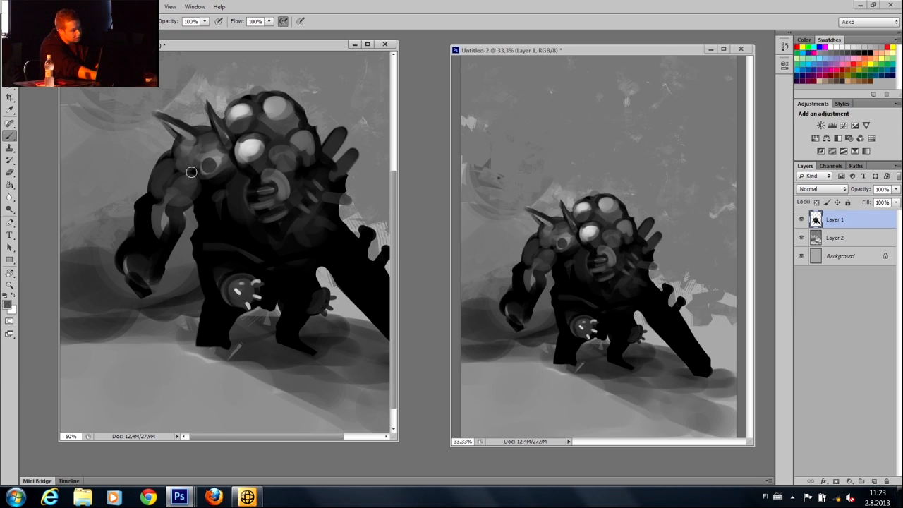
# Paint a light highlight on the left upper-arm joint and darken the arm's outer edge.
pyautogui.keyDown('alt'); pyautogui.click(214, 155); pyautogui.keyUp('alt')
pyautogui.keyDown('alt'); pyautogui.click(248, 151); pyautogui.keyUp('alt')
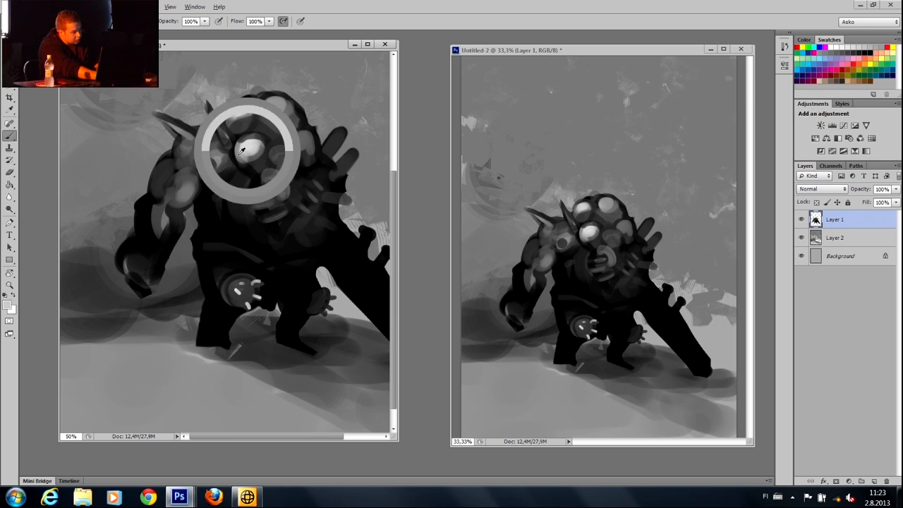
pyautogui.moveTo(190, 183); pyautogui.dragTo(181, 197)
pyautogui.keyDown('alt'); pyautogui.click(166, 158); pyautogui.keyUp('alt')
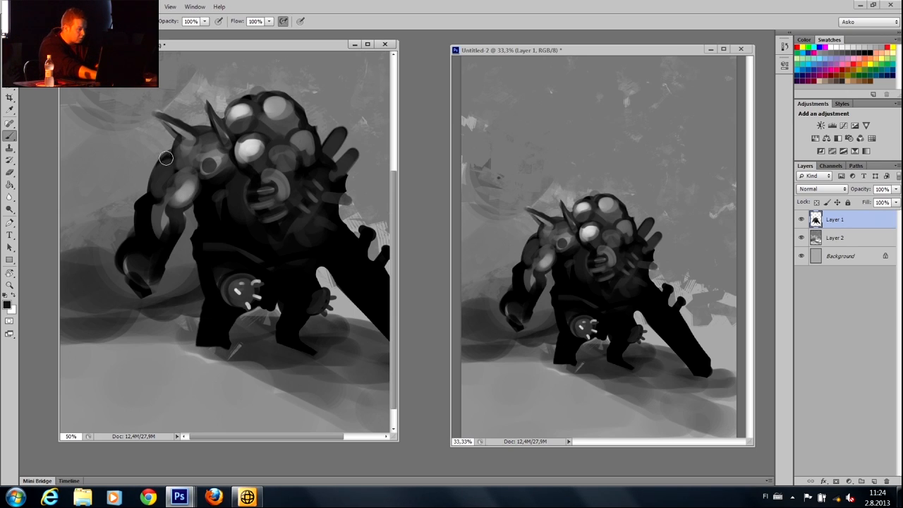
pyautogui.moveTo(163, 159); pyautogui.dragTo(152, 190)
pyautogui.keyDown('alt'); pyautogui.click(166, 173); pyautogui.keyUp('alt')
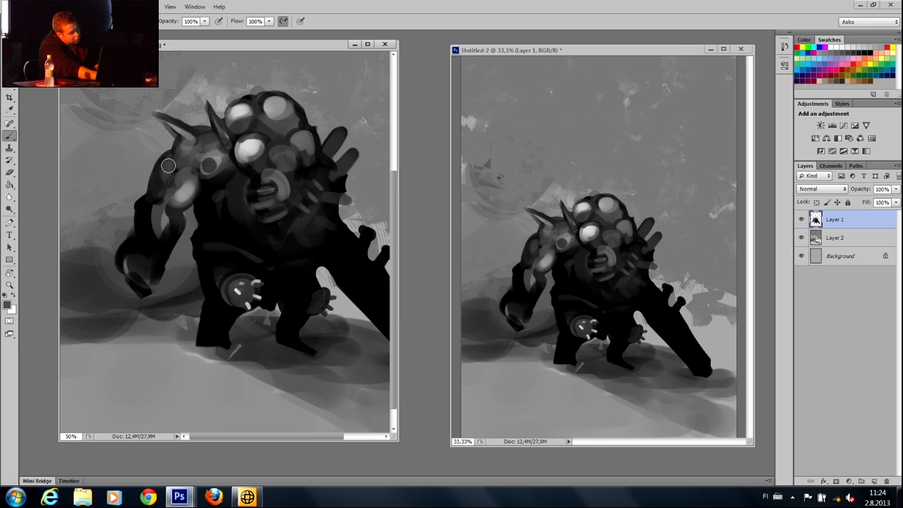
# Shade the left upper arm with mid-grey strokes around the highlighted joint.
pyautogui.moveTo(191, 184)
pyautogui.mouseDown()
pyautogui.moveTo(174, 202)
pyautogui.moveTo(182, 203)
pyautogui.moveTo(181, 182)
pyautogui.mouseUp()
pyautogui.keyDown('alt'); pyautogui.click(219, 176); pyautogui.keyUp('alt')
pyautogui.keyDown('alt'); pyautogui.click(195, 170); pyautogui.keyUp('alt')
pyautogui.keyDown('alt'); pyautogui.click(245, 150); pyautogui.keyUp('alt')
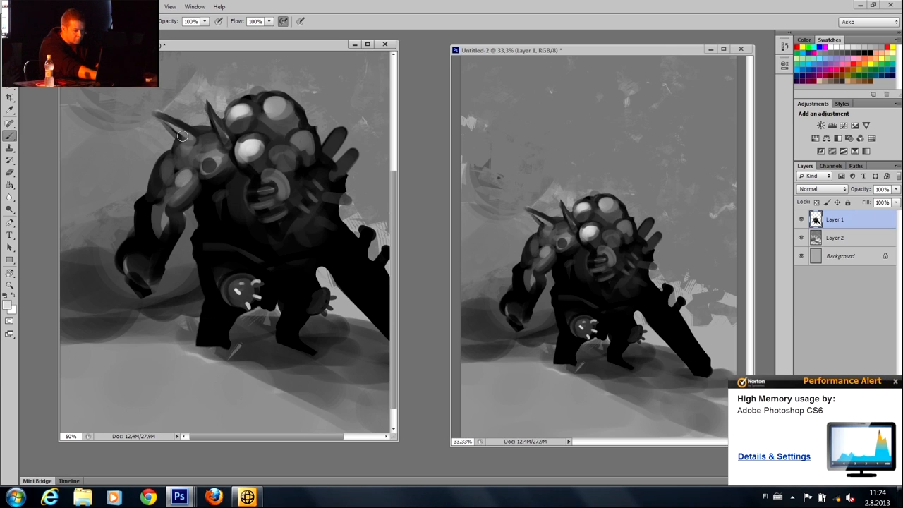
# Close the high memory usage alert and paint light grey bulges on the left shoulder around the dark socket.
pyautogui.click(895, 382)
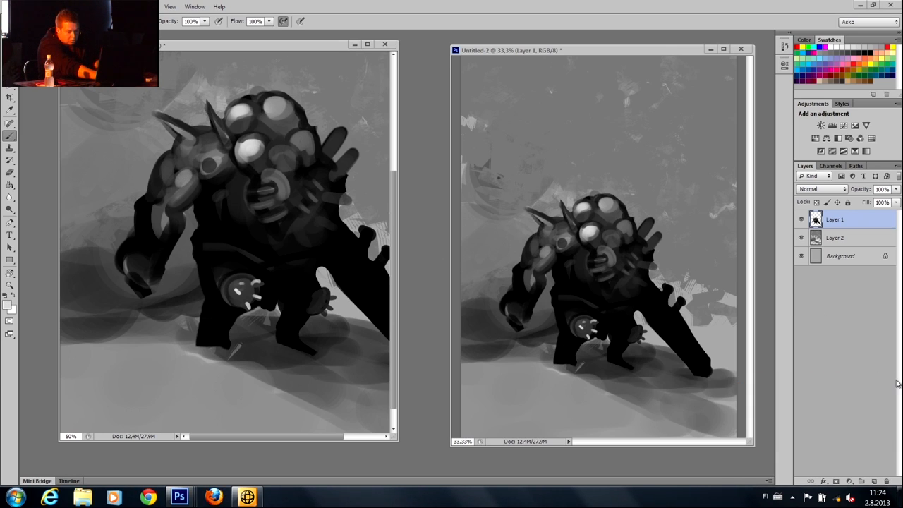
pyautogui.moveTo(205, 163)
pyautogui.mouseDown()
pyautogui.moveTo(213, 155)
pyautogui.moveTo(201, 140)
pyautogui.mouseUp()
pyautogui.keyDown('alt'); pyautogui.click(214, 157); pyautogui.keyUp('alt')
pyautogui.keyDown('alt'); pyautogui.click(218, 157); pyautogui.keyUp('alt')
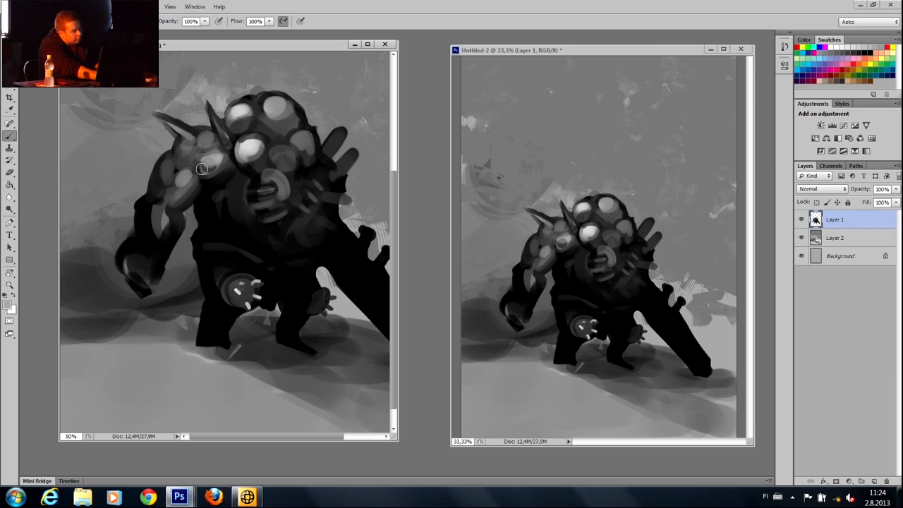
# Repaint the left forearm with a light grey inner strip and a dark mass reaching down to the hand.
pyautogui.moveTo(171, 219); pyautogui.dragTo(153, 249)
pyautogui.keyDown('alt'); pyautogui.click(165, 205); pyautogui.keyUp('alt')
pyautogui.moveTo(153, 210)
pyautogui.mouseDown()
pyautogui.moveTo(146, 247)
pyautogui.moveTo(137, 248)
pyautogui.moveTo(140, 289)
pyautogui.moveTo(168, 252)
pyautogui.moveTo(173, 295)
pyautogui.moveTo(155, 299)
pyautogui.moveTo(169, 292)
pyautogui.moveTo(164, 299)
pyautogui.mouseUp()
pyautogui.keyDown('alt'); pyautogui.click(138, 240); pyautogui.keyUp('alt')
# Erase the old claw outline and paint a dark closed fist at the end of the left arm.
pyautogui.press('e')
pyautogui.moveTo(117, 266)
pyautogui.mouseDown()
pyautogui.moveTo(121, 241)
pyautogui.moveTo(159, 284)
pyautogui.moveTo(146, 303)
pyautogui.moveTo(153, 292)
pyautogui.mouseUp()
pyautogui.press('b')
pyautogui.keyDown('alt'); pyautogui.click(167, 240); pyautogui.keyUp('alt')
pyautogui.moveTo(163, 250)
pyautogui.mouseDown()
pyautogui.moveTo(161, 276)
pyautogui.moveTo(165, 270)
pyautogui.moveTo(146, 279)
pyautogui.mouseUp()
pyautogui.keyDown('alt'); pyautogui.click(170, 243); pyautogui.keyUp('alt')
pyautogui.keyDown('alt'); pyautogui.click(161, 262); pyautogui.keyUp('alt')
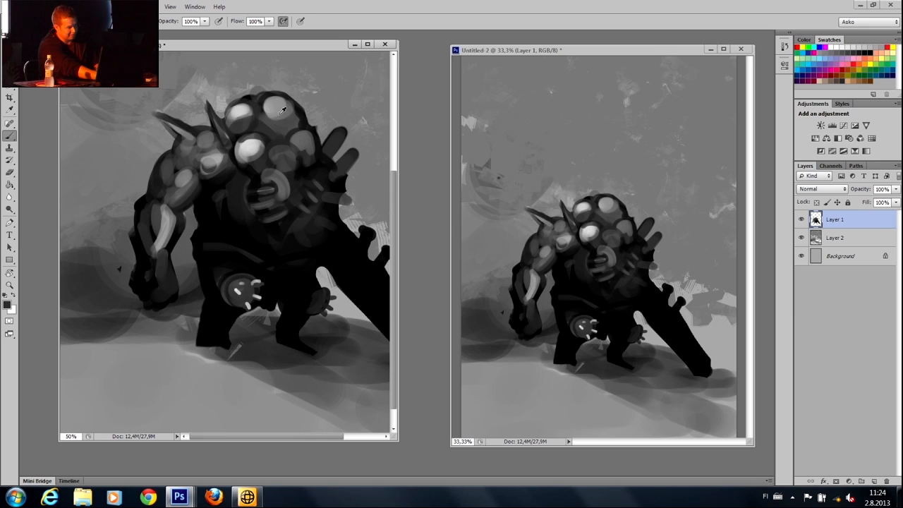
# Blend lighter grey around the upper-right dome of the figure's head.
pyautogui.moveTo(273, 107); pyautogui.dragTo(261, 100)
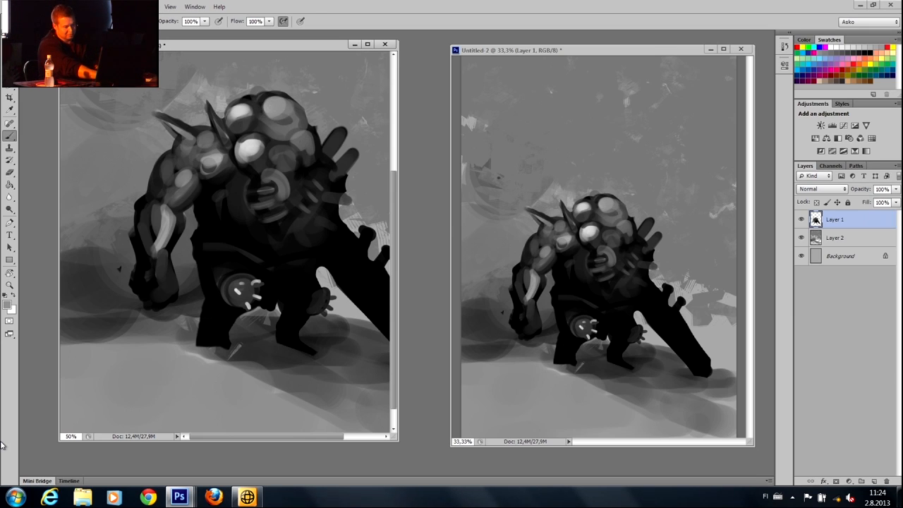
# Undo the last brush stroke and shade the creature's forehead and upper chest with sampled dark greys.
pyautogui.hotkey('ctrl', 'z')
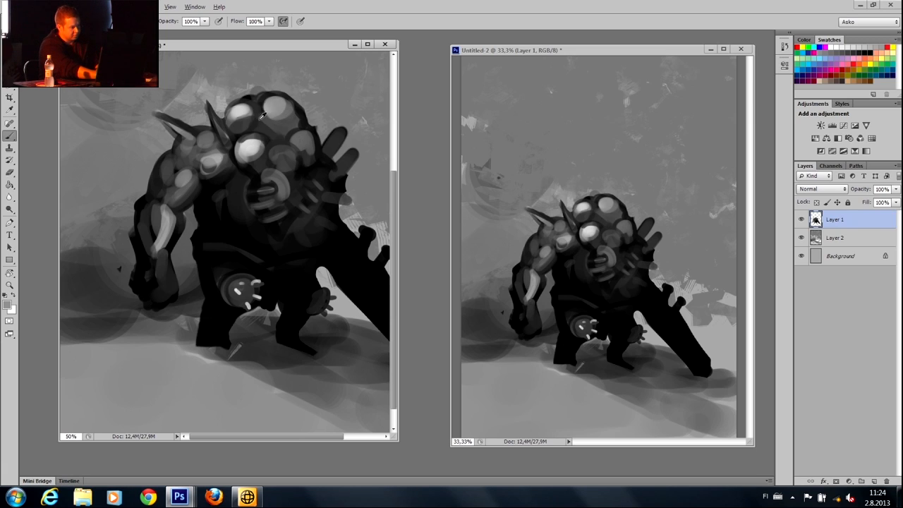
pyautogui.keyDown('alt'); pyautogui.click(263, 94); pyautogui.keyUp('alt')
pyautogui.moveTo(259, 113)
pyautogui.mouseDown()
pyautogui.moveTo(280, 96)
pyautogui.moveTo(271, 139)
pyautogui.moveTo(289, 111)
pyautogui.moveTo(294, 123)
pyautogui.moveTo(294, 107)
pyautogui.moveTo(289, 140)
pyautogui.mouseUp()
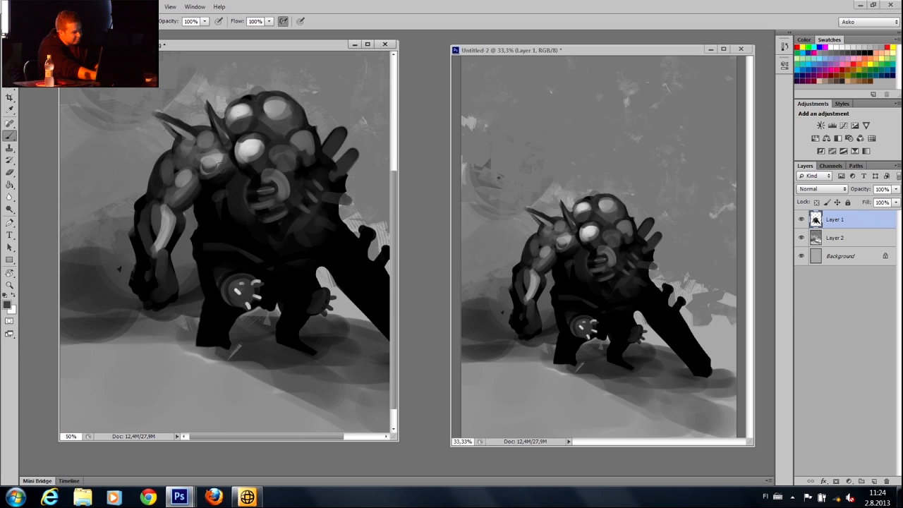
pyautogui.moveTo(232, 174)
pyautogui.mouseDown()
pyautogui.moveTo(245, 180)
pyautogui.moveTo(216, 191)
pyautogui.moveTo(238, 195)
pyautogui.moveTo(231, 198)
pyautogui.mouseUp()
pyautogui.keyDown('alt'); pyautogui.click(239, 170); pyautogui.keyUp('alt')
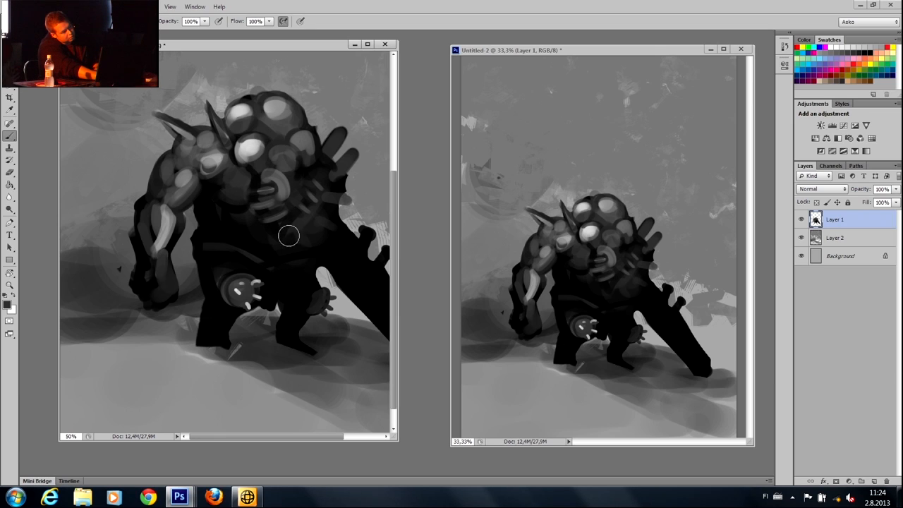
# Paint a rounded belly below the creature's mouth, building it up from dark to lighter sampled greys.
pyautogui.moveTo(271, 254)
pyautogui.mouseDown()
pyautogui.moveTo(295, 237)
pyautogui.moveTo(273, 255)
pyautogui.moveTo(233, 222)
pyautogui.moveTo(273, 242)
pyautogui.moveTo(239, 222)
pyautogui.moveTo(261, 230)
pyautogui.moveTo(221, 208)
pyautogui.moveTo(242, 222)
pyautogui.moveTo(220, 228)
pyautogui.mouseUp()
pyautogui.keyDown('alt'); pyautogui.click(243, 221); pyautogui.keyUp('alt')
pyautogui.keyDown('alt'); pyautogui.click(270, 246); pyautogui.keyUp('alt')
pyautogui.keyDown('alt'); pyautogui.click(322, 213); pyautogui.keyUp('alt')
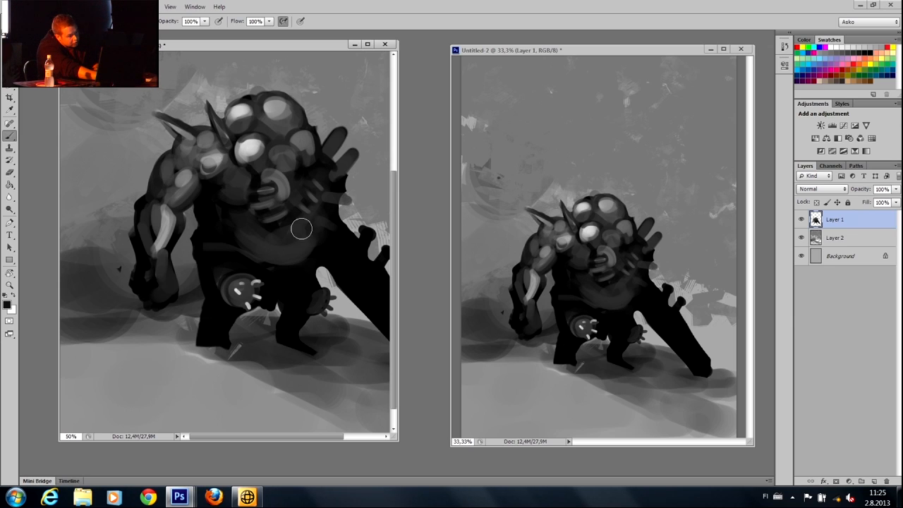
pyautogui.moveTo(311, 245)
pyautogui.mouseDown()
pyautogui.moveTo(257, 256)
pyautogui.moveTo(312, 232)
pyautogui.moveTo(318, 238)
pyautogui.moveTo(288, 254)
pyautogui.moveTo(311, 252)
pyautogui.moveTo(244, 241)
pyautogui.moveTo(282, 262)
pyautogui.moveTo(228, 228)
pyautogui.moveTo(258, 260)
pyautogui.moveTo(244, 237)
pyautogui.moveTo(300, 242)
pyautogui.moveTo(314, 234)
pyautogui.moveTo(248, 244)
pyautogui.moveTo(309, 237)
pyautogui.moveTo(235, 235)
pyautogui.moveTo(270, 257)
pyautogui.moveTo(229, 217)
pyautogui.moveTo(263, 256)
pyautogui.moveTo(238, 230)
pyautogui.moveTo(293, 243)
pyautogui.moveTo(302, 234)
pyautogui.moveTo(258, 236)
pyautogui.moveTo(300, 235)
pyautogui.moveTo(284, 256)
pyautogui.moveTo(262, 239)
pyautogui.moveTo(306, 237)
pyautogui.moveTo(288, 232)
pyautogui.moveTo(302, 228)
pyautogui.moveTo(234, 227)
pyautogui.moveTo(245, 231)
pyautogui.moveTo(224, 234)
pyautogui.mouseUp()
pyautogui.keyDown('alt'); pyautogui.click(248, 143); pyautogui.keyUp('alt')
pyautogui.keyDown('alt'); pyautogui.click(297, 239); pyautogui.keyUp('alt')
pyautogui.keyDown('alt'); pyautogui.click(296, 232); pyautogui.keyUp('alt')
pyautogui.keyDown('alt'); pyautogui.click(224, 216); pyautogui.keyUp('alt')
# Darken the spiked ornaments at the hips and knee, and extend the near foot in black.
pyautogui.moveTo(233, 274)
pyautogui.mouseDown()
pyautogui.moveTo(241, 296)
pyautogui.moveTo(234, 285)
pyautogui.mouseUp()
pyautogui.moveTo(322, 295)
pyautogui.mouseDown()
pyautogui.moveTo(312, 304)
pyautogui.moveTo(317, 298)
pyautogui.mouseUp()
pyautogui.moveTo(248, 297)
pyautogui.mouseDown()
pyautogui.moveTo(219, 328)
pyautogui.moveTo(216, 319)
pyautogui.moveTo(232, 307)
pyautogui.moveTo(215, 304)
pyautogui.moveTo(231, 319)
pyautogui.moveTo(200, 351)
pyautogui.moveTo(228, 351)
pyautogui.moveTo(217, 346)
pyautogui.moveTo(227, 343)
pyautogui.moveTo(236, 362)
pyautogui.moveTo(196, 351)
pyautogui.moveTo(215, 367)
pyautogui.moveTo(202, 351)
pyautogui.moveTo(225, 353)
pyautogui.mouseUp()
pyautogui.keyDown('alt'); pyautogui.click(234, 286); pyautogui.keyUp('alt')
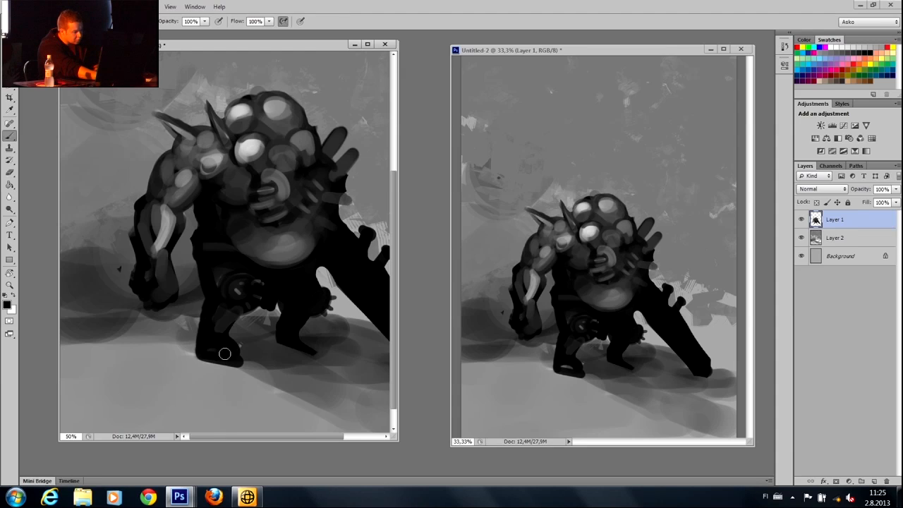
# Trim the near foot's outline with the eraser, and paint a rounded dark grey form on the foot and lower leg.
pyautogui.press('e')
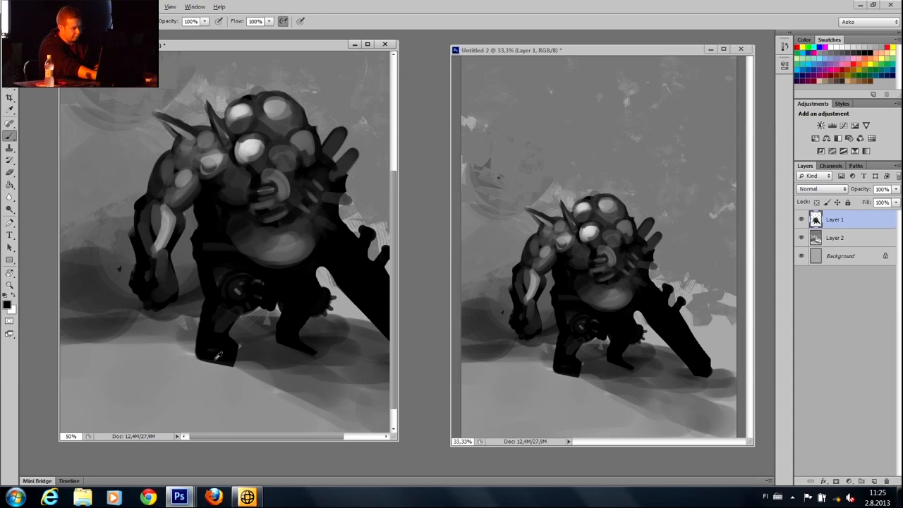
pyautogui.hotkey('alt', 'e')
pyautogui.press('Escape')
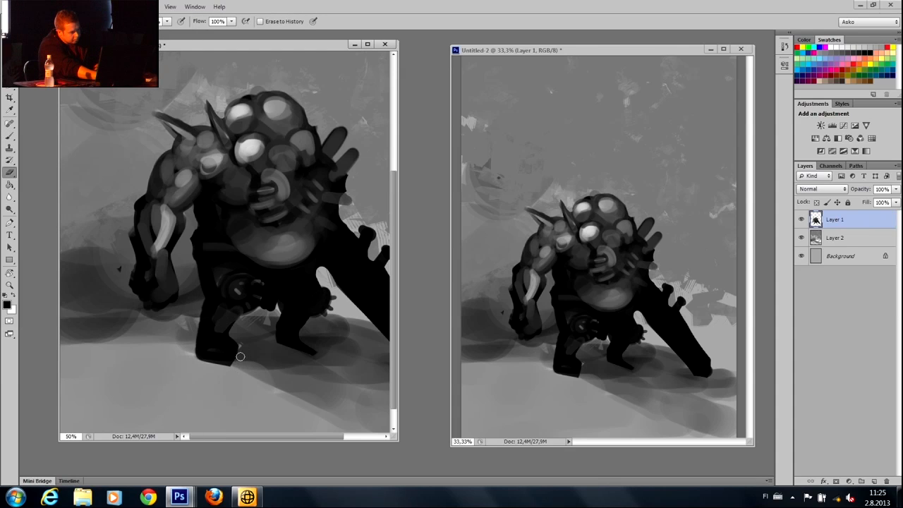
pyautogui.press('b')
pyautogui.keyDown('alt'); pyautogui.click(274, 240); pyautogui.keyUp('alt')
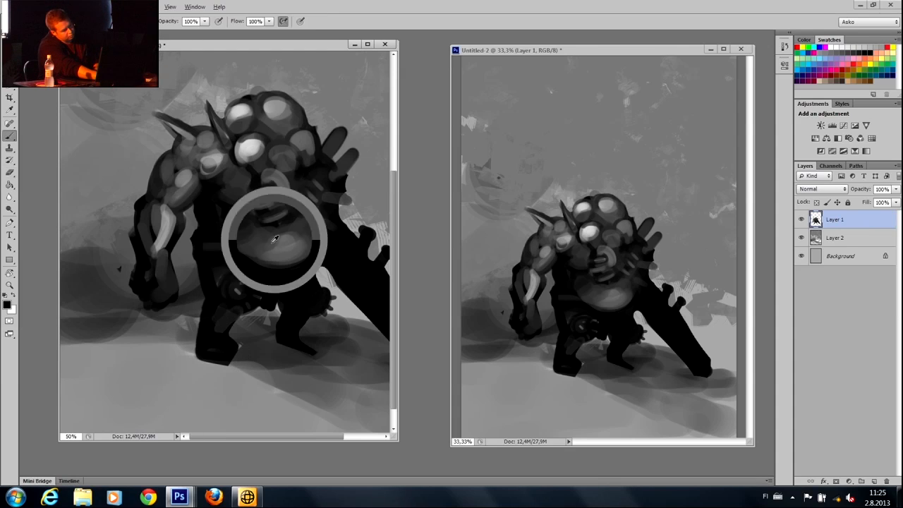
pyautogui.keyDown('alt'); pyautogui.click(213, 343); pyautogui.keyUp('alt')
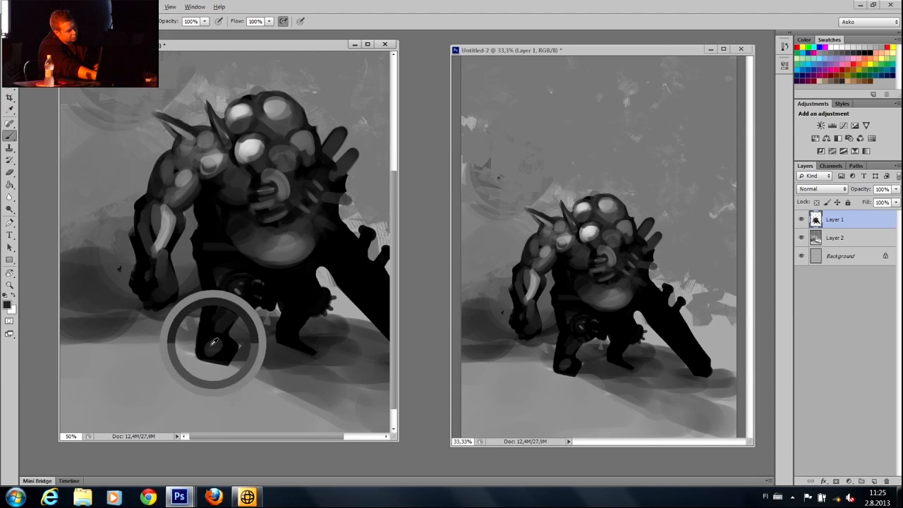
pyautogui.moveTo(211, 347)
pyautogui.mouseDown()
pyautogui.moveTo(218, 300)
pyautogui.moveTo(213, 320)
pyautogui.mouseUp()
pyautogui.press('[')
pyautogui.press('[')
pyautogui.keyDown('alt'); pyautogui.click(218, 301); pyautogui.keyUp('alt')
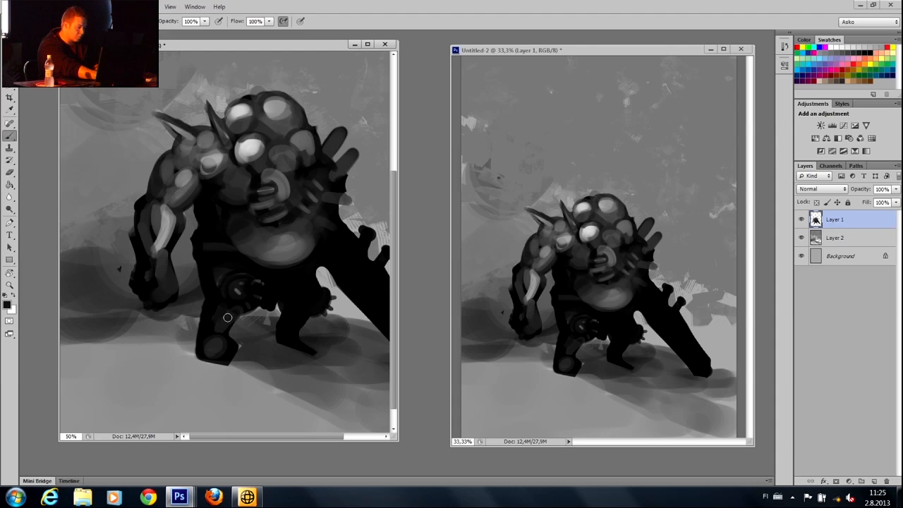
# Shade the near thigh and hip with dark greys sampled from the body.
pyautogui.keyDown('alt'); pyautogui.click(213, 281); pyautogui.keyUp('alt')
pyautogui.keyDown('alt'); pyautogui.click(257, 243); pyautogui.keyUp('alt')
pyautogui.moveTo(218, 272)
pyautogui.mouseDown()
pyautogui.moveTo(209, 258)
pyautogui.moveTo(226, 256)
pyautogui.mouseUp()
pyautogui.keyDown('alt'); pyautogui.click(213, 282); pyautogui.keyUp('alt')
pyautogui.keyDown('alt'); pyautogui.click(216, 267); pyautogui.keyUp('alt')
# Shade the far leg in dark grey and extend its foot in black, cleaning the outline with the eraser.
pyautogui.keyDown('alt'); pyautogui.click(308, 245); pyautogui.keyUp('alt')
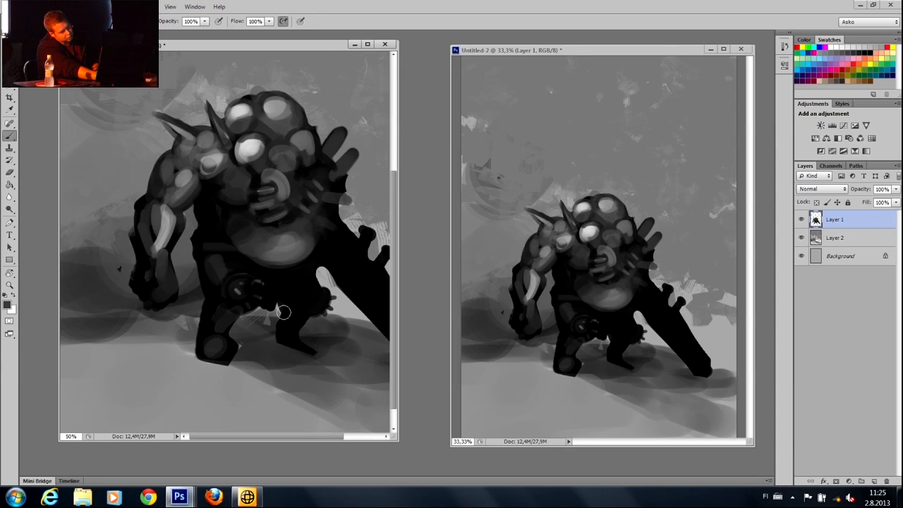
pyautogui.moveTo(282, 300); pyautogui.dragTo(282, 321)
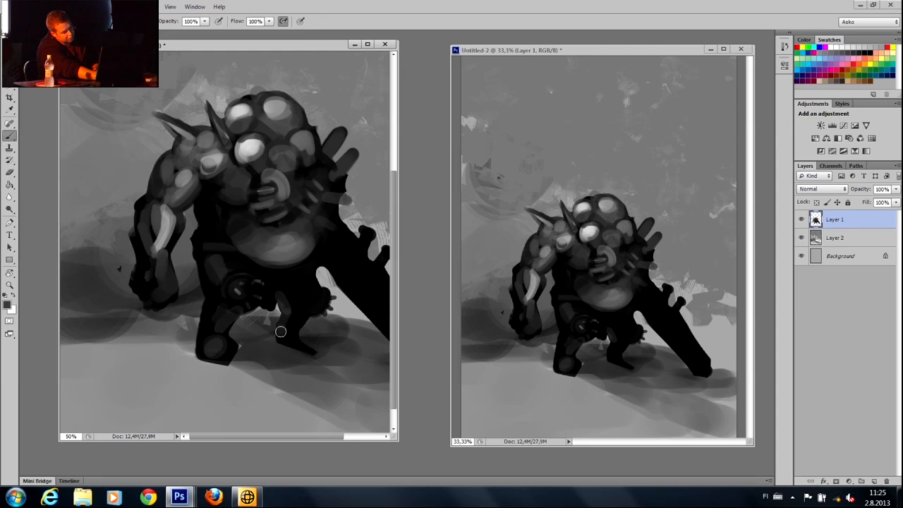
pyautogui.keyDown('alt'); pyautogui.click(297, 339); pyautogui.keyUp('alt')
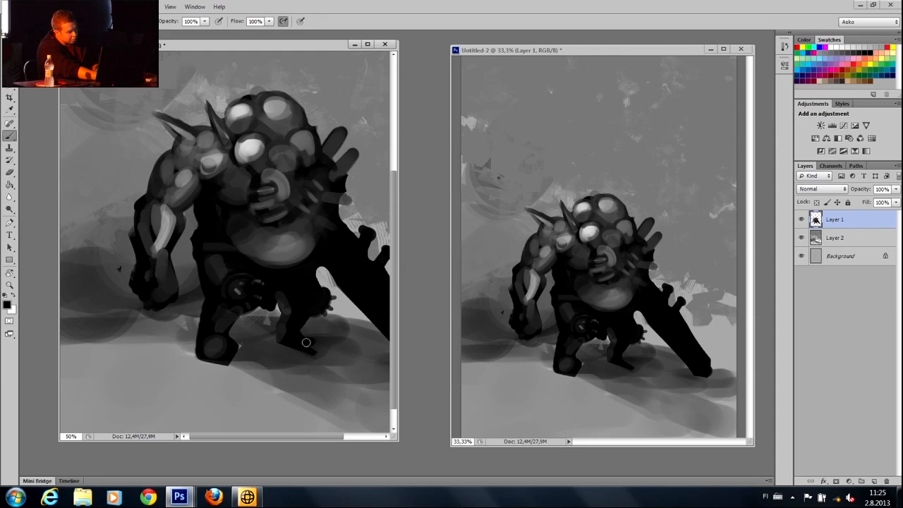
pyautogui.press('e')
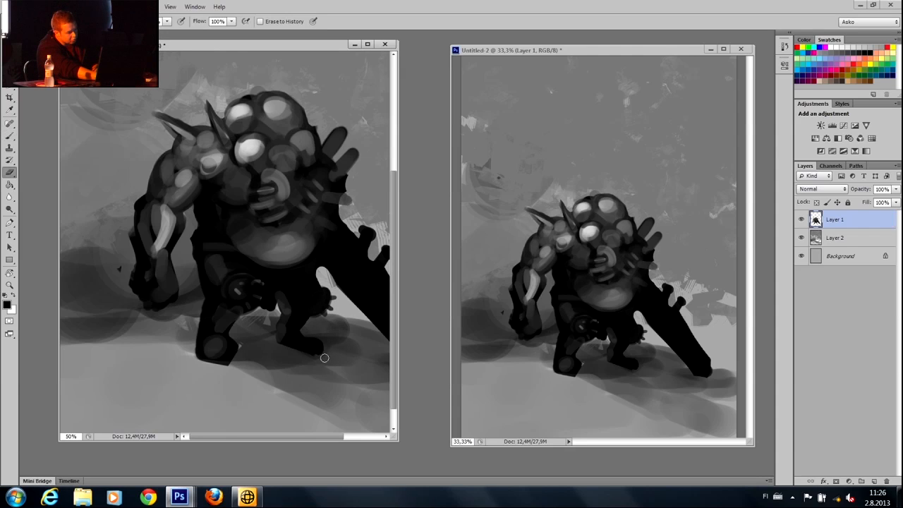
pyautogui.press('b')
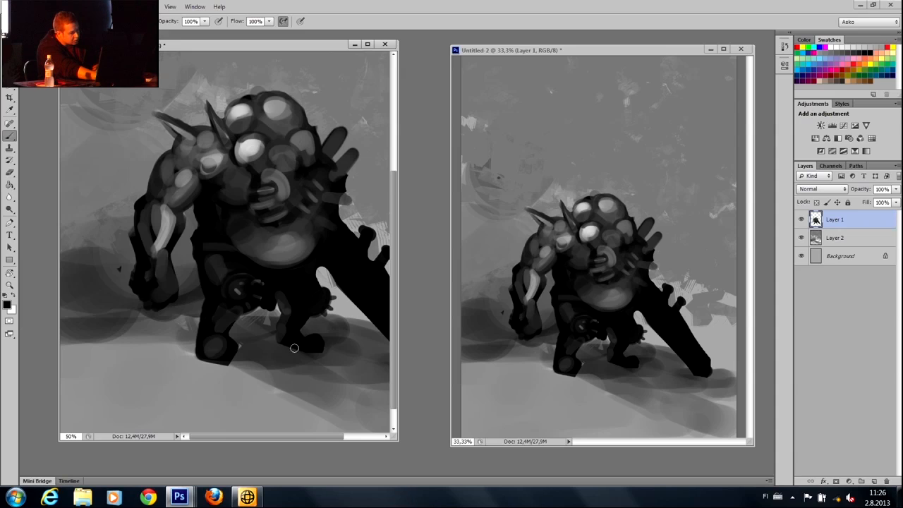
pyautogui.press('e')
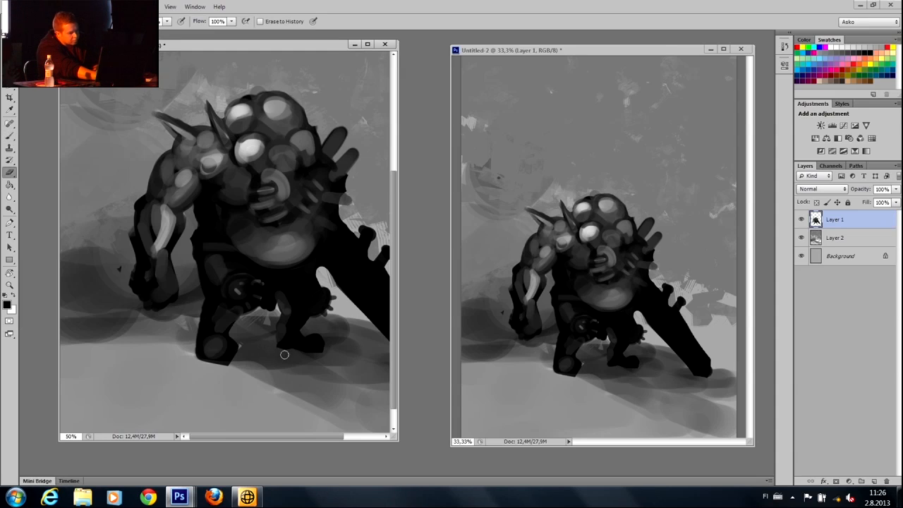
# Widen and reshape the end of the creature's club in black, trimming its outline with the eraser.
pyautogui.press('b')
pyautogui.moveTo(302, 237); pyautogui.dragTo(182, 207)
pyautogui.keyDown('alt'); pyautogui.click(262, 191); pyautogui.keyUp('alt')
pyautogui.moveTo(306, 253)
pyautogui.mouseDown()
pyautogui.moveTo(352, 313)
pyautogui.moveTo(293, 244)
pyautogui.moveTo(360, 308)
pyautogui.moveTo(309, 257)
pyautogui.moveTo(357, 305)
pyautogui.moveTo(347, 293)
pyautogui.moveTo(340, 339)
pyautogui.moveTo(354, 309)
pyautogui.moveTo(366, 322)
pyautogui.moveTo(359, 336)
pyautogui.moveTo(374, 326)
pyautogui.moveTo(338, 363)
pyautogui.moveTo(349, 338)
pyautogui.moveTo(322, 328)
pyautogui.mouseUp()
pyautogui.press('e')
# Paint a row of black spikes along the club's upper edge and sharpen them with the eraser.
pyautogui.press('b')
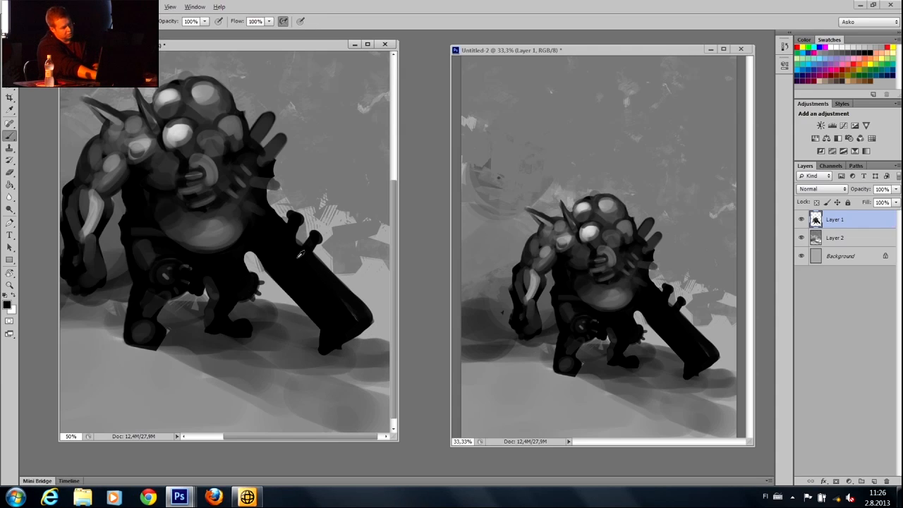
pyautogui.moveTo(313, 257)
pyautogui.mouseDown()
pyautogui.moveTo(342, 269)
pyautogui.moveTo(336, 283)
pyautogui.moveTo(356, 286)
pyautogui.moveTo(369, 316)
pyautogui.mouseUp()
pyautogui.press('e')
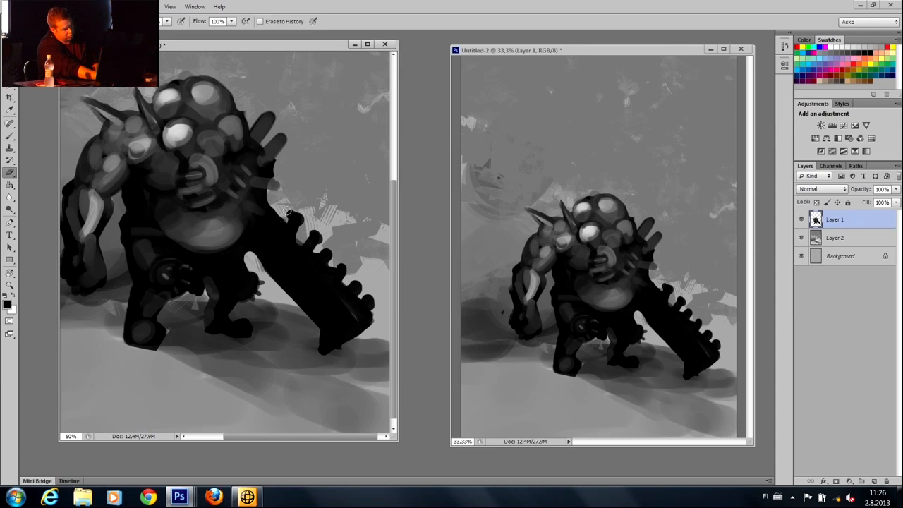
pyautogui.press('b')
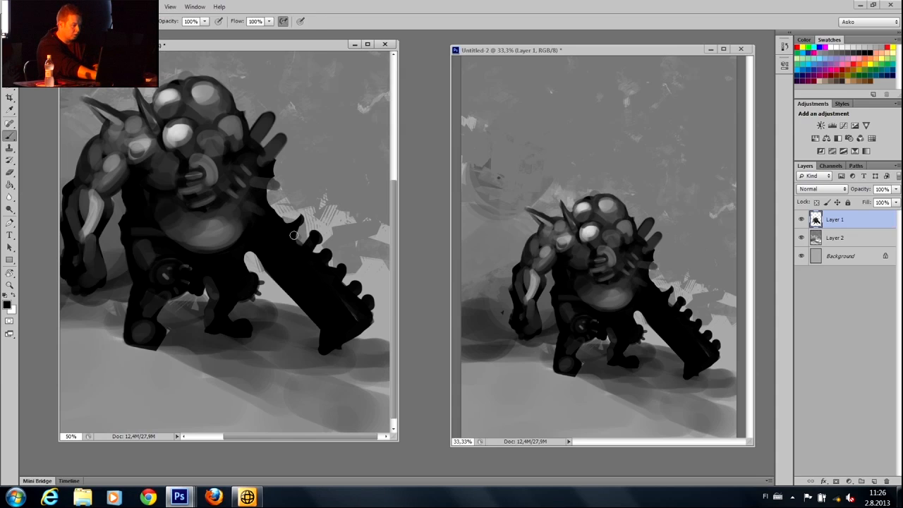
pyautogui.press('e')
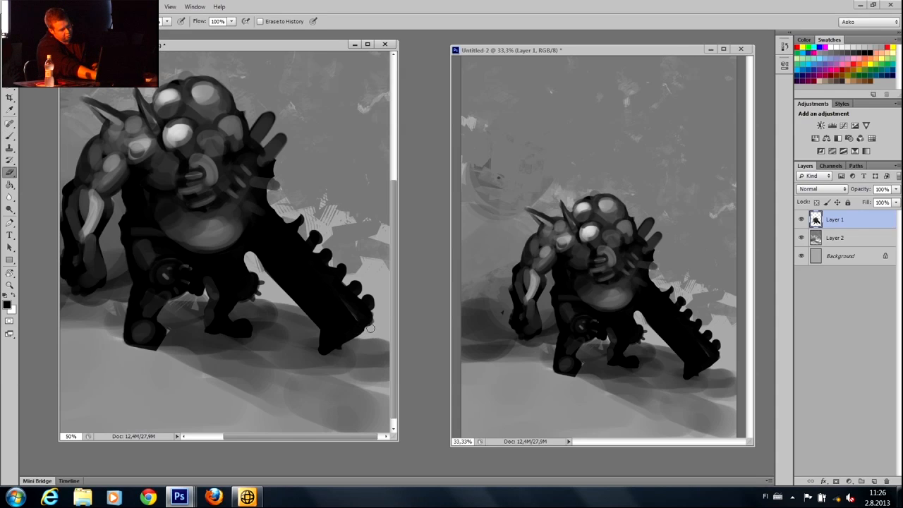
# Add jagged black spikes along the club's lower edge and trim them and the tip with the eraser.
pyautogui.press('b')
pyautogui.moveTo(312, 324); pyautogui.dragTo(296, 300)
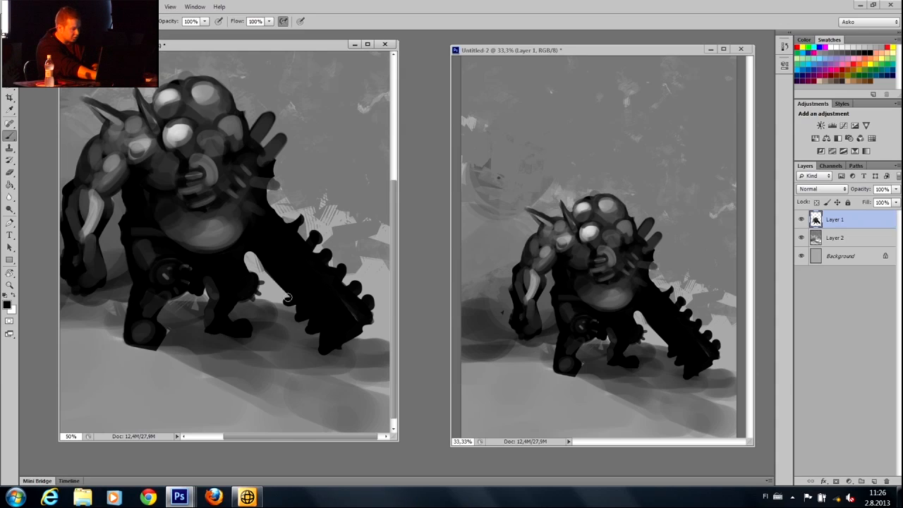
pyautogui.click(277, 289)
pyautogui.press('e')
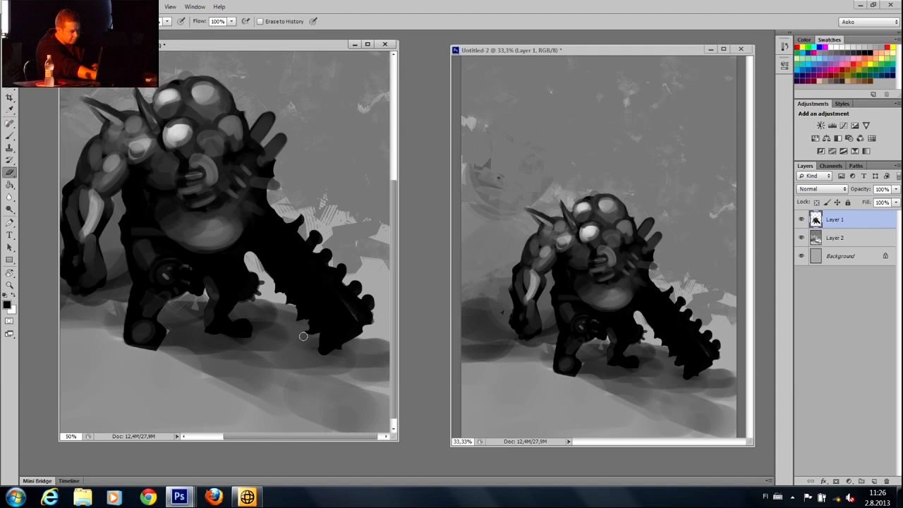
pyautogui.press('b')
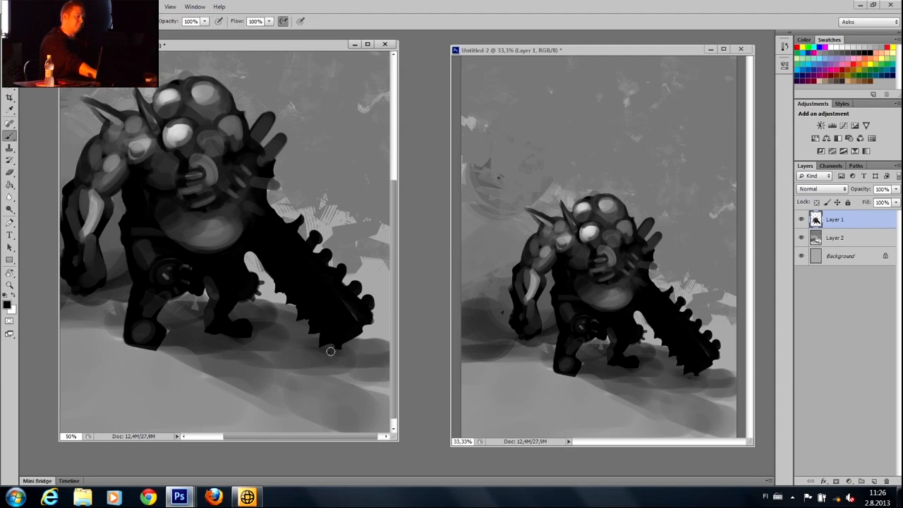
# Paint brighter highlights on the creature's eyes and add lighter eyes at the side of the face.
pyautogui.moveTo(192, 129)
pyautogui.mouseDown()
pyautogui.moveTo(238, 145)
pyautogui.moveTo(167, 127)
pyautogui.moveTo(237, 127)
pyautogui.moveTo(208, 140)
pyautogui.mouseUp()
pyautogui.keyDown('alt'); pyautogui.click(176, 133); pyautogui.keyUp('alt')
pyautogui.moveTo(203, 92); pyautogui.dragTo(198, 88)
pyautogui.moveTo(187, 161); pyautogui.dragTo(231, 186)
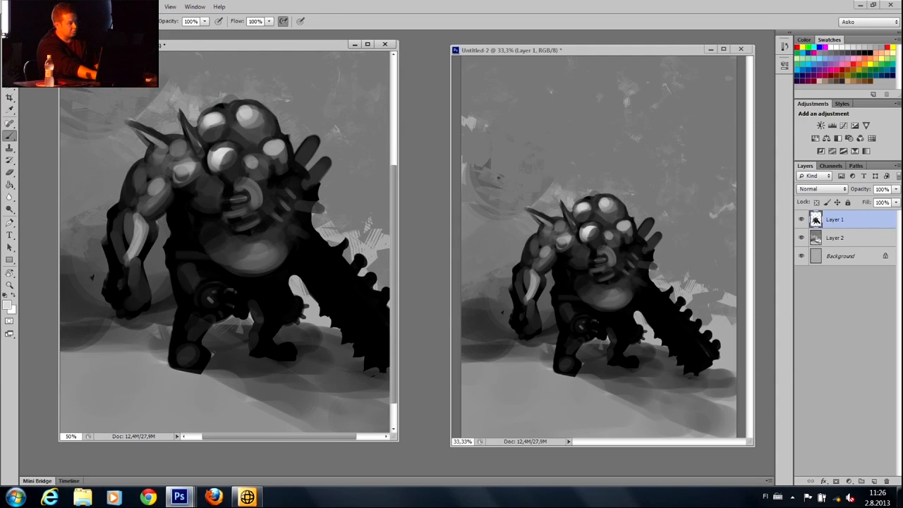
# Flip the whole canvas horizontally.
pyautogui.click(62, 7)
pyautogui.moveTo(105, 7)
pyautogui.moveTo(62, 6)
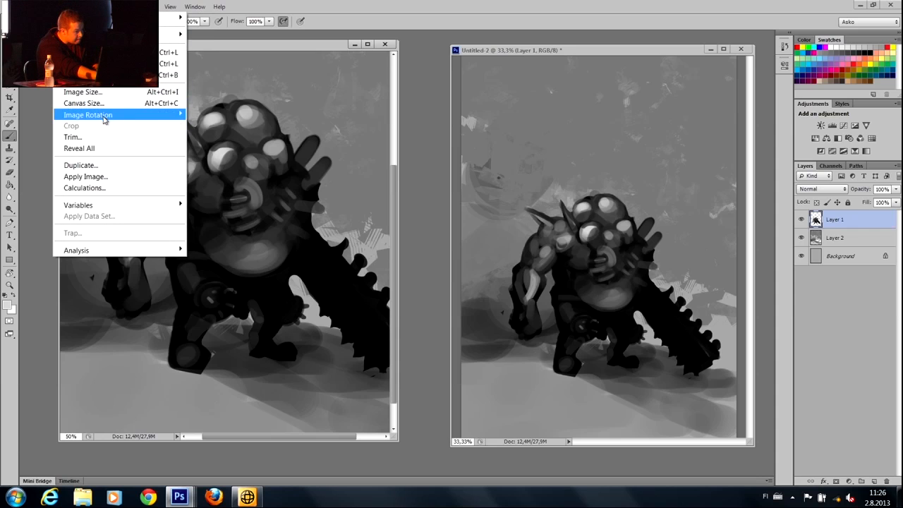
pyautogui.moveTo(104, 120)
pyautogui.click(215, 161)
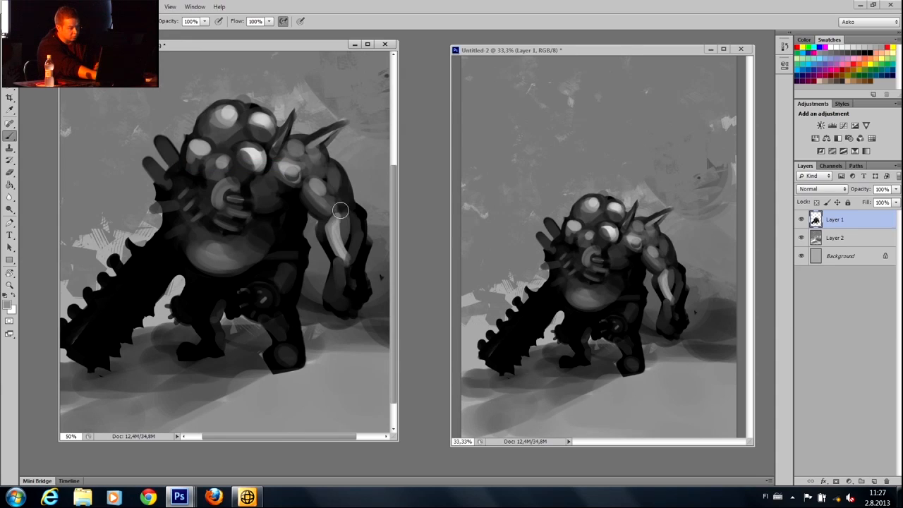
# Darken the belly with sampled black and dark grey strokes.
pyautogui.keyDown('alt'); pyautogui.click(293, 222); pyautogui.keyUp('alt')
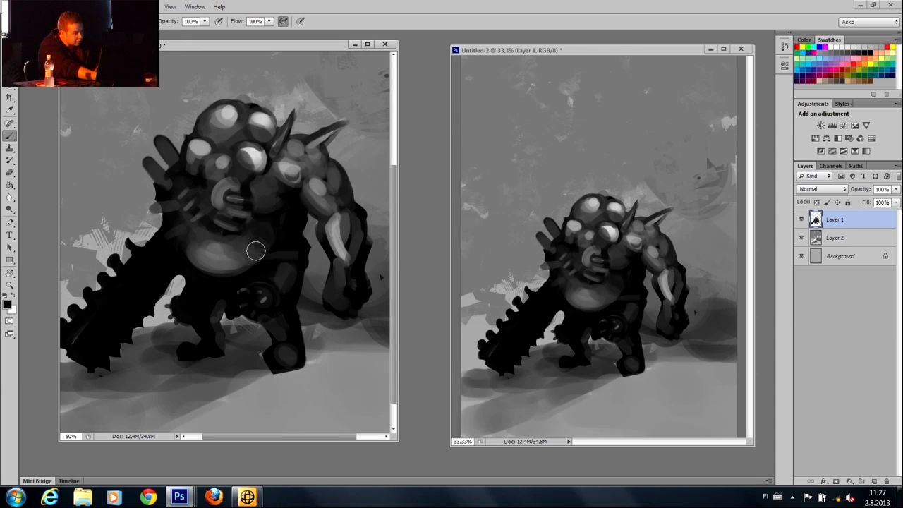
pyautogui.moveTo(252, 247)
pyautogui.mouseDown()
pyautogui.moveTo(233, 261)
pyautogui.moveTo(147, 267)
pyautogui.mouseUp()
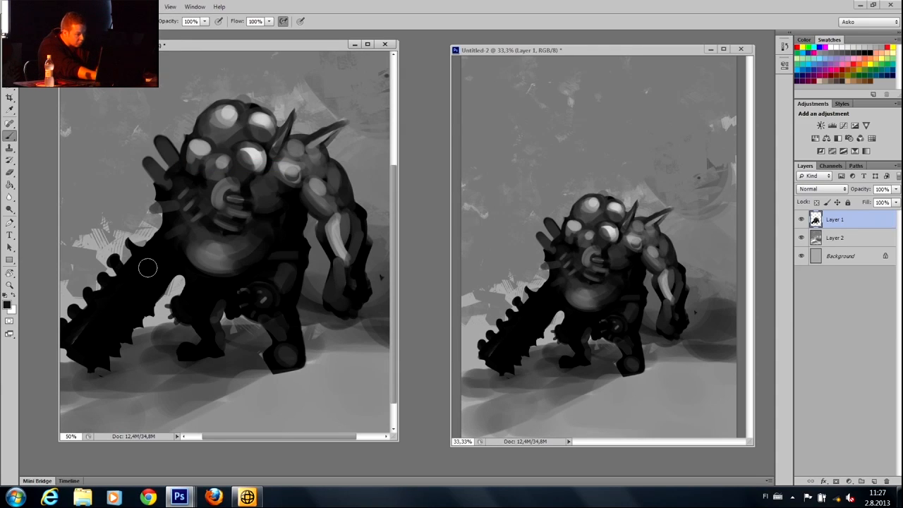
pyautogui.moveTo(237, 263)
pyautogui.mouseDown()
pyautogui.moveTo(196, 257)
pyautogui.moveTo(189, 243)
pyautogui.moveTo(200, 255)
pyautogui.moveTo(197, 247)
pyautogui.moveTo(235, 258)
pyautogui.moveTo(197, 251)
pyautogui.moveTo(205, 263)
pyautogui.moveTo(220, 258)
pyautogui.moveTo(201, 266)
pyautogui.moveTo(222, 252)
pyautogui.moveTo(190, 237)
pyautogui.moveTo(213, 248)
pyautogui.mouseUp()
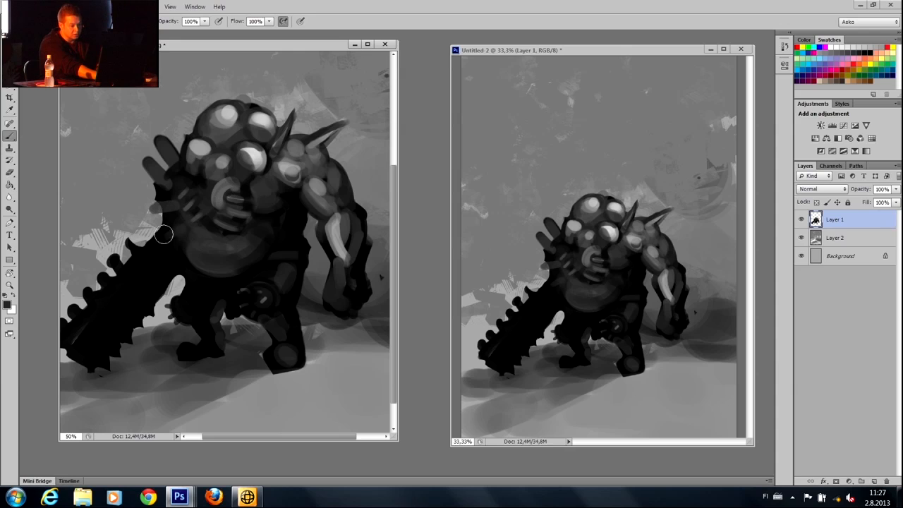
# Repaint the hanging arm with a lighter elbow, and replace the bright forearm streak with darker muscle shading.
pyautogui.keyDown('alt'); pyautogui.click(339, 218); pyautogui.keyUp('alt')
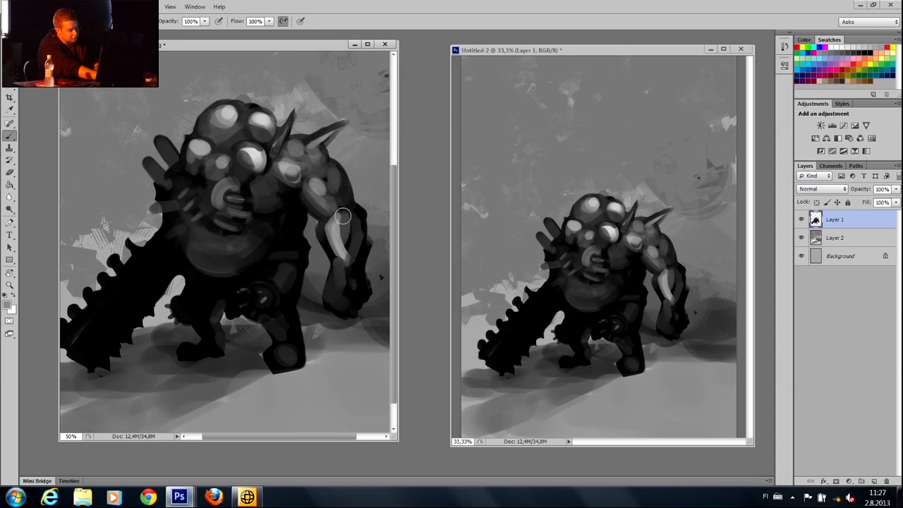
pyautogui.moveTo(350, 214)
pyautogui.mouseDown()
pyautogui.moveTo(357, 224)
pyautogui.moveTo(345, 210)
pyautogui.moveTo(329, 239)
pyautogui.moveTo(346, 275)
pyautogui.mouseUp()
pyautogui.moveTo(336, 256)
pyautogui.mouseDown()
pyautogui.moveTo(302, 180)
pyautogui.moveTo(312, 199)
pyautogui.moveTo(309, 152)
pyautogui.mouseUp()
pyautogui.keyDown('alt'); pyautogui.click(328, 236); pyautogui.keyUp('alt')
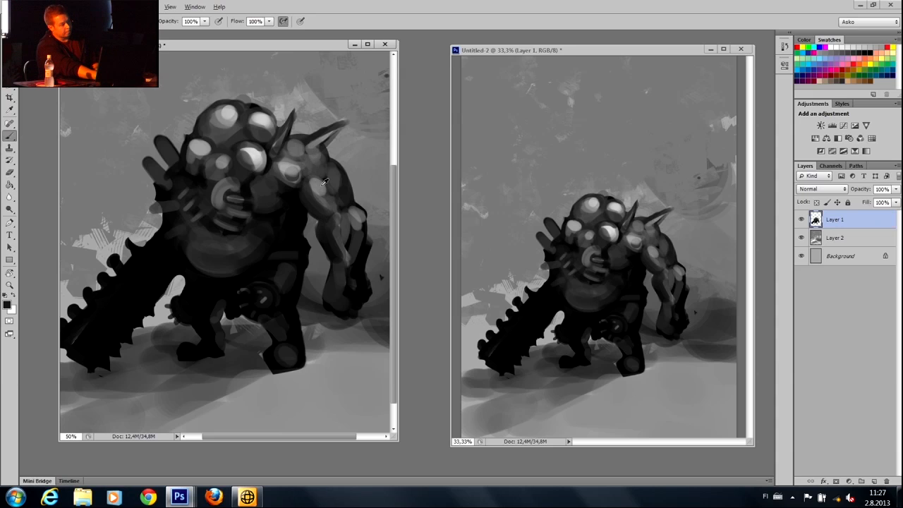
# Brighten the upper arm, shoulder and pointed horn highlights with the Dodge tool.
pyautogui.click(10, 208)
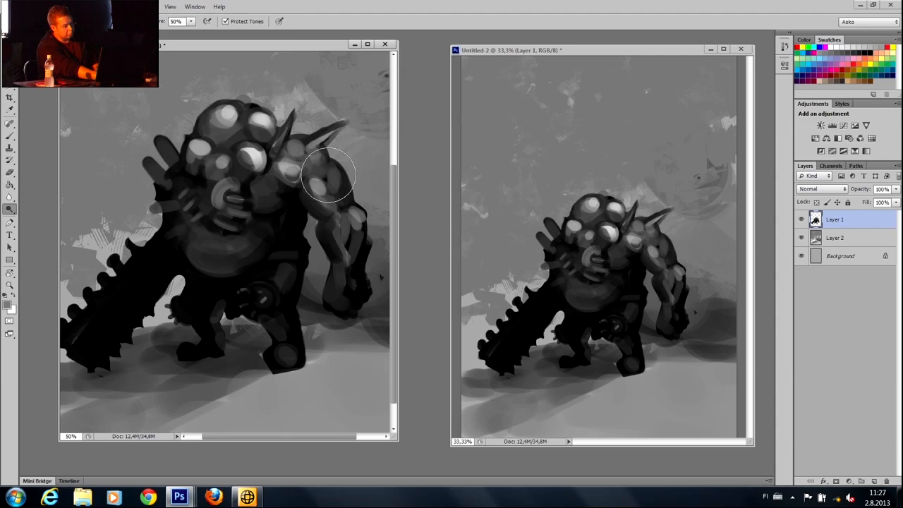
pyautogui.moveTo(348, 184); pyautogui.dragTo(353, 220)
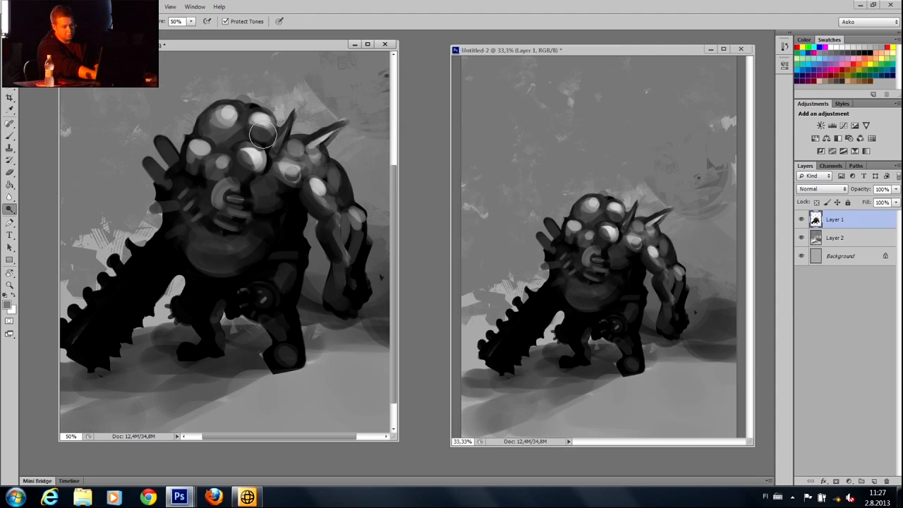
pyautogui.moveTo(320, 167)
pyautogui.mouseDown()
pyautogui.moveTo(334, 190)
pyautogui.moveTo(295, 147)
pyautogui.moveTo(311, 151)
pyautogui.moveTo(262, 163)
pyautogui.moveTo(299, 144)
pyautogui.moveTo(304, 168)
pyautogui.mouseUp()
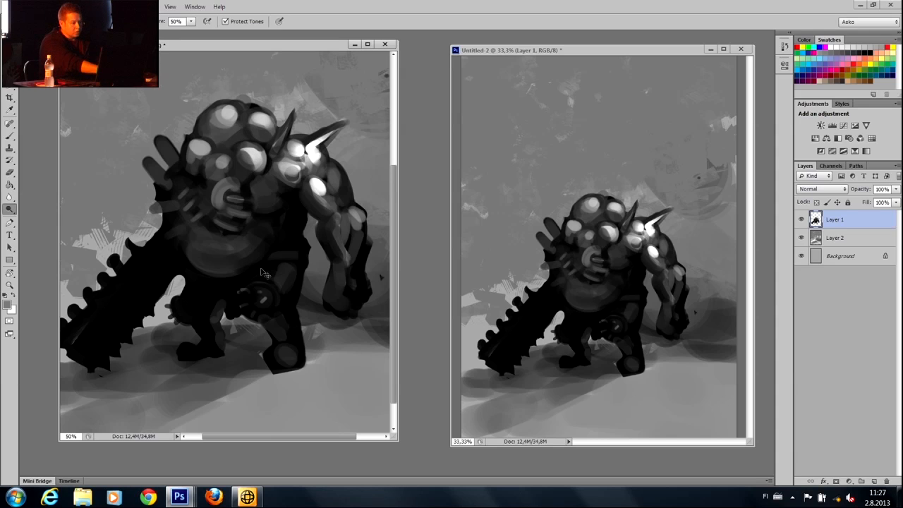
# Undo the last few dodge strokes on the shoulder.
pyautogui.hotkey('ctrl', 'alt', 'z')
pyautogui.hotkey('ctrl', 'alt', 'z')
pyautogui.hotkey('ctrl', 'alt', 'z')
pyautogui.hotkey('ctrl', 'alt', 'z')
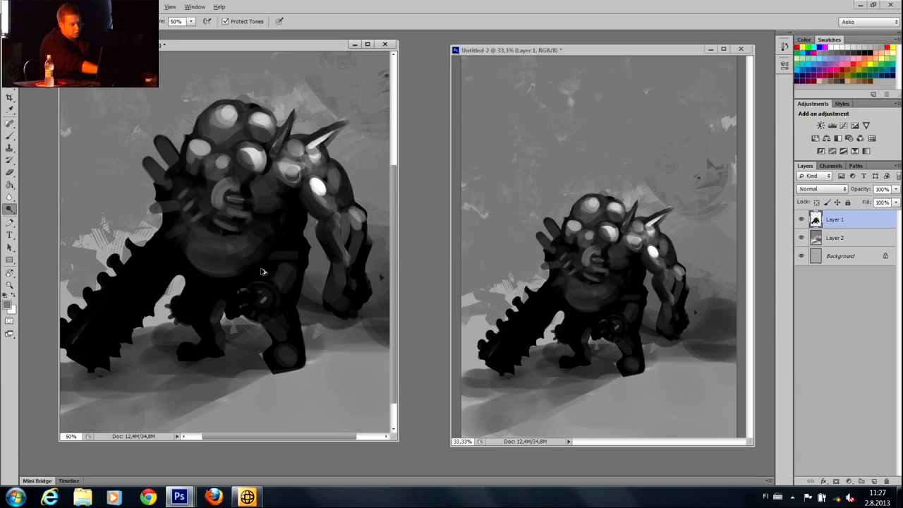
# Soften the bright highlight on the upper arm with greys sampled from the surrounding muscle.
pyautogui.press('b')
pyautogui.moveTo(330, 185)
pyautogui.mouseDown()
pyautogui.moveTo(343, 130)
pyautogui.moveTo(325, 179)
pyautogui.moveTo(342, 206)
pyautogui.mouseUp()
pyautogui.keyDown('alt'); pyautogui.click(321, 183); pyautogui.keyUp('alt')
pyautogui.keyDown('alt'); pyautogui.click(336, 192); pyautogui.keyUp('alt')
pyautogui.keyDown('alt'); pyautogui.click(332, 189); pyautogui.keyUp('alt')
# Carve the rounded finger-like shapes beside the head into sharp spikes by erasing their edges and sampling black.
pyautogui.press('e')
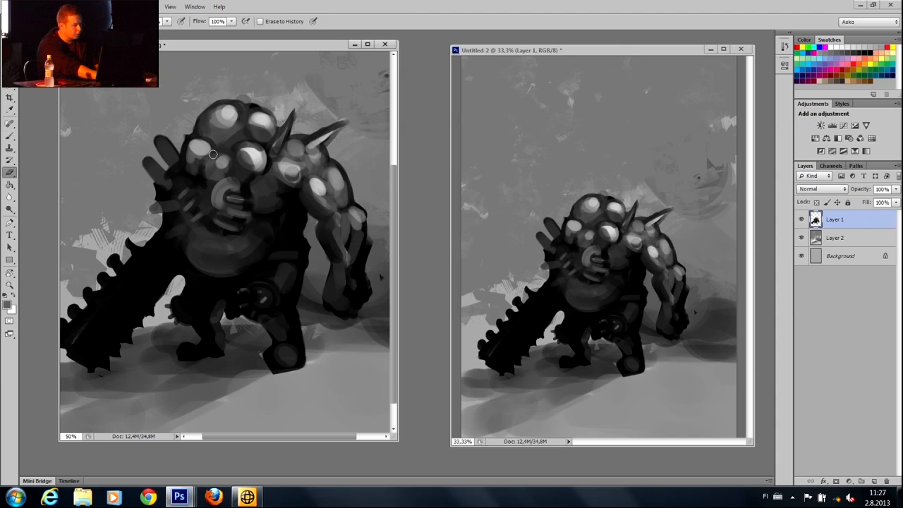
pyautogui.moveTo(180, 151); pyautogui.dragTo(158, 121)
pyautogui.press('b')
pyautogui.keyDown('alt'); pyautogui.click(186, 145); pyautogui.keyUp('alt')
pyautogui.press('e')
pyautogui.moveTo(156, 163); pyautogui.dragTo(157, 165)
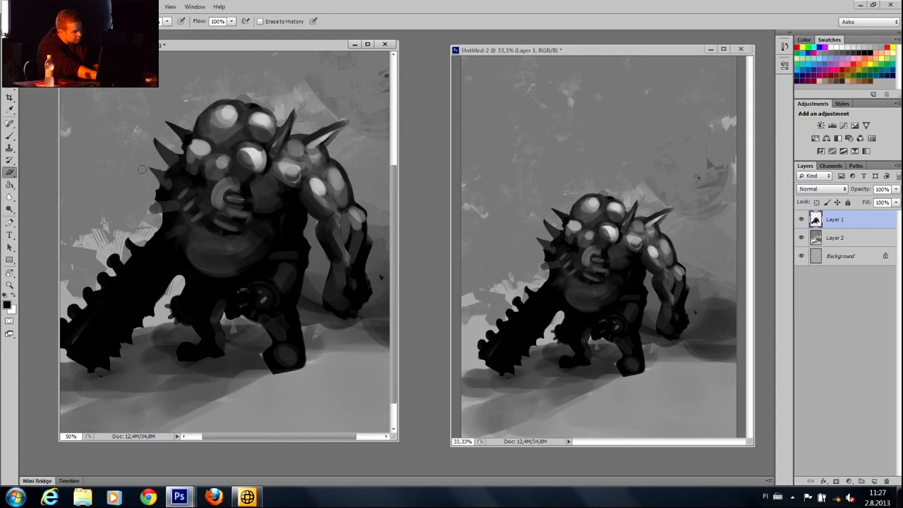
pyautogui.moveTo(157, 190); pyautogui.dragTo(156, 196)
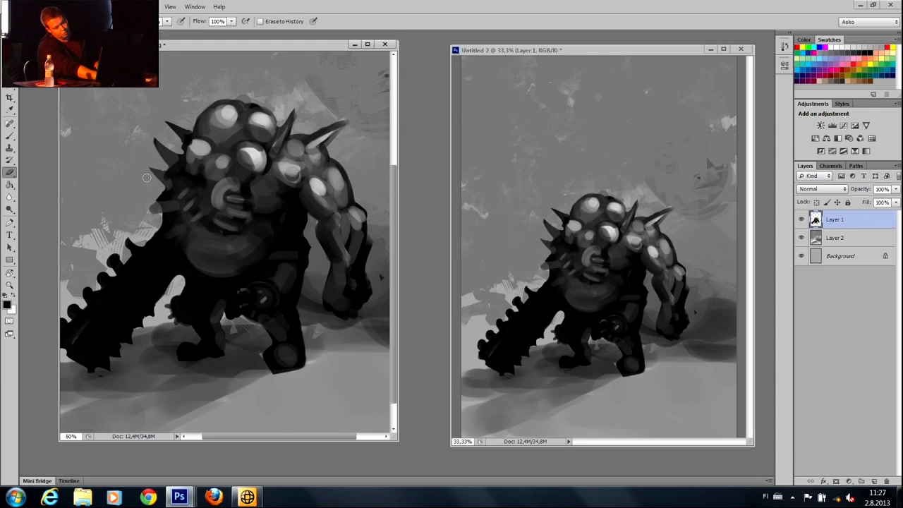
# Paint small dark pits and darker edges on the two upper head bulbs with sampled near-black.
pyautogui.press('z')
pyautogui.click(229, 118)
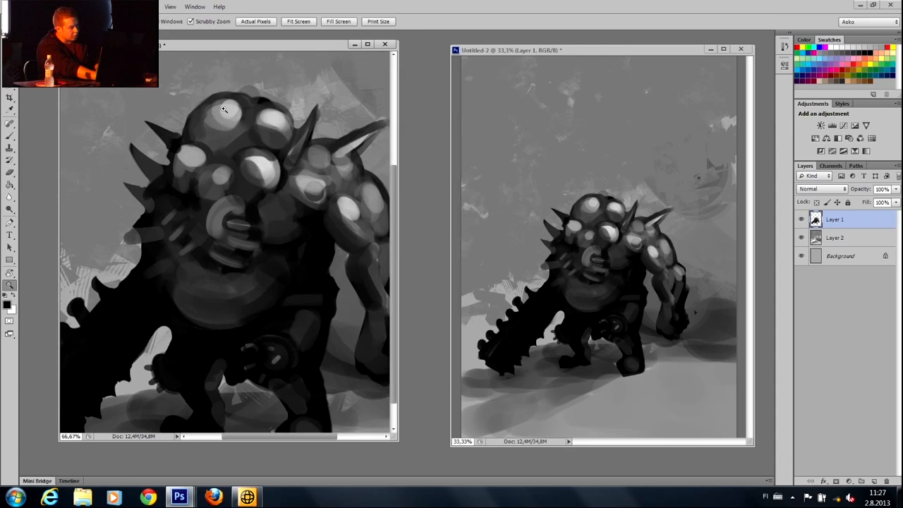
pyautogui.click(227, 117)
pyautogui.press('b')
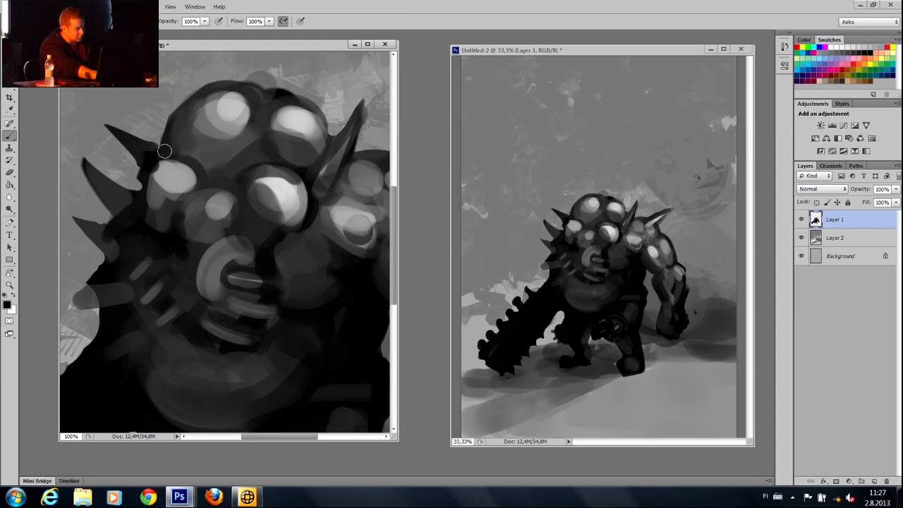
pyautogui.keyDown('alt'); pyautogui.click(280, 91); pyautogui.keyUp('alt')
pyautogui.moveTo(271, 106); pyautogui.dragTo(251, 91)
pyautogui.keyDown('alt'); pyautogui.click(264, 97); pyautogui.keyUp('alt')
pyautogui.moveTo(232, 130)
pyautogui.mouseDown()
pyautogui.moveTo(243, 135)
pyautogui.moveTo(224, 137)
pyautogui.moveTo(228, 130)
pyautogui.moveTo(196, 150)
pyautogui.moveTo(209, 136)
pyautogui.mouseUp()
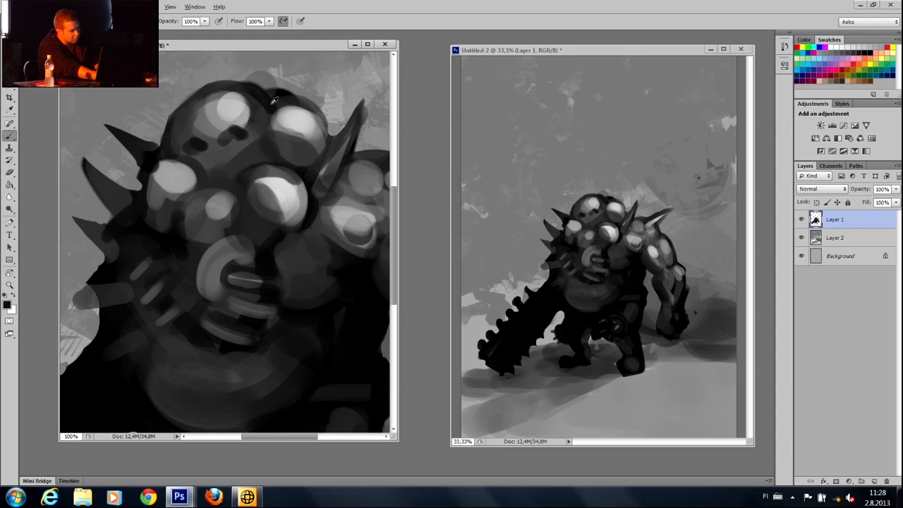
pyautogui.moveTo(263, 98)
pyautogui.mouseDown()
pyautogui.moveTo(306, 106)
pyautogui.moveTo(304, 122)
pyautogui.moveTo(321, 136)
pyautogui.mouseUp()
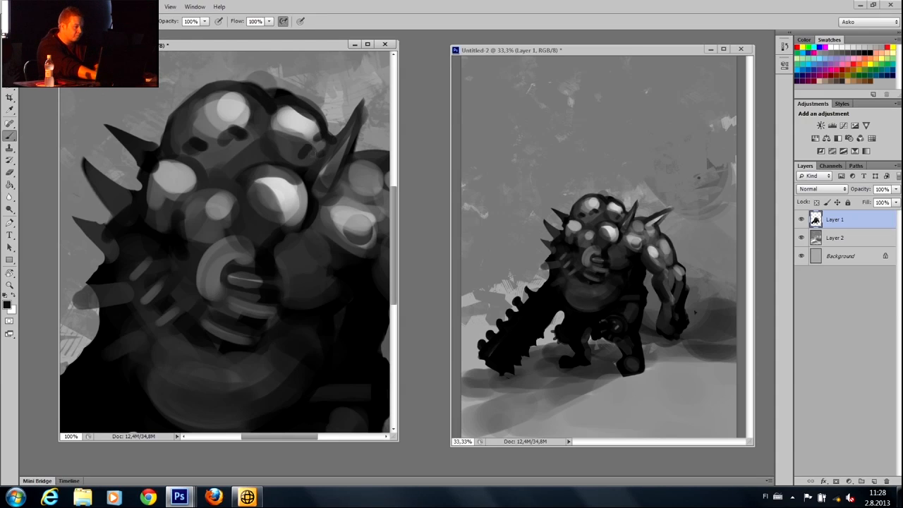
# Add dark spots and grey brow strokes around the small central bulb, and reshape the outer left bulb with dark shading.
pyautogui.moveTo(218, 175)
pyautogui.mouseDown()
pyautogui.moveTo(205, 167)
pyautogui.moveTo(225, 186)
pyautogui.moveTo(242, 175)
pyautogui.mouseUp()
pyautogui.moveTo(249, 162); pyautogui.dragTo(259, 158)
pyautogui.keyDown('alt'); pyautogui.click(243, 153); pyautogui.keyUp('alt')
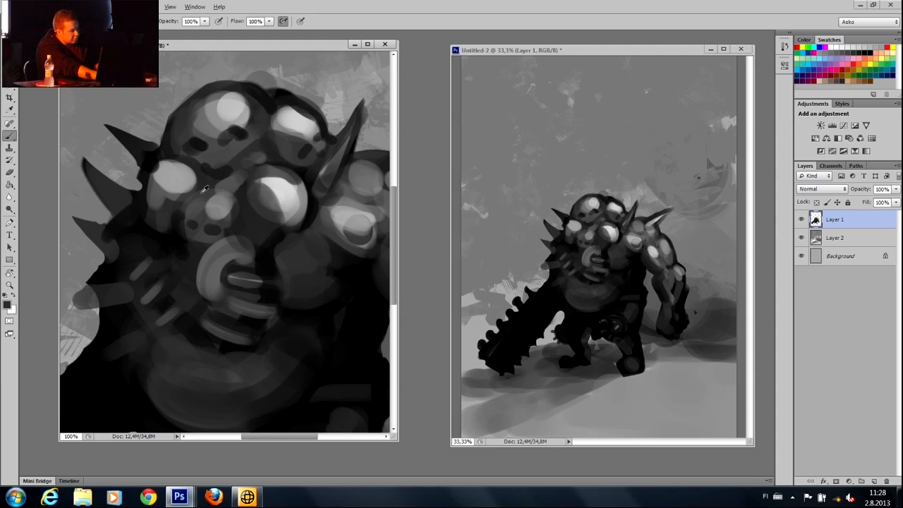
pyautogui.keyDown('alt'); pyautogui.click(157, 159); pyautogui.keyUp('alt')
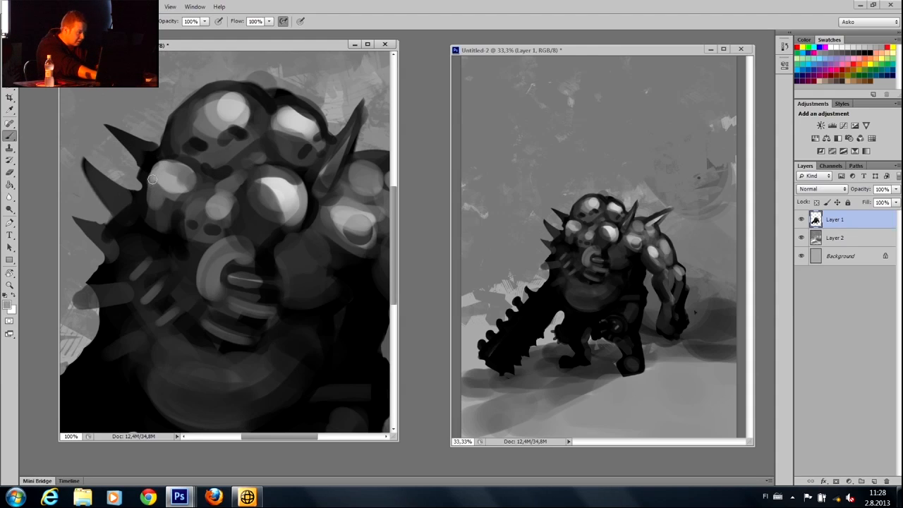
pyautogui.keyDown('alt'); pyautogui.click(145, 180); pyautogui.keyUp('alt')
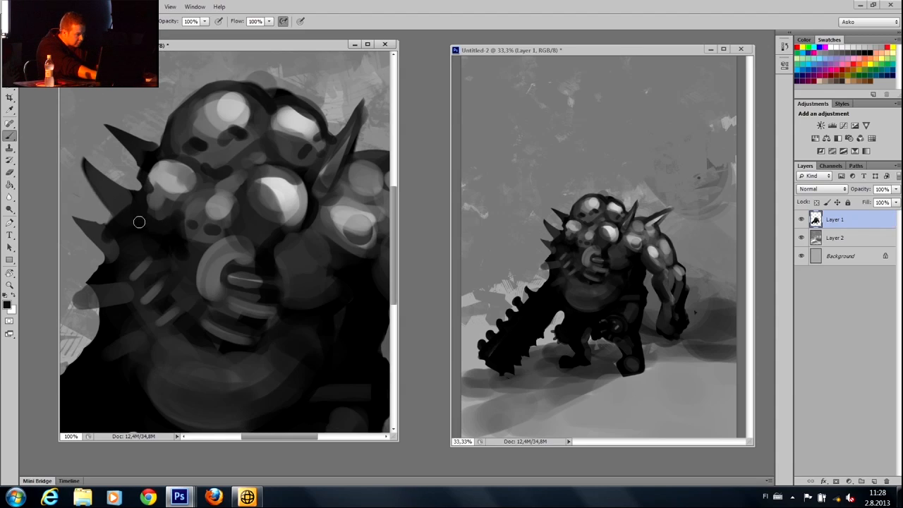
pyautogui.keyDown('alt'); pyautogui.click(148, 221); pyautogui.keyUp('alt')
pyautogui.moveTo(149, 212)
pyautogui.mouseDown()
pyautogui.moveTo(163, 187)
pyautogui.moveTo(154, 180)
pyautogui.moveTo(188, 169)
pyautogui.mouseUp()
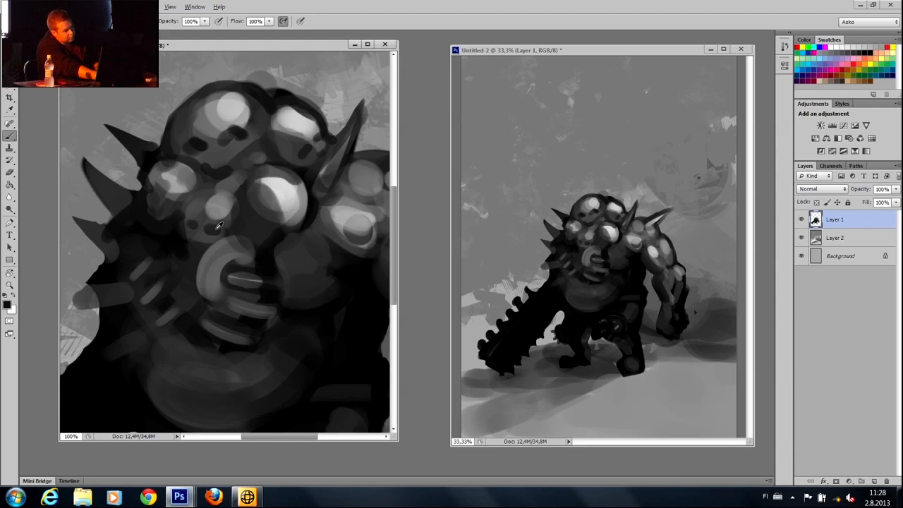
# Paint a small grey bump and dark pits beneath the brightest eye bulb, shading its shadow side.
pyautogui.keyDown('alt'); pyautogui.click(300, 222); pyautogui.keyUp('alt')
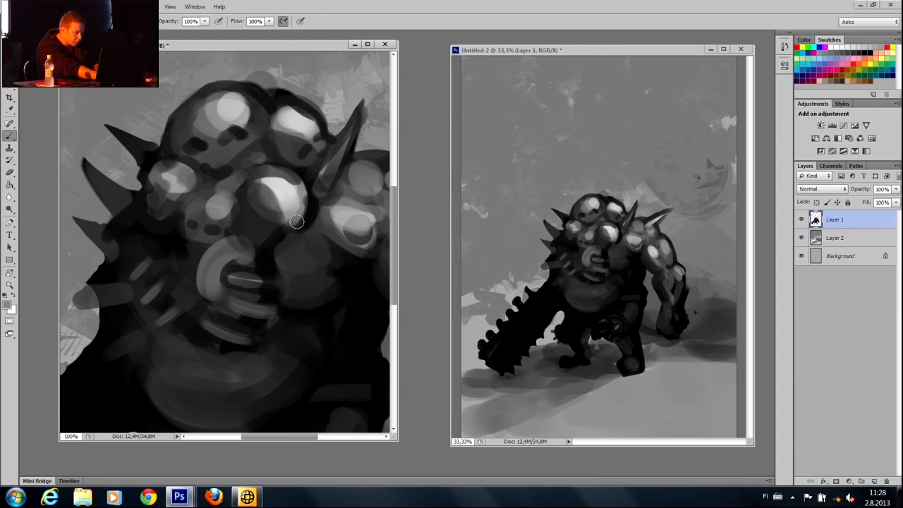
pyautogui.keyDown('alt'); pyautogui.click(297, 223); pyautogui.keyUp('alt')
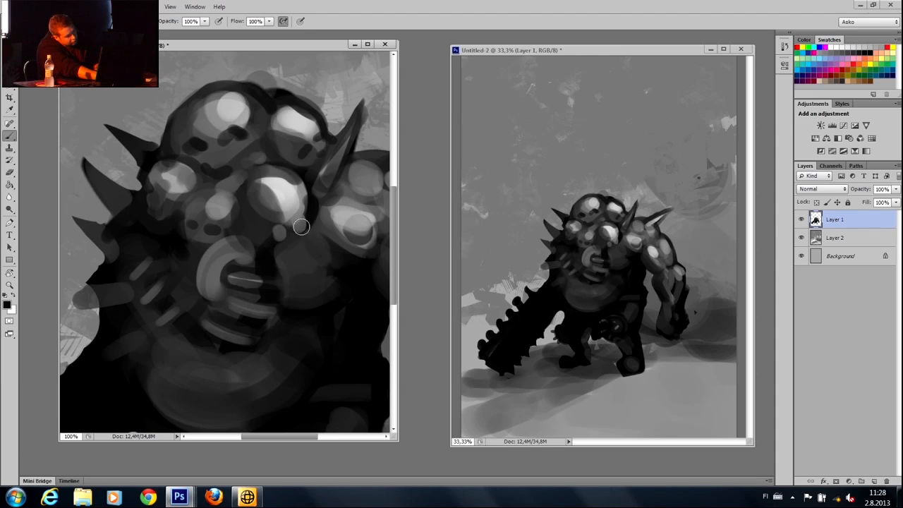
pyautogui.moveTo(276, 235)
pyautogui.mouseDown()
pyautogui.moveTo(320, 230)
pyautogui.moveTo(294, 254)
pyautogui.moveTo(303, 226)
pyautogui.moveTo(310, 253)
pyautogui.moveTo(287, 250)
pyautogui.moveTo(285, 261)
pyautogui.moveTo(252, 242)
pyautogui.moveTo(248, 201)
pyautogui.mouseUp()
pyautogui.keyDown('alt'); pyautogui.click(263, 222); pyautogui.keyUp('alt')
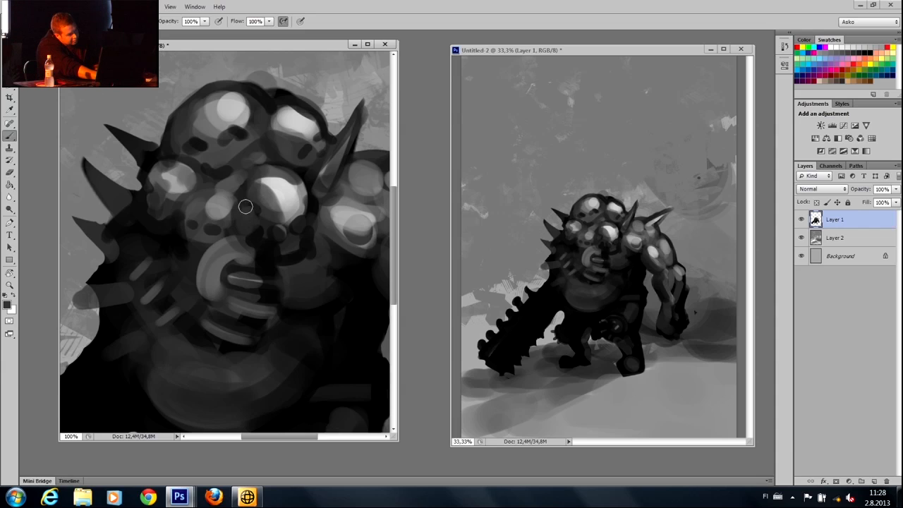
pyautogui.moveTo(246, 230)
pyautogui.mouseDown()
pyautogui.moveTo(237, 207)
pyautogui.moveTo(236, 175)
pyautogui.moveTo(256, 197)
pyautogui.mouseUp()
pyautogui.keyDown('alt'); pyautogui.click(254, 187); pyautogui.keyUp('alt')
# Repaint the nose and mouth area with sampled dark greys, covering the pale curled nose stroke.
pyautogui.keyDown('alt'); pyautogui.click(267, 246); pyautogui.keyUp('alt')
pyautogui.moveTo(241, 242)
pyautogui.mouseDown()
pyautogui.moveTo(195, 267)
pyautogui.moveTo(221, 245)
pyautogui.moveTo(205, 254)
pyautogui.moveTo(187, 247)
pyautogui.moveTo(252, 261)
pyautogui.moveTo(260, 229)
pyautogui.moveTo(249, 264)
pyautogui.mouseUp()
pyautogui.keyDown('alt'); pyautogui.click(234, 254); pyautogui.keyUp('alt')
pyautogui.keyDown('alt'); pyautogui.click(259, 229); pyautogui.keyUp('alt')
pyautogui.keyDown('alt'); pyautogui.click(261, 227); pyautogui.keyUp('alt')
pyautogui.moveTo(199, 295)
pyautogui.mouseDown()
pyautogui.moveTo(215, 271)
pyautogui.moveTo(211, 288)
pyautogui.moveTo(168, 261)
pyautogui.moveTo(182, 304)
pyautogui.mouseUp()
pyautogui.keyDown('alt'); pyautogui.click(234, 256); pyautogui.keyUp('alt')
pyautogui.keyDown('alt'); pyautogui.click(169, 244); pyautogui.keyUp('alt')
pyautogui.keyDown('alt'); pyautogui.click(272, 289); pyautogui.keyUp('alt')
pyautogui.moveTo(244, 315)
pyautogui.mouseDown()
pyautogui.moveTo(181, 305)
pyautogui.moveTo(222, 323)
pyautogui.mouseUp()
pyautogui.keyDown('alt'); pyautogui.click(123, 265); pyautogui.keyUp('alt')
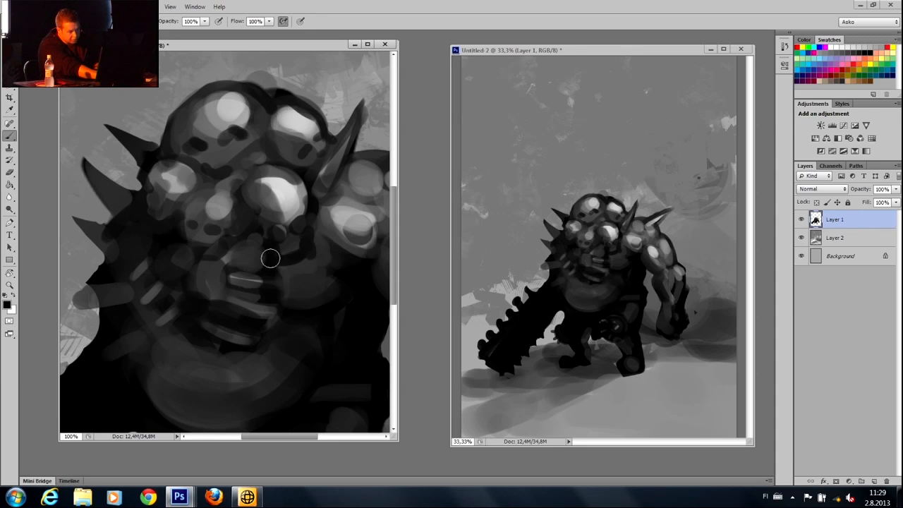
# Add short grey bumps beside the cheek and darken the flank below them with sampled tones.
pyautogui.moveTo(143, 278)
pyautogui.mouseDown()
pyautogui.moveTo(104, 245)
pyautogui.moveTo(118, 264)
pyautogui.moveTo(139, 233)
pyautogui.moveTo(135, 260)
pyautogui.moveTo(149, 270)
pyautogui.moveTo(120, 253)
pyautogui.moveTo(157, 273)
pyautogui.moveTo(166, 269)
pyautogui.moveTo(155, 268)
pyautogui.moveTo(154, 231)
pyautogui.mouseUp()
pyautogui.keyDown('alt'); pyautogui.click(136, 262); pyautogui.keyUp('alt')
pyautogui.keyDown('alt'); pyautogui.click(154, 286); pyautogui.keyUp('alt')
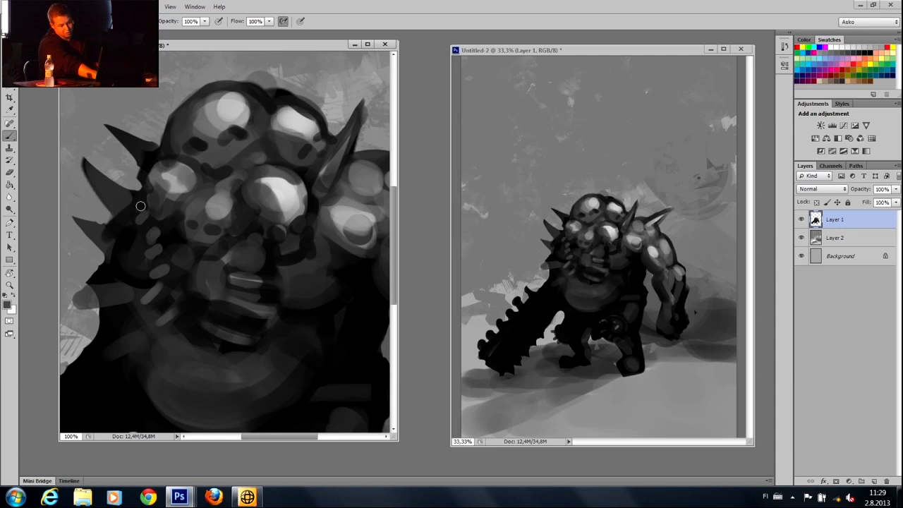
pyautogui.keyDown('alt'); pyautogui.click(141, 248); pyautogui.keyUp('alt')
pyautogui.moveTo(141, 249)
pyautogui.mouseDown()
pyautogui.moveTo(96, 289)
pyautogui.moveTo(129, 337)
pyautogui.mouseUp()
pyautogui.keyDown('alt'); pyautogui.click(153, 247); pyautogui.keyUp('alt')
pyautogui.keyDown('alt'); pyautogui.click(136, 280); pyautogui.keyUp('alt')
pyautogui.moveTo(131, 283); pyautogui.dragTo(119, 341)
pyautogui.moveTo(131, 305); pyautogui.dragTo(120, 336)
# Paint light grey spikes with dark undersides protruding sideways from the shoulder and flank above the club.
pyautogui.moveTo(136, 256); pyautogui.dragTo(244, 165)
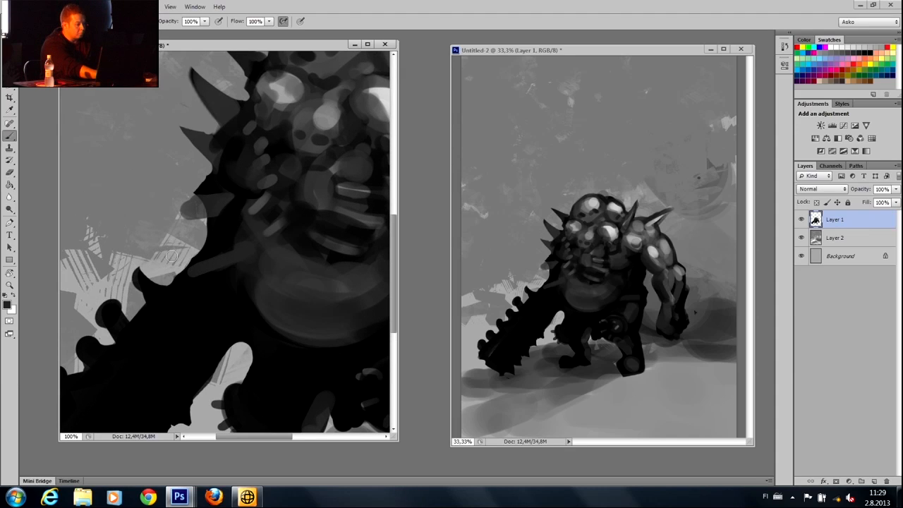
pyautogui.press('super')
pyautogui.click(151, 175)
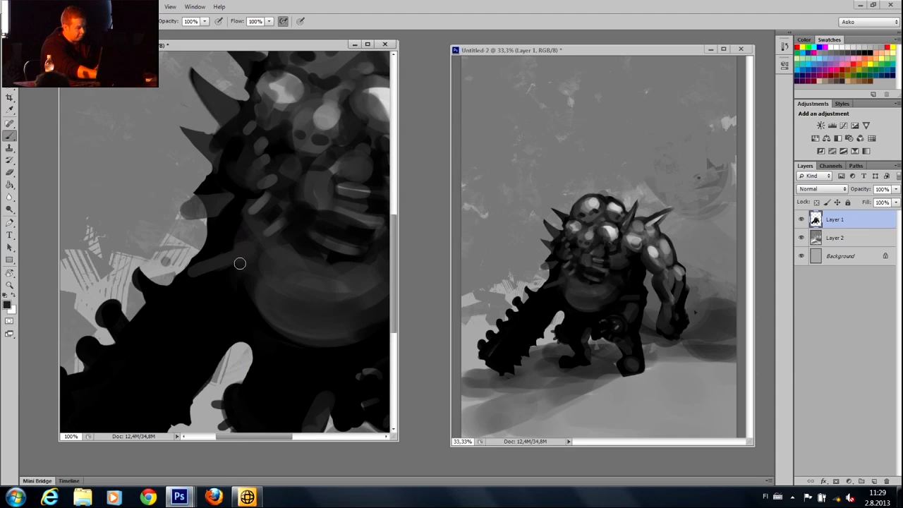
pyautogui.keyDown('alt'); pyautogui.click(189, 245); pyautogui.keyUp('alt')
pyautogui.moveTo(191, 269)
pyautogui.mouseDown()
pyautogui.moveTo(248, 247)
pyautogui.moveTo(192, 270)
pyautogui.mouseUp()
pyautogui.moveTo(157, 199)
pyautogui.mouseDown()
pyautogui.moveTo(224, 199)
pyautogui.moveTo(176, 209)
pyautogui.moveTo(206, 210)
pyautogui.mouseUp()
pyautogui.keyDown('alt'); pyautogui.click(228, 214); pyautogui.keyUp('alt')
pyautogui.moveTo(228, 273)
pyautogui.mouseDown()
pyautogui.moveTo(241, 270)
pyautogui.moveTo(249, 220)
pyautogui.moveTo(255, 271)
pyautogui.mouseUp()
pyautogui.keyDown('alt'); pyautogui.click(262, 236); pyautogui.keyUp('alt')
pyautogui.moveTo(310, 172); pyautogui.dragTo(244, 168)
pyautogui.press('super')
pyautogui.click(138, 140)
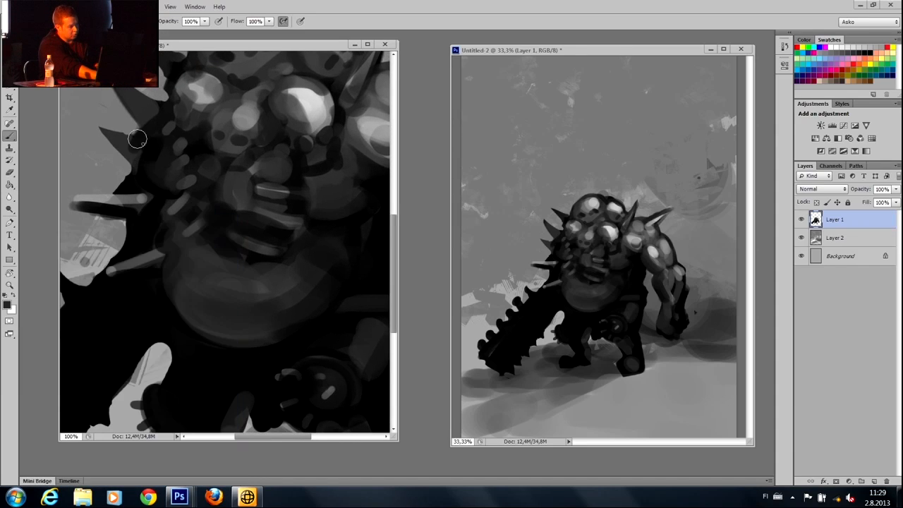
# Paint a dark navel with a grey rim and small dark centre marks on the belly.
pyautogui.keyDown('alt'); pyautogui.click(155, 312); pyautogui.keyUp('alt')
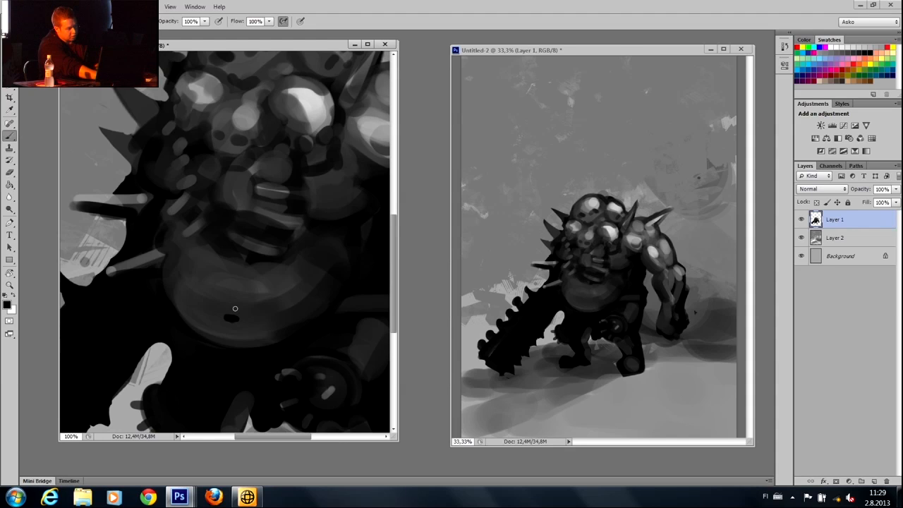
pyautogui.keyDown('alt'); pyautogui.click(226, 302); pyautogui.keyUp('alt')
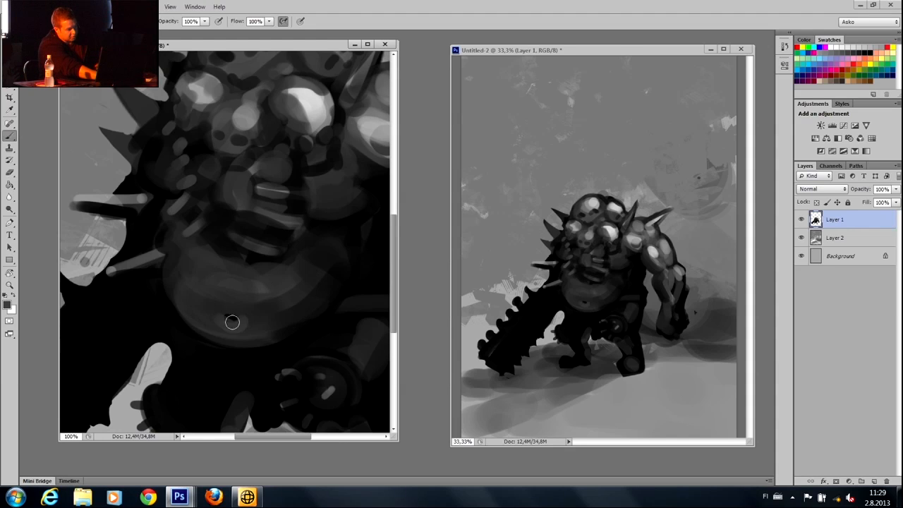
pyautogui.keyDown('alt'); pyautogui.click(233, 315); pyautogui.keyUp('alt')
pyautogui.moveTo(250, 259); pyautogui.dragTo(227, 246)
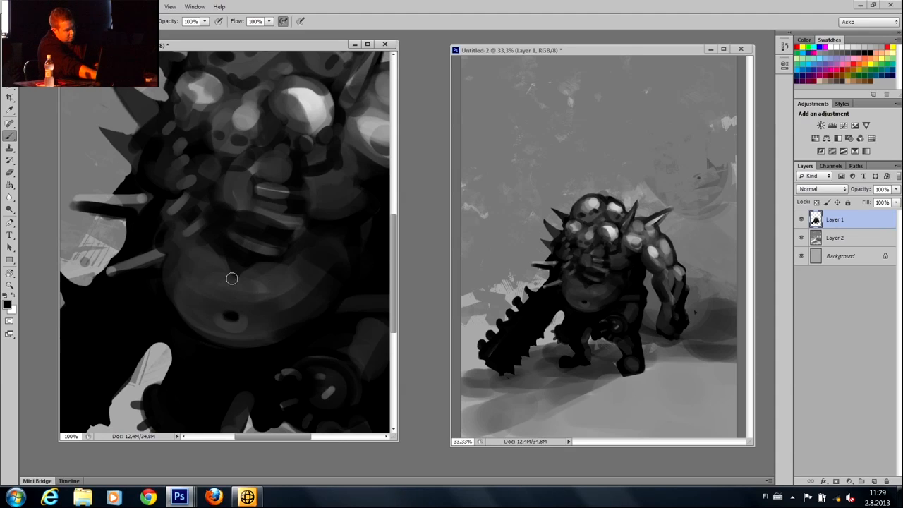
pyautogui.moveTo(231, 334); pyautogui.dragTo(265, 338)
# Paint wavy grey highlight strokes over each knob along the club's upper edge.
pyautogui.moveTo(201, 275); pyautogui.dragTo(211, 143)
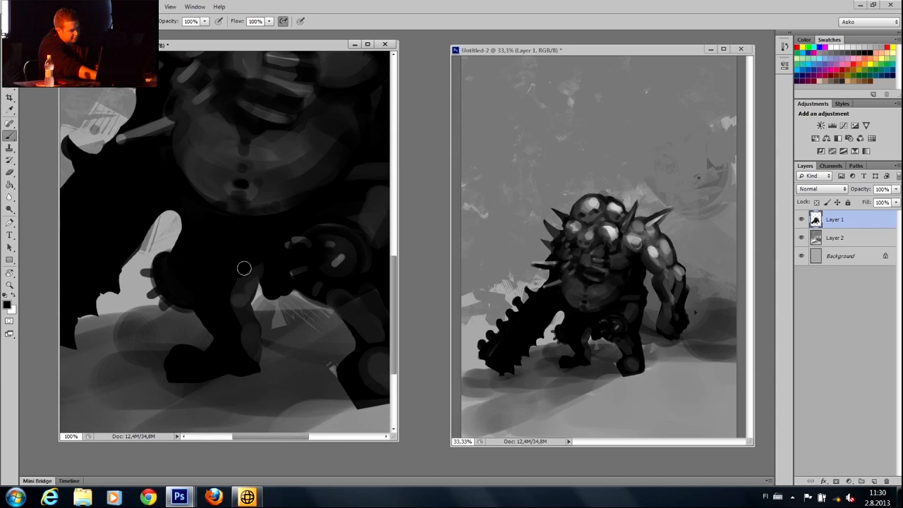
pyautogui.moveTo(228, 282)
pyautogui.mouseDown()
pyautogui.moveTo(344, 230)
pyautogui.moveTo(353, 98)
pyautogui.mouseUp()
pyautogui.moveTo(206, 204); pyautogui.dragTo(254, 181)
pyautogui.press('e')
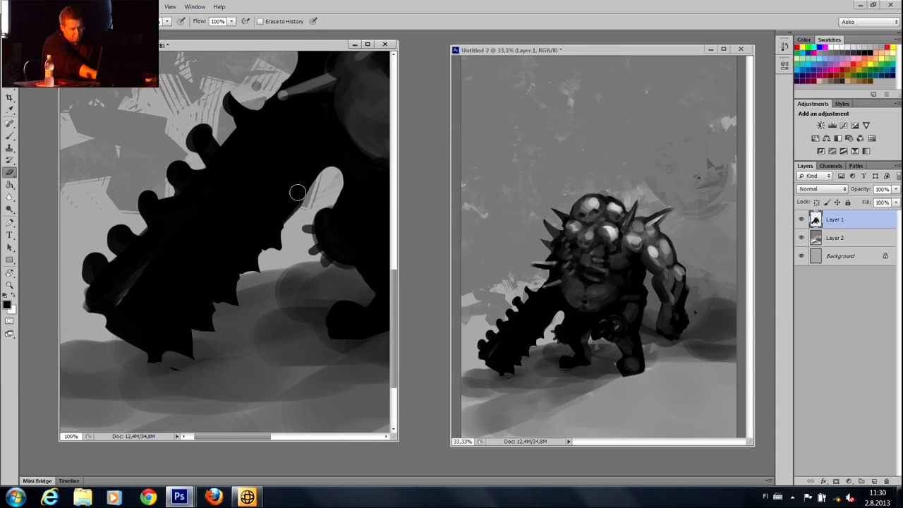
pyautogui.press('b')
pyautogui.keyDown('alt'); pyautogui.click(304, 86); pyautogui.keyUp('alt')
pyautogui.moveTo(251, 118)
pyautogui.mouseDown()
pyautogui.moveTo(272, 118)
pyautogui.moveTo(236, 104)
pyautogui.mouseUp()
pyautogui.moveTo(200, 138); pyautogui.dragTo(237, 157)
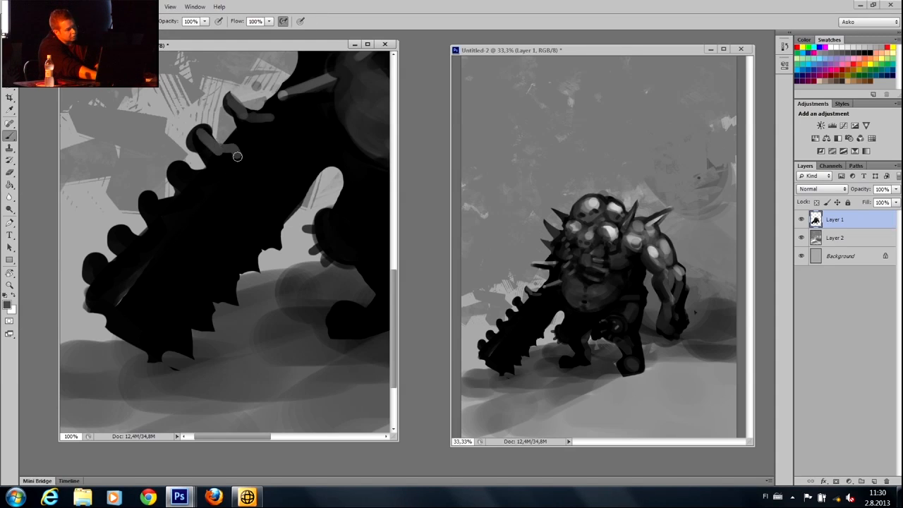
pyautogui.moveTo(183, 170); pyautogui.dragTo(212, 190)
pyautogui.moveTo(148, 197); pyautogui.dragTo(188, 212)
pyautogui.moveTo(129, 225); pyautogui.dragTo(162, 248)
pyautogui.moveTo(89, 261); pyautogui.dragTo(137, 275)
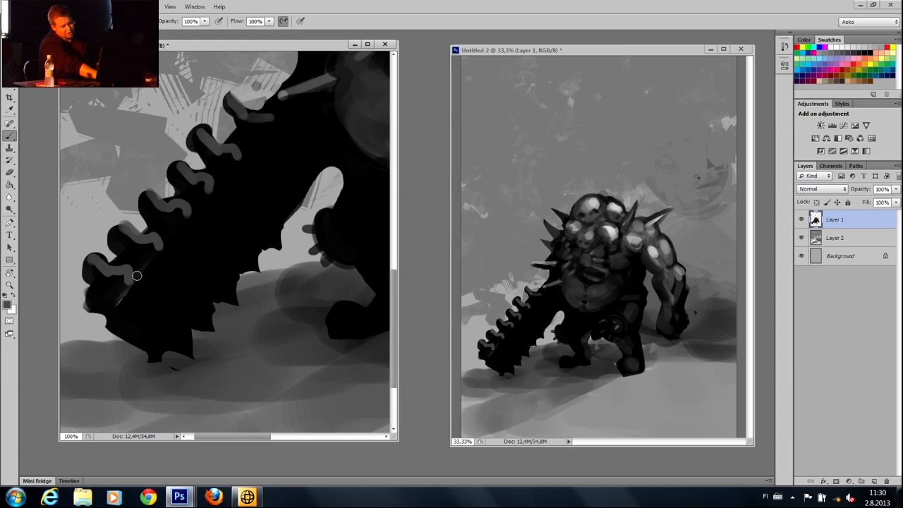
# Erase the jagged teeth from the club's lower edge and reshape its end into a curved black blade tip.
pyautogui.press('e')
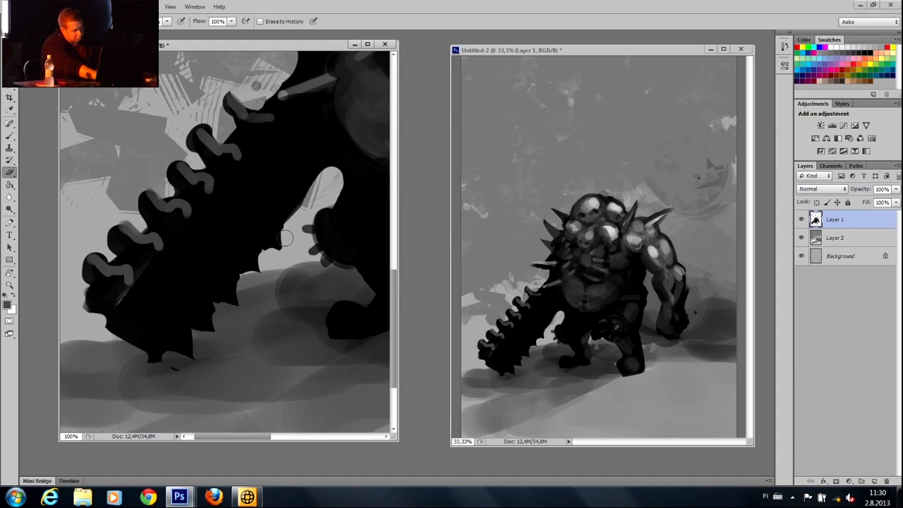
pyautogui.moveTo(321, 184)
pyautogui.mouseDown()
pyautogui.moveTo(229, 301)
pyautogui.moveTo(308, 207)
pyautogui.moveTo(275, 254)
pyautogui.moveTo(199, 336)
pyautogui.moveTo(187, 352)
pyautogui.moveTo(196, 361)
pyautogui.mouseUp()
pyautogui.press('b')
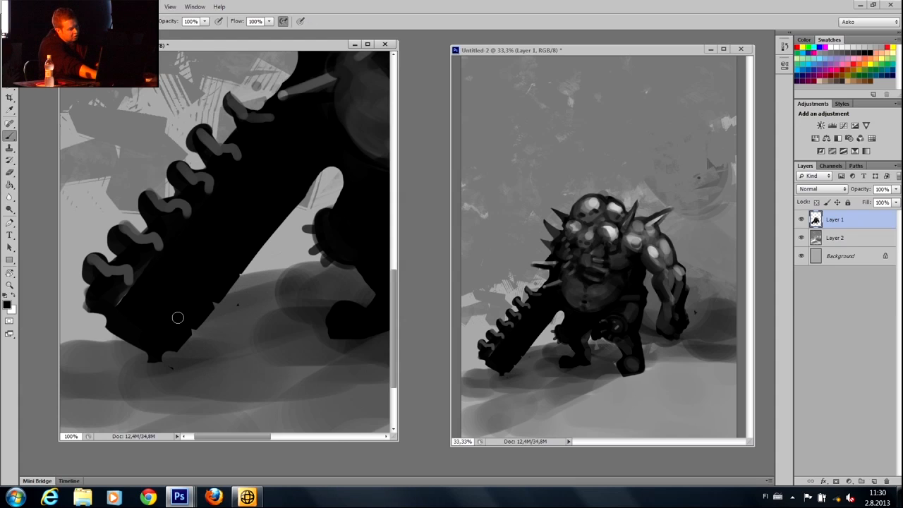
pyautogui.moveTo(188, 317)
pyautogui.mouseDown()
pyautogui.moveTo(175, 343)
pyautogui.moveTo(171, 333)
pyautogui.moveTo(164, 372)
pyautogui.moveTo(117, 313)
pyautogui.moveTo(151, 359)
pyautogui.moveTo(156, 335)
pyautogui.moveTo(198, 391)
pyautogui.mouseUp()
pyautogui.press('e')
pyautogui.moveTo(190, 350)
pyautogui.mouseDown()
pyautogui.moveTo(196, 393)
pyautogui.moveTo(215, 418)
pyautogui.mouseUp()
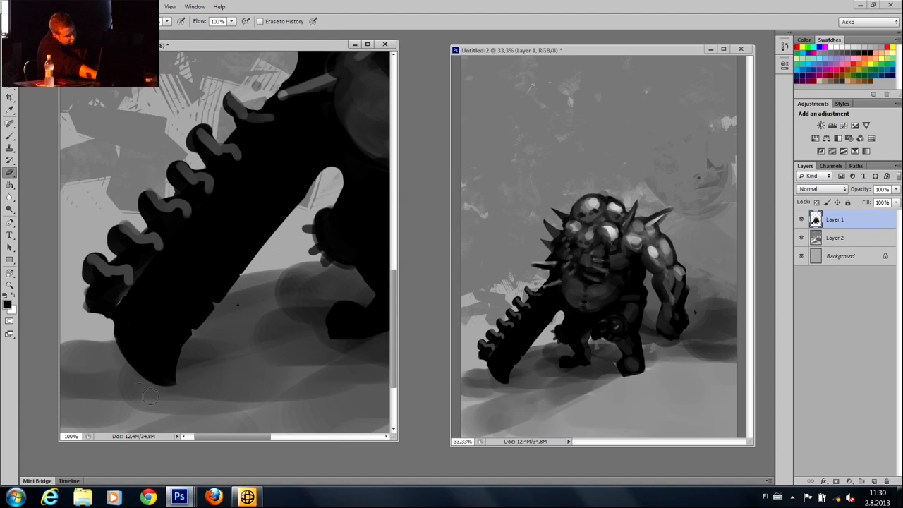
# Paint a grey bevel with a lighter edge highlight along the weapon's lower cutting edge.
pyautogui.press('b')
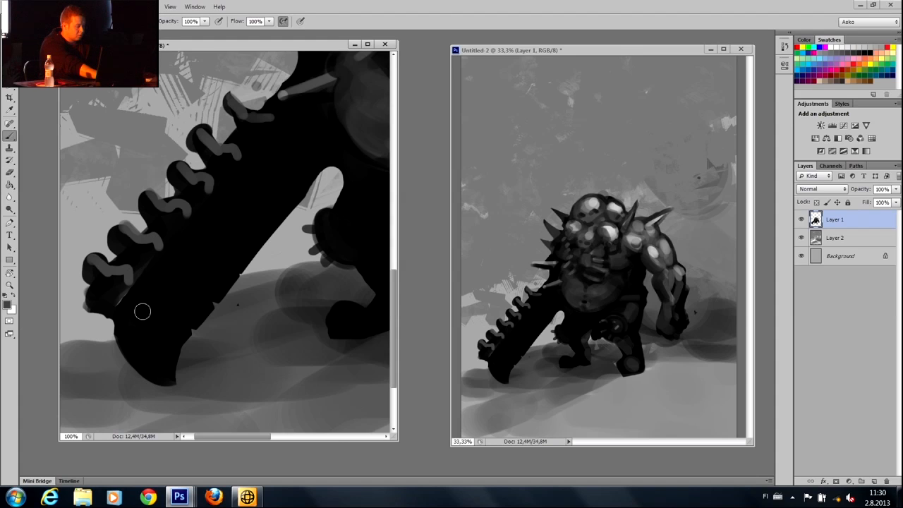
pyautogui.moveTo(170, 378); pyautogui.dragTo(187, 321)
pyautogui.moveTo(320, 167); pyautogui.dragTo(196, 316)
pyautogui.moveTo(270, 223); pyautogui.dragTo(183, 330)
pyautogui.keyDown('alt'); pyautogui.click(294, 238); pyautogui.keyUp('alt')
pyautogui.moveTo(323, 163)
pyautogui.mouseDown()
pyautogui.moveTo(230, 278)
pyautogui.moveTo(322, 165)
pyautogui.mouseUp()
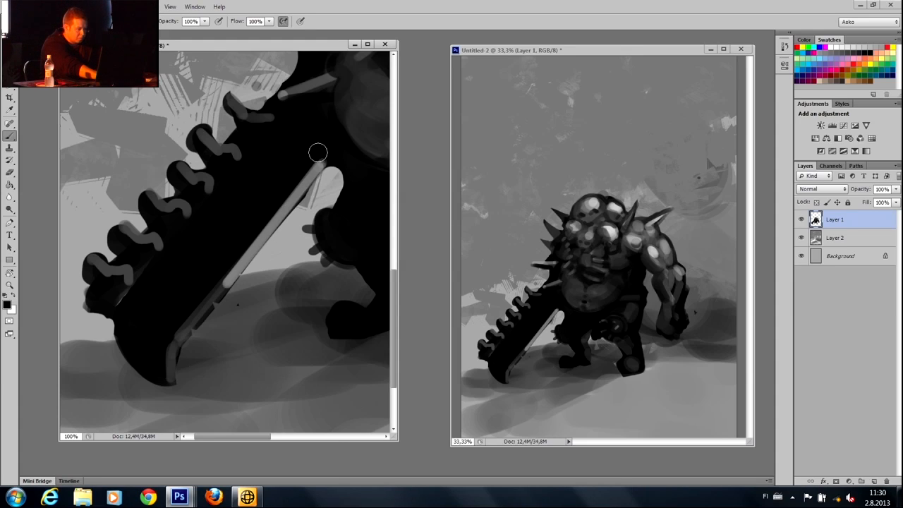
# Shade the blade's flat face with long dark grey bands parallel to its cutting edge.
pyautogui.keyDown('alt'); pyautogui.click(306, 185); pyautogui.keyUp('alt')
pyautogui.moveTo(323, 157); pyautogui.dragTo(182, 311)
pyautogui.keyDown('alt'); pyautogui.click(267, 209); pyautogui.keyUp('alt')
pyautogui.moveTo(290, 170); pyautogui.dragTo(168, 322)
pyautogui.moveTo(298, 146)
pyautogui.mouseDown()
pyautogui.moveTo(209, 259)
pyautogui.moveTo(198, 230)
pyautogui.moveTo(217, 220)
pyautogui.moveTo(170, 318)
pyautogui.moveTo(137, 350)
pyautogui.mouseUp()
# Paint light grey highlight dabs on the knobs along the weapon's upper edge and clean up their outlines with the eraser.
pyautogui.keyDown('alt'); pyautogui.click(205, 229); pyautogui.keyUp('alt')
pyautogui.press('[')
pyautogui.press('[')
pyautogui.press('[')
pyautogui.press('[')
pyautogui.press('[')
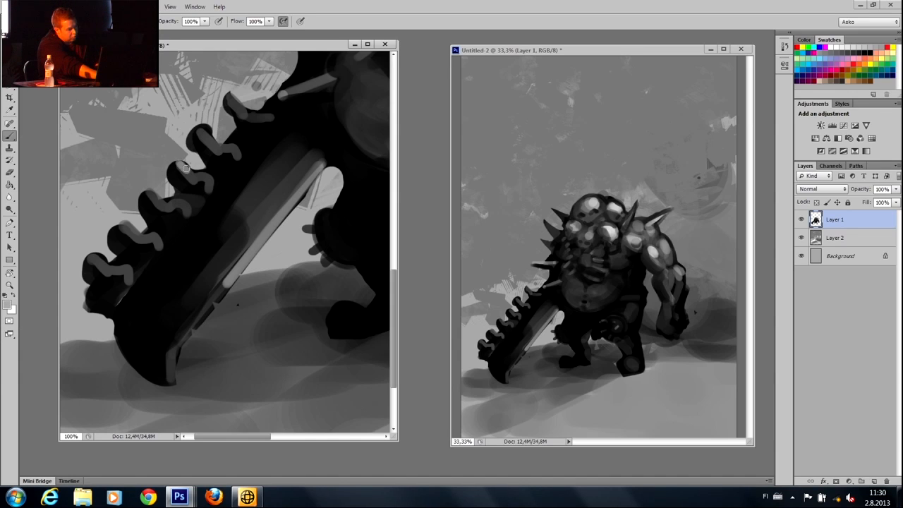
pyautogui.moveTo(151, 202); pyautogui.dragTo(153, 197)
pyautogui.press('e')
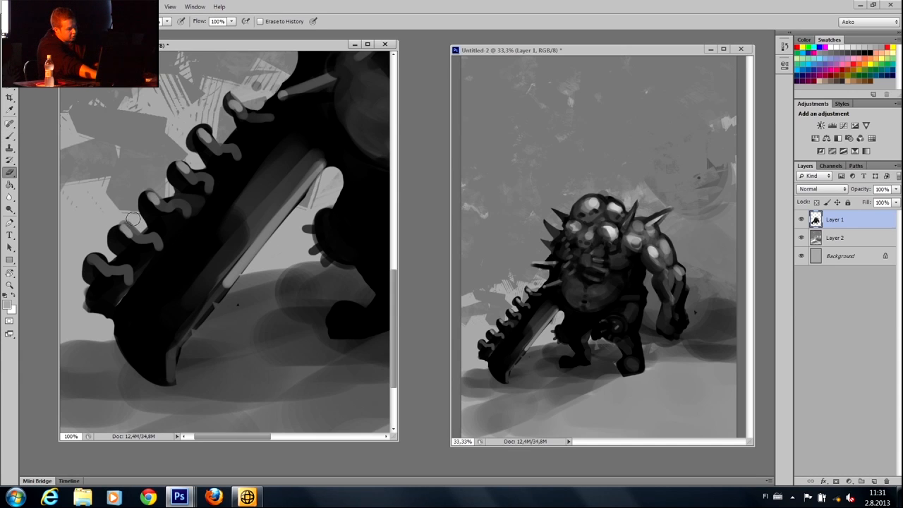
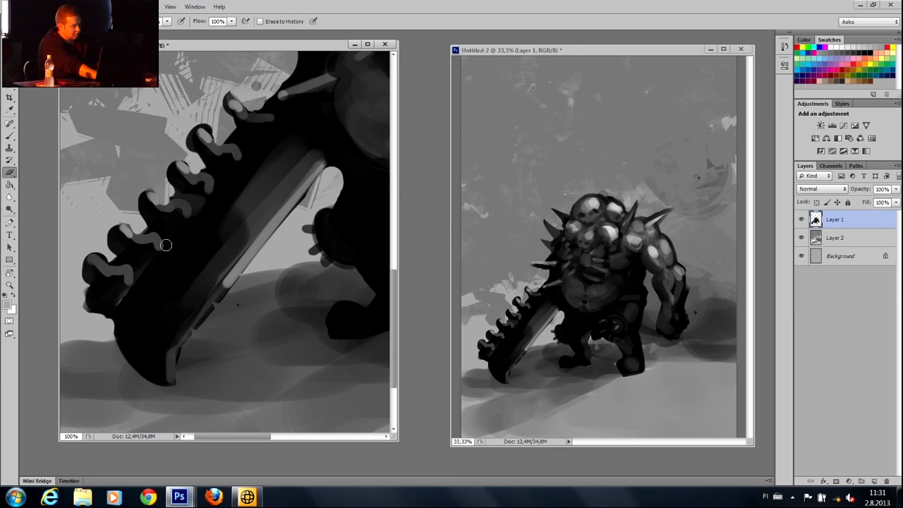
pyautogui.press('b')
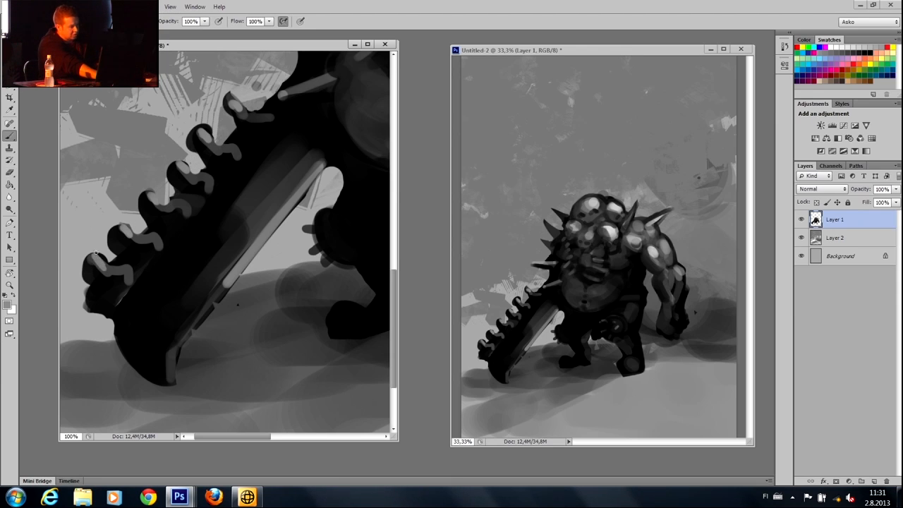
# Paint black gaps between the short grey finger-like strokes along the side of the creature's face.
pyautogui.moveTo(275, 183); pyautogui.dragTo(208, 296)
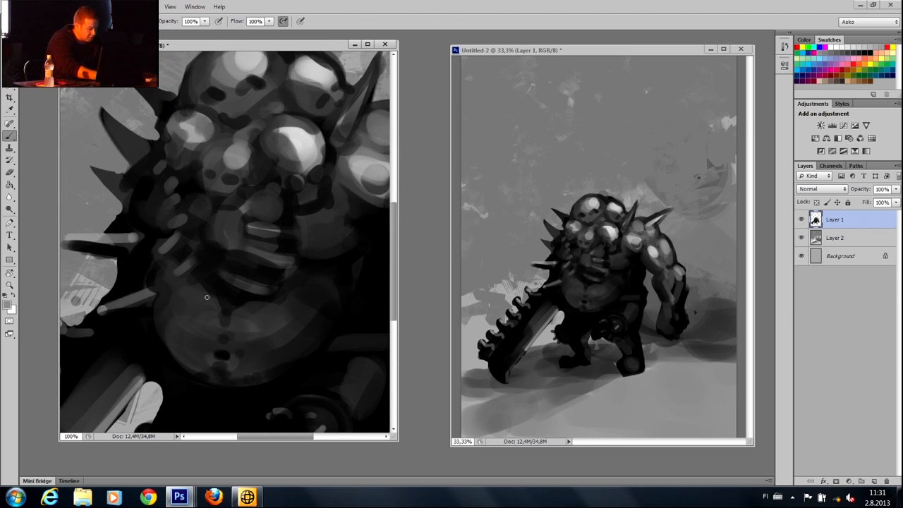
pyautogui.press('z')
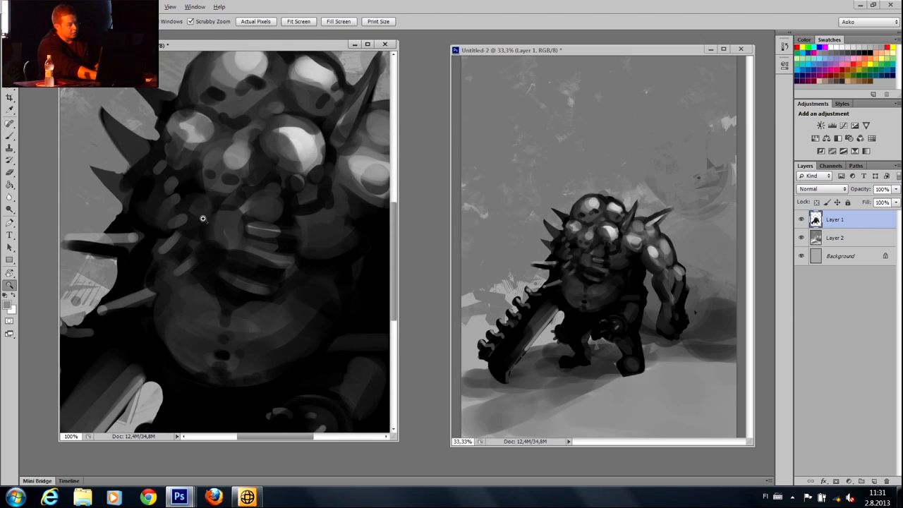
pyautogui.moveTo(204, 219); pyautogui.dragTo(211, 205)
pyautogui.click(211, 205)
pyautogui.press('b')
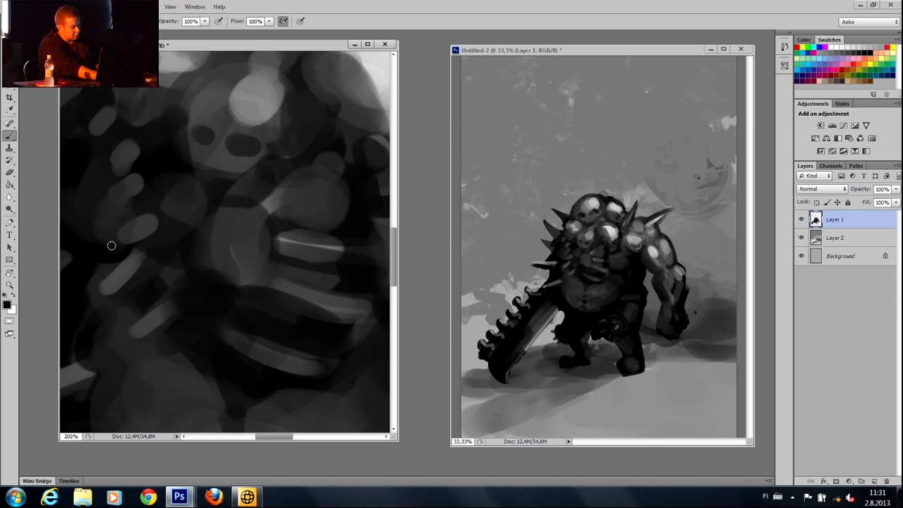
pyautogui.moveTo(133, 249)
pyautogui.mouseDown()
pyautogui.moveTo(128, 290)
pyautogui.moveTo(138, 281)
pyautogui.moveTo(130, 292)
pyautogui.moveTo(129, 259)
pyautogui.mouseUp()
pyautogui.moveTo(138, 313)
pyautogui.mouseDown()
pyautogui.moveTo(170, 291)
pyautogui.moveTo(174, 337)
pyautogui.mouseUp()
# Turn the small central bulb into a skull face with black sockets, a ringed eye and a grey nose area.
pyautogui.moveTo(181, 125)
pyautogui.mouseDown()
pyautogui.moveTo(296, 270)
pyautogui.moveTo(280, 224)
pyautogui.moveTo(321, 236)
pyautogui.mouseUp()
pyautogui.press('[')
pyautogui.press('[')
pyautogui.press('[')
pyautogui.keyDown('alt'); pyautogui.click(309, 231); pyautogui.keyUp('alt')
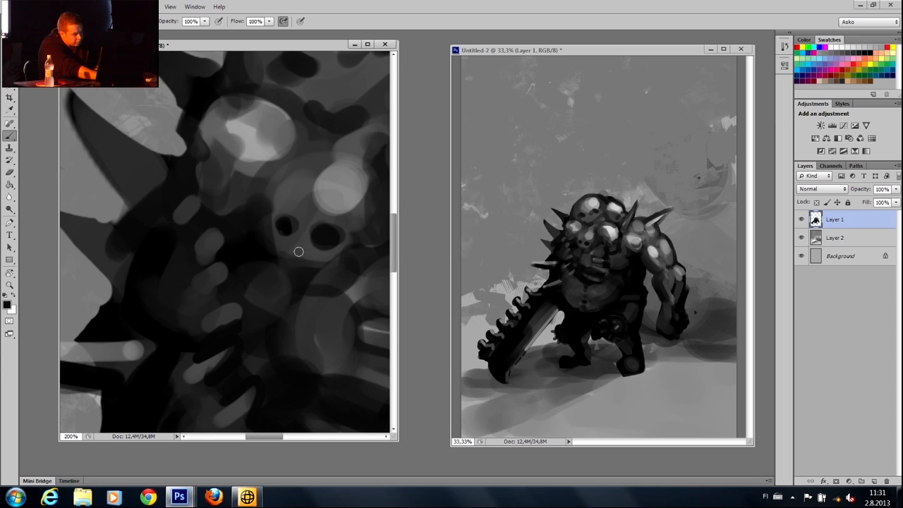
pyautogui.moveTo(304, 231)
pyautogui.mouseDown()
pyautogui.moveTo(310, 258)
pyautogui.moveTo(289, 241)
pyautogui.moveTo(325, 235)
pyautogui.mouseUp()
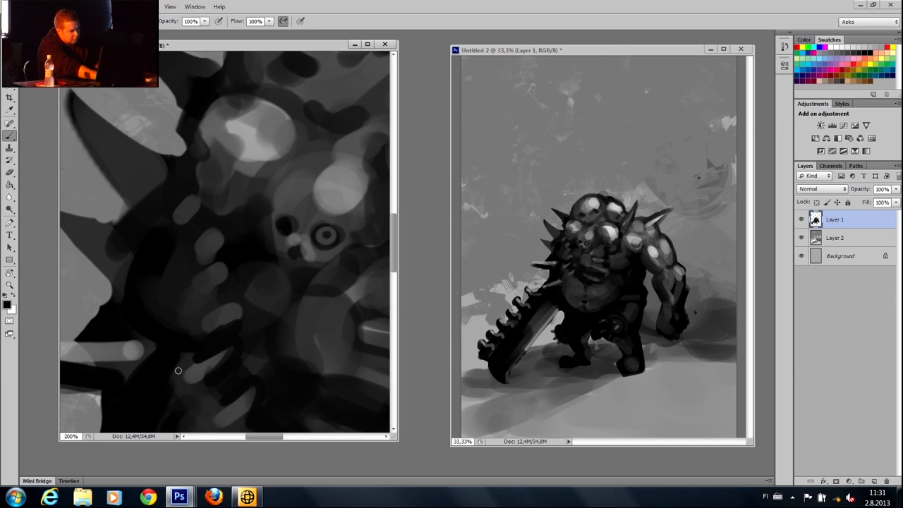
# Blend lighter grey strokes over the brow and forehead of the small ring-eyed skull.
pyautogui.keyDown('alt'); pyautogui.click(253, 136); pyautogui.keyUp('alt')
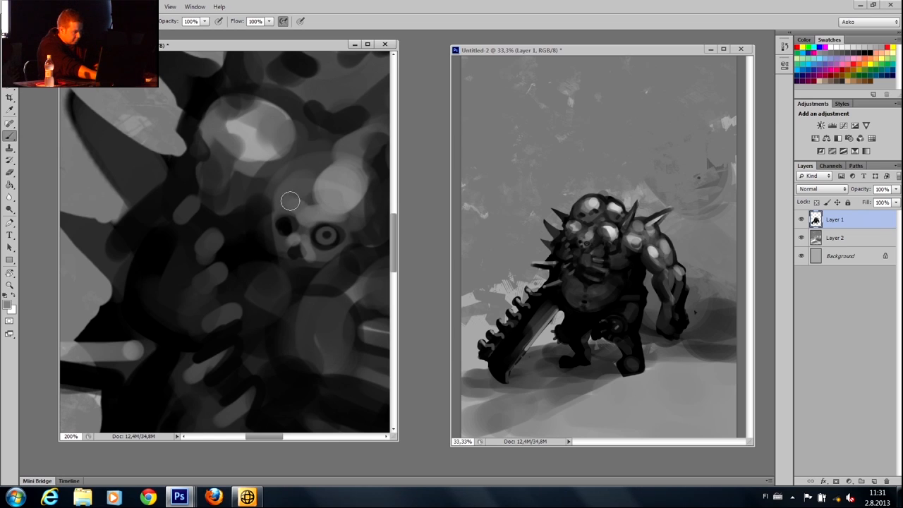
pyautogui.moveTo(299, 198); pyautogui.dragTo(334, 169)
pyautogui.keyDown('alt'); pyautogui.click(316, 202); pyautogui.keyUp('alt')
pyautogui.moveTo(288, 126); pyautogui.dragTo(207, 153)
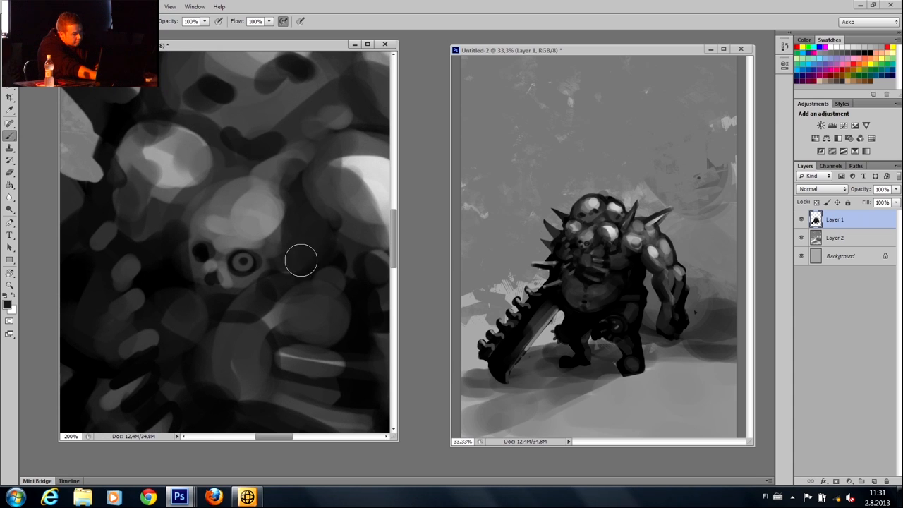
# Paint dark strokes around the upper tooth of the creature's main mouth to separate it from the nose and lip.
pyautogui.moveTo(282, 195); pyautogui.dragTo(240, 67)
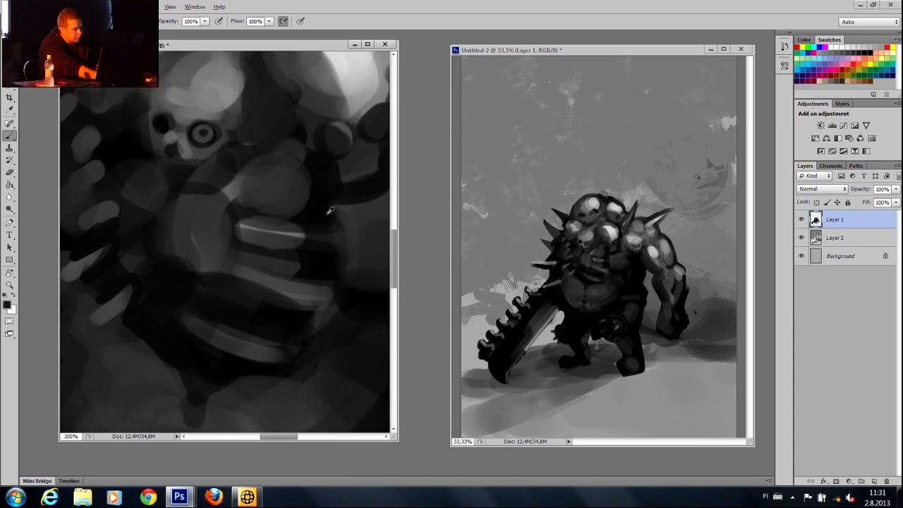
pyautogui.press('[')
pyautogui.press('[')
pyautogui.press('[')
pyautogui.moveTo(316, 224); pyautogui.dragTo(236, 211)
pyautogui.moveTo(307, 223); pyautogui.dragTo(243, 206)
pyautogui.moveTo(323, 263); pyautogui.dragTo(226, 223)
pyautogui.moveTo(292, 254); pyautogui.dragTo(239, 228)
# Smooth the main face's bulbous nose with mid-grey strokes and dab a dark nostril beside it.
pyautogui.keyDown('alt'); pyautogui.click(249, 195); pyautogui.keyUp('alt')
pyautogui.press(']')
pyautogui.press(']')
pyautogui.press(']')
pyautogui.moveTo(227, 176); pyautogui.dragTo(235, 195)
pyautogui.keyDown('alt'); pyautogui.click(309, 138); pyautogui.keyUp('alt')
pyautogui.press('[')
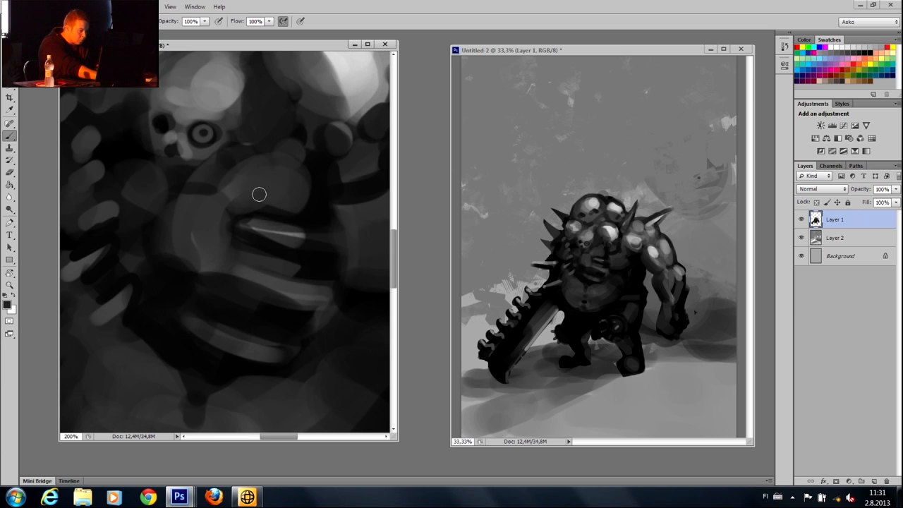
pyautogui.press(']')
pyautogui.press('[')
pyautogui.click(230, 185)
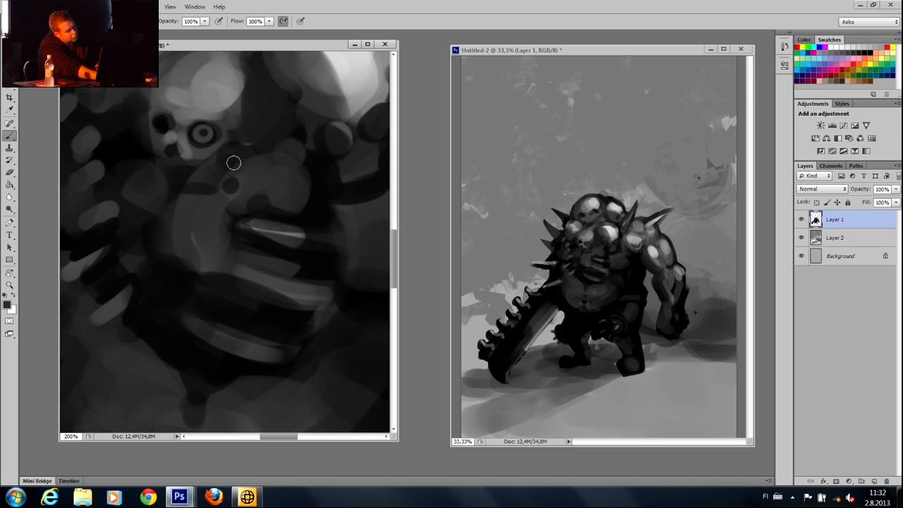
# Darken the area above the main face's nose and paint a soft grey highlight on the nose's rounded tip.
pyautogui.moveTo(247, 171)
pyautogui.mouseDown()
pyautogui.moveTo(301, 194)
pyautogui.moveTo(292, 170)
pyautogui.moveTo(302, 133)
pyautogui.moveTo(280, 151)
pyautogui.moveTo(304, 165)
pyautogui.moveTo(252, 160)
pyautogui.moveTo(259, 139)
pyautogui.moveTo(285, 136)
pyautogui.moveTo(237, 123)
pyautogui.mouseUp()
pyautogui.keyDown('alt'); pyautogui.click(302, 134); pyautogui.keyUp('alt')
pyautogui.press(']')
pyautogui.press(']')
pyautogui.press(']')
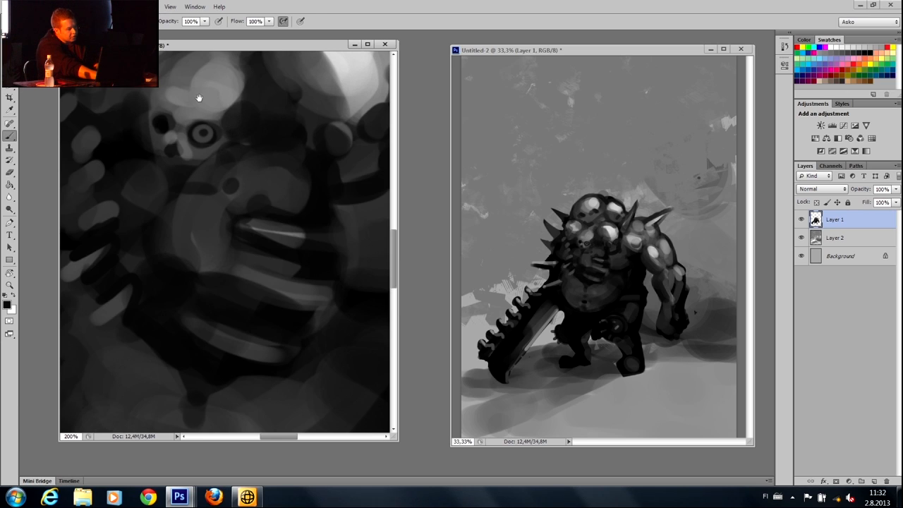
pyautogui.moveTo(199, 97); pyautogui.dragTo(278, 225)
pyautogui.keyDown('alt'); pyautogui.click(296, 208); pyautogui.keyUp('alt')
pyautogui.moveTo(347, 302); pyautogui.dragTo(334, 306)
pyautogui.keyDown('alt'); pyautogui.click(357, 299); pyautogui.keyUp('alt')
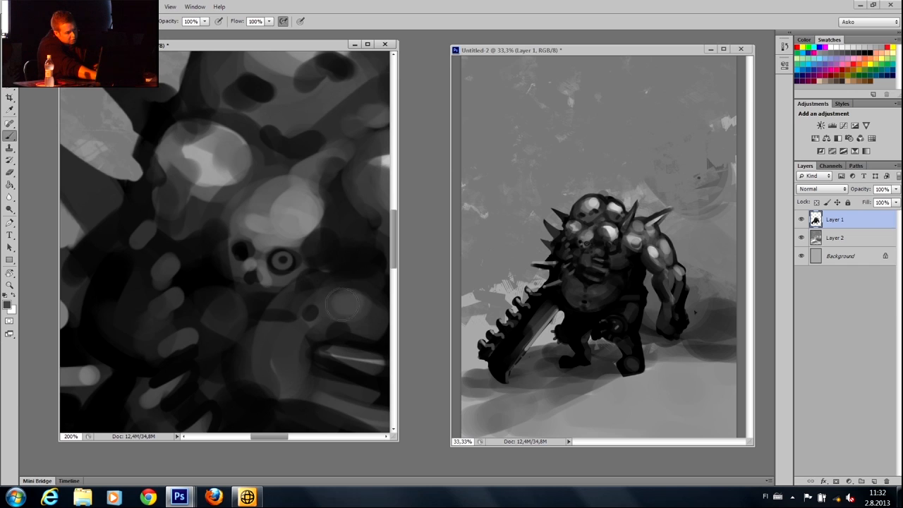
# Extend and blend the bright highlight across the forehead of the large bulb beside the small skull.
pyautogui.moveTo(327, 177); pyautogui.dragTo(181, 215)
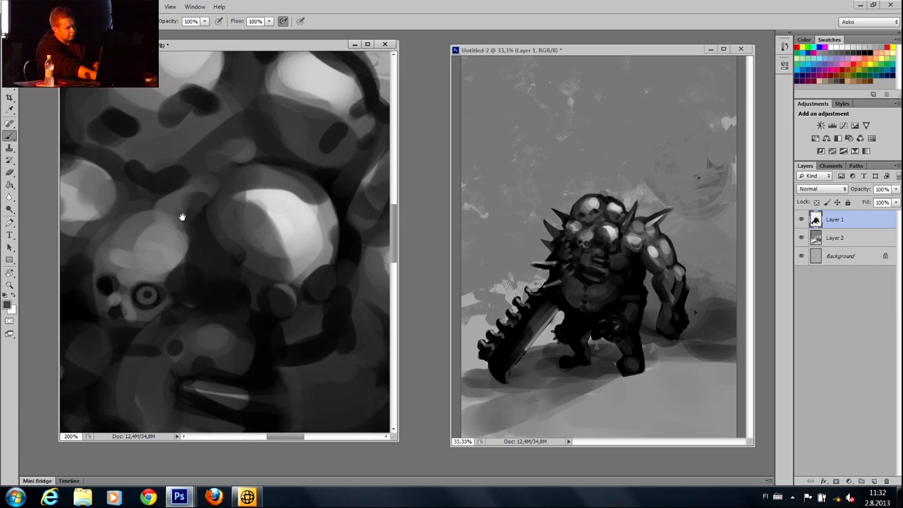
pyautogui.keyDown('alt'); pyautogui.click(276, 204); pyautogui.keyUp('alt')
pyautogui.moveTo(286, 240)
pyautogui.mouseDown()
pyautogui.moveTo(256, 217)
pyautogui.moveTo(262, 204)
pyautogui.moveTo(287, 194)
pyautogui.moveTo(261, 210)
pyautogui.moveTo(313, 230)
pyautogui.moveTo(302, 179)
pyautogui.mouseUp()
pyautogui.keyDown('alt'); pyautogui.click(258, 225); pyautogui.keyUp('alt')
# Paint two black eye sockets under the large bulb's forehead and shape the skull's cheek with dark strokes.
pyautogui.keyDown('alt'); pyautogui.click(348, 233); pyautogui.keyUp('alt')
pyautogui.moveTo(323, 273); pyautogui.dragTo(337, 270)
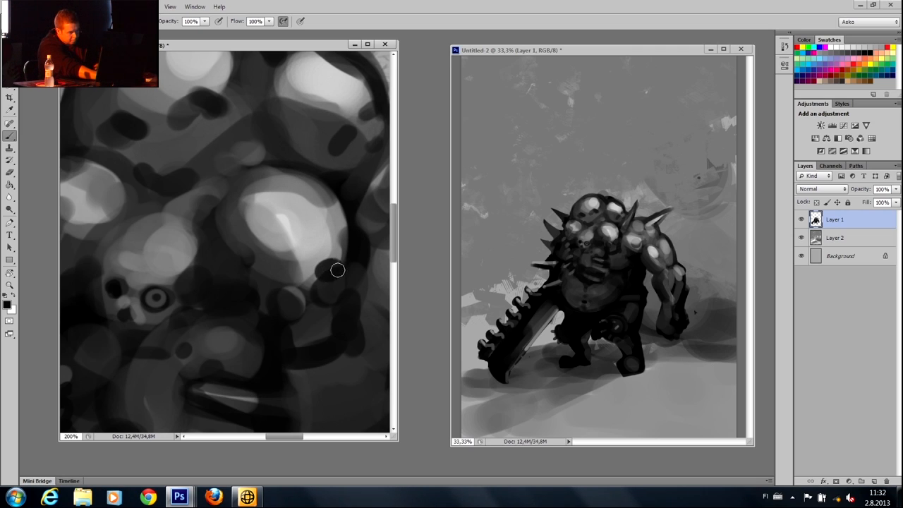
pyautogui.moveTo(274, 285); pyautogui.dragTo(287, 282)
pyautogui.keyDown('alt'); pyautogui.click(302, 250); pyautogui.keyUp('alt')
pyautogui.moveTo(347, 265)
pyautogui.mouseDown()
pyautogui.moveTo(326, 274)
pyautogui.moveTo(339, 276)
pyautogui.moveTo(328, 276)
pyautogui.moveTo(358, 246)
pyautogui.moveTo(343, 272)
pyautogui.moveTo(341, 260)
pyautogui.moveTo(350, 292)
pyautogui.moveTo(335, 329)
pyautogui.mouseUp()
pyautogui.keyDown('alt'); pyautogui.click(327, 275); pyautogui.keyUp('alt')
pyautogui.keyDown('alt'); pyautogui.click(368, 298); pyautogui.keyUp('alt')
pyautogui.moveTo(357, 295); pyautogui.dragTo(343, 333)
pyautogui.keyDown('alt'); pyautogui.click(331, 315); pyautogui.keyUp('alt')
pyautogui.moveTo(339, 301)
pyautogui.mouseDown()
pyautogui.moveTo(313, 323)
pyautogui.moveTo(317, 309)
pyautogui.moveTo(304, 311)
pyautogui.mouseUp()
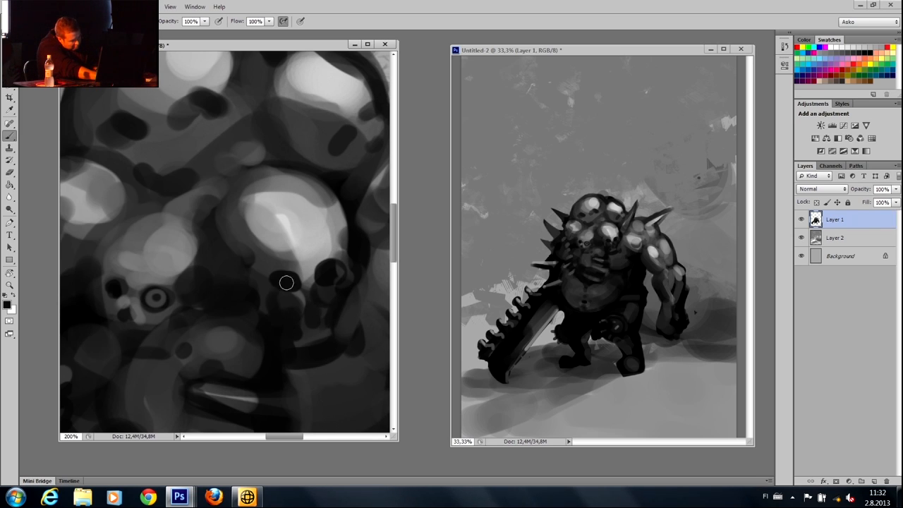
# Paint the large skull's nose cavity and a row of grey teeth separated by black gaps.
pyautogui.keyDown('alt'); pyautogui.click(322, 290); pyautogui.keyUp('alt')
pyautogui.moveTo(309, 293); pyautogui.dragTo(315, 301)
pyautogui.keyDown('alt'); pyautogui.click(285, 277); pyautogui.keyUp('alt')
pyautogui.keyDown('alt'); pyautogui.click(326, 261); pyautogui.keyUp('alt')
pyautogui.keyDown('alt'); pyautogui.click(330, 262); pyautogui.keyUp('alt')
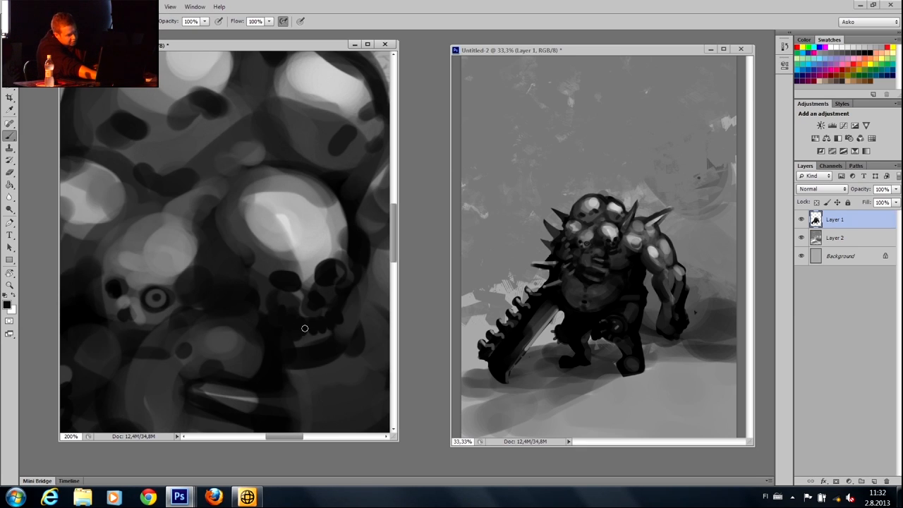
pyautogui.keyDown('alt'); pyautogui.click(301, 268); pyautogui.keyUp('alt')
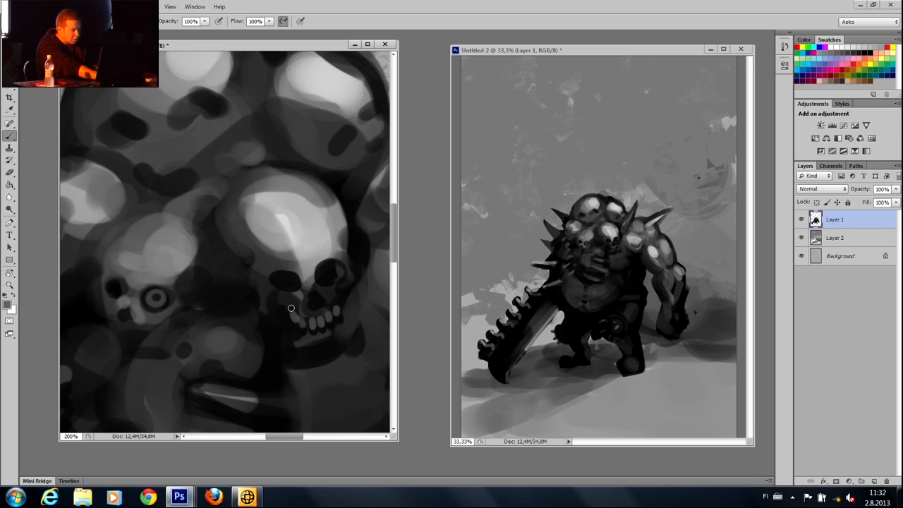
pyautogui.keyDown('alt'); pyautogui.click(338, 279); pyautogui.keyUp('alt')
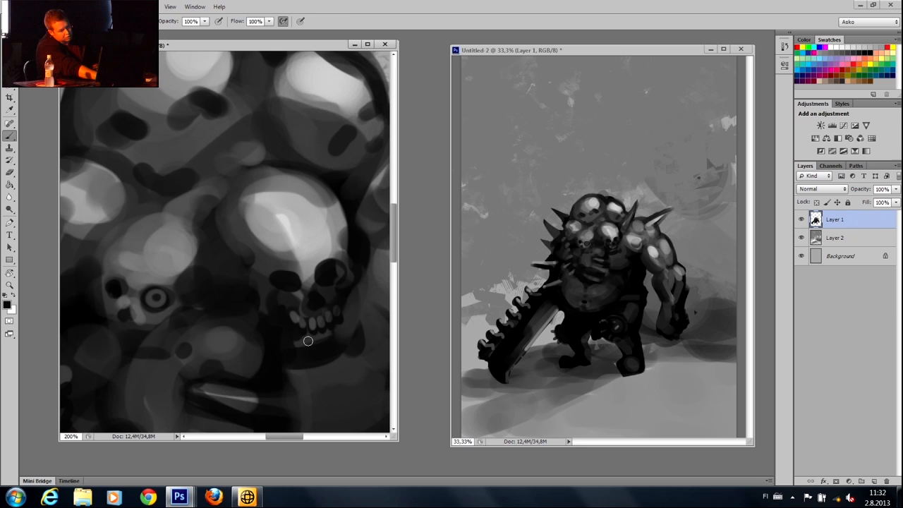
# Refine the large skull's eye socket rim and cheekbone with grey strokes and add a light dab on its brow.
pyautogui.press('z')
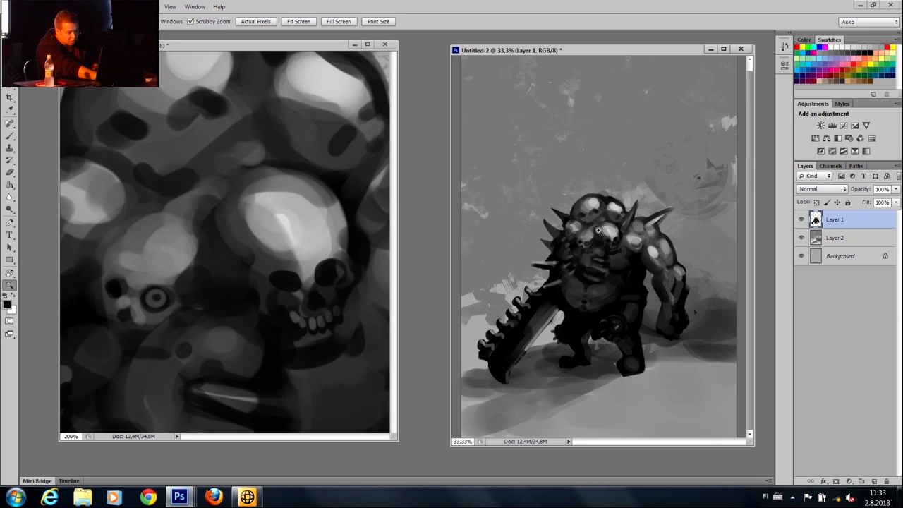
pyautogui.click(598, 230)
pyautogui.press('b')
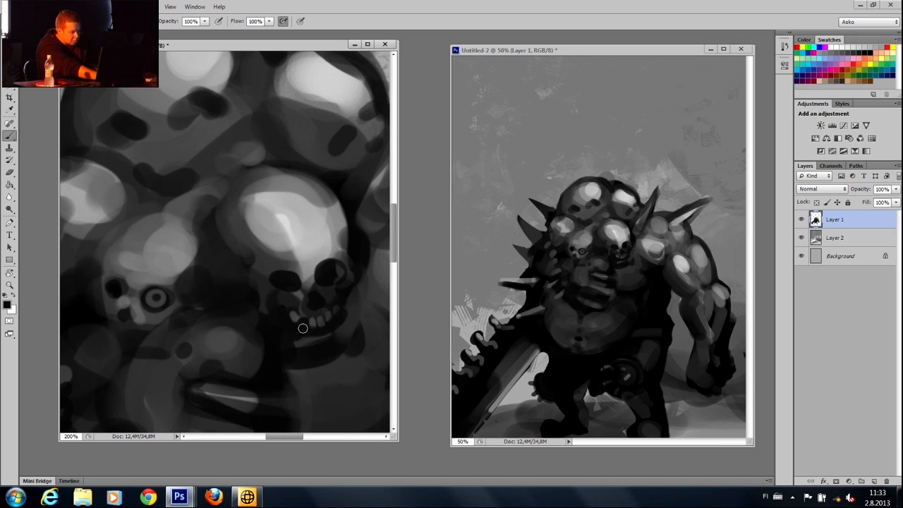
pyautogui.keyDown('alt'); pyautogui.click(302, 298); pyautogui.keyUp('alt')
pyautogui.press('[')
pyautogui.moveTo(290, 299)
pyautogui.mouseDown()
pyautogui.moveTo(274, 304)
pyautogui.moveTo(264, 292)
pyautogui.moveTo(288, 276)
pyautogui.moveTo(284, 285)
pyautogui.mouseUp()
pyautogui.keyDown('alt'); pyautogui.click(292, 280); pyautogui.keyUp('alt')
pyautogui.press(']')
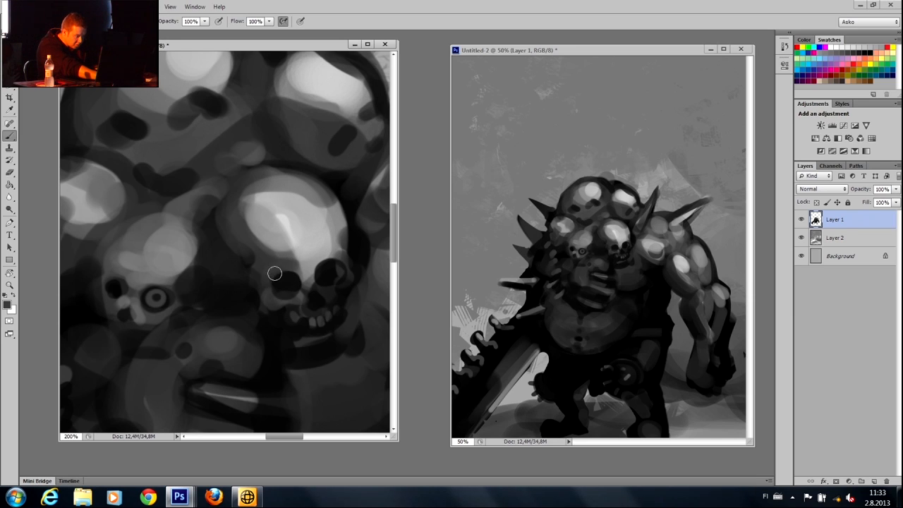
pyautogui.moveTo(295, 269)
pyautogui.mouseDown()
pyautogui.moveTo(274, 263)
pyautogui.moveTo(280, 258)
pyautogui.mouseUp()
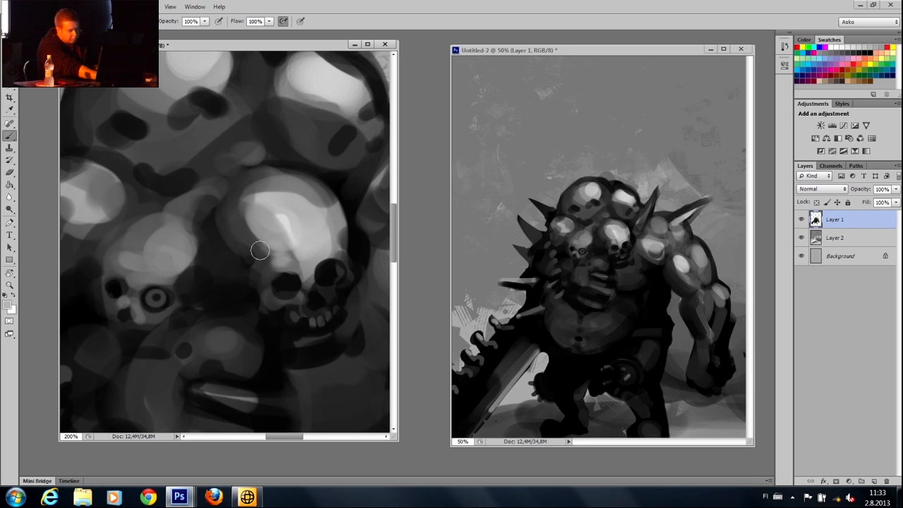
# Paint over the large skull's lower jaw and surroundings with black and dark grey strokes.
pyautogui.keyDown('alt'); pyautogui.click(339, 321); pyautogui.keyUp('alt')
pyautogui.moveTo(351, 328); pyautogui.dragTo(363, 331)
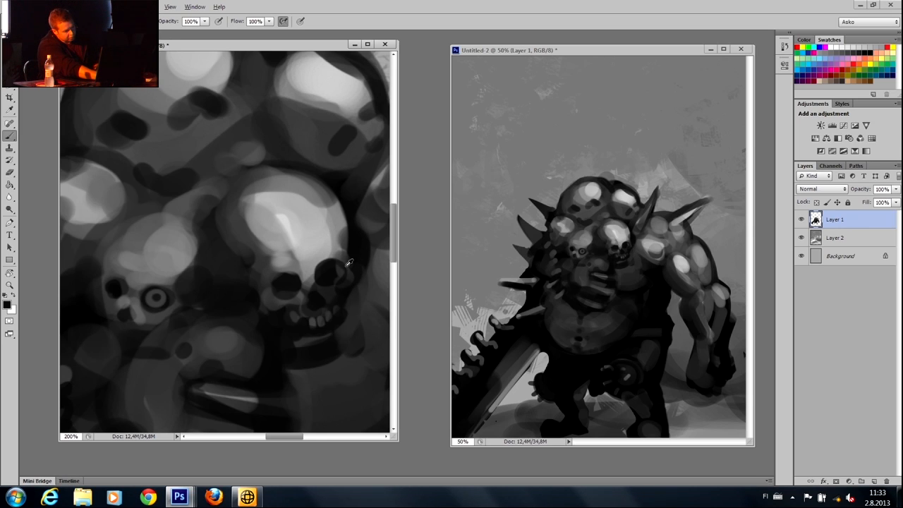
pyautogui.moveTo(355, 292)
pyautogui.mouseDown()
pyautogui.moveTo(337, 349)
pyautogui.moveTo(353, 323)
pyautogui.moveTo(310, 354)
pyautogui.moveTo(339, 325)
pyautogui.moveTo(317, 335)
pyautogui.moveTo(343, 346)
pyautogui.moveTo(317, 376)
pyautogui.moveTo(356, 352)
pyautogui.mouseUp()
pyautogui.keyDown('alt'); pyautogui.click(362, 373); pyautogui.keyUp('alt')
pyautogui.moveTo(312, 374); pyautogui.dragTo(320, 360)
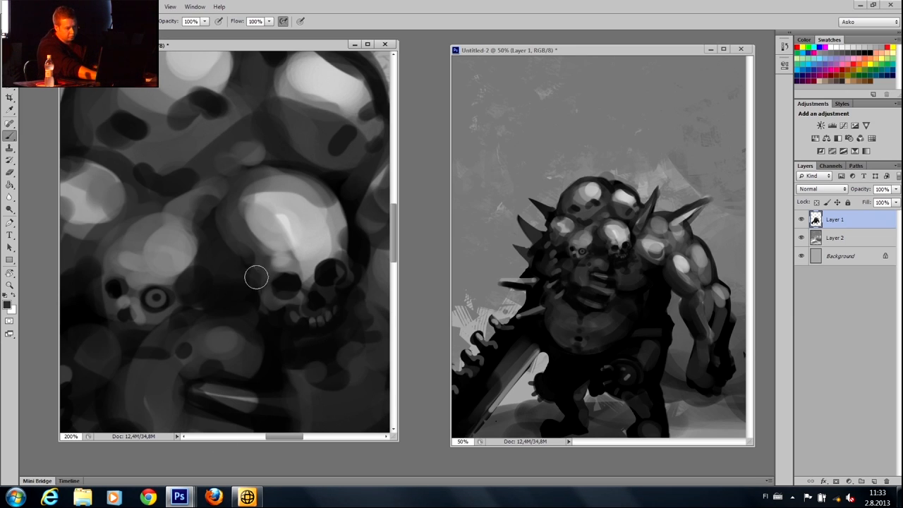
# Darken the main face's cheek and the area around its mouth with broad dark brush strokes.
pyautogui.moveTo(216, 287); pyautogui.dragTo(270, 191)
pyautogui.keyDown('alt'); pyautogui.click(275, 212); pyautogui.keyUp('alt')
pyautogui.press(']')
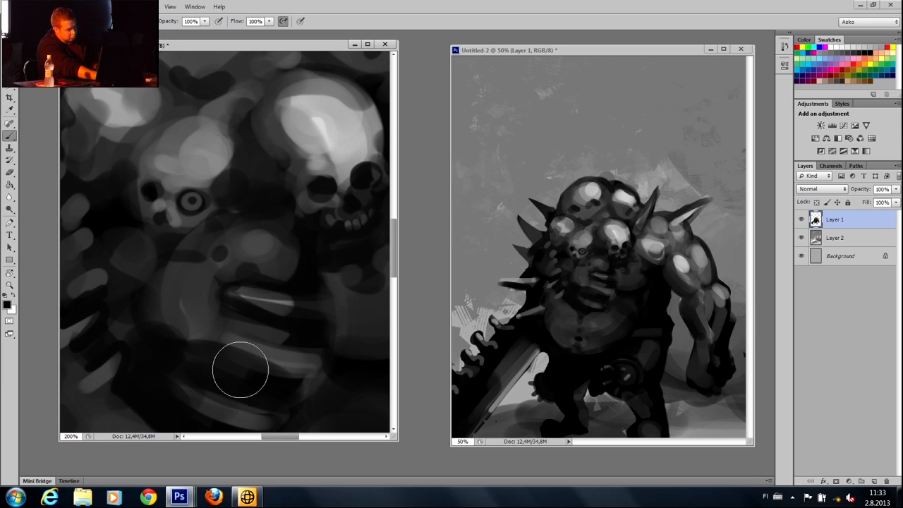
pyautogui.press(']')
pyautogui.moveTo(269, 369)
pyautogui.mouseDown()
pyautogui.moveTo(202, 362)
pyautogui.moveTo(239, 373)
pyautogui.moveTo(264, 321)
pyautogui.moveTo(300, 326)
pyautogui.moveTo(130, 301)
pyautogui.moveTo(185, 263)
pyautogui.moveTo(212, 260)
pyautogui.moveTo(252, 223)
pyautogui.moveTo(278, 241)
pyautogui.moveTo(205, 295)
pyautogui.mouseUp()
pyautogui.moveTo(162, 211); pyautogui.dragTo(181, 155)
pyautogui.moveTo(127, 180); pyautogui.dragTo(165, 209)
pyautogui.keyDown('alt'); pyautogui.click(242, 135); pyautogui.keyUp('alt')
pyautogui.moveTo(195, 184)
pyautogui.mouseDown()
pyautogui.moveTo(222, 155)
pyautogui.moveTo(147, 196)
pyautogui.mouseUp()
pyautogui.keyDown('alt'); pyautogui.click(199, 151); pyautogui.keyUp('alt')
pyautogui.keyDown('alt'); pyautogui.click(199, 157); pyautogui.keyUp('alt')
# Tone down the main face's nose and upper teeth with smaller sampled dark grey strokes.
pyautogui.press('[')
pyautogui.press('[')
pyautogui.moveTo(278, 182)
pyautogui.mouseDown()
pyautogui.moveTo(268, 186)
pyautogui.moveTo(293, 180)
pyautogui.moveTo(264, 196)
pyautogui.mouseUp()
pyautogui.keyDown('alt'); pyautogui.click(284, 173); pyautogui.keyUp('alt')
pyautogui.press('[')
pyautogui.press('[')
pyautogui.keyDown('alt'); pyautogui.click(248, 197); pyautogui.keyUp('alt')
pyautogui.press('[')
pyautogui.press('[')
pyautogui.keyDown('alt'); pyautogui.click(292, 135); pyautogui.keyUp('alt')
pyautogui.moveTo(218, 273); pyautogui.dragTo(288, 321)
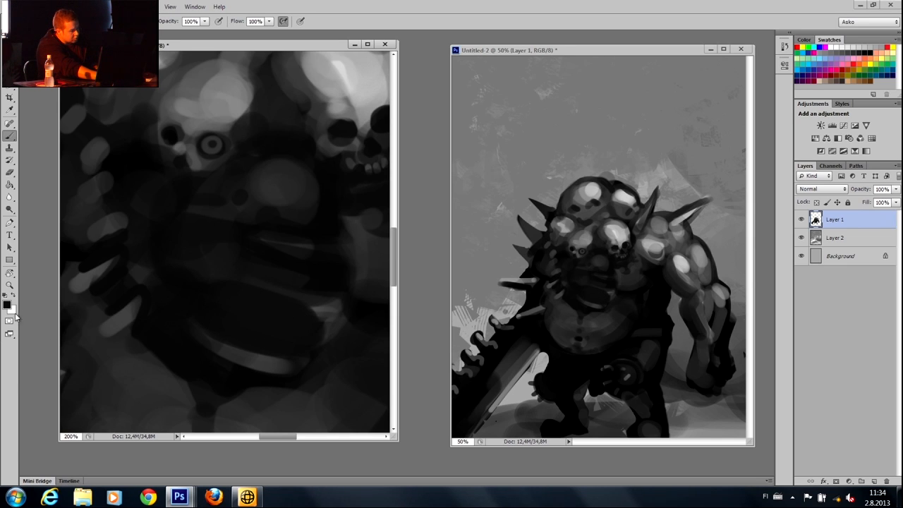
# Choose a darker foreground colour and fill the interior of the main face's open mouth with black.
pyautogui.click(9, 208)
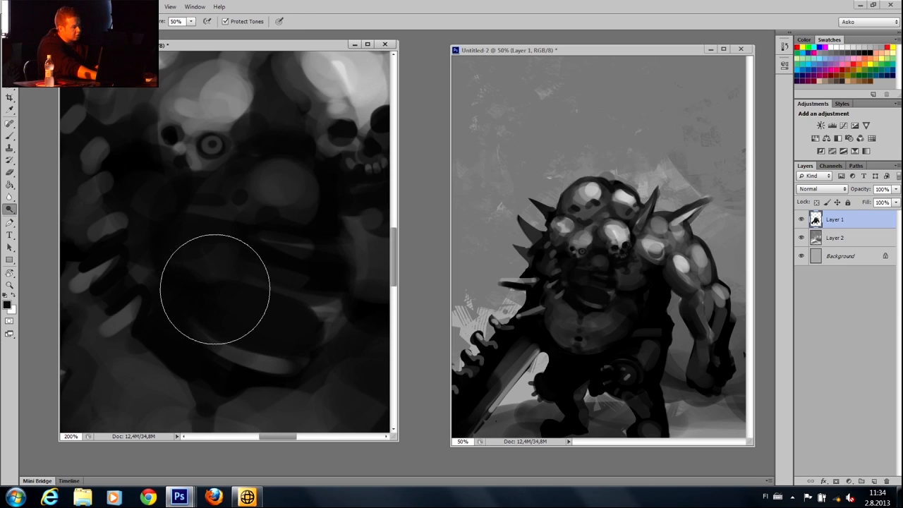
pyautogui.press('b')
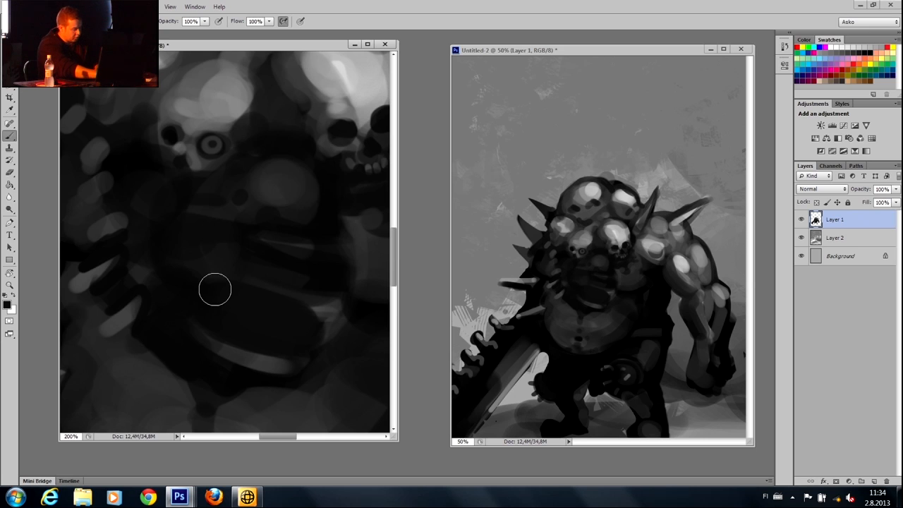
pyautogui.click(7, 305)
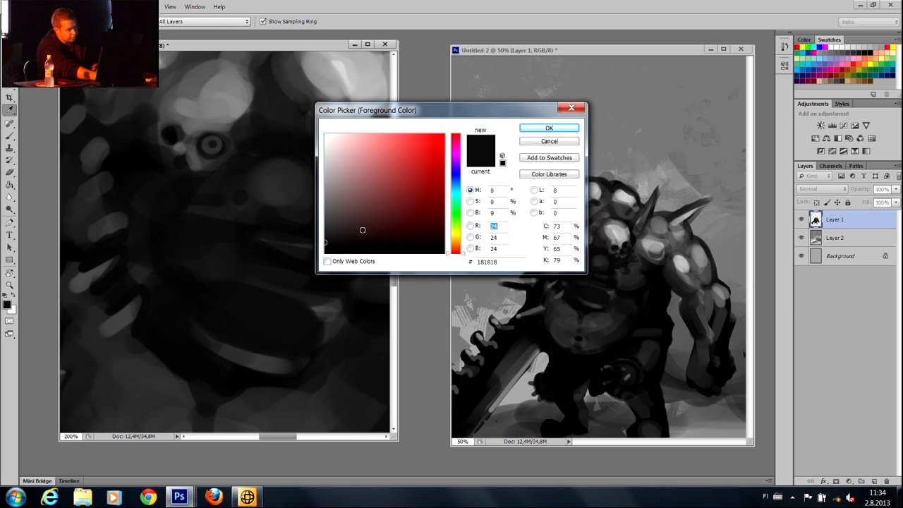
pyautogui.click(549, 127)
pyautogui.moveTo(278, 314)
pyautogui.mouseDown()
pyautogui.moveTo(272, 345)
pyautogui.moveTo(273, 306)
pyautogui.moveTo(276, 321)
pyautogui.moveTo(298, 336)
pyautogui.moveTo(227, 306)
pyautogui.moveTo(277, 321)
pyautogui.moveTo(264, 306)
pyautogui.moveTo(262, 333)
pyautogui.mouseUp()
pyautogui.press(']')
pyautogui.press(']')
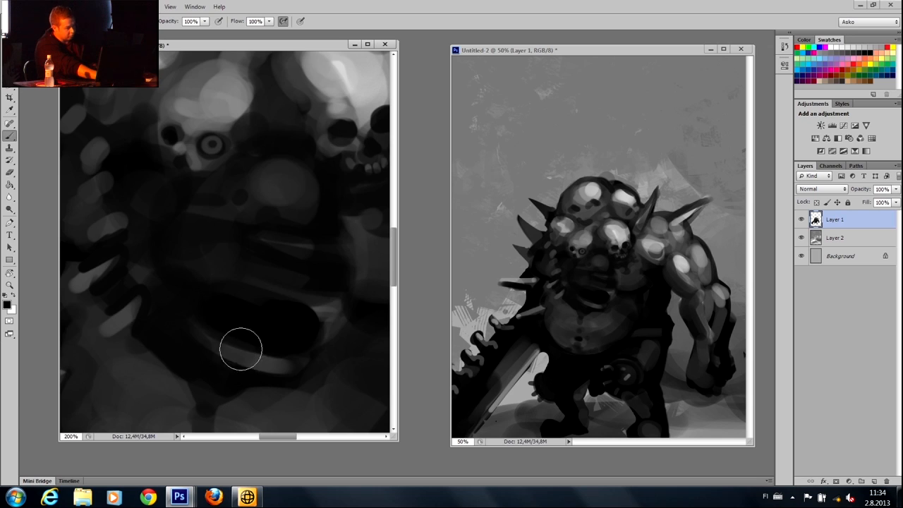
# Blacken the gap above the main face's lip and darken the cheek and chin beside the mouth.
pyautogui.moveTo(258, 261); pyautogui.dragTo(294, 264)
pyautogui.moveTo(181, 329); pyautogui.dragTo(113, 289)
pyautogui.moveTo(93, 251); pyautogui.dragTo(110, 246)
pyautogui.keyDown('alt'); pyautogui.click(236, 305); pyautogui.keyUp('alt')
pyautogui.moveTo(206, 371); pyautogui.dragTo(145, 320)
# Paint thin grey strokes along the lip between the mouth's dark openings, out to the mouth's corner.
pyautogui.keyDown('alt'); pyautogui.click(333, 300); pyautogui.keyUp('alt')
pyautogui.press('[')
pyautogui.press('[')
pyautogui.press('[')
pyautogui.press('[')
pyautogui.press('[')
pyautogui.press('[')
pyautogui.moveTo(323, 309); pyautogui.dragTo(273, 288)
pyautogui.moveTo(316, 310); pyautogui.dragTo(256, 285)
pyautogui.moveTo(290, 252); pyautogui.dragTo(173, 212)
pyautogui.keyDown('alt'); pyautogui.click(211, 239); pyautogui.keyUp('alt')
pyautogui.hotkey('alt', 's')
pyautogui.press('s')
pyautogui.click(233, 268)
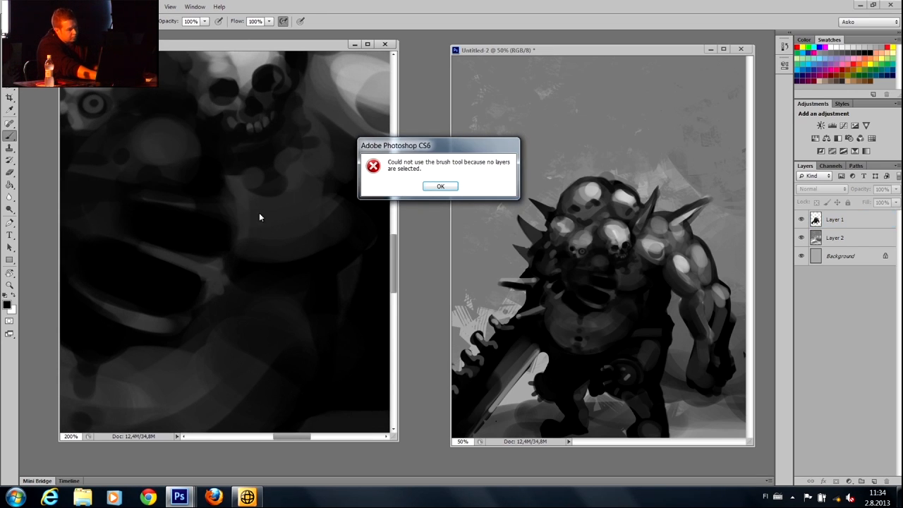
pyautogui.click(435, 187)
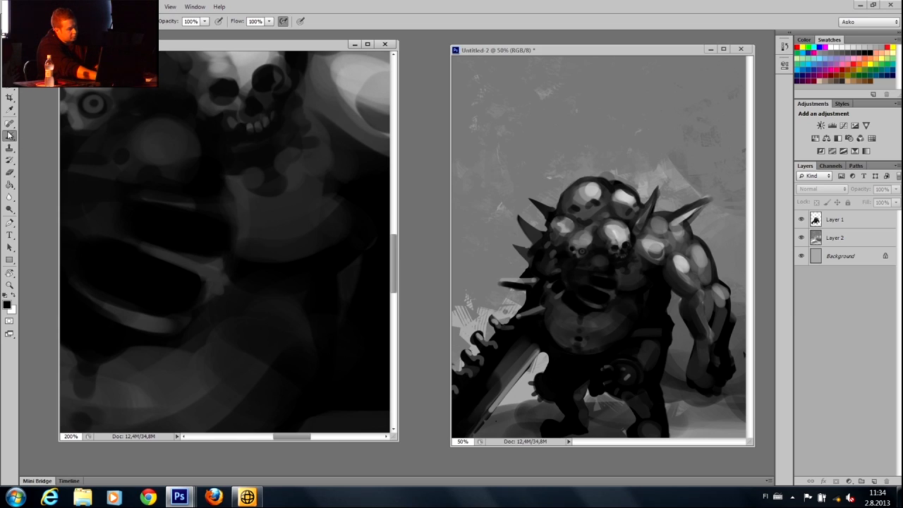
# Reselect Layer 1, extend the grey strand at the mouth's corner and repaint the lower lip with black and dark grey strokes.
pyautogui.click(849, 215)
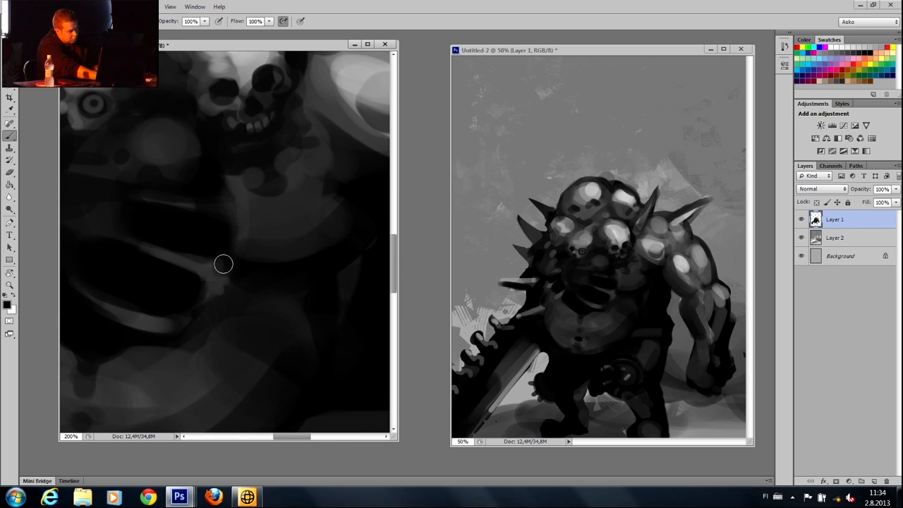
pyautogui.moveTo(212, 281)
pyautogui.mouseDown()
pyautogui.moveTo(236, 285)
pyautogui.moveTo(226, 283)
pyautogui.moveTo(246, 273)
pyautogui.moveTo(240, 299)
pyautogui.moveTo(212, 292)
pyautogui.mouseUp()
pyautogui.keyDown('alt'); pyautogui.click(249, 274); pyautogui.keyUp('alt')
pyautogui.press(']')
pyautogui.moveTo(160, 318)
pyautogui.mouseDown()
pyautogui.moveTo(163, 340)
pyautogui.moveTo(196, 343)
pyautogui.mouseUp()
pyautogui.keyDown('alt'); pyautogui.click(130, 280); pyautogui.keyUp('alt')
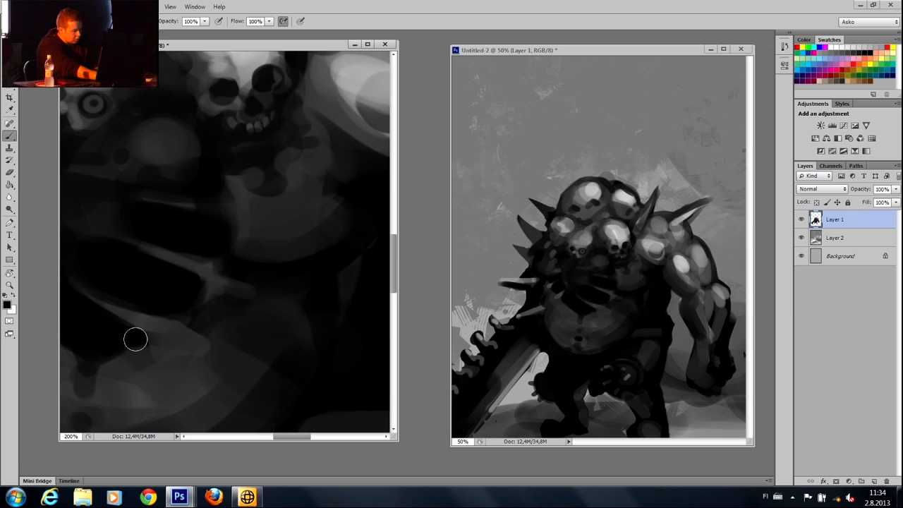
# Save the painting as a Photoshop file named assembly_monster with Maximize Compatibility on.
pyautogui.click(28, 6)
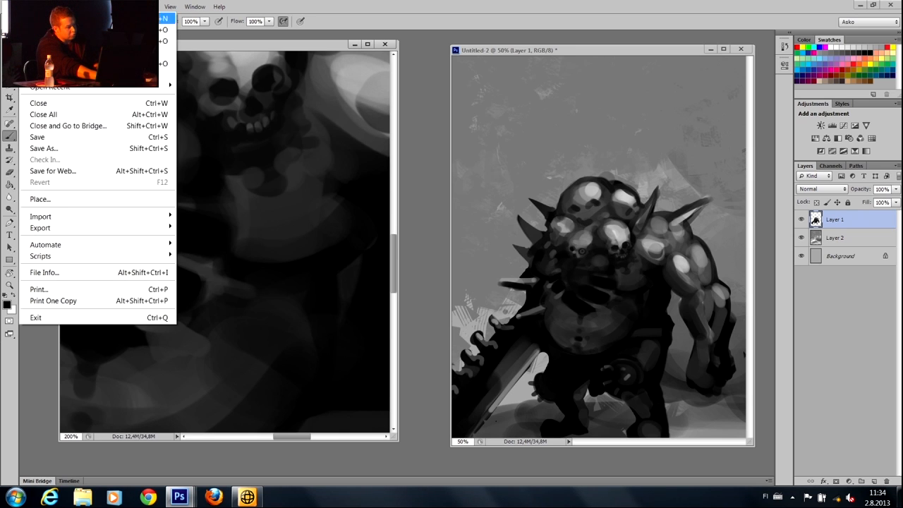
pyautogui.click(71, 147)
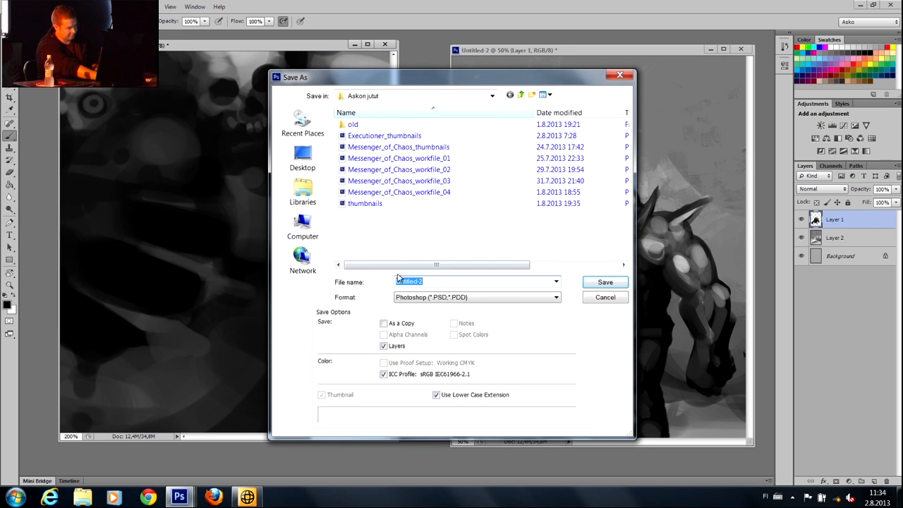
pyautogui.press('BackSpace')
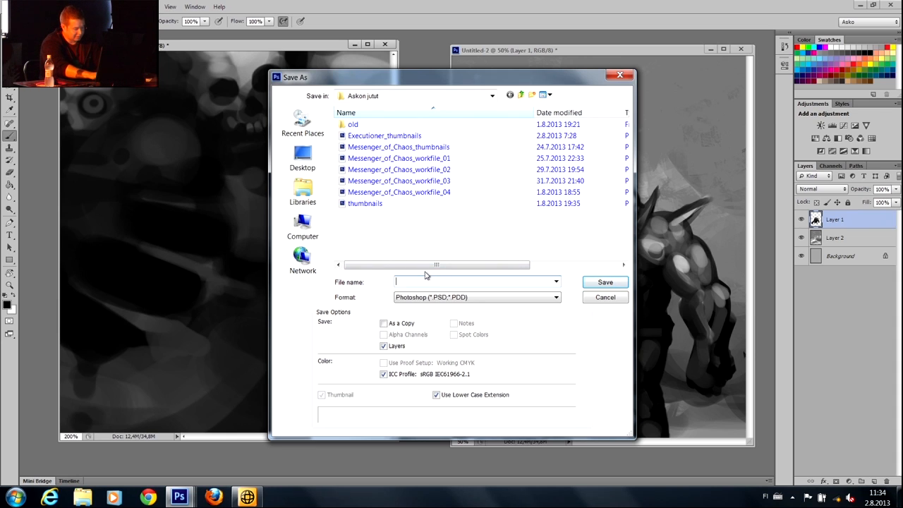
pyautogui.write('a')
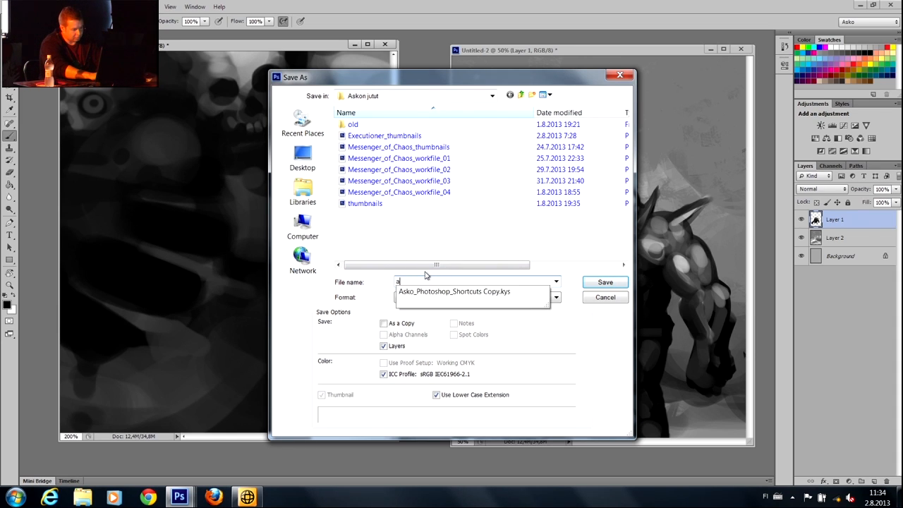
pyautogui.write('ssembly')
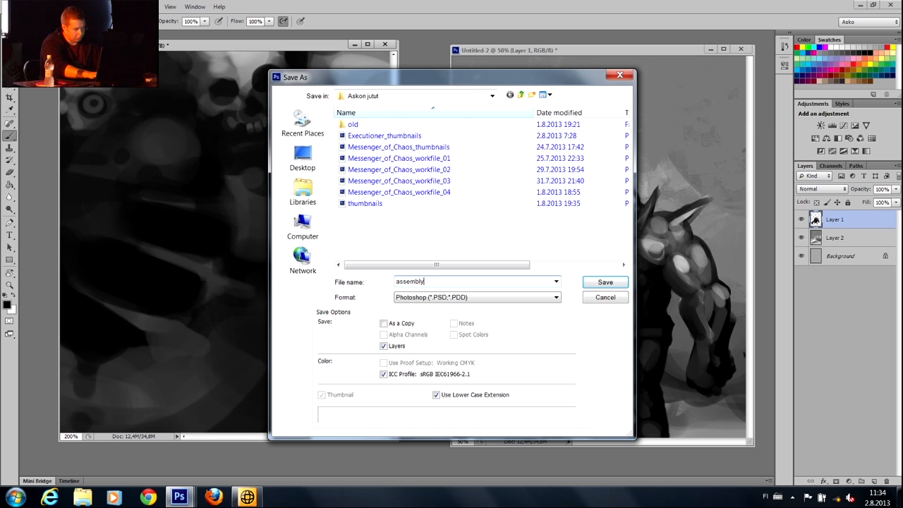
pyautogui.write('_m')
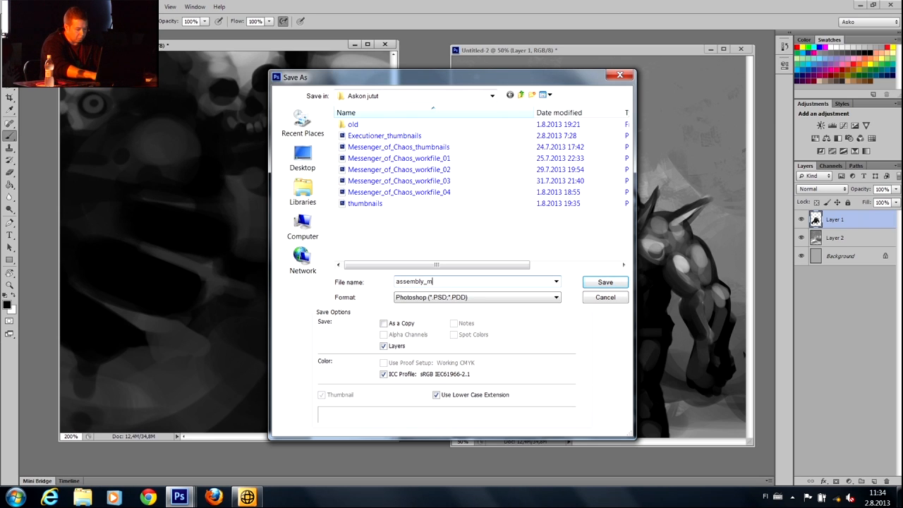
pyautogui.write('onster')
pyautogui.press('Return')
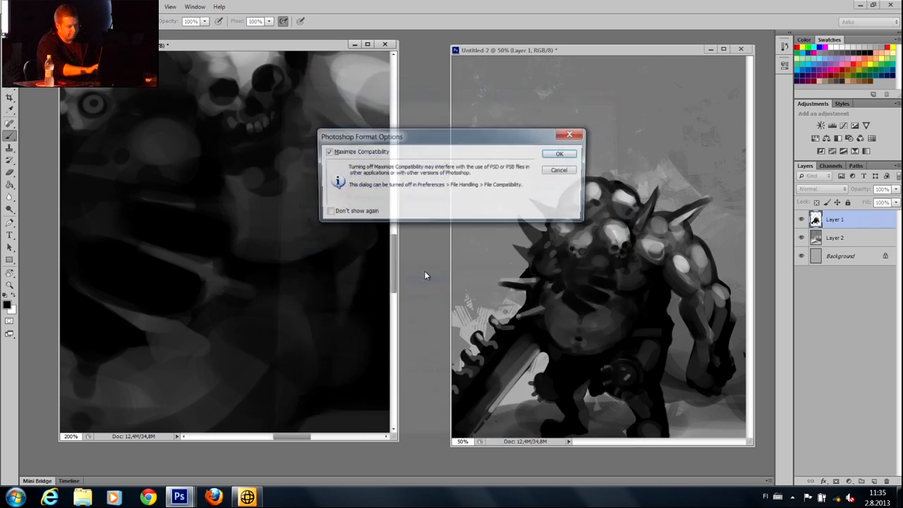
pyautogui.click(558, 154)
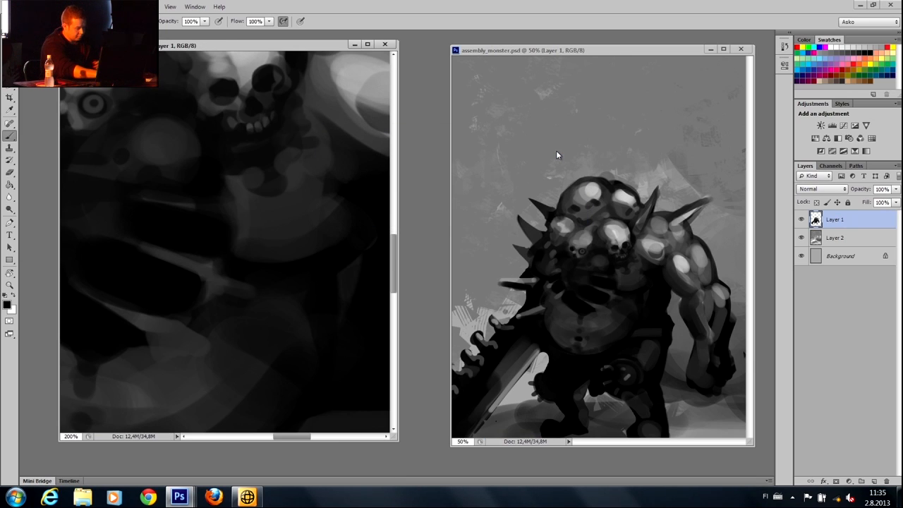
# Brighten the strand across the mouth and the edge of the lower lip with thin, sampled lighter grey strokes.
pyautogui.keyDown('alt'); pyautogui.click(172, 254); pyautogui.keyUp('alt')
pyautogui.moveTo(168, 259); pyautogui.dragTo(133, 242)
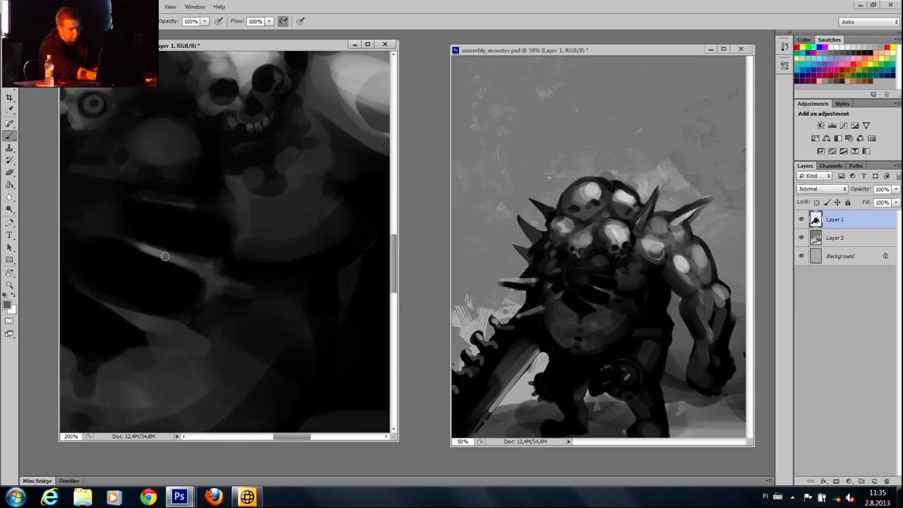
pyautogui.moveTo(176, 203)
pyautogui.mouseDown()
pyautogui.moveTo(109, 187)
pyautogui.moveTo(178, 203)
pyautogui.moveTo(130, 191)
pyautogui.moveTo(182, 99)
pyautogui.mouseUp()
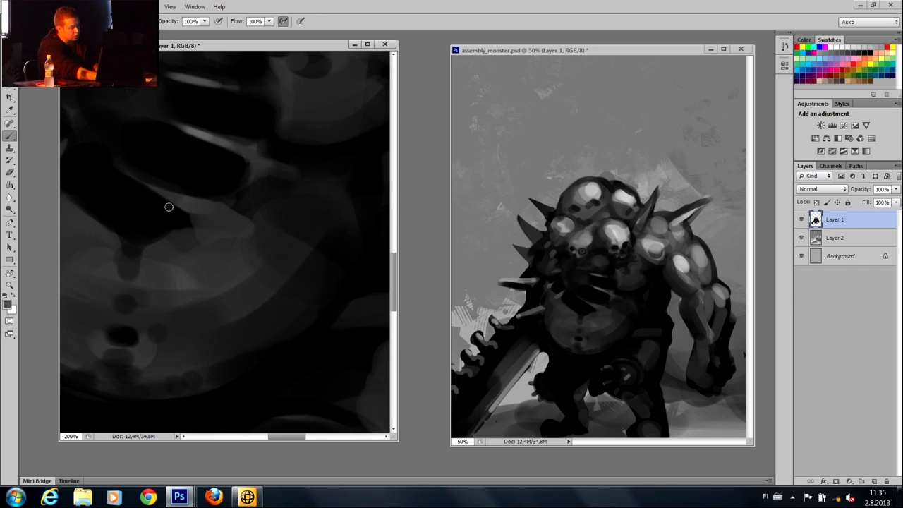
pyautogui.moveTo(179, 218); pyautogui.dragTo(151, 176)
# Extend the lower lip's strand diagonally onto the belly with a dark shadow stroke and a thin grey line along it.
pyautogui.moveTo(210, 205)
pyautogui.mouseDown()
pyautogui.moveTo(151, 177)
pyautogui.moveTo(202, 199)
pyautogui.moveTo(205, 228)
pyautogui.moveTo(272, 261)
pyautogui.mouseUp()
pyautogui.keyDown('alt'); pyautogui.click(182, 174); pyautogui.keyUp('alt')
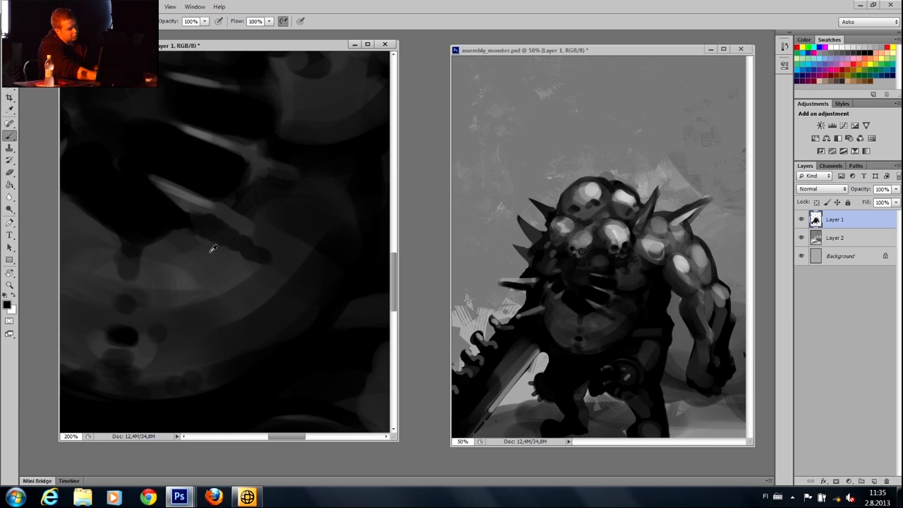
pyautogui.moveTo(209, 239)
pyautogui.mouseDown()
pyautogui.moveTo(267, 271)
pyautogui.moveTo(210, 232)
pyautogui.moveTo(229, 244)
pyautogui.mouseUp()
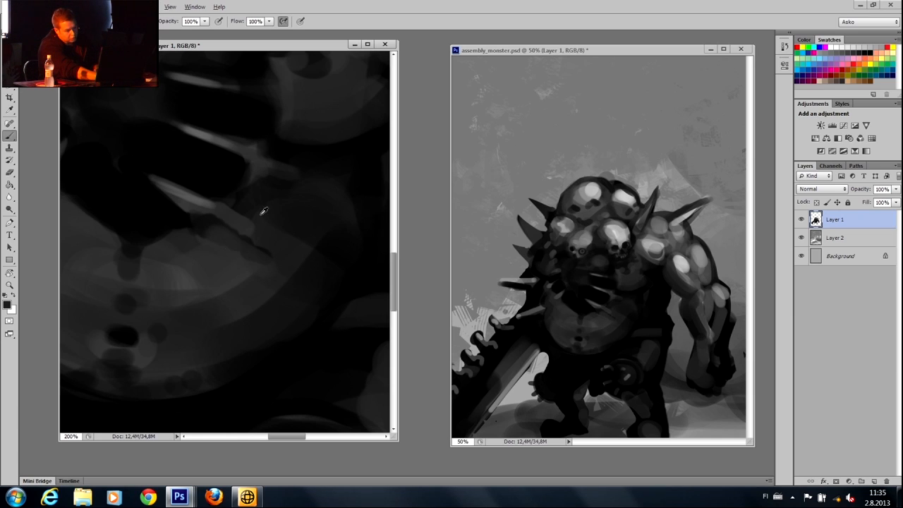
pyautogui.keyDown('alt'); pyautogui.click(250, 215); pyautogui.keyUp('alt')
pyautogui.press('[')
pyautogui.press('[')
pyautogui.press('[')
pyautogui.keyDown('alt'); pyautogui.click(189, 206); pyautogui.keyUp('alt')
pyautogui.press('[')
pyautogui.moveTo(188, 208); pyautogui.dragTo(243, 230)
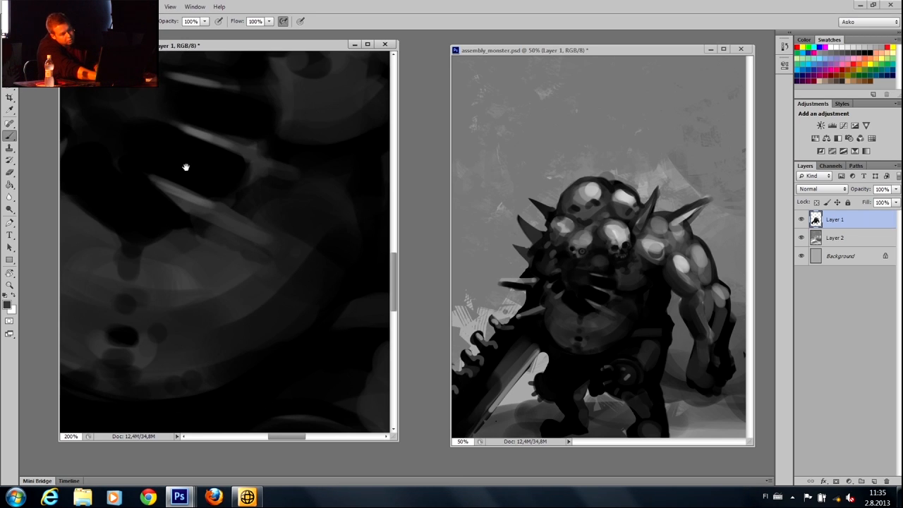
pyautogui.moveTo(185, 167); pyautogui.dragTo(346, 139)
pyautogui.keyDown('alt'); pyautogui.click(235, 187); pyautogui.keyUp('alt')
pyautogui.moveTo(265, 174); pyautogui.dragTo(238, 189)
pyautogui.hotkey('ctrl', 'z')
pyautogui.keyDown('alt'); pyautogui.click(257, 146); pyautogui.keyUp('alt')
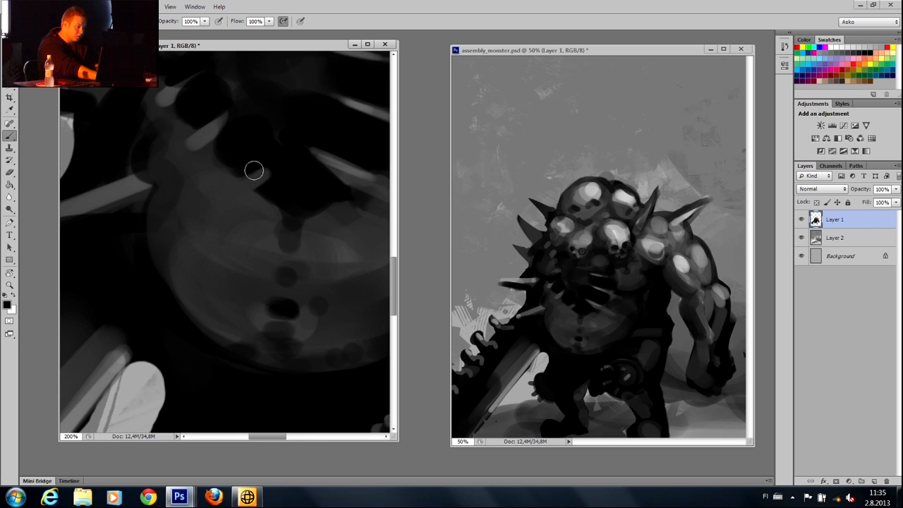
# Lasso the large topmost head, scale it down to about 60% and place it up beside the bright head on its right.
pyautogui.moveTo(254, 127); pyautogui.dragTo(224, 309)
pyautogui.moveTo(192, 183)
pyautogui.mouseDown()
pyautogui.moveTo(171, 151)
pyautogui.moveTo(229, 174)
pyautogui.mouseUp()
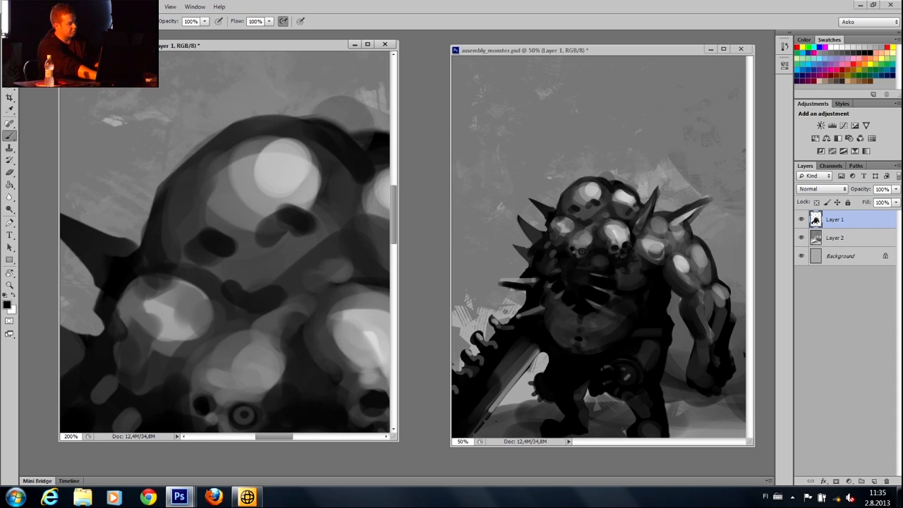
pyautogui.press('l')
pyautogui.moveTo(149, 259)
pyautogui.mouseDown()
pyautogui.moveTo(153, 153)
pyautogui.moveTo(253, 100)
pyautogui.mouseUp()
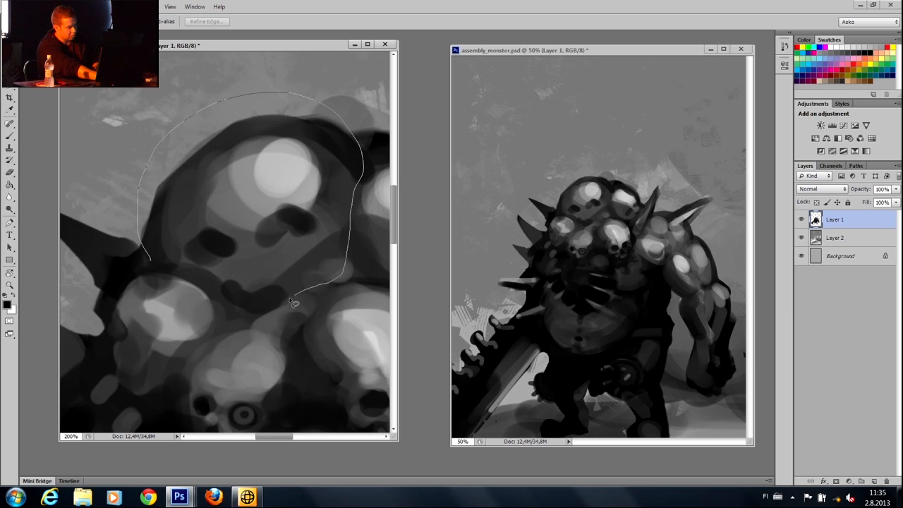
pyautogui.moveTo(154, 264); pyautogui.dragTo(151, 258)
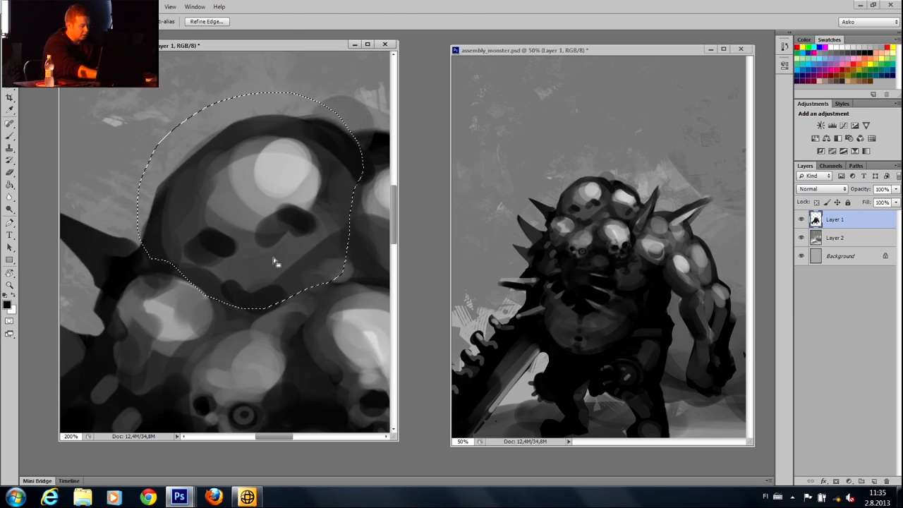
pyautogui.hotkey('ctrl', 't')
pyautogui.moveTo(139, 94); pyautogui.dragTo(226, 179)
pyautogui.moveTo(268, 234); pyautogui.dragTo(274, 217)
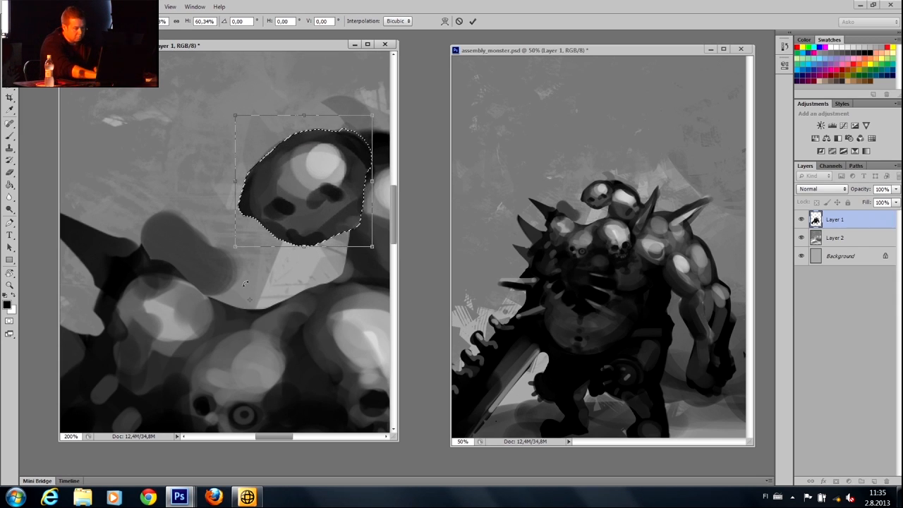
pyautogui.press('Return')
# Duplicate the shrunken head twice to fill the gap below and to the left of it, and clear the selection.
pyautogui.moveTo(259, 292); pyautogui.dragTo(269, 284)
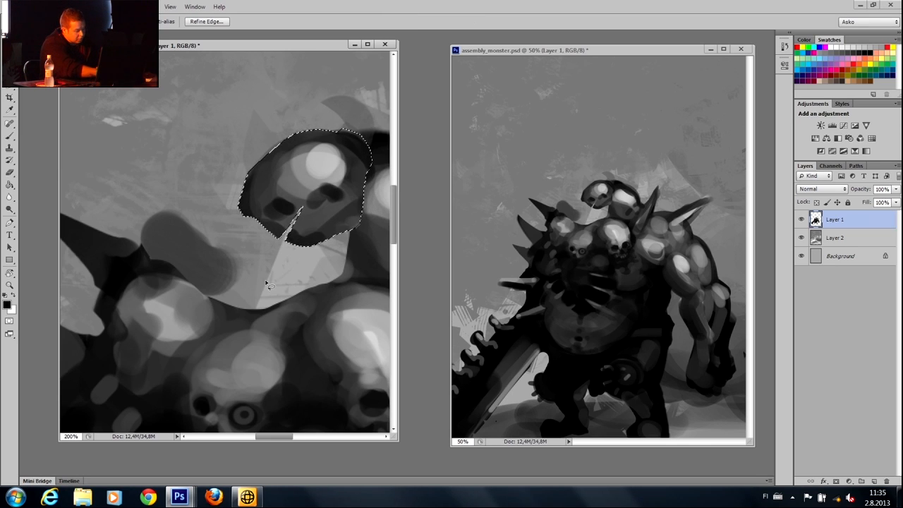
pyautogui.hotkey('ctrl', 'z')
pyautogui.press('v')
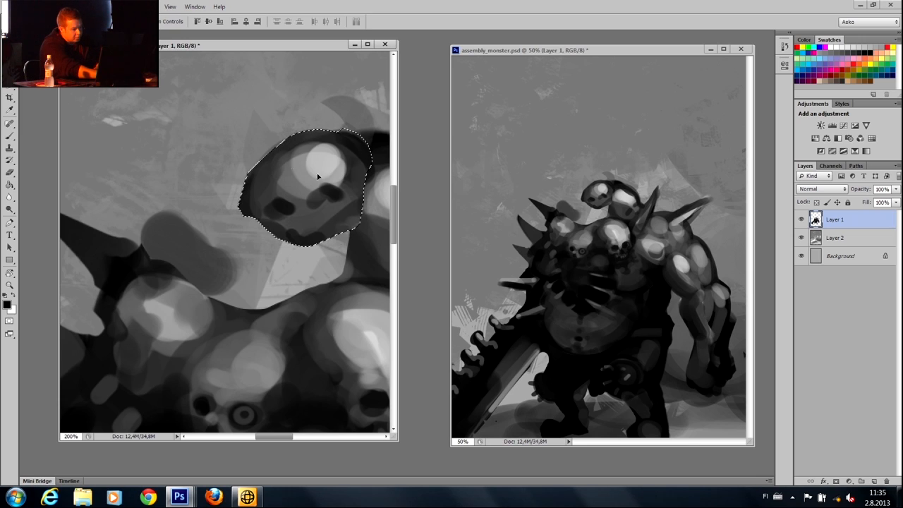
pyautogui.moveTo(326, 196); pyautogui.dragTo(212, 244)
pyautogui.hotkey('ctrl', 'd')
pyautogui.press('b')
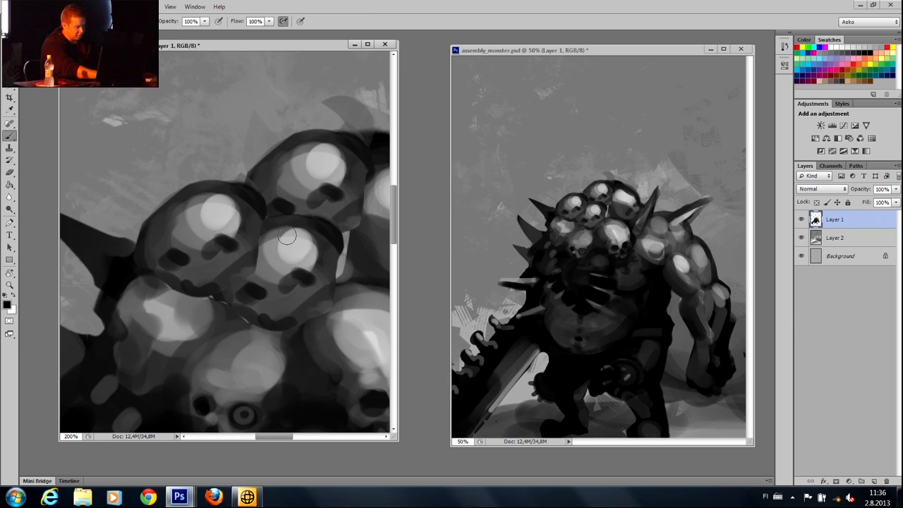
# Repaint the lower duplicated head as a small skull with light grey bone, dark eye sockets, a nose hole, upper teeth and a dark jaw.
pyautogui.keyDown('alt'); pyautogui.click(277, 253); pyautogui.keyUp('alt')
pyautogui.moveTo(258, 261)
pyautogui.mouseDown()
pyautogui.moveTo(282, 244)
pyautogui.moveTo(298, 253)
pyautogui.moveTo(273, 240)
pyautogui.moveTo(259, 257)
pyautogui.mouseUp()
pyautogui.keyDown('alt'); pyautogui.click(302, 277); pyautogui.keyUp('alt')
pyautogui.press('[')
pyautogui.press('[')
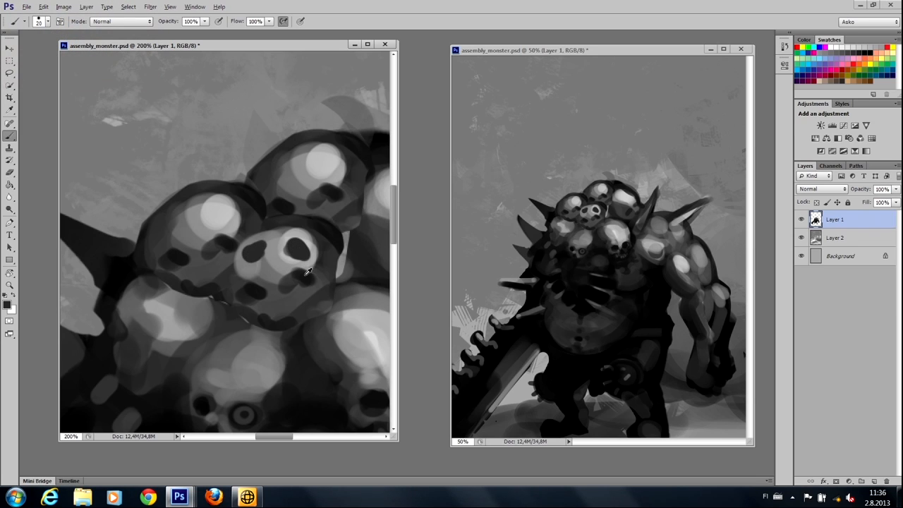
pyautogui.moveTo(244, 290)
pyautogui.mouseDown()
pyautogui.moveTo(278, 289)
pyautogui.moveTo(252, 296)
pyautogui.moveTo(272, 293)
pyautogui.moveTo(277, 307)
pyautogui.moveTo(306, 287)
pyautogui.moveTo(317, 297)
pyautogui.moveTo(289, 317)
pyautogui.mouseUp()
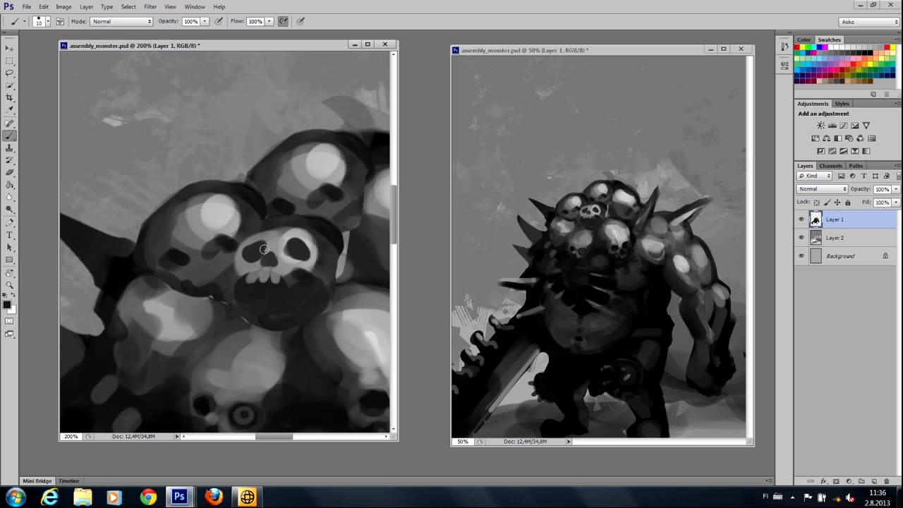
# Deepen and reshape the small skull's eye sockets with a finer brush and darken the area beside the skull.
pyautogui.press(']')
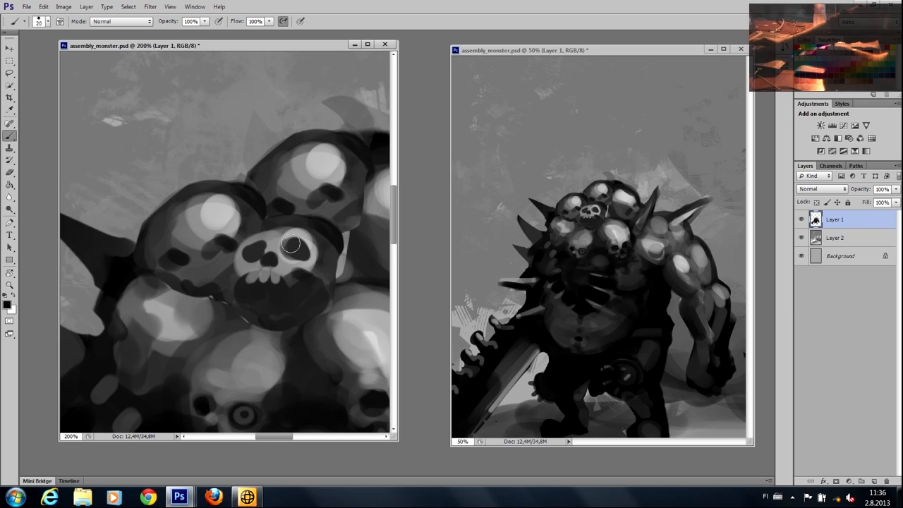
pyautogui.press('[')
pyautogui.press('[')
pyautogui.press('[')
pyautogui.keyDown('alt'); pyautogui.click(256, 254); pyautogui.keyUp('alt')
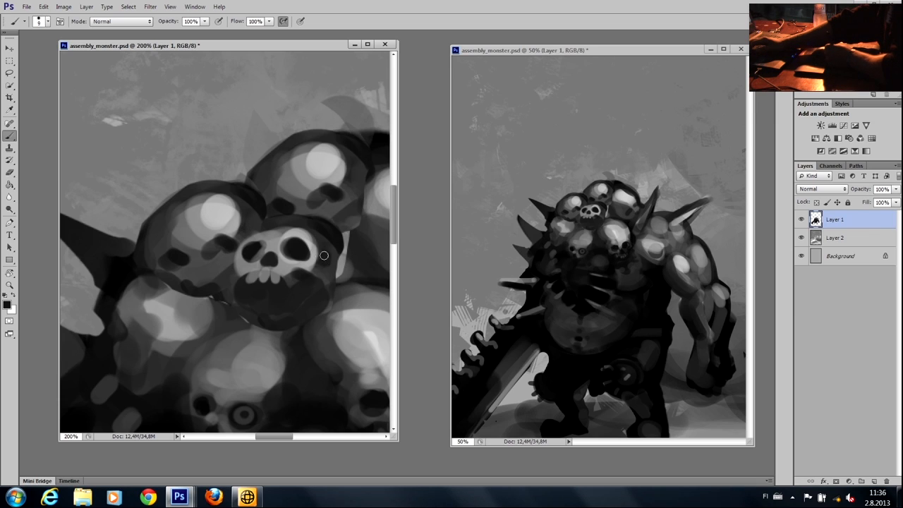
pyautogui.press(']')
pyautogui.press(']')
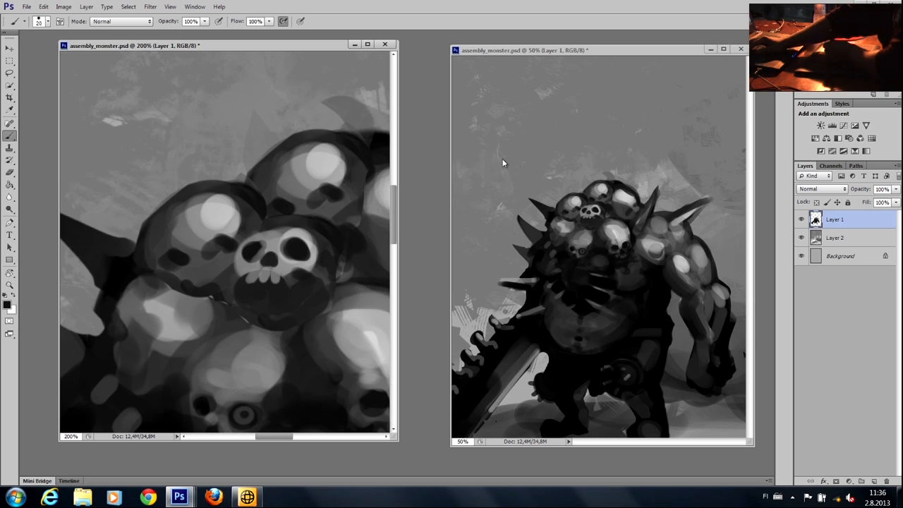
pyautogui.moveTo(332, 149); pyautogui.dragTo(163, 172)
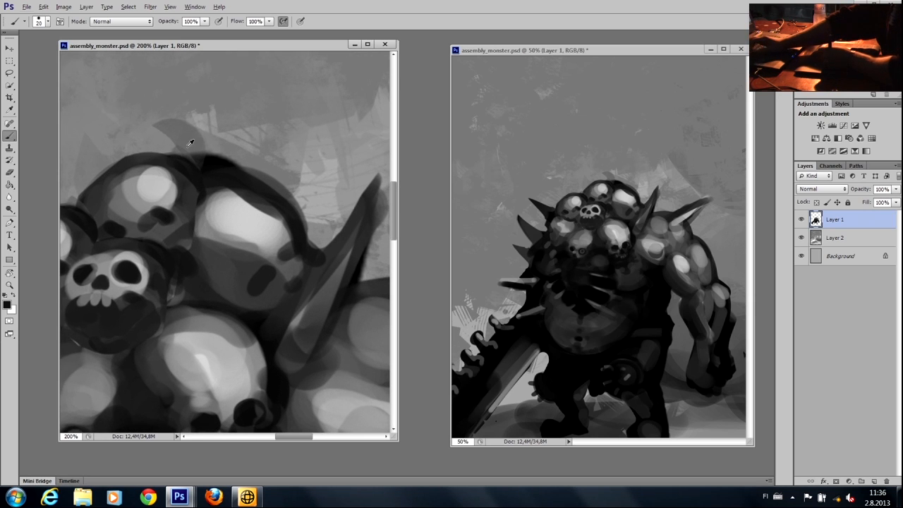
pyautogui.press('e')
pyautogui.hotkey('alt', 'e')
pyautogui.press('Escape')
pyautogui.press('b')
pyautogui.moveTo(171, 140); pyautogui.dragTo(193, 144)
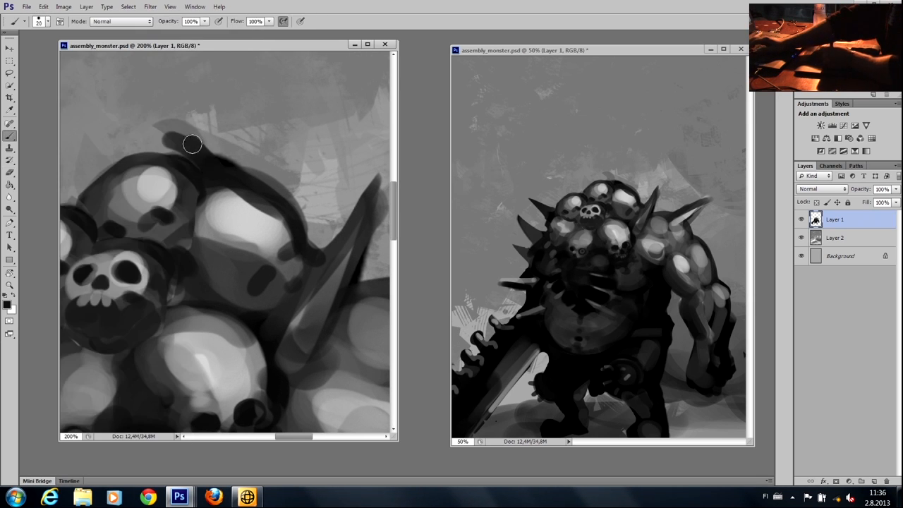
# Erase the stray dark stroke and the thick dark outline above the right-hand head to trim its silhouette.
pyautogui.press('e')
pyautogui.moveTo(150, 122)
pyautogui.mouseDown()
pyautogui.moveTo(210, 170)
pyautogui.moveTo(259, 175)
pyautogui.moveTo(292, 201)
pyautogui.mouseUp()
pyautogui.moveTo(208, 162); pyautogui.dragTo(314, 218)
pyautogui.moveTo(259, 175); pyautogui.dragTo(302, 211)
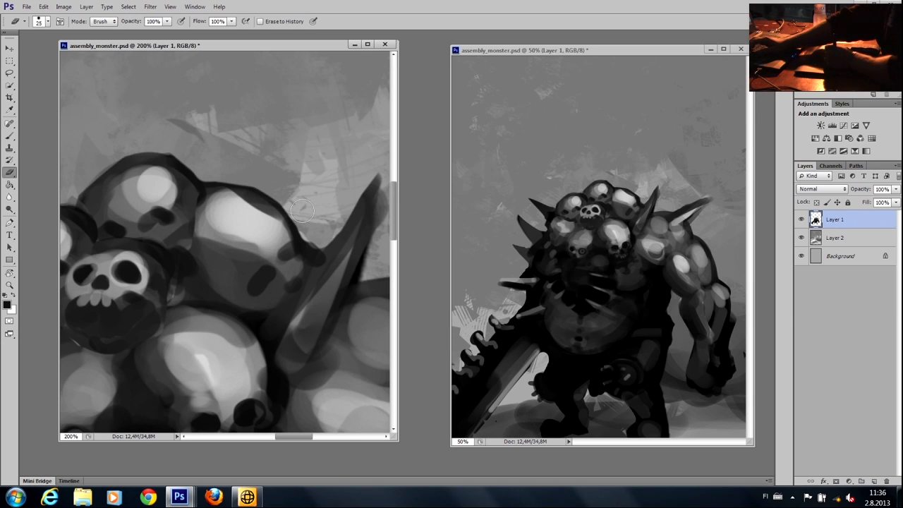
# Extend the right-hand head's bright highlight to its upper edge and paint black eye sockets below it using sampled tones.
pyautogui.press('b')
pyautogui.keyDown('alt'); pyautogui.click(243, 208); pyautogui.keyUp('alt')
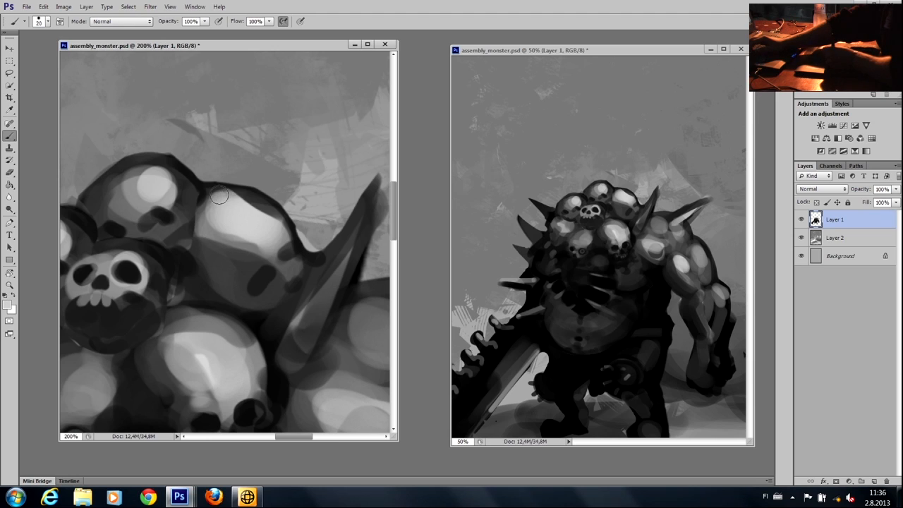
pyautogui.keyDown('alt'); pyautogui.click(208, 176); pyautogui.keyUp('alt')
pyautogui.press('[')
pyautogui.moveTo(281, 252); pyautogui.dragTo(285, 254)
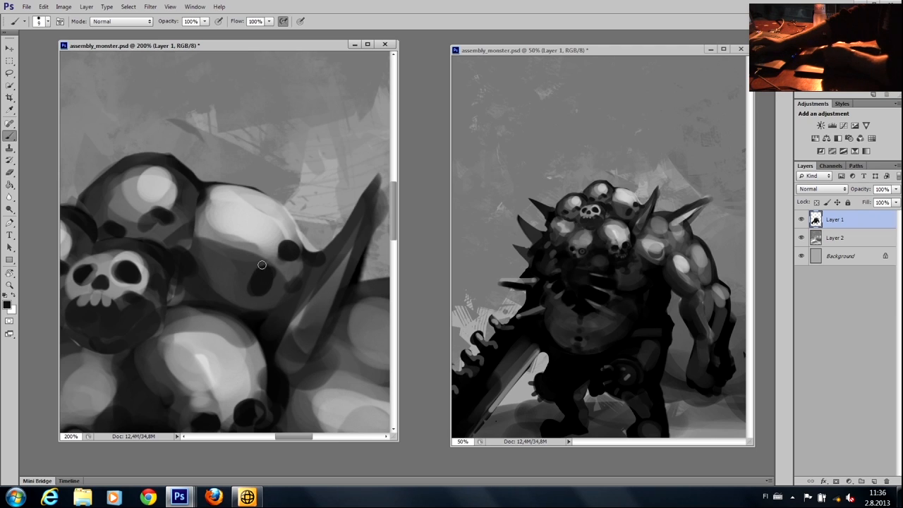
# Paint a light nose bridge between the right-hand skull's eye sockets and lighten the centre of the lower socket with sampled grey.
pyautogui.moveTo(293, 274); pyautogui.dragTo(278, 259)
pyautogui.keyDown('alt'); pyautogui.click(315, 255); pyautogui.keyUp('alt')
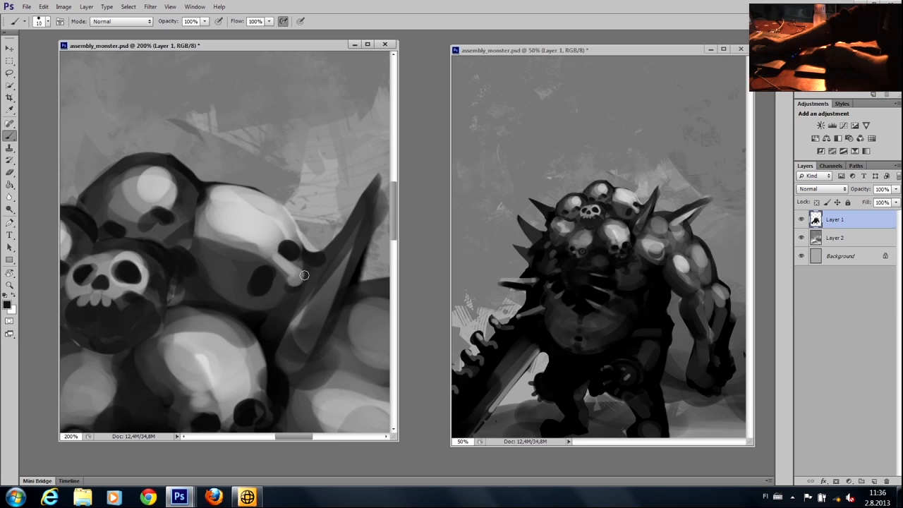
pyautogui.keyDown('alt'); pyautogui.click(264, 272); pyautogui.keyUp('alt')
pyautogui.press(']')
pyautogui.moveTo(262, 275); pyautogui.dragTo(257, 285)
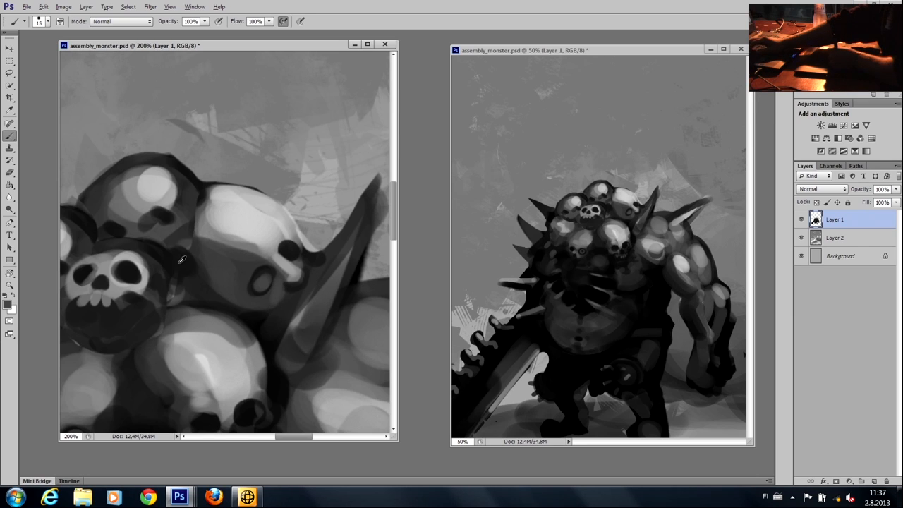
# Extend the right-hand skull's light bone tones across its rear edge and down to the eye sockets, using progressively larger brushes before refining.
pyautogui.press(']')
pyautogui.moveTo(241, 261)
pyautogui.mouseDown()
pyautogui.moveTo(214, 265)
pyautogui.moveTo(197, 251)
pyautogui.moveTo(203, 190)
pyautogui.moveTo(198, 220)
pyautogui.moveTo(185, 192)
pyautogui.moveTo(205, 200)
pyautogui.moveTo(200, 191)
pyautogui.moveTo(210, 191)
pyautogui.moveTo(187, 218)
pyautogui.mouseUp()
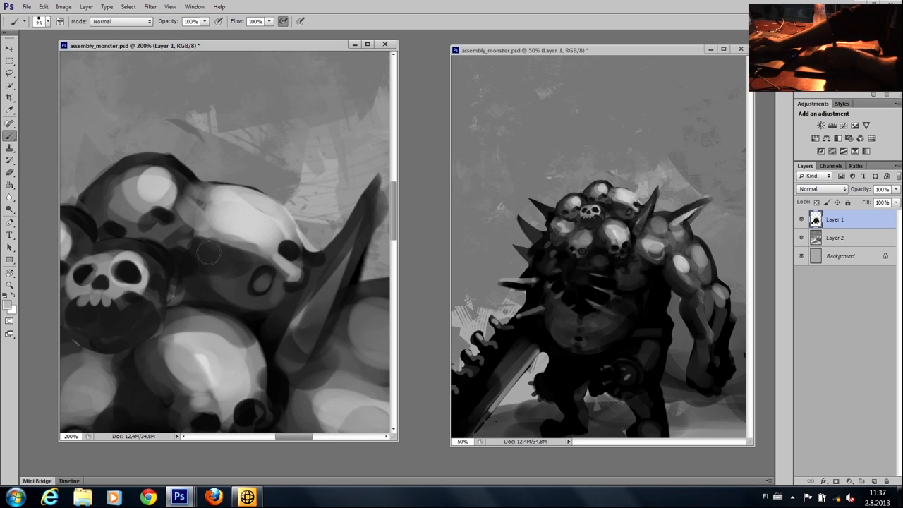
pyautogui.moveTo(245, 265); pyautogui.dragTo(229, 226)
pyautogui.press(']')
pyautogui.moveTo(256, 259); pyautogui.dragTo(231, 232)
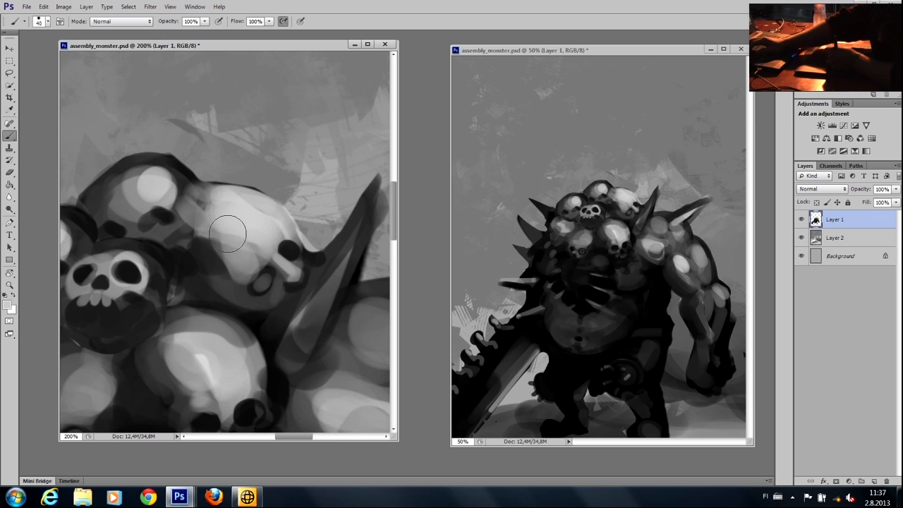
pyautogui.press('[')
pyautogui.press('[')
pyautogui.press('[')
pyautogui.moveTo(265, 282); pyautogui.dragTo(293, 272)
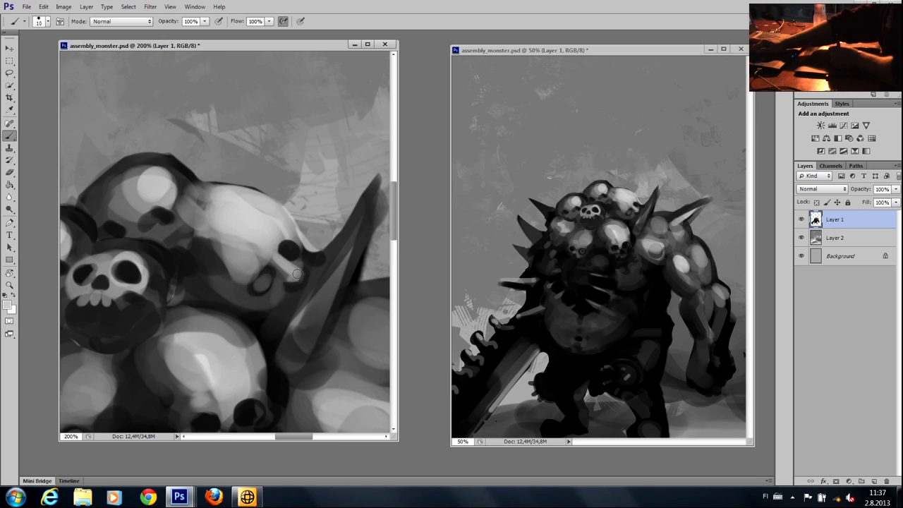
# Repaint the spike beside the right-hand skull as a longer, curved mid-grey horn.
pyautogui.moveTo(272, 182); pyautogui.dragTo(181, 172)
pyautogui.moveTo(242, 209); pyautogui.dragTo(255, 212)
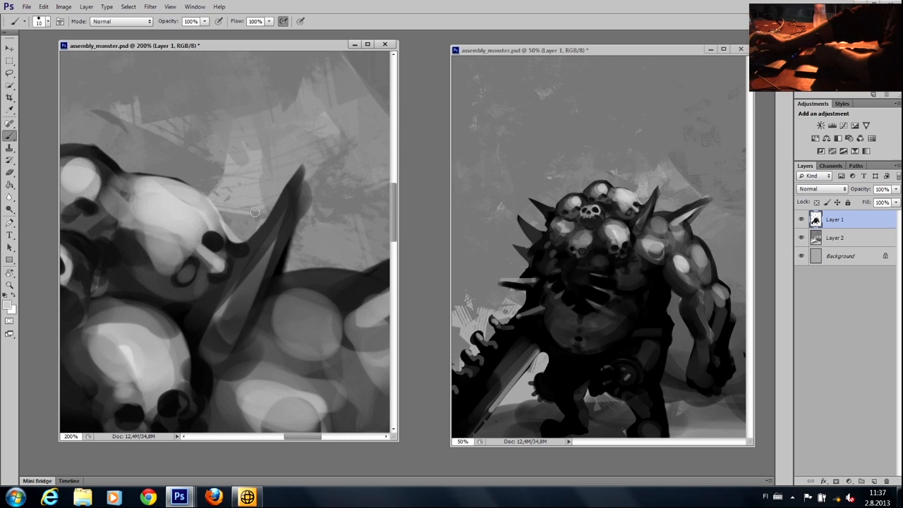
pyautogui.keyDown('alt'); pyautogui.click(256, 273); pyautogui.keyUp('alt')
pyautogui.moveTo(274, 263); pyautogui.dragTo(306, 143)
pyautogui.moveTo(272, 256)
pyautogui.mouseDown()
pyautogui.moveTo(301, 135)
pyautogui.moveTo(264, 283)
pyautogui.mouseUp()
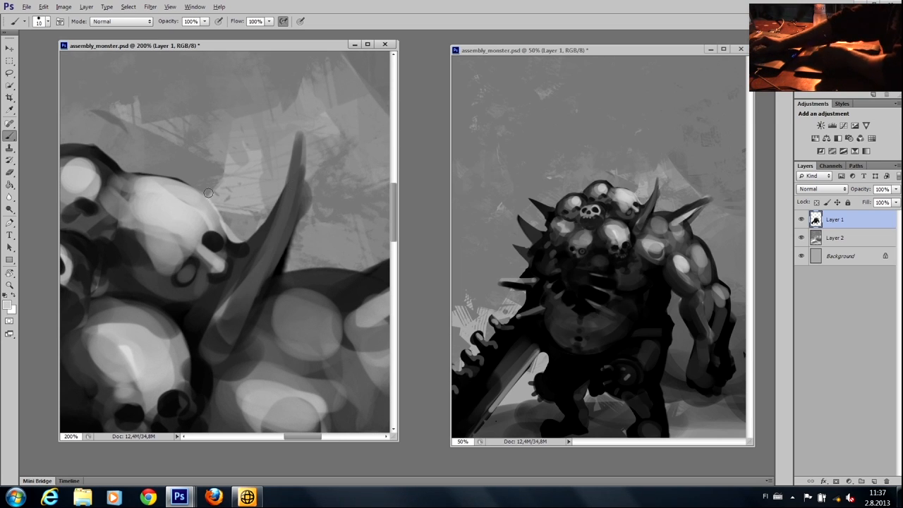
# Paint a light streak along the horn's outer side and rework its base with dark tones around a small grey bump.
pyautogui.moveTo(301, 147); pyautogui.dragTo(259, 305)
pyautogui.moveTo(303, 168)
pyautogui.mouseDown()
pyautogui.moveTo(257, 320)
pyautogui.moveTo(284, 235)
pyautogui.moveTo(276, 290)
pyautogui.mouseUp()
pyautogui.press(']')
pyautogui.moveTo(224, 361)
pyautogui.mouseDown()
pyautogui.moveTo(240, 327)
pyautogui.moveTo(214, 374)
pyautogui.moveTo(239, 309)
pyautogui.moveTo(220, 327)
pyautogui.moveTo(192, 307)
pyautogui.moveTo(234, 292)
pyautogui.mouseUp()
pyautogui.keyDown('alt'); pyautogui.click(237, 287); pyautogui.keyUp('alt')
pyautogui.press('[')
pyautogui.moveTo(231, 330); pyautogui.dragTo(237, 335)
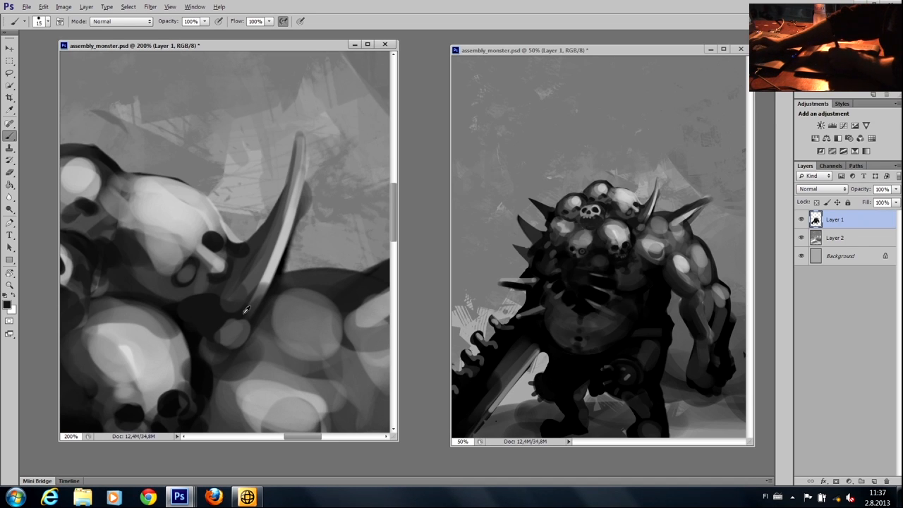
# Darken the horn's inner edge and line it with a thin light rim, erasing the excess to sharpen the tip.
pyautogui.moveTo(228, 188); pyautogui.dragTo(193, 229)
pyautogui.moveTo(262, 180); pyautogui.dragTo(229, 285)
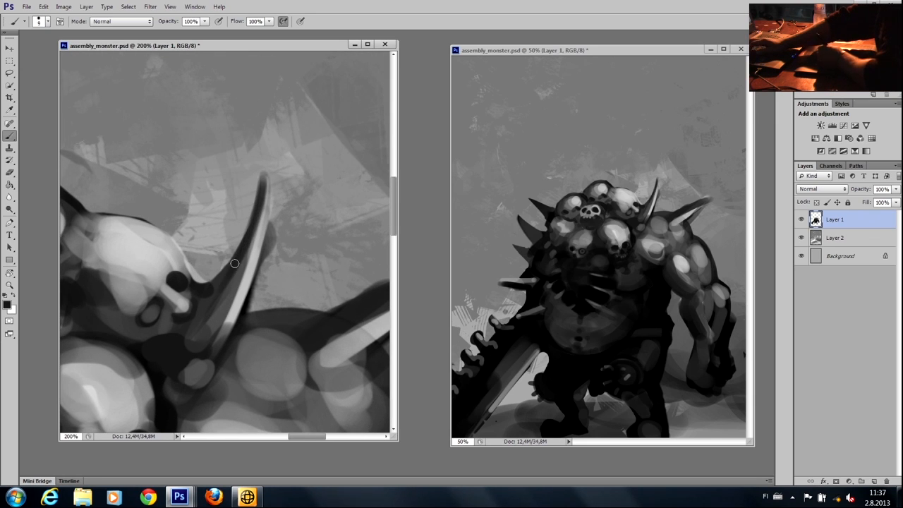
pyautogui.keyDown('alt'); pyautogui.click(257, 259); pyautogui.keyUp('alt')
pyautogui.press('[')
pyautogui.press('[')
pyautogui.moveTo(260, 179); pyautogui.dragTo(230, 257)
pyautogui.moveTo(248, 220); pyautogui.dragTo(203, 287)
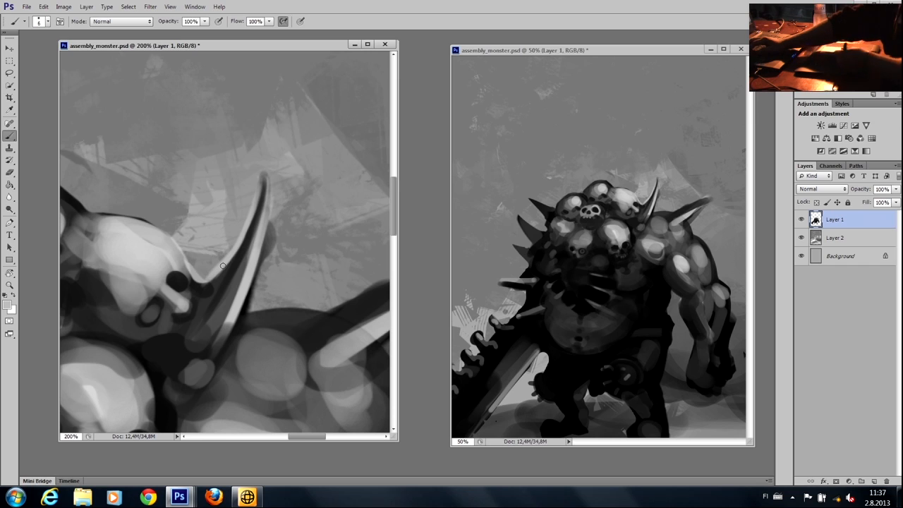
pyautogui.press('e')
pyautogui.moveTo(252, 148); pyautogui.dragTo(233, 226)
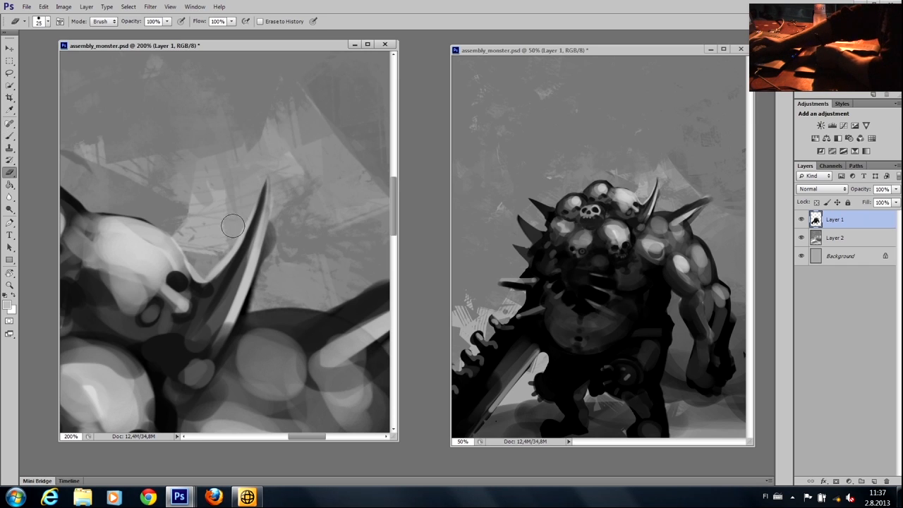
# Brighten the horn and the right-hand skull's forehead with the Dodge tool, set to Highlights at 50% exposure, using a smaller brush.
pyautogui.click(9, 208)
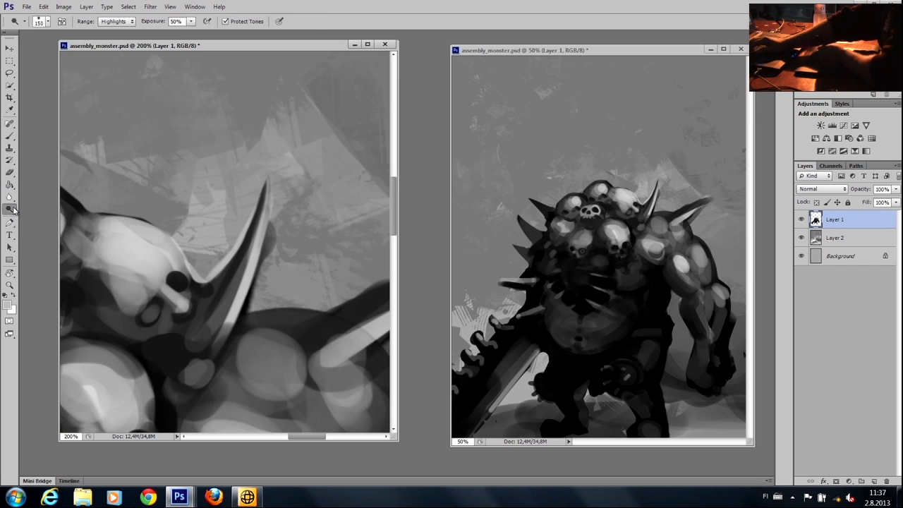
pyautogui.press('[')
pyautogui.press('[')
pyautogui.press('[')
pyautogui.press('[')
pyautogui.moveTo(278, 185); pyautogui.dragTo(266, 267)
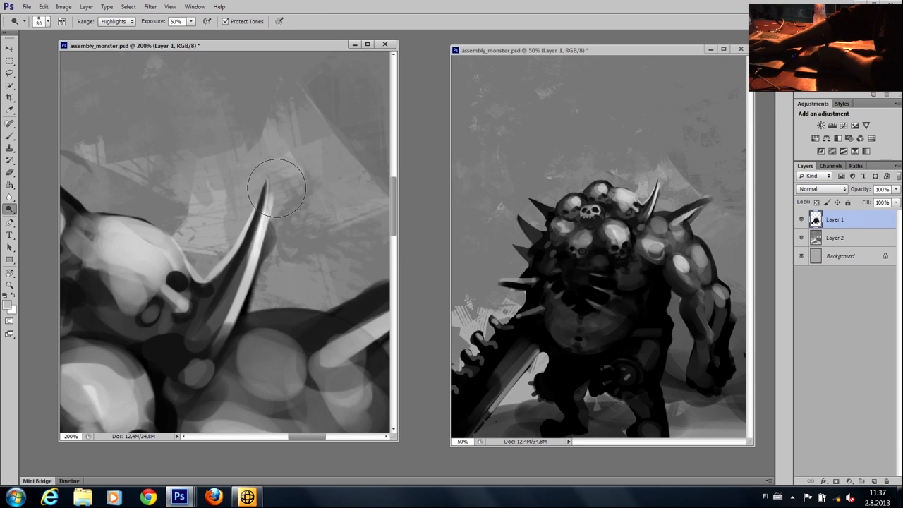
pyautogui.moveTo(137, 247); pyautogui.dragTo(144, 268)
# Add lighter grey inside the right-hand skull's upper eye socket and shape the brow beside it with sampled tones.
pyautogui.press('b')
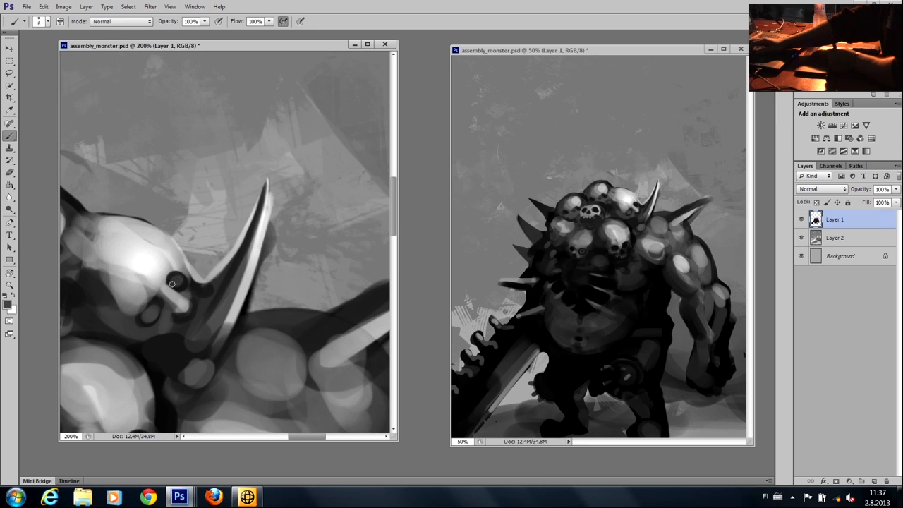
pyautogui.moveTo(176, 287); pyautogui.dragTo(173, 273)
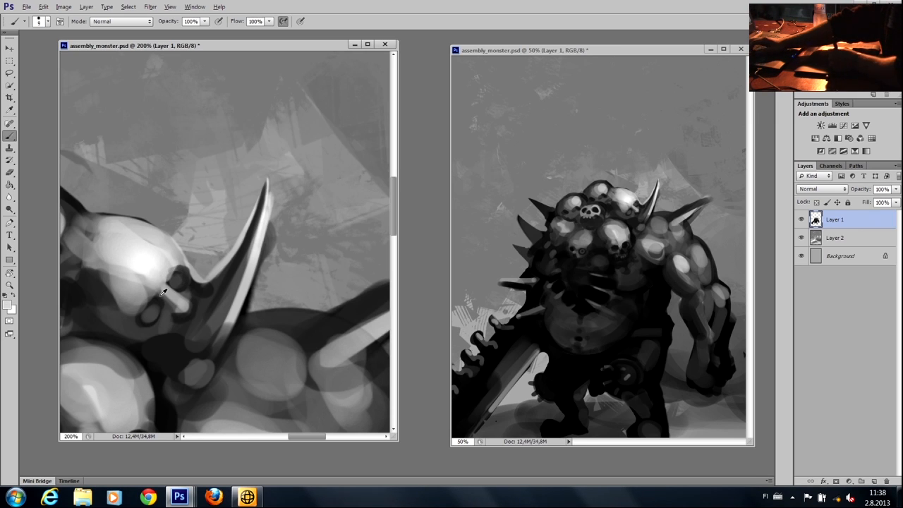
pyautogui.moveTo(157, 291); pyautogui.dragTo(136, 263)
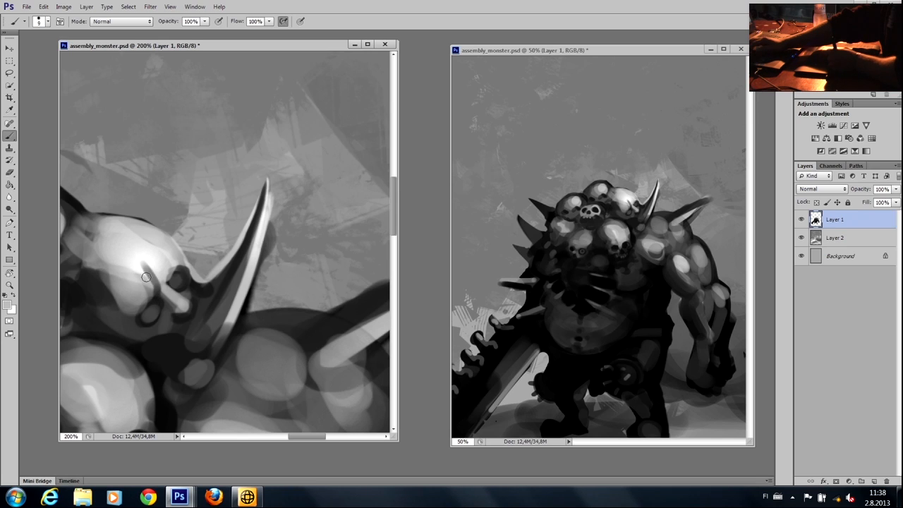
pyautogui.keyDown('alt'); pyautogui.click(151, 258); pyautogui.keyUp('alt')
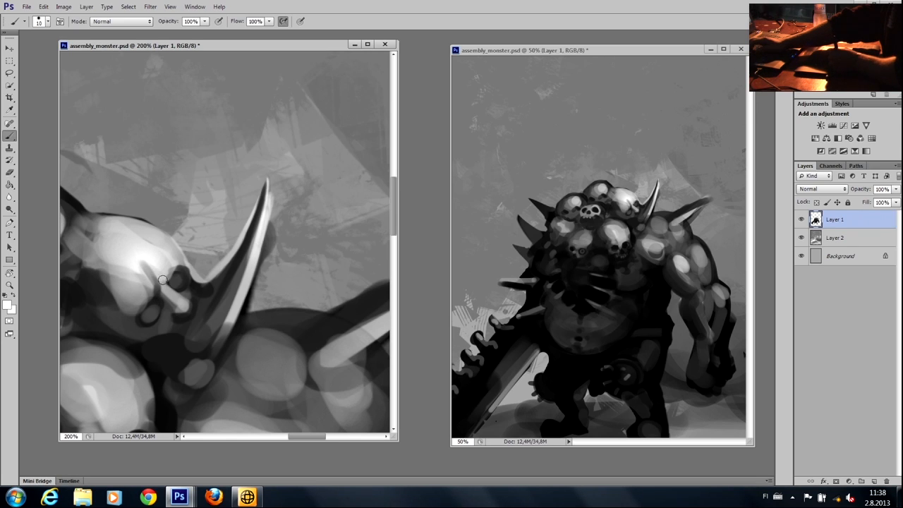
# Fill in the lower-right skull's right eye socket with black and brighten the brow above it.
pyautogui.moveTo(126, 245); pyautogui.dragTo(178, 135)
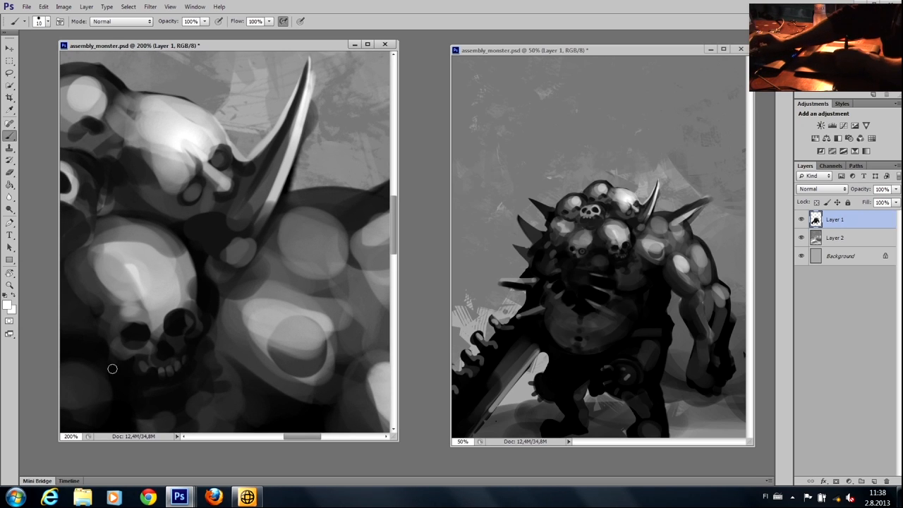
pyautogui.moveTo(202, 299); pyautogui.dragTo(206, 354)
pyautogui.keyDown('alt'); pyautogui.click(178, 341); pyautogui.keyUp('alt')
pyautogui.press('[')
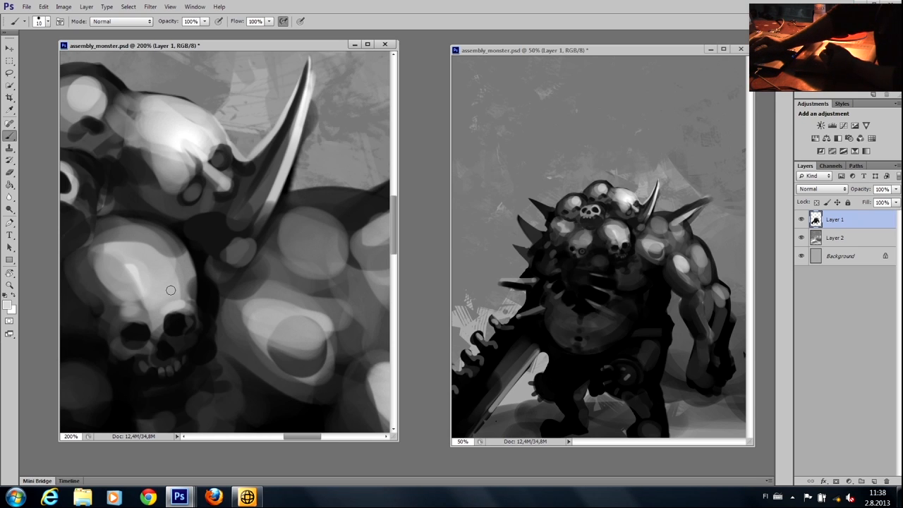
# Darken the upper and left edges of the lower-right skull's cranium with a larger brush to round its outline.
pyautogui.moveTo(130, 313); pyautogui.dragTo(262, 208)
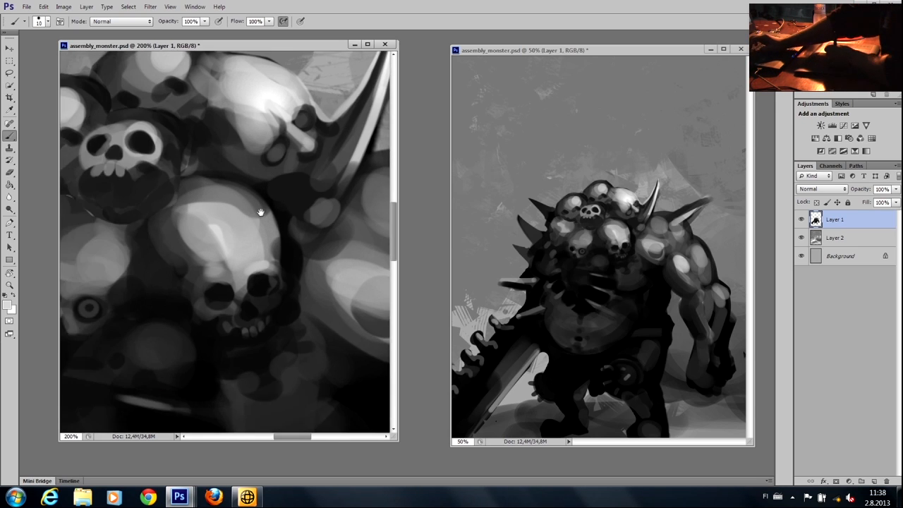
pyautogui.press(']')
pyautogui.press(']')
pyautogui.moveTo(165, 194)
pyautogui.mouseDown()
pyautogui.moveTo(225, 179)
pyautogui.moveTo(241, 201)
pyautogui.mouseUp()
pyautogui.press(']')
pyautogui.moveTo(196, 272)
pyautogui.mouseDown()
pyautogui.moveTo(214, 273)
pyautogui.moveTo(170, 263)
pyautogui.moveTo(167, 209)
pyautogui.mouseUp()
pyautogui.keyDown('alt'); pyautogui.click(219, 275); pyautogui.keyUp('alt')
pyautogui.moveTo(200, 257)
pyautogui.mouseDown()
pyautogui.moveTo(182, 242)
pyautogui.moveTo(199, 217)
pyautogui.moveTo(178, 199)
pyautogui.moveTo(186, 186)
pyautogui.moveTo(181, 200)
pyautogui.moveTo(225, 187)
pyautogui.moveTo(220, 221)
pyautogui.moveTo(232, 188)
pyautogui.moveTo(239, 249)
pyautogui.moveTo(200, 209)
pyautogui.moveTo(244, 214)
pyautogui.moveTo(189, 184)
pyautogui.moveTo(215, 184)
pyautogui.moveTo(190, 244)
pyautogui.mouseUp()
# Rebuild the lower-right skull's cranium with blended sampled greys and a broader central highlight.
pyautogui.keyDown('alt'); pyautogui.click(208, 172); pyautogui.keyUp('alt')
pyautogui.press(']')
pyautogui.keyDown('alt'); pyautogui.click(224, 217); pyautogui.keyUp('alt')
pyautogui.press(']')
pyautogui.press(']')
pyautogui.keyDown('alt'); pyautogui.click(201, 176); pyautogui.keyUp('alt')
pyautogui.moveTo(199, 190)
pyautogui.mouseDown()
pyautogui.moveTo(184, 260)
pyautogui.moveTo(180, 238)
pyautogui.moveTo(187, 266)
pyautogui.mouseUp()
pyautogui.keyDown('alt'); pyautogui.click(221, 201); pyautogui.keyUp('alt')
pyautogui.moveTo(219, 200)
pyautogui.mouseDown()
pyautogui.moveTo(223, 213)
pyautogui.moveTo(195, 238)
pyautogui.moveTo(200, 250)
pyautogui.mouseUp()
pyautogui.keyDown('alt'); pyautogui.click(233, 187); pyautogui.keyUp('alt')
pyautogui.press('[')
pyautogui.press('[')
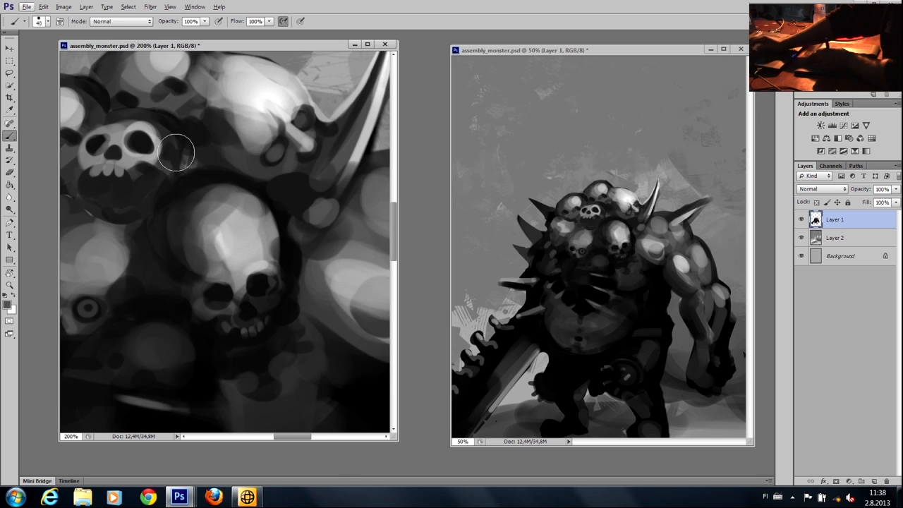
# Darken the area beside the small central skull and paint its open mouth black, adding grey detail at the jaw's left corner.
pyautogui.moveTo(178, 151); pyautogui.dragTo(269, 195)
pyautogui.press('[')
pyautogui.press('[')
pyautogui.press('[')
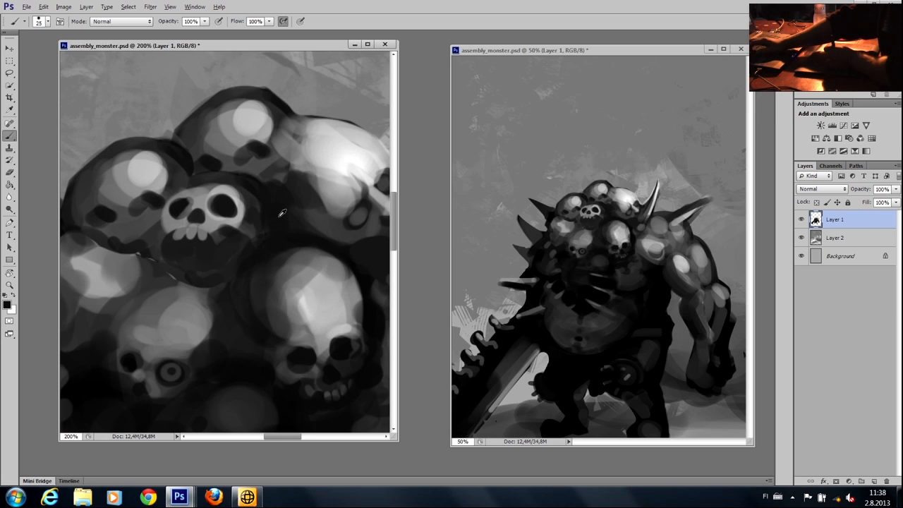
pyautogui.moveTo(263, 218); pyautogui.dragTo(254, 245)
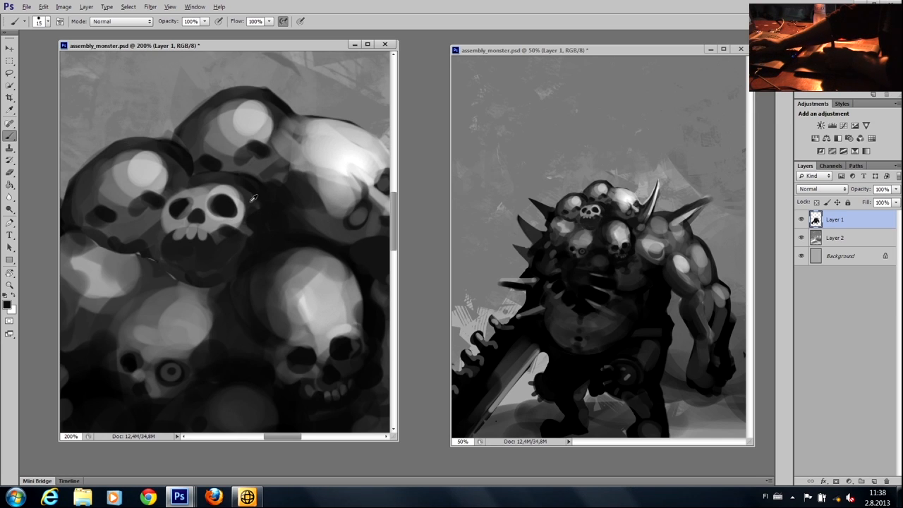
pyautogui.moveTo(250, 207); pyautogui.dragTo(253, 234)
pyautogui.keyDown('alt'); pyautogui.click(262, 211); pyautogui.keyUp('alt')
pyautogui.moveTo(175, 252)
pyautogui.mouseDown()
pyautogui.moveTo(208, 248)
pyautogui.moveTo(208, 257)
pyautogui.moveTo(176, 258)
pyautogui.mouseUp()
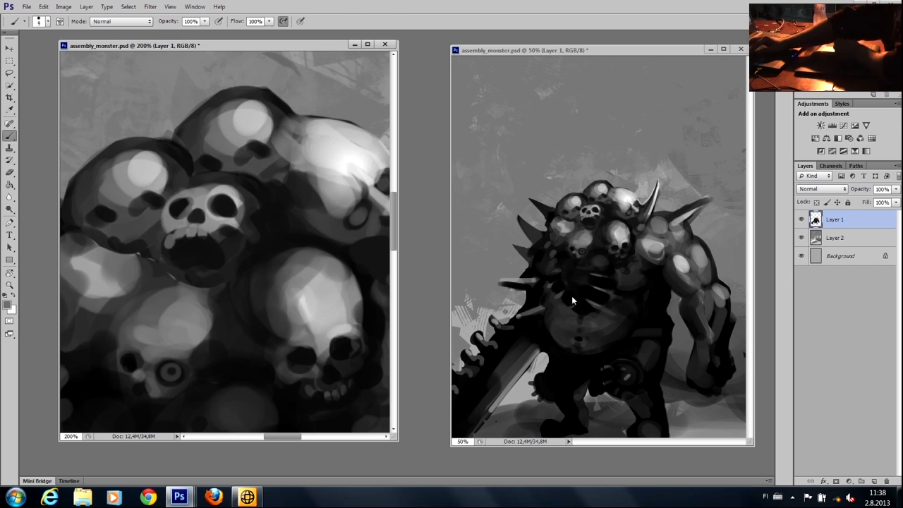
# Trim the top and right side of the lower-left skull's dome with sampled dark tones, deepening the gap around it.
pyautogui.hotkey('ctrl', '-')
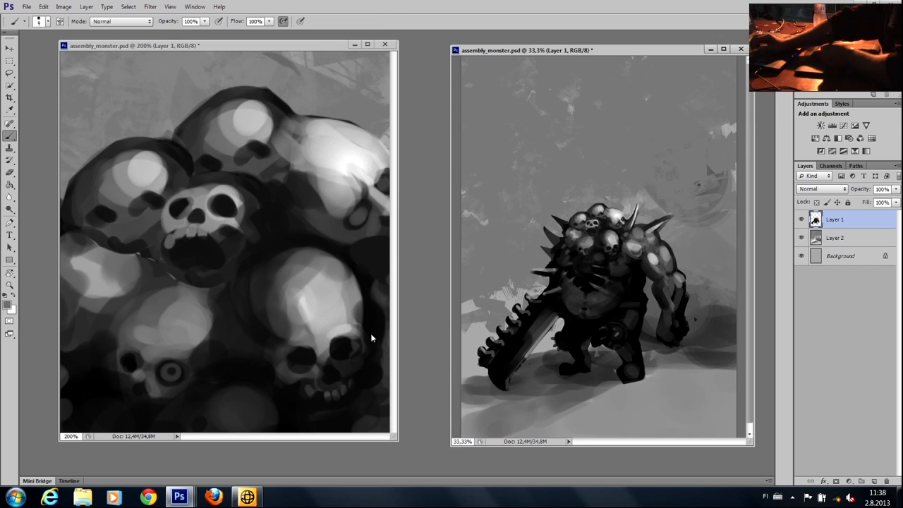
pyautogui.click(138, 306)
pyautogui.moveTo(162, 284); pyautogui.dragTo(215, 157)
pyautogui.press(']')
pyautogui.press(']')
pyautogui.press(']')
pyautogui.keyDown('alt'); pyautogui.click(256, 139); pyautogui.keyUp('alt')
pyautogui.hotkey('alt', 's')
pyautogui.press('s')
pyautogui.click(237, 162)
pyautogui.click(441, 187)
pyautogui.click(833, 220)
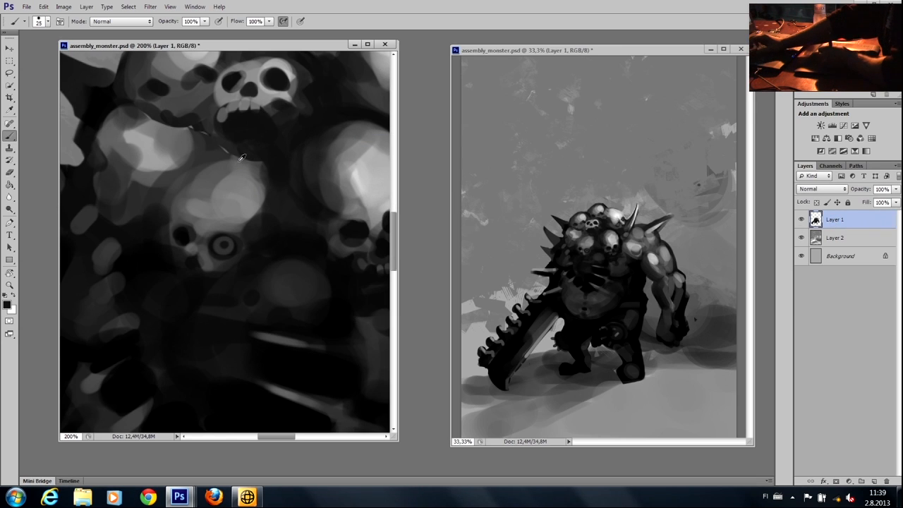
pyautogui.press(']')
pyautogui.press('[')
pyautogui.press('[')
pyautogui.press('[')
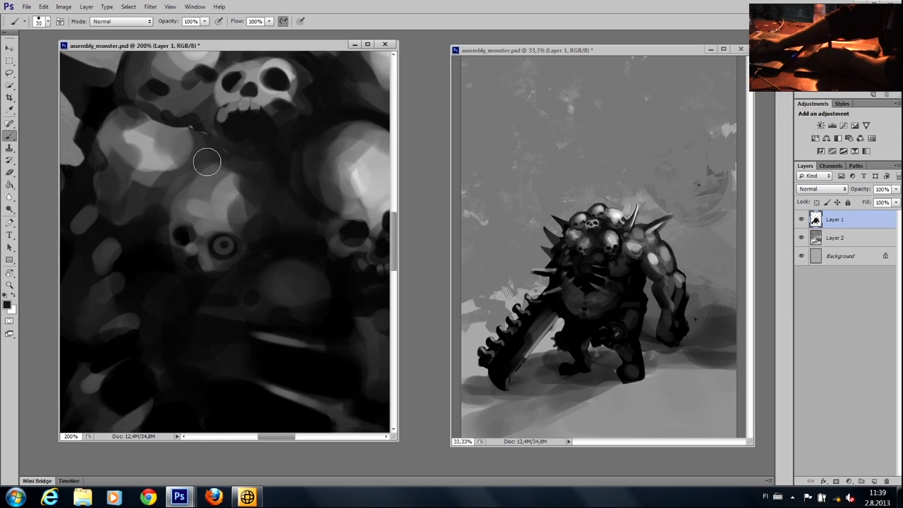
pyautogui.press(']')
# Shape the grey patches down the monster's left flank into narrow, lighter spikes with sampled tones.
pyautogui.moveTo(211, 161)
pyautogui.mouseDown()
pyautogui.moveTo(243, 169)
pyautogui.moveTo(247, 183)
pyautogui.moveTo(390, 170)
pyautogui.mouseUp()
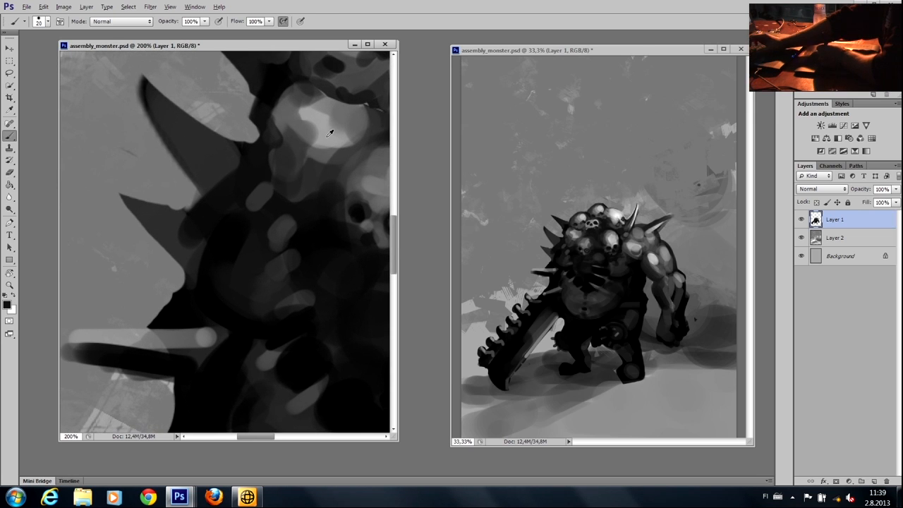
pyautogui.moveTo(313, 289)
pyautogui.mouseDown()
pyautogui.moveTo(291, 303)
pyautogui.moveTo(286, 322)
pyautogui.mouseUp()
pyautogui.keyDown('alt'); pyautogui.click(305, 270); pyautogui.keyUp('alt')
pyautogui.press(']')
pyautogui.press(']')
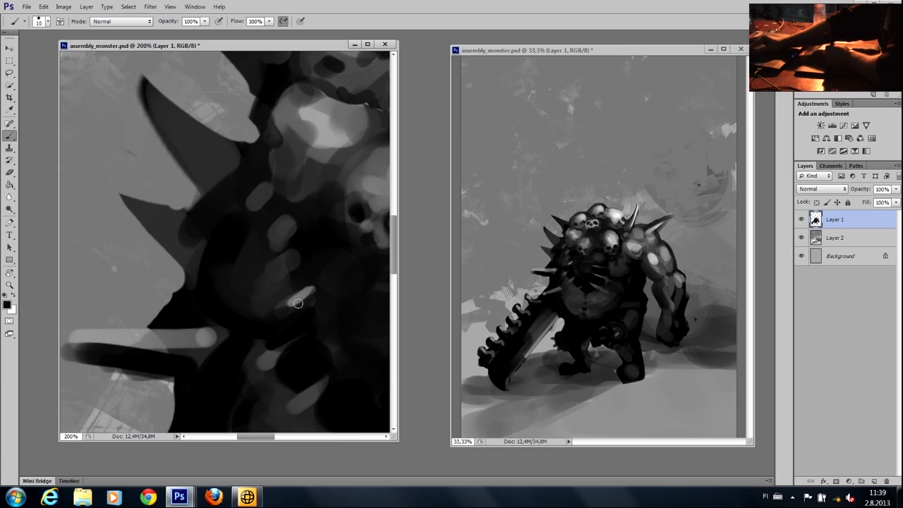
pyautogui.press(']')
pyautogui.moveTo(276, 263)
pyautogui.mouseDown()
pyautogui.moveTo(275, 230)
pyautogui.moveTo(284, 215)
pyautogui.moveTo(266, 179)
pyautogui.mouseUp()
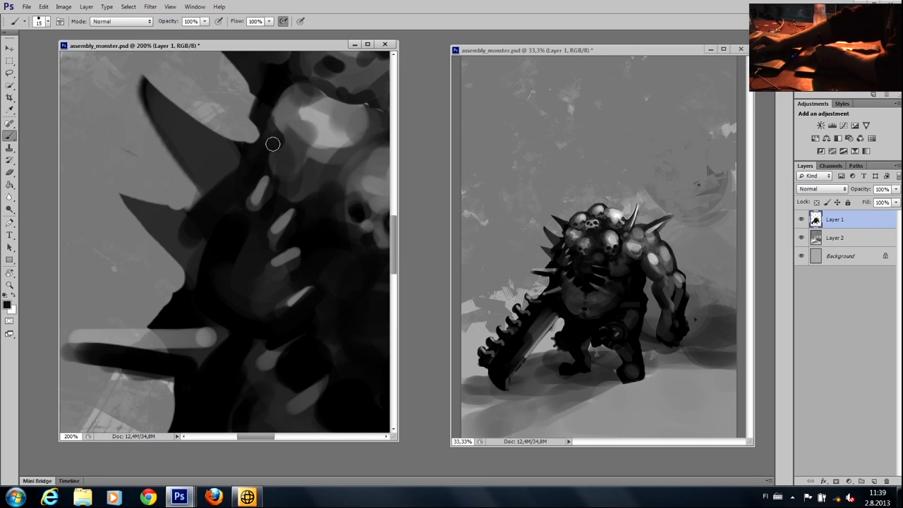
# Shade the far-left head with dark sampled tones, carving an eye socket and reducing its highlight.
pyautogui.moveTo(295, 160)
pyautogui.mouseDown()
pyautogui.moveTo(302, 165)
pyautogui.moveTo(294, 157)
pyautogui.mouseUp()
pyautogui.keyDown('alt'); pyautogui.click(299, 133); pyautogui.keyUp('alt')
pyautogui.press(']')
pyautogui.keyDown('alt'); pyautogui.click(264, 127); pyautogui.keyUp('alt')
pyautogui.press(']')
pyautogui.moveTo(282, 123)
pyautogui.mouseDown()
pyautogui.moveTo(311, 96)
pyautogui.moveTo(338, 106)
pyautogui.moveTo(302, 145)
pyautogui.moveTo(309, 103)
pyautogui.moveTo(297, 122)
pyautogui.moveTo(315, 122)
pyautogui.moveTo(315, 160)
pyautogui.moveTo(276, 150)
pyautogui.mouseUp()
# Paint small light bone strokes beneath the far-left head's highlight with a finer brush.
pyautogui.press('[')
pyautogui.press('[')
pyautogui.press('[')
pyautogui.press('[')
pyautogui.press('[')
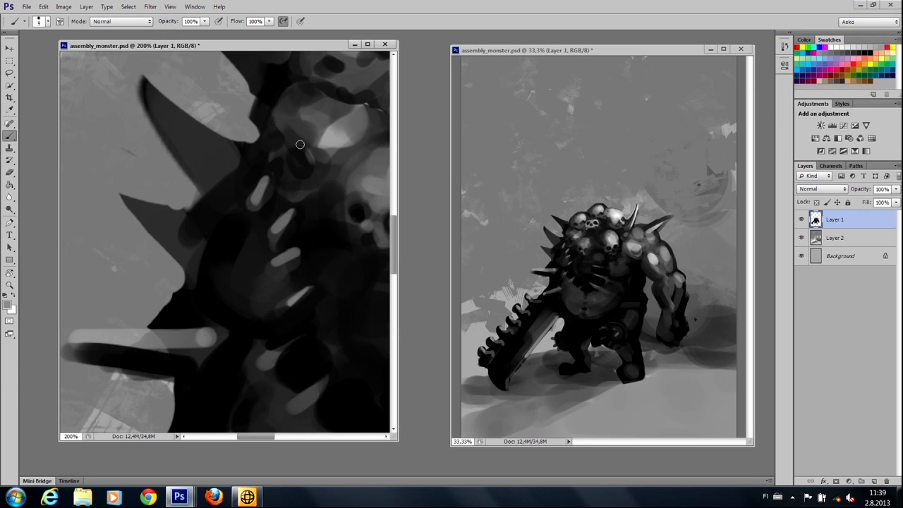
pyautogui.moveTo(308, 147)
pyautogui.mouseDown()
pyautogui.moveTo(305, 136)
pyautogui.moveTo(298, 153)
pyautogui.moveTo(266, 125)
pyautogui.moveTo(274, 127)
pyautogui.moveTo(275, 195)
pyautogui.moveTo(257, 285)
pyautogui.mouseUp()
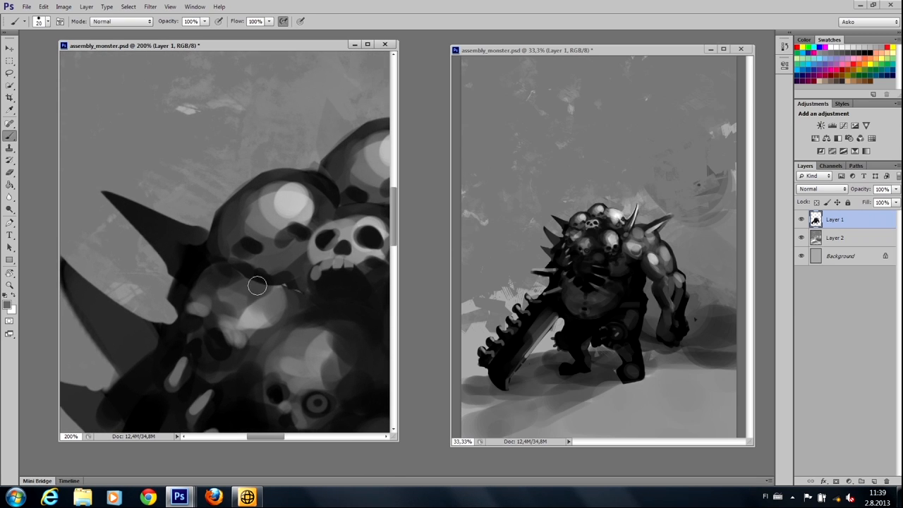
# Extend the upper-left skull's highlight toward its upper right edge with sampled light grey.
pyautogui.keyDown('alt'); pyautogui.click(197, 252); pyautogui.keyUp('alt')
pyautogui.moveTo(327, 177)
pyautogui.mouseDown()
pyautogui.moveTo(319, 214)
pyautogui.moveTo(305, 212)
pyautogui.moveTo(283, 238)
pyautogui.moveTo(276, 188)
pyautogui.moveTo(273, 220)
pyautogui.moveTo(292, 243)
pyautogui.moveTo(293, 189)
pyautogui.moveTo(302, 186)
pyautogui.moveTo(291, 184)
pyautogui.moveTo(313, 209)
pyautogui.mouseUp()
pyautogui.keyDown('alt'); pyautogui.click(260, 211); pyautogui.keyUp('alt')
pyautogui.press(']')
pyautogui.press(']')
pyautogui.press(']')
# Blend sampled greys across the upper-left skull's dome and erase the thick dark outline above it.
pyautogui.keyDown('alt'); pyautogui.click(304, 197); pyautogui.keyUp('alt')
pyautogui.keyDown('alt'); pyautogui.click(283, 200); pyautogui.keyUp('alt')
pyautogui.press('[')
pyautogui.press('[')
pyautogui.moveTo(271, 186)
pyautogui.mouseDown()
pyautogui.moveTo(284, 182)
pyautogui.moveTo(323, 220)
pyautogui.moveTo(313, 206)
pyautogui.mouseUp()
pyautogui.keyDown('alt'); pyautogui.click(338, 196); pyautogui.keyUp('alt')
pyautogui.press('[')
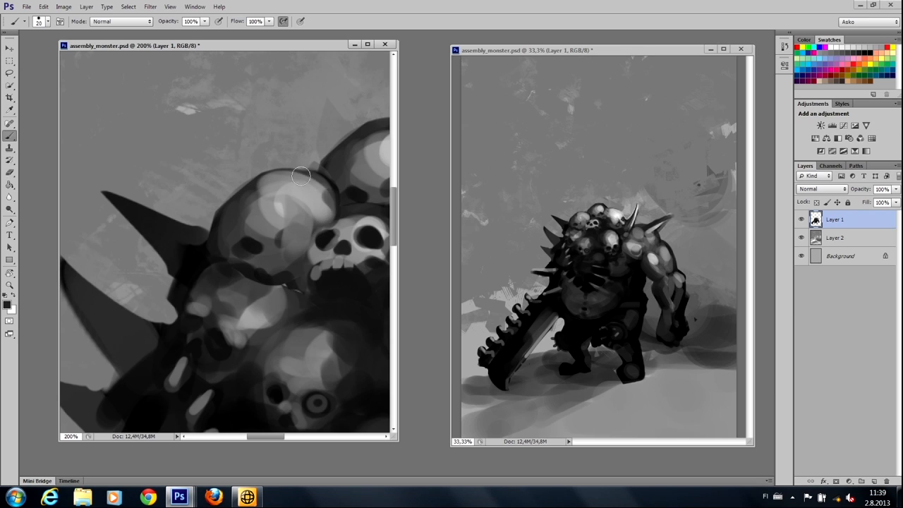
pyautogui.press('e')
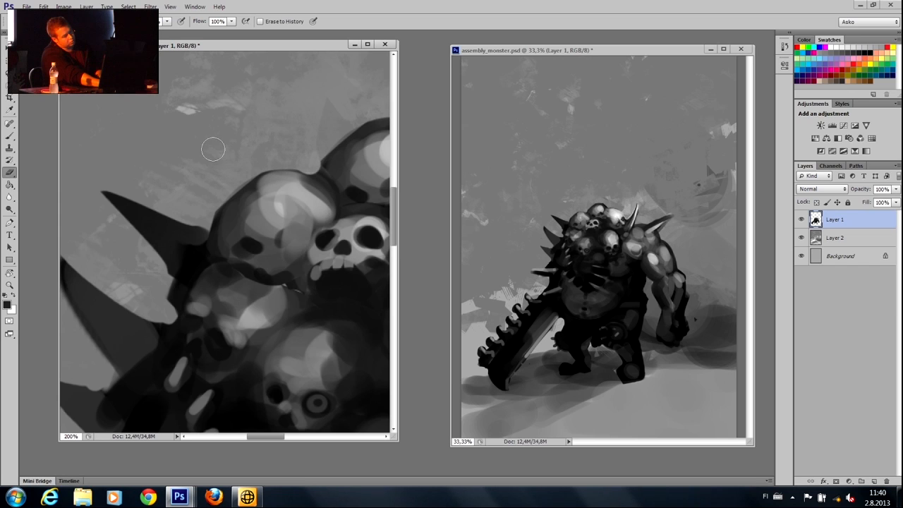
# Shade the lower left side of the upper-left skull with sampled greys.
pyautogui.press('b')
pyautogui.keyDown('alt'); pyautogui.click(340, 286); pyautogui.keyUp('alt')
pyautogui.moveTo(250, 258)
pyautogui.mouseDown()
pyautogui.moveTo(224, 255)
pyautogui.moveTo(231, 222)
pyautogui.moveTo(209, 219)
pyautogui.moveTo(202, 259)
pyautogui.mouseUp()
pyautogui.keyDown('alt'); pyautogui.click(197, 256); pyautogui.keyUp('alt')
# Paint a light grey edge along the upper-left horn with a finer brush and brighten it with the Dodge tool.
pyautogui.press('[')
pyautogui.press('[')
pyautogui.keyDown('alt'); pyautogui.click(263, 308); pyautogui.keyUp('alt')
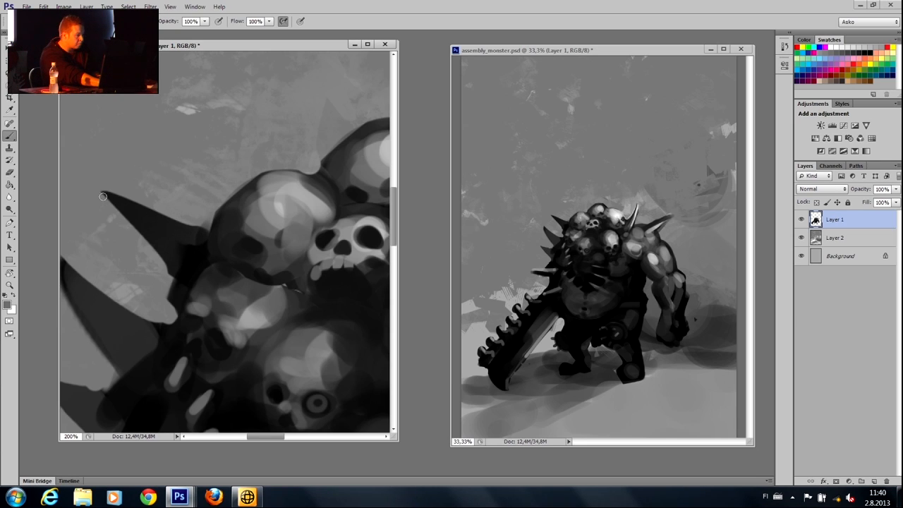
pyautogui.moveTo(158, 217)
pyautogui.mouseDown()
pyautogui.moveTo(190, 231)
pyautogui.moveTo(106, 196)
pyautogui.moveTo(198, 231)
pyautogui.moveTo(102, 193)
pyautogui.moveTo(206, 237)
pyautogui.moveTo(175, 208)
pyautogui.moveTo(189, 214)
pyautogui.moveTo(93, 173)
pyautogui.moveTo(137, 194)
pyautogui.moveTo(101, 181)
pyautogui.mouseUp()
pyautogui.click(9, 208)
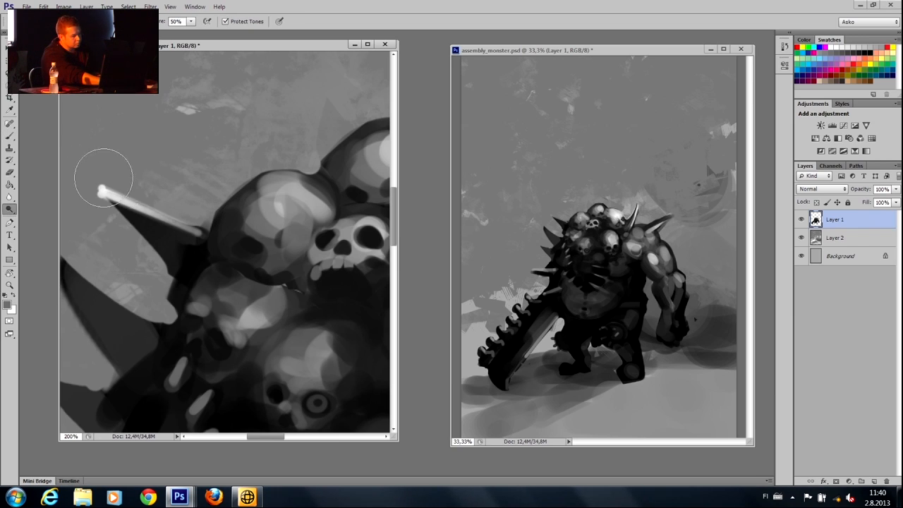
pyautogui.press('v')
pyautogui.press('super')
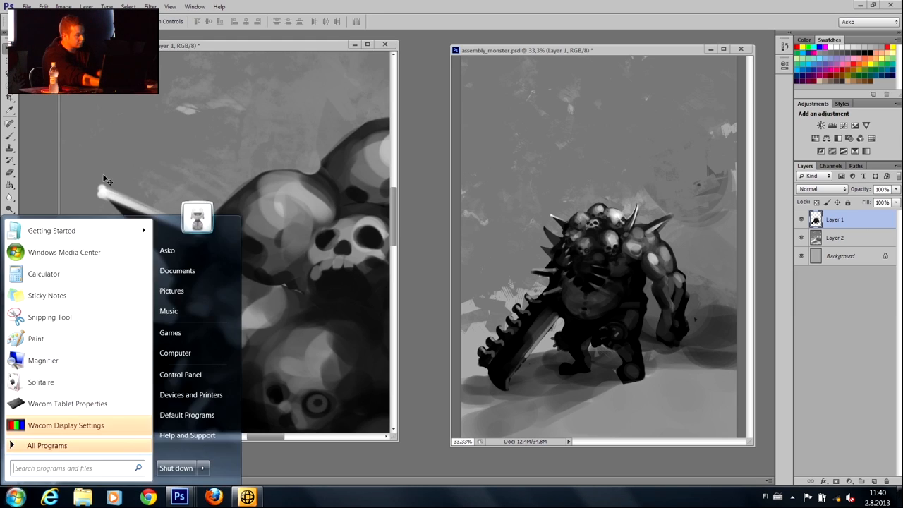
pyautogui.click(35, 184)
# Brighten the upper-left skull's dome with a smaller Dodge brush and dab sampled near-white into the highlight.
pyautogui.click(10, 209)
pyautogui.press('[')
pyautogui.press('[')
pyautogui.moveTo(288, 194); pyautogui.dragTo(282, 195)
pyautogui.press('super')
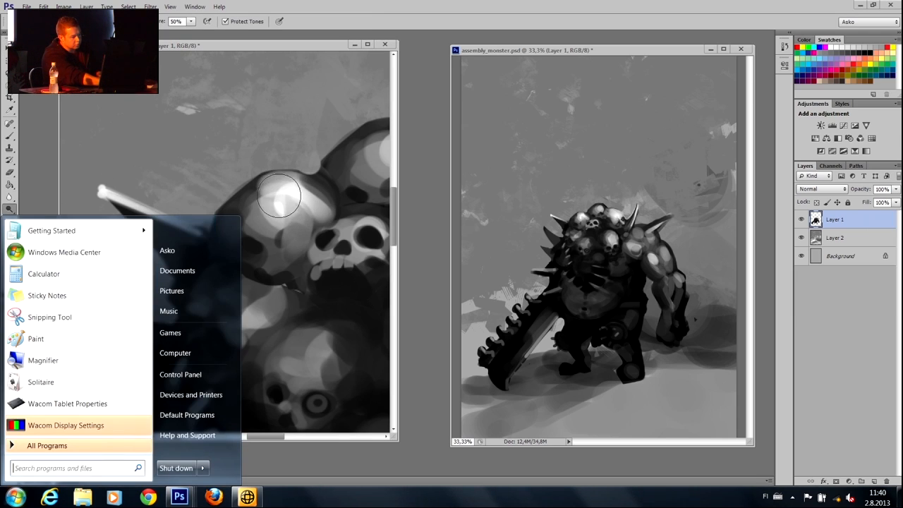
pyautogui.press('super')
pyautogui.press('b')
pyautogui.press('super')
pyautogui.press('super')
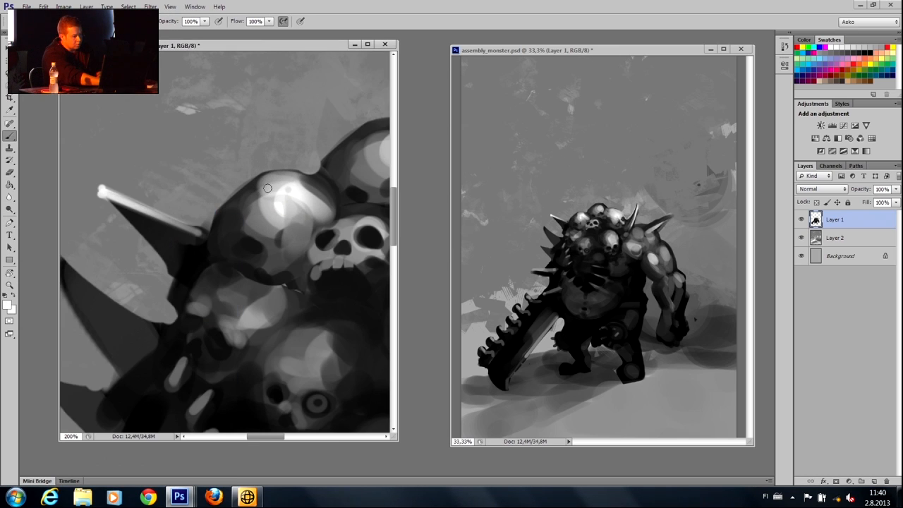
pyautogui.moveTo(288, 191)
pyautogui.mouseDown()
pyautogui.moveTo(276, 196)
pyautogui.moveTo(285, 204)
pyautogui.mouseUp()
# Broaden the topmost skull's highlight with sampled light greys and paint over its right eye socket.
pyautogui.press('space')
pyautogui.moveTo(286, 115)
pyautogui.mouseDown()
pyautogui.moveTo(180, 150)
pyautogui.moveTo(257, 152)
pyautogui.moveTo(315, 170)
pyautogui.mouseUp()
pyautogui.press('e')
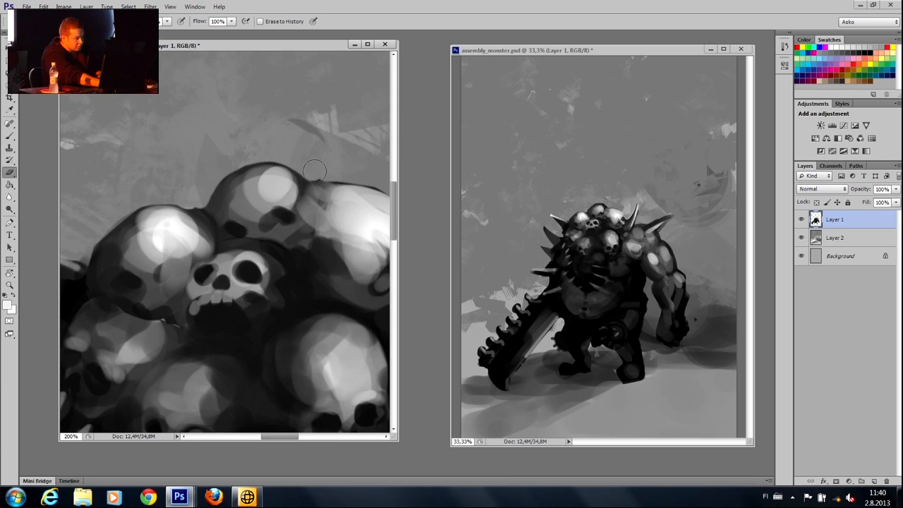
pyautogui.press('b')
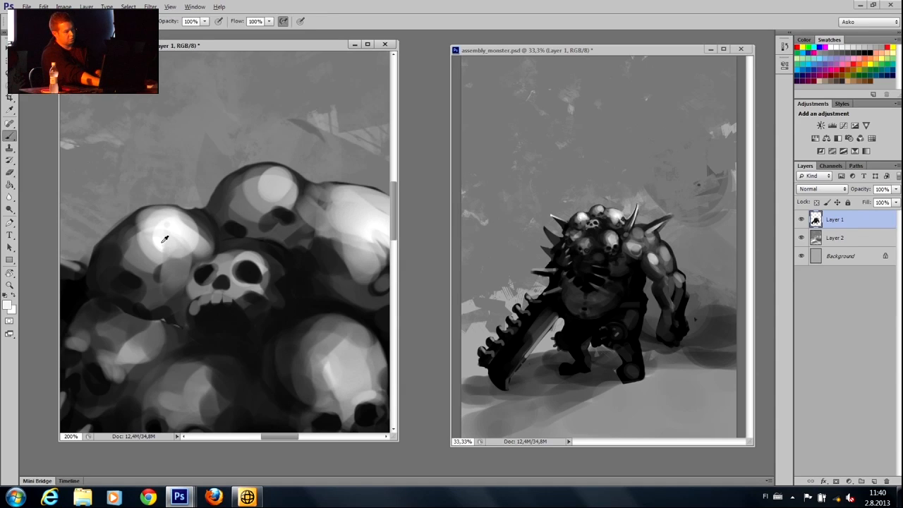
pyautogui.moveTo(260, 195)
pyautogui.mouseDown()
pyautogui.moveTo(247, 175)
pyautogui.moveTo(265, 194)
pyautogui.moveTo(250, 180)
pyautogui.moveTo(277, 185)
pyautogui.moveTo(253, 192)
pyautogui.moveTo(292, 179)
pyautogui.mouseUp()
pyautogui.keyDown('alt'); pyautogui.click(283, 176); pyautogui.keyUp('alt')
pyautogui.keyDown('alt'); pyautogui.click(283, 198); pyautogui.keyUp('alt')
pyautogui.moveTo(264, 218)
pyautogui.mouseDown()
pyautogui.moveTo(281, 216)
pyautogui.moveTo(260, 217)
pyautogui.mouseUp()
pyautogui.moveTo(289, 214)
pyautogui.mouseDown()
pyautogui.moveTo(296, 237)
pyautogui.moveTo(278, 247)
pyautogui.moveTo(252, 232)
pyautogui.mouseUp()
pyautogui.keyDown('alt'); pyautogui.click(300, 257); pyautogui.keyUp('alt')
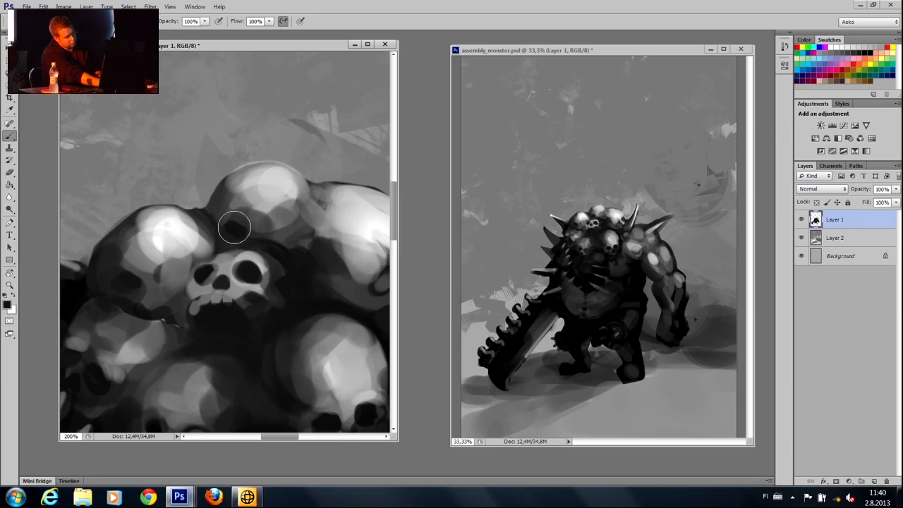
# Darken the left side of the topmost skull with sampled tones.
pyautogui.keyDown('alt'); pyautogui.click(235, 178); pyautogui.keyUp('alt')
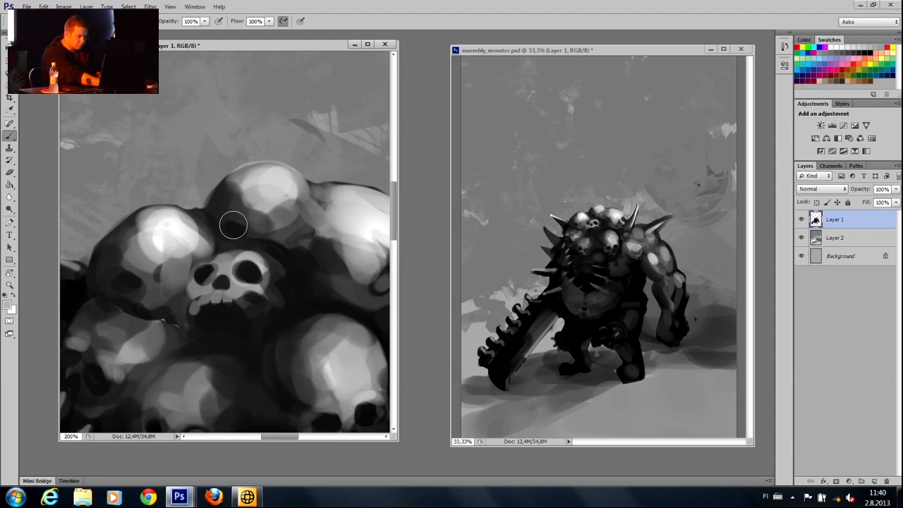
pyautogui.keyDown('alt'); pyautogui.click(215, 213); pyautogui.keyUp('alt')
pyautogui.press(']')
pyautogui.press(']')
pyautogui.press(']')
pyautogui.keyDown('alt'); pyautogui.click(244, 202); pyautogui.keyUp('alt')
# Paint sampled near-white highlights on the small central skull's nose bridge and brow, and extend its forehead with greys.
pyautogui.moveTo(163, 224); pyautogui.dragTo(149, 140)
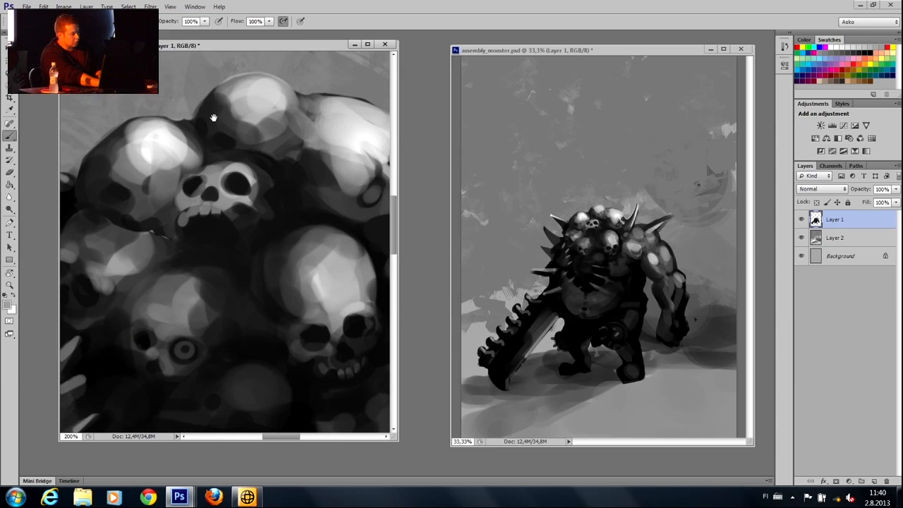
pyautogui.keyDown('alt'); pyautogui.click(152, 144); pyautogui.keyUp('alt')
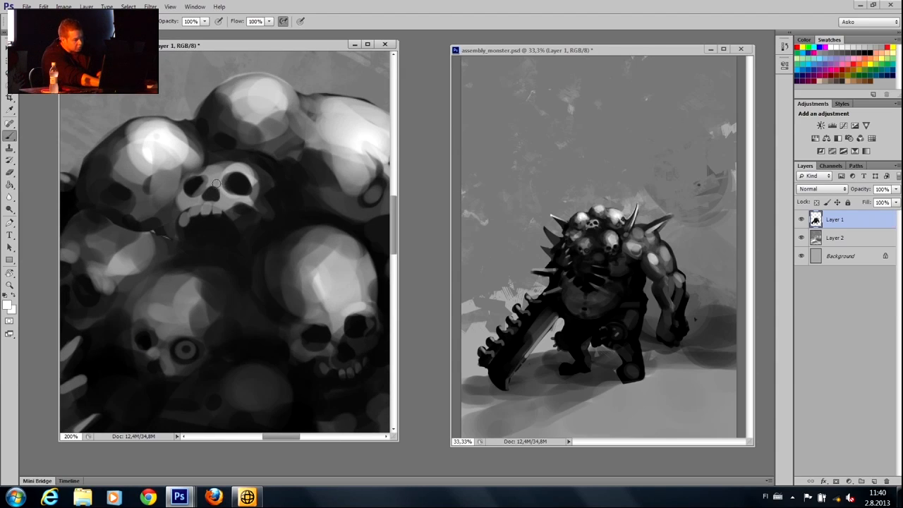
pyautogui.moveTo(217, 183)
pyautogui.mouseDown()
pyautogui.moveTo(247, 171)
pyautogui.moveTo(207, 168)
pyautogui.moveTo(237, 175)
pyautogui.moveTo(215, 167)
pyautogui.moveTo(254, 163)
pyautogui.moveTo(273, 173)
pyautogui.moveTo(230, 165)
pyautogui.moveTo(275, 179)
pyautogui.moveTo(228, 165)
pyautogui.moveTo(261, 163)
pyautogui.moveTo(247, 167)
pyautogui.moveTo(255, 157)
pyautogui.moveTo(239, 161)
pyautogui.moveTo(255, 179)
pyautogui.mouseUp()
pyautogui.press(']')
pyautogui.press(']')
pyautogui.keyDown('alt'); pyautogui.click(240, 161); pyautogui.keyUp('alt')
pyautogui.press('[')
pyautogui.press('[')
pyautogui.keyDown('alt'); pyautogui.click(243, 160); pyautogui.keyUp('alt')
pyautogui.press(']')
pyautogui.keyDown('alt'); pyautogui.click(242, 163); pyautogui.keyUp('alt')
# Shade the small central skull's cheeks and left jaw edge with sampled darker tones.
pyautogui.keyDown('alt'); pyautogui.click(233, 196); pyautogui.keyUp('alt')
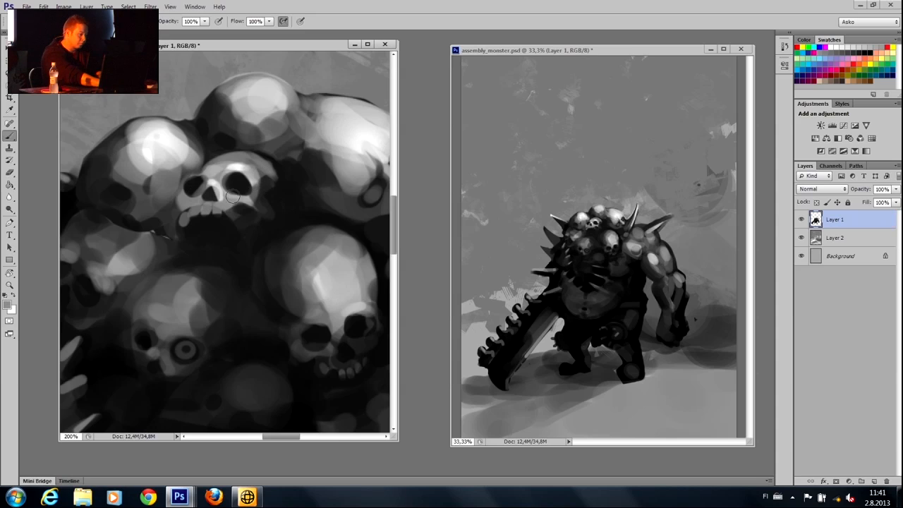
pyautogui.keyDown('alt'); pyautogui.click(239, 180); pyautogui.keyUp('alt')
pyautogui.keyDown('alt'); pyautogui.click(231, 186); pyautogui.keyUp('alt')
pyautogui.keyDown('alt'); pyautogui.click(211, 144); pyautogui.keyUp('alt')
pyautogui.moveTo(183, 179); pyautogui.dragTo(178, 229)
# Lighten the forehead of the lower-left skull with the ringed eye using a larger brush and sampled light grey.
pyautogui.press(']')
pyautogui.press(']')
pyautogui.press(']')
pyautogui.keyDown('alt'); pyautogui.click(239, 166); pyautogui.keyUp('alt')
pyautogui.moveTo(174, 318)
pyautogui.mouseDown()
pyautogui.moveTo(190, 301)
pyautogui.moveTo(173, 295)
pyautogui.moveTo(189, 290)
pyautogui.moveTo(179, 262)
pyautogui.mouseUp()
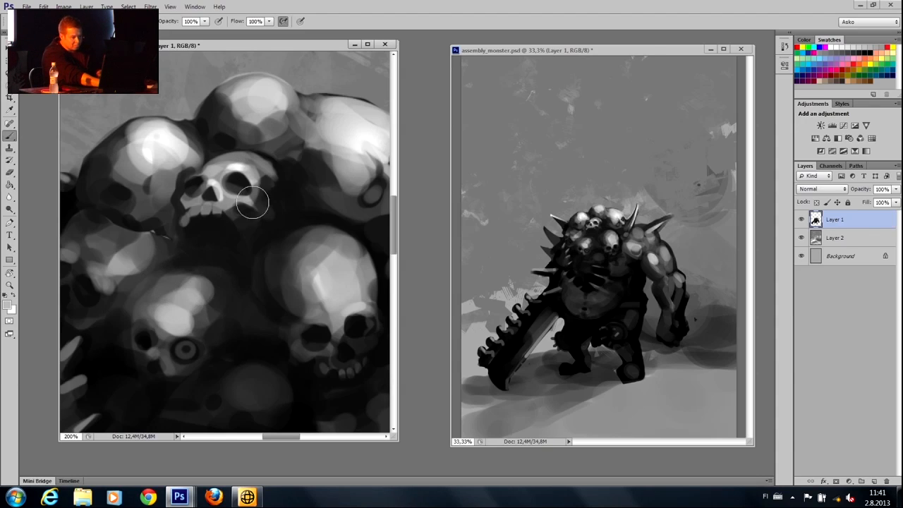
# Extend the topmost skull's light tones across its dome and clean the dark outline above the skull beside it.
pyautogui.moveTo(347, 144)
pyautogui.mouseDown()
pyautogui.moveTo(238, 234)
pyautogui.moveTo(347, 217)
pyautogui.mouseUp()
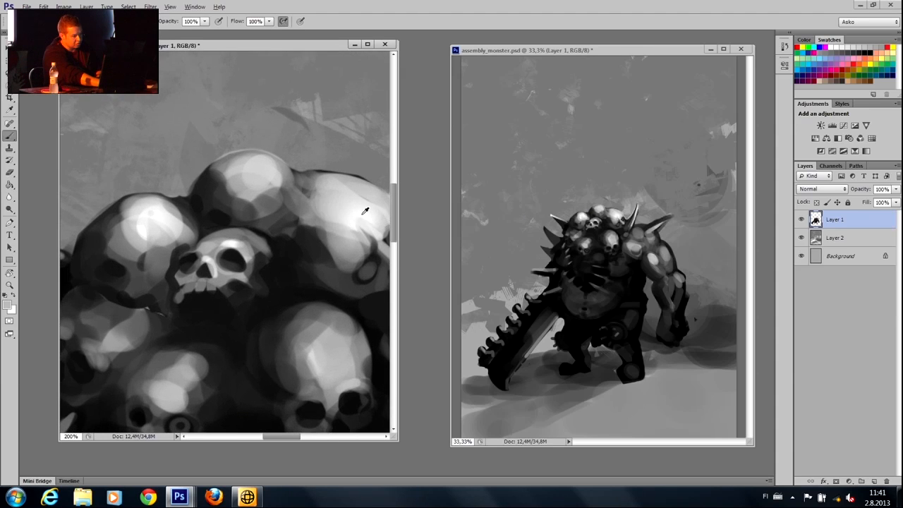
pyautogui.moveTo(266, 173)
pyautogui.mouseDown()
pyautogui.moveTo(277, 182)
pyautogui.moveTo(260, 191)
pyautogui.moveTo(242, 166)
pyautogui.moveTo(281, 182)
pyautogui.moveTo(299, 156)
pyautogui.moveTo(312, 163)
pyautogui.moveTo(321, 152)
pyautogui.moveTo(318, 167)
pyautogui.moveTo(353, 169)
pyautogui.moveTo(338, 163)
pyautogui.mouseUp()
pyautogui.keyDown('alt'); pyautogui.click(260, 173); pyautogui.keyUp('alt')
pyautogui.press('e')
# Refine the skull beside the large horn, darkening its lower face and the horn base and defining the light cheekbone.
pyautogui.moveTo(333, 273); pyautogui.dragTo(147, 125)
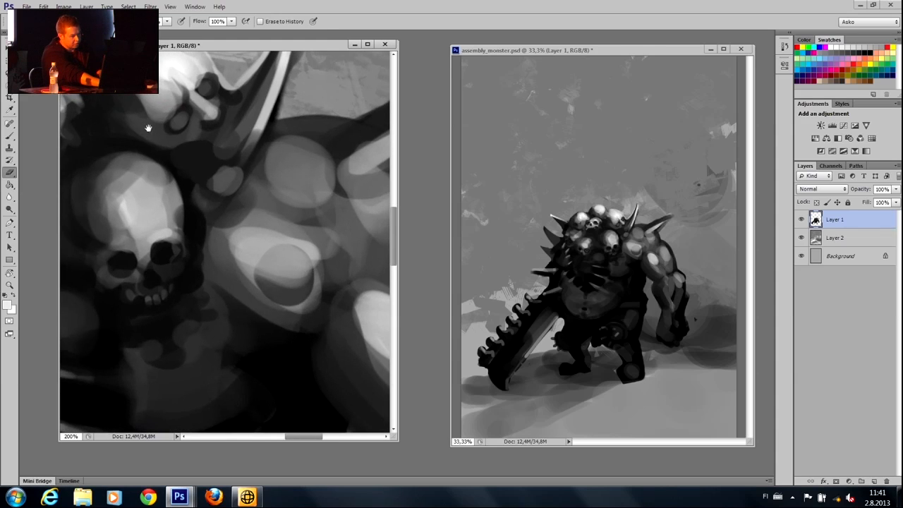
pyautogui.press('b')
pyautogui.scroll(3, 206, 169)
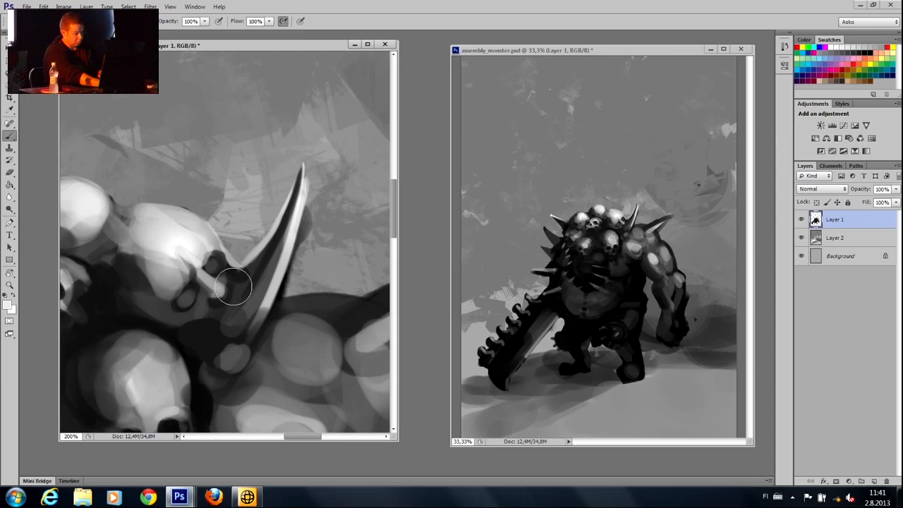
pyautogui.keyDown('alt'); pyautogui.click(178, 317); pyautogui.keyUp('alt')
pyautogui.moveTo(216, 323)
pyautogui.mouseDown()
pyautogui.moveTo(228, 325)
pyautogui.moveTo(272, 263)
pyautogui.mouseUp()
pyautogui.keyDown('alt'); pyautogui.click(226, 309); pyautogui.keyUp('alt')
pyautogui.moveTo(217, 315)
pyautogui.mouseDown()
pyautogui.moveTo(197, 317)
pyautogui.moveTo(210, 323)
pyautogui.moveTo(194, 313)
pyautogui.moveTo(182, 327)
pyautogui.moveTo(145, 318)
pyautogui.mouseUp()
pyautogui.keyDown('alt'); pyautogui.click(166, 329); pyautogui.keyUp('alt')
pyautogui.keyDown('alt'); pyautogui.click(179, 303); pyautogui.keyUp('alt')
pyautogui.moveTo(192, 285)
pyautogui.mouseDown()
pyautogui.moveTo(189, 300)
pyautogui.moveTo(176, 304)
pyautogui.mouseUp()
pyautogui.keyDown('alt'); pyautogui.click(168, 331); pyautogui.keyUp('alt')
pyautogui.keyDown('alt'); pyautogui.click(190, 268); pyautogui.keyUp('alt')
pyautogui.moveTo(222, 290); pyautogui.dragTo(211, 280)
pyautogui.keyDown('alt'); pyautogui.click(212, 275); pyautogui.keyUp('alt')
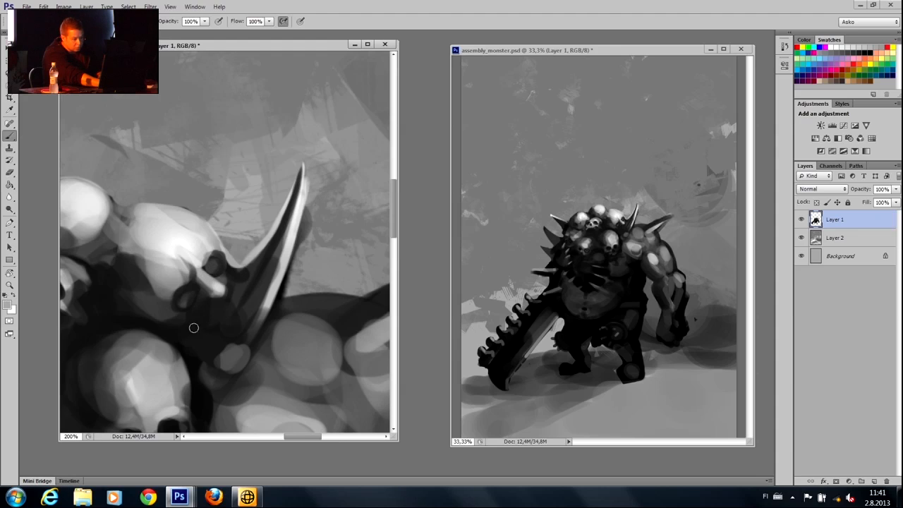
pyautogui.moveTo(211, 322); pyautogui.dragTo(215, 308)
# Brighten the lower-right skull's dome with sampled light greys and a larger brush.
pyautogui.keyDown('alt'); pyautogui.click(169, 257); pyautogui.keyUp('alt')
pyautogui.moveTo(173, 280)
pyautogui.mouseDown()
pyautogui.moveTo(181, 270)
pyautogui.moveTo(166, 275)
pyautogui.moveTo(171, 264)
pyautogui.moveTo(247, 130)
pyautogui.mouseUp()
pyautogui.keyDown('alt'); pyautogui.click(178, 209); pyautogui.keyUp('alt')
pyautogui.press(']')
pyautogui.press(']')
pyautogui.press(']')
pyautogui.keyDown('alt'); pyautogui.click(208, 197); pyautogui.keyUp('alt')
pyautogui.moveTo(222, 213)
pyautogui.mouseDown()
pyautogui.moveTo(165, 206)
pyautogui.moveTo(208, 218)
pyautogui.moveTo(154, 223)
pyautogui.moveTo(175, 222)
pyautogui.moveTo(155, 232)
pyautogui.moveTo(160, 210)
pyautogui.moveTo(167, 249)
pyautogui.moveTo(188, 210)
pyautogui.moveTo(224, 218)
pyautogui.mouseUp()
# Paint sampled light grey tips on two short spikes along the left edge of the chest with a finer brush.
pyautogui.moveTo(172, 314); pyautogui.dragTo(130, 190)
pyautogui.moveTo(201, 205); pyautogui.dragTo(361, 104)
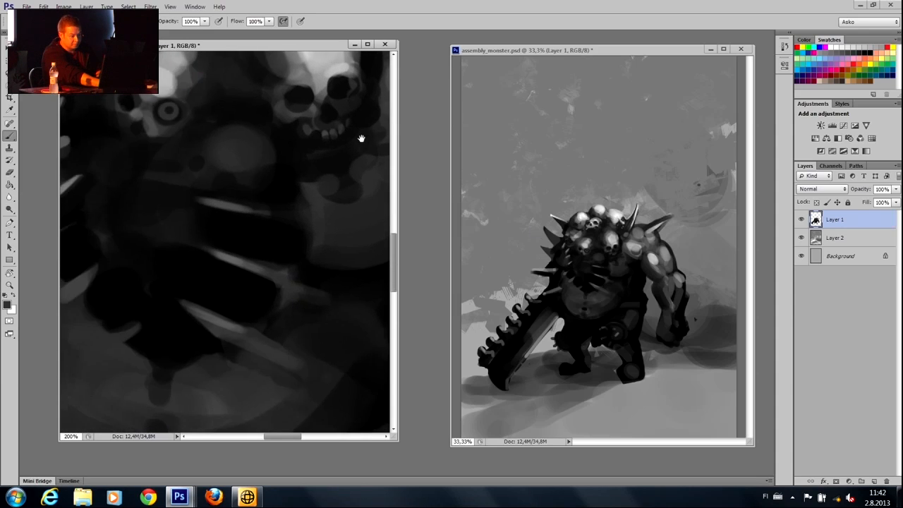
pyautogui.keyDown('alt'); pyautogui.click(288, 100); pyautogui.keyUp('alt')
pyautogui.moveTo(151, 229); pyautogui.dragTo(254, 174)
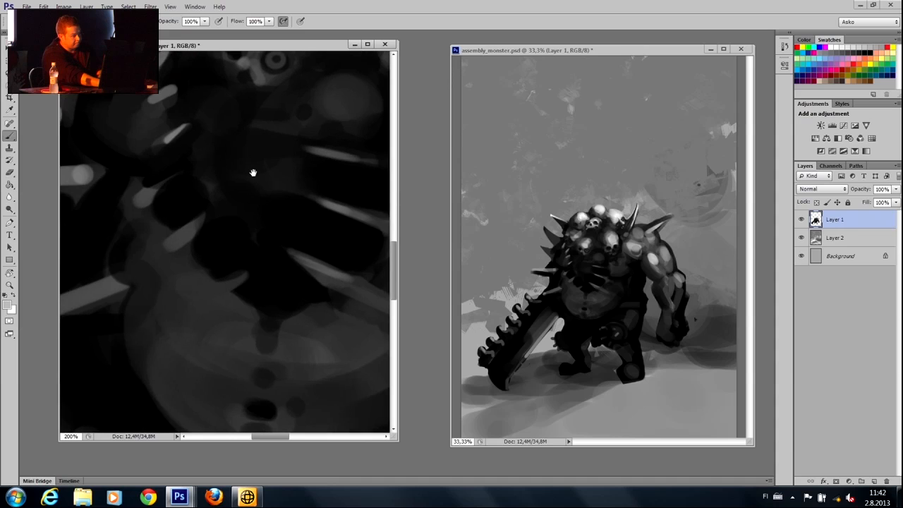
pyautogui.press('[')
pyautogui.press('[')
pyautogui.moveTo(200, 219)
pyautogui.mouseDown()
pyautogui.moveTo(187, 230)
pyautogui.moveTo(200, 219)
pyautogui.mouseUp()
pyautogui.moveTo(157, 192); pyautogui.dragTo(176, 176)
# Add a new layer directly above Layer 2 in the full-figure view.
pyautogui.click(546, 53)
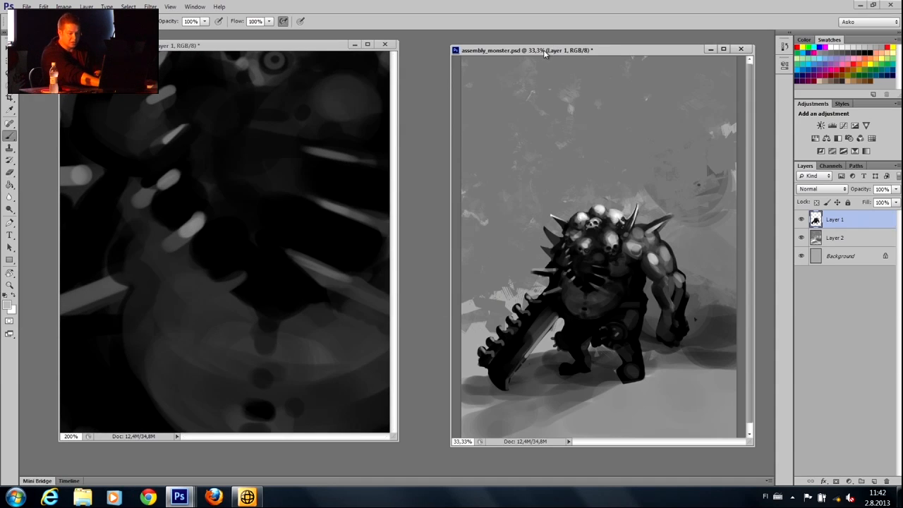
pyautogui.click(849, 237)
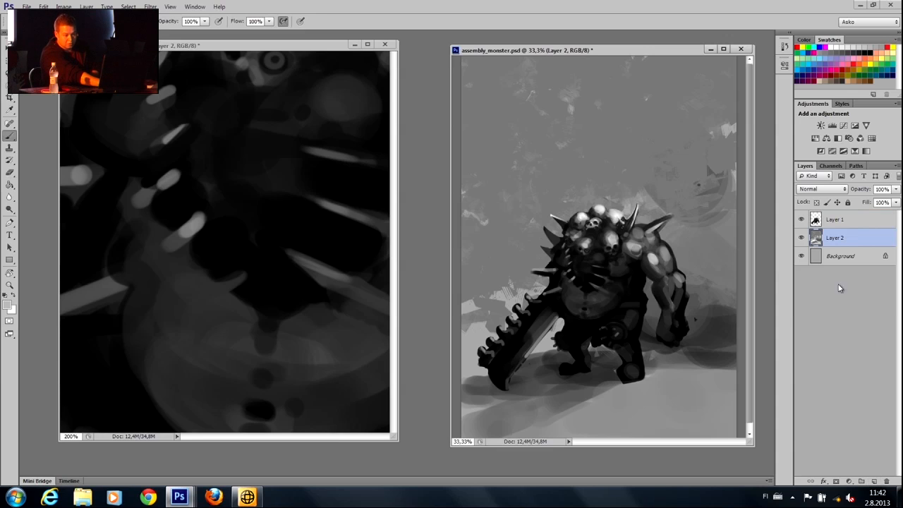
pyautogui.click(874, 481)
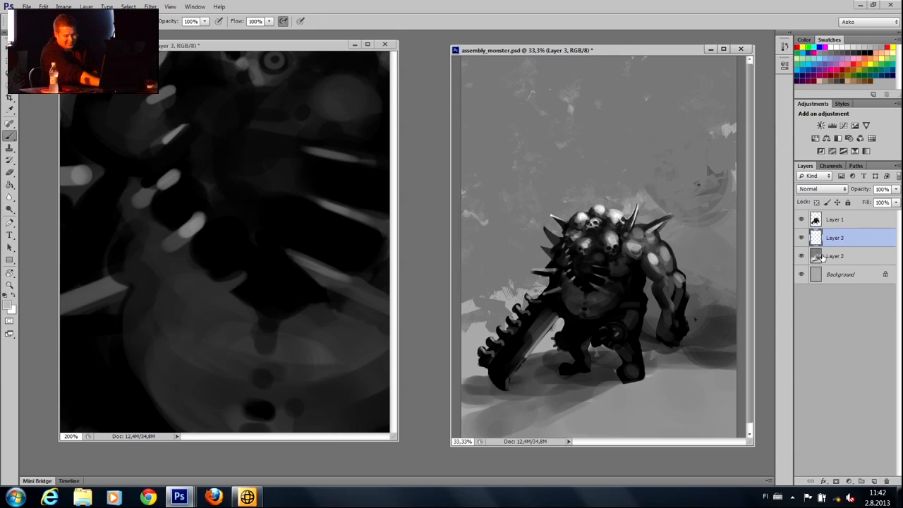
pyautogui.press('z')
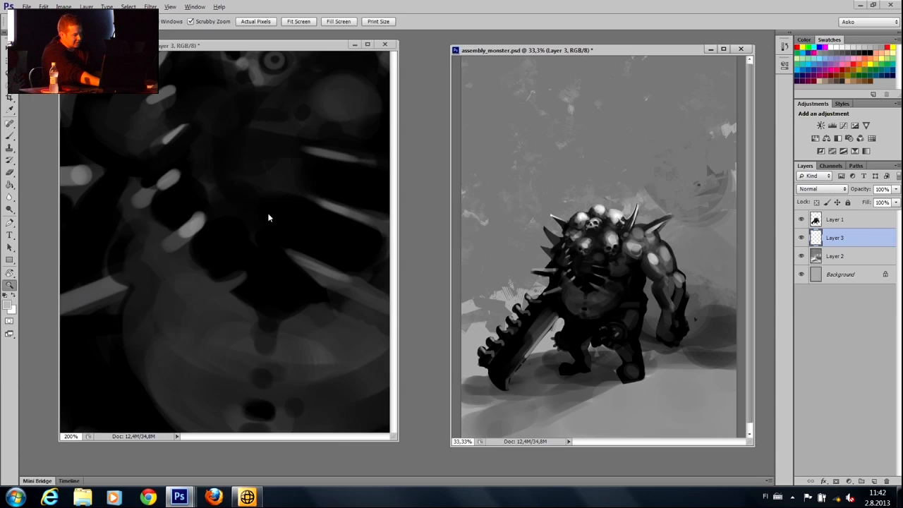
# Paint a black contact shadow on the ground beneath the monster's feet with a much larger brush.
pyautogui.press('b')
pyautogui.press('d')
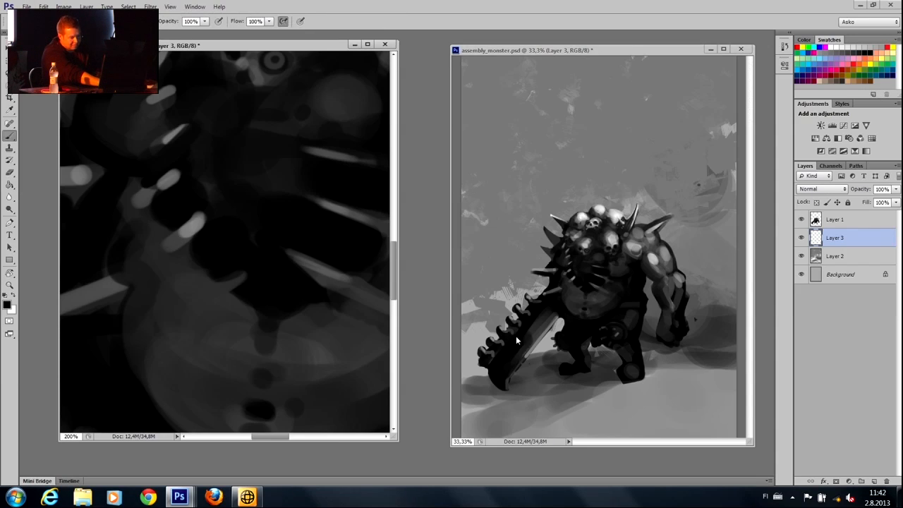
pyautogui.press(']')
pyautogui.press(']')
pyautogui.press(']')
pyautogui.press(']')
pyautogui.press(']')
pyautogui.press(']')
pyautogui.moveTo(645, 379)
pyautogui.mouseDown()
pyautogui.moveTo(580, 366)
pyautogui.moveTo(640, 378)
pyautogui.moveTo(551, 374)
pyautogui.moveTo(650, 368)
pyautogui.moveTo(577, 357)
pyautogui.moveTo(654, 379)
pyautogui.moveTo(665, 373)
pyautogui.moveTo(541, 379)
pyautogui.moveTo(620, 385)
pyautogui.moveTo(560, 384)
pyautogui.moveTo(597, 395)
pyautogui.moveTo(544, 387)
pyautogui.moveTo(590, 402)
pyautogui.moveTo(559, 400)
pyautogui.moveTo(563, 361)
pyautogui.mouseUp()
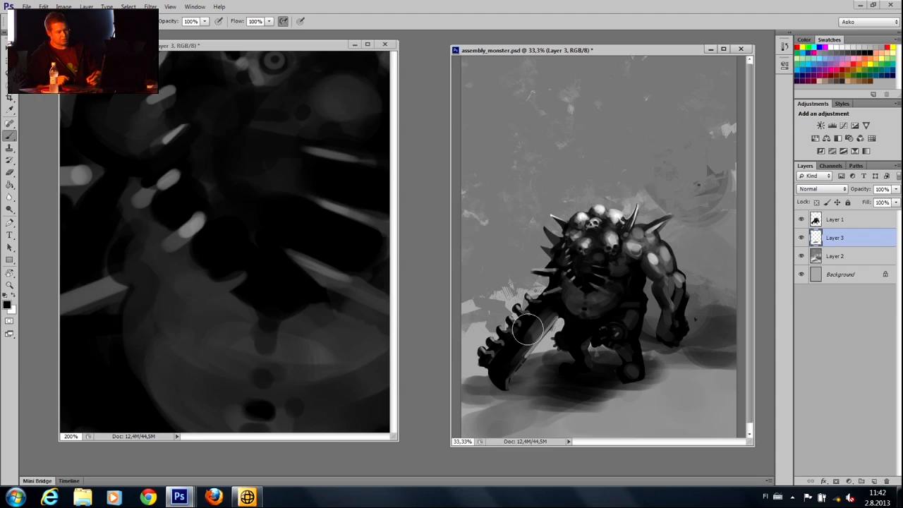
# Add a new layer above Layer 1 and draw red curves around the bladed weapon.
pyautogui.click(848, 223)
pyautogui.click(873, 481)
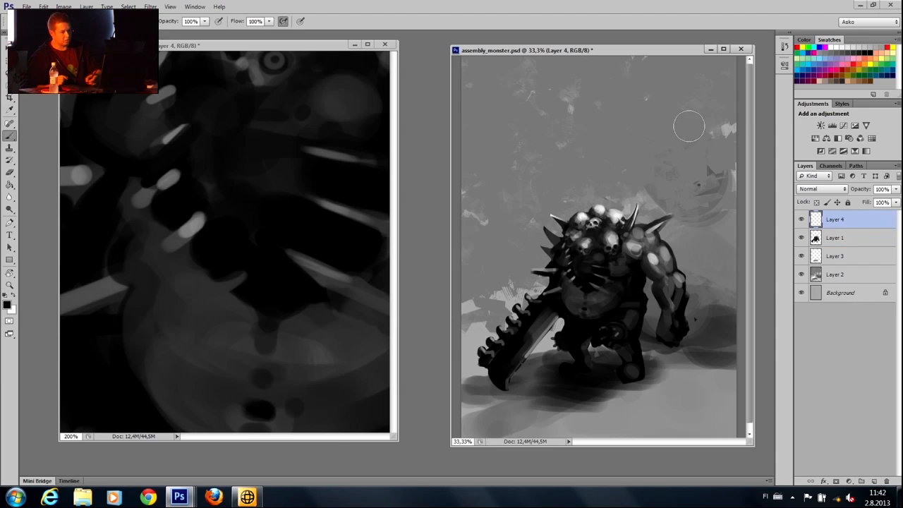
pyautogui.click(858, 62)
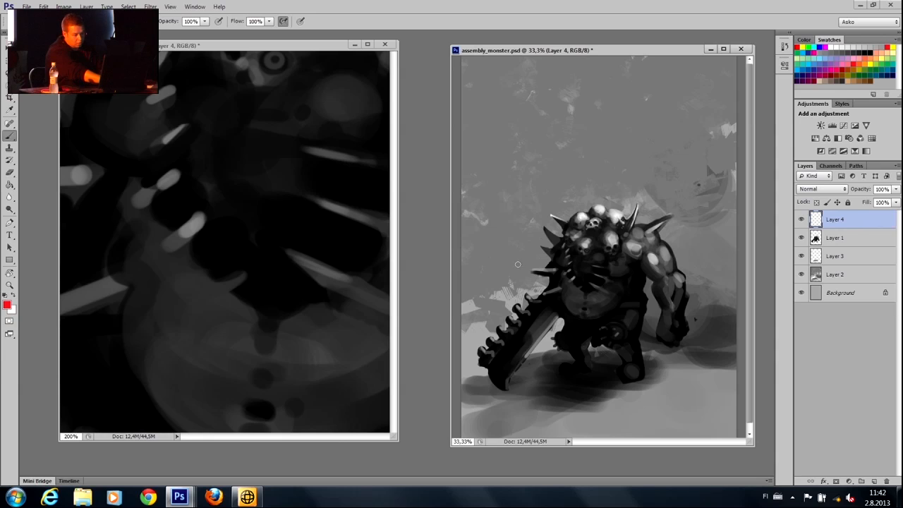
pyautogui.moveTo(462, 331)
pyautogui.mouseDown()
pyautogui.moveTo(521, 292)
pyautogui.moveTo(463, 398)
pyautogui.mouseUp()
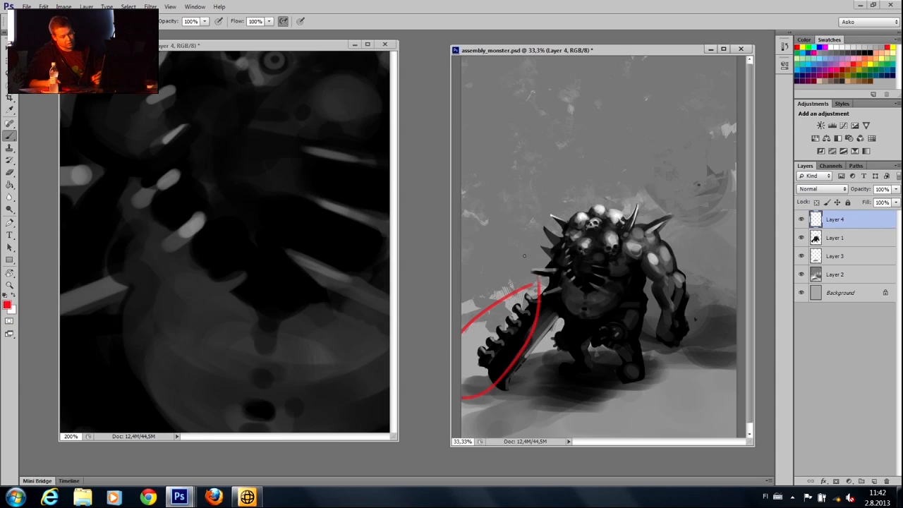
# Mark the legs, hanging arm, skull cluster, chest spikes and belly with red outlines and strokes.
pyautogui.moveTo(561, 321)
pyautogui.mouseDown()
pyautogui.moveTo(543, 358)
pyautogui.moveTo(566, 358)
pyautogui.moveTo(554, 383)
pyautogui.moveTo(594, 379)
pyautogui.moveTo(576, 348)
pyautogui.moveTo(590, 326)
pyautogui.moveTo(564, 330)
pyautogui.mouseUp()
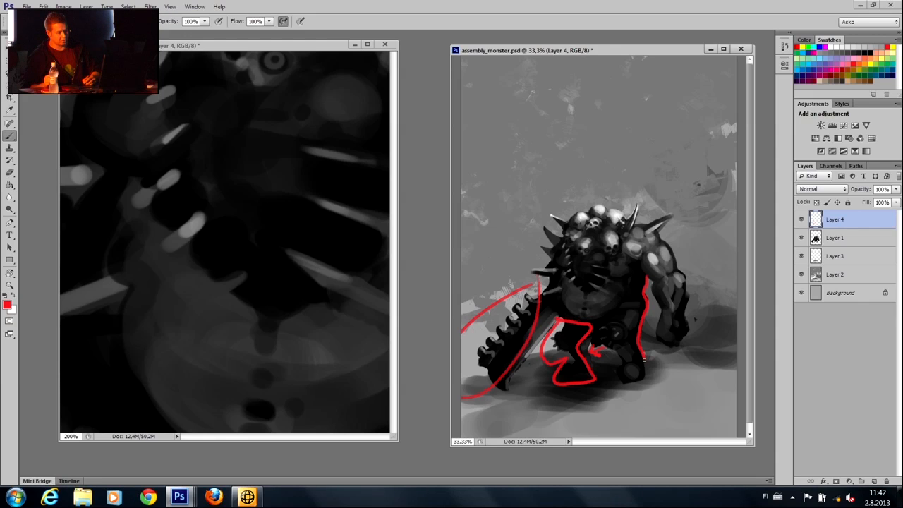
pyautogui.moveTo(644, 376); pyautogui.dragTo(644, 377)
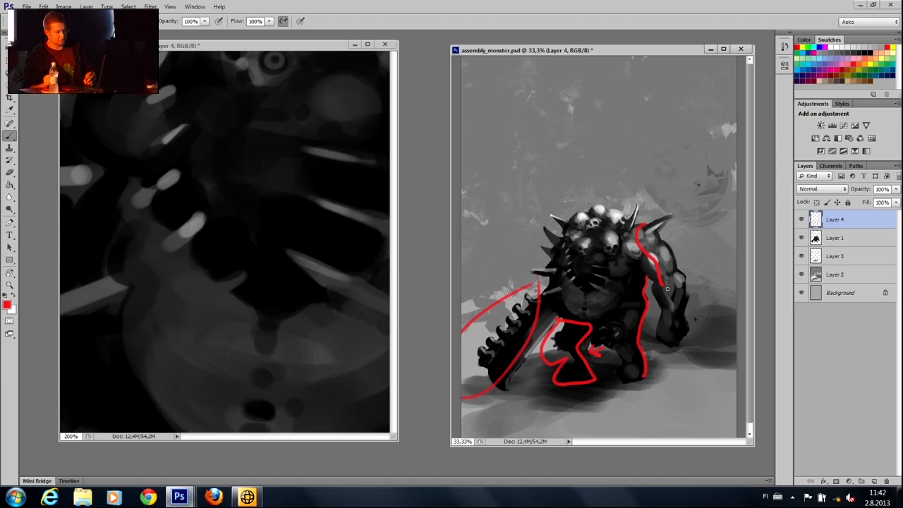
pyautogui.moveTo(695, 305)
pyautogui.mouseDown()
pyautogui.moveTo(666, 215)
pyautogui.moveTo(645, 217)
pyautogui.moveTo(646, 225)
pyautogui.mouseUp()
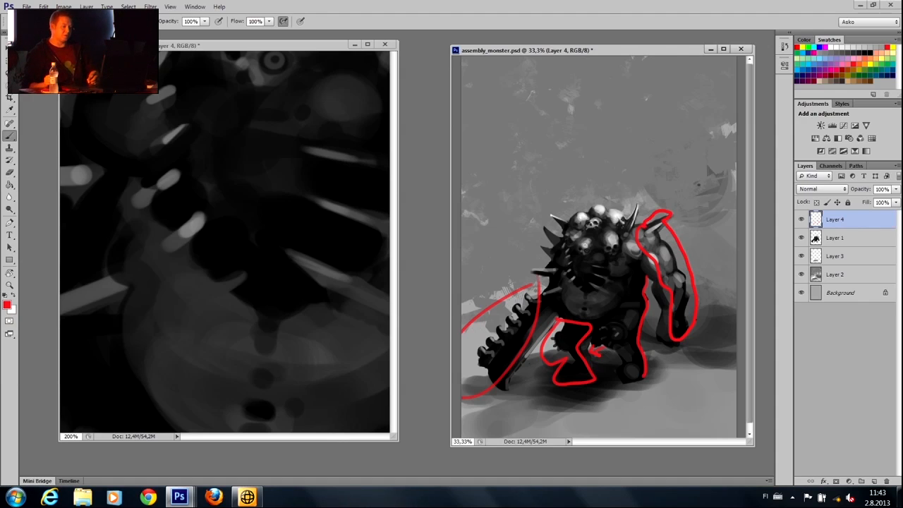
pyautogui.moveTo(559, 220); pyautogui.dragTo(610, 201)
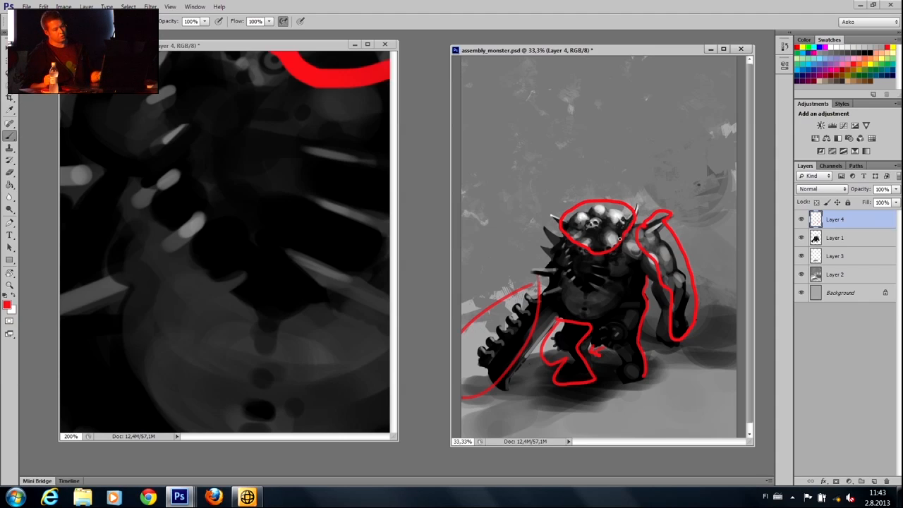
pyautogui.moveTo(587, 281)
pyautogui.mouseDown()
pyautogui.moveTo(600, 276)
pyautogui.moveTo(597, 265)
pyautogui.mouseUp()
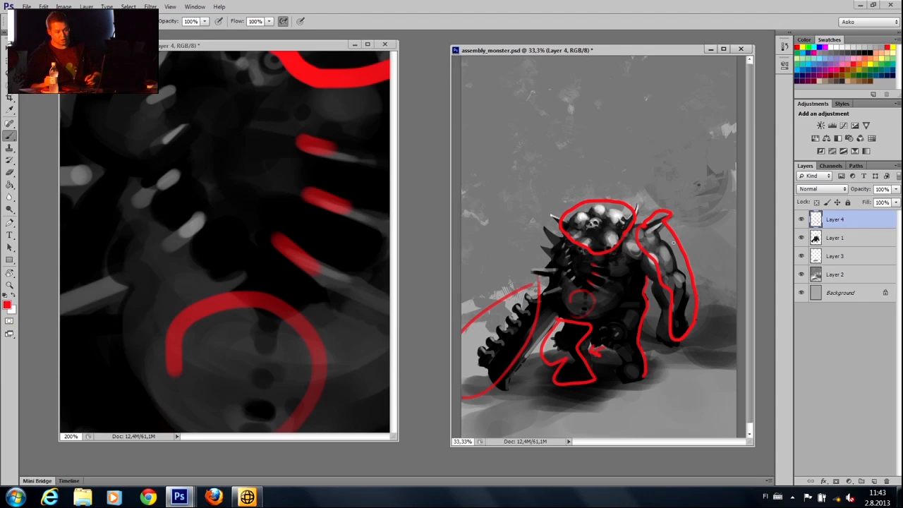
# Draw red arrows toward the monster from the upper right and beside the weapon tip, and hide Layer 4.
pyautogui.moveTo(701, 131); pyautogui.dragTo(676, 160)
pyautogui.moveTo(670, 138)
pyautogui.mouseDown()
pyautogui.moveTo(663, 164)
pyautogui.moveTo(690, 161)
pyautogui.mouseUp()
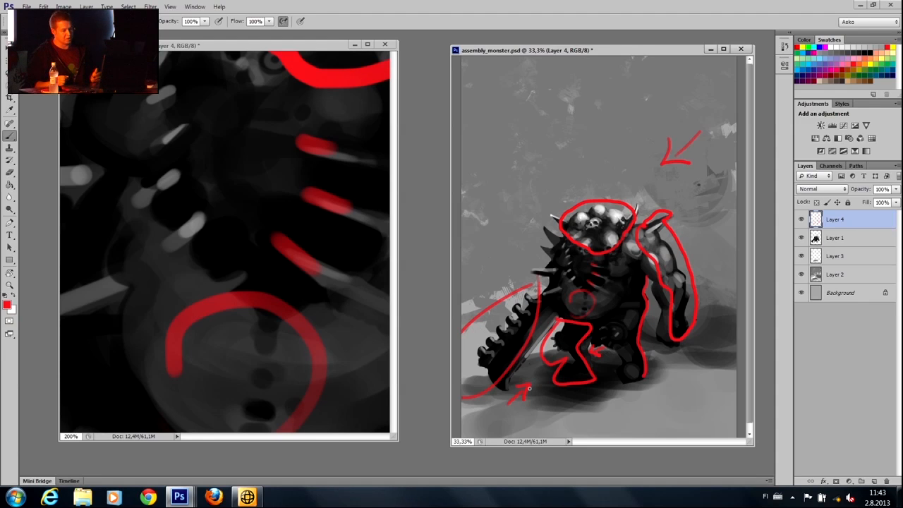
pyautogui.click(802, 219)
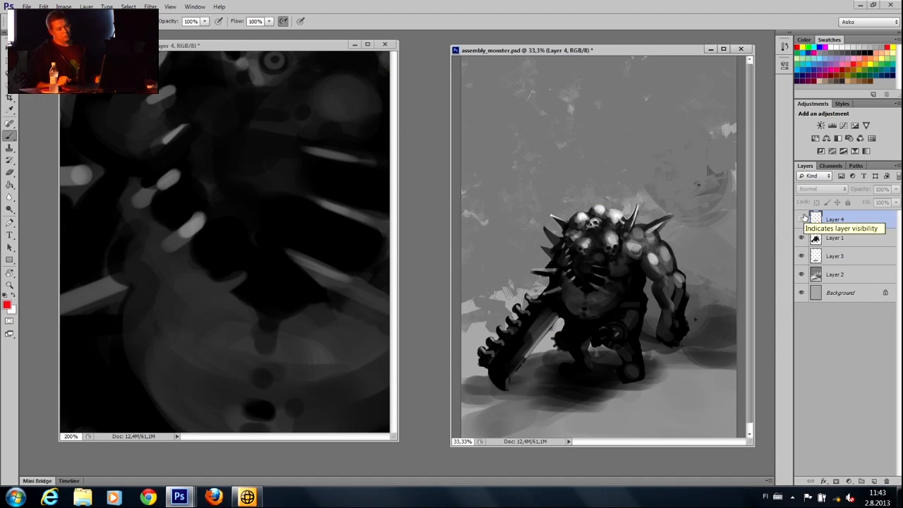
pyautogui.moveTo(547, 51); pyautogui.dragTo(535, 46)
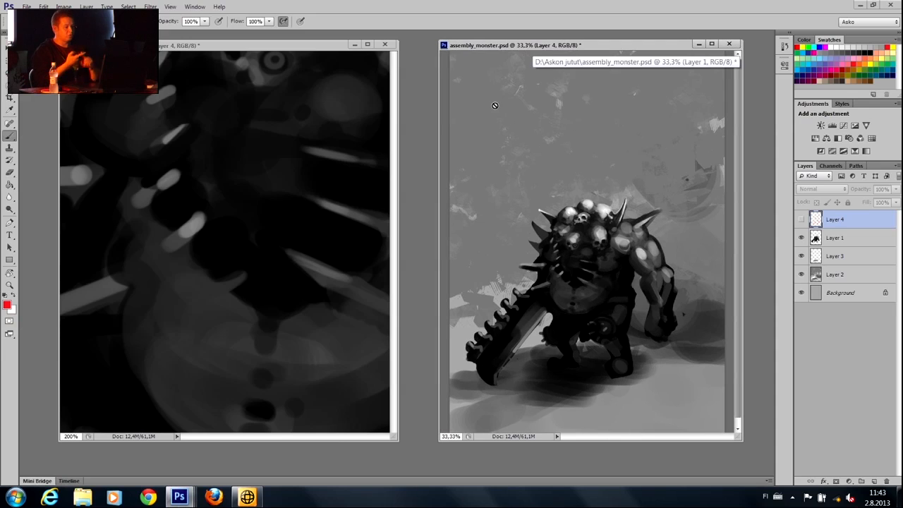